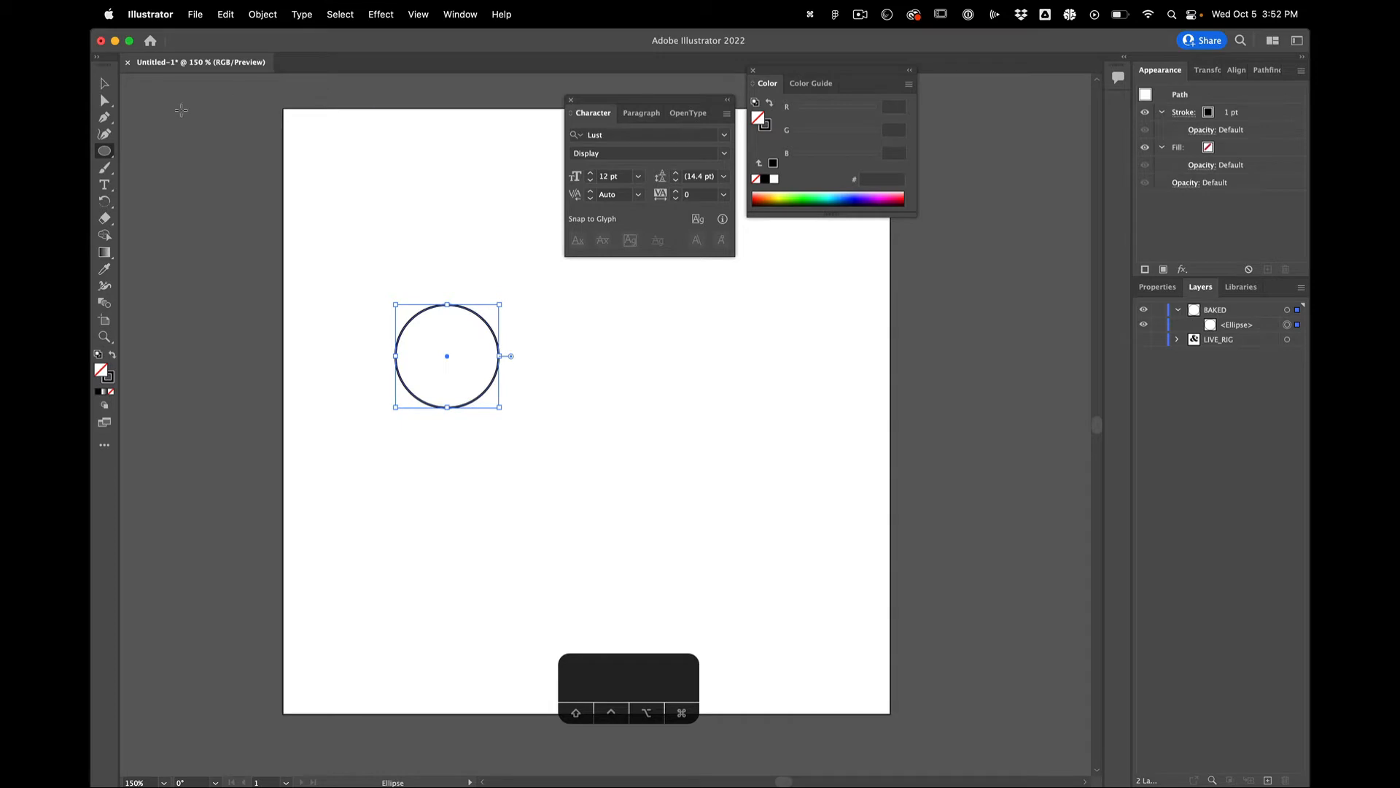
Draw an unfilled, black-outlined square level with the circle, to its right and about the same size
left_click_drag(106, 151, 141, 150)
left_click_drag(697, 303, 799, 409)
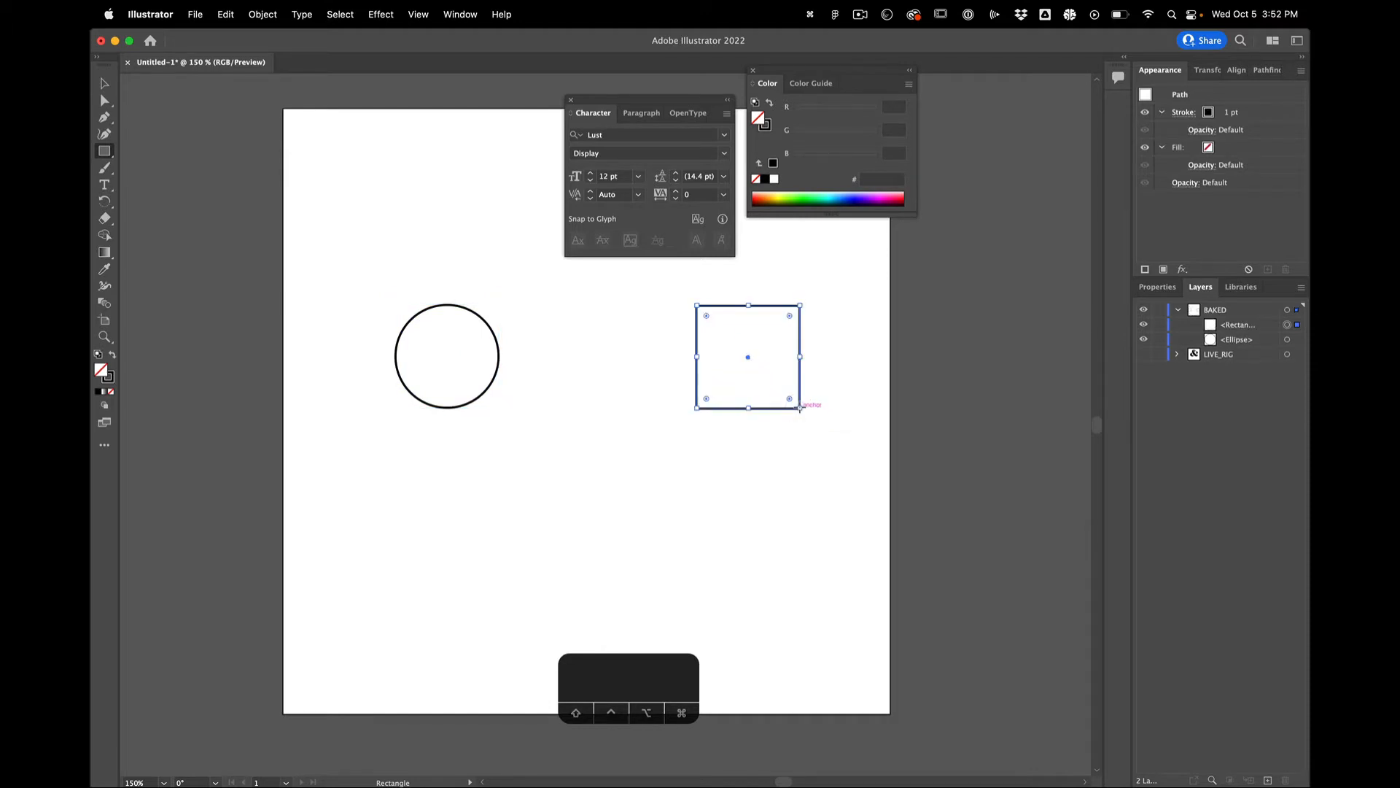
key("v")
left_click(502, 282)
Blend the circle into the square with the Blend tool and deselect the result
left_click_drag(631, 352, 775, 401)
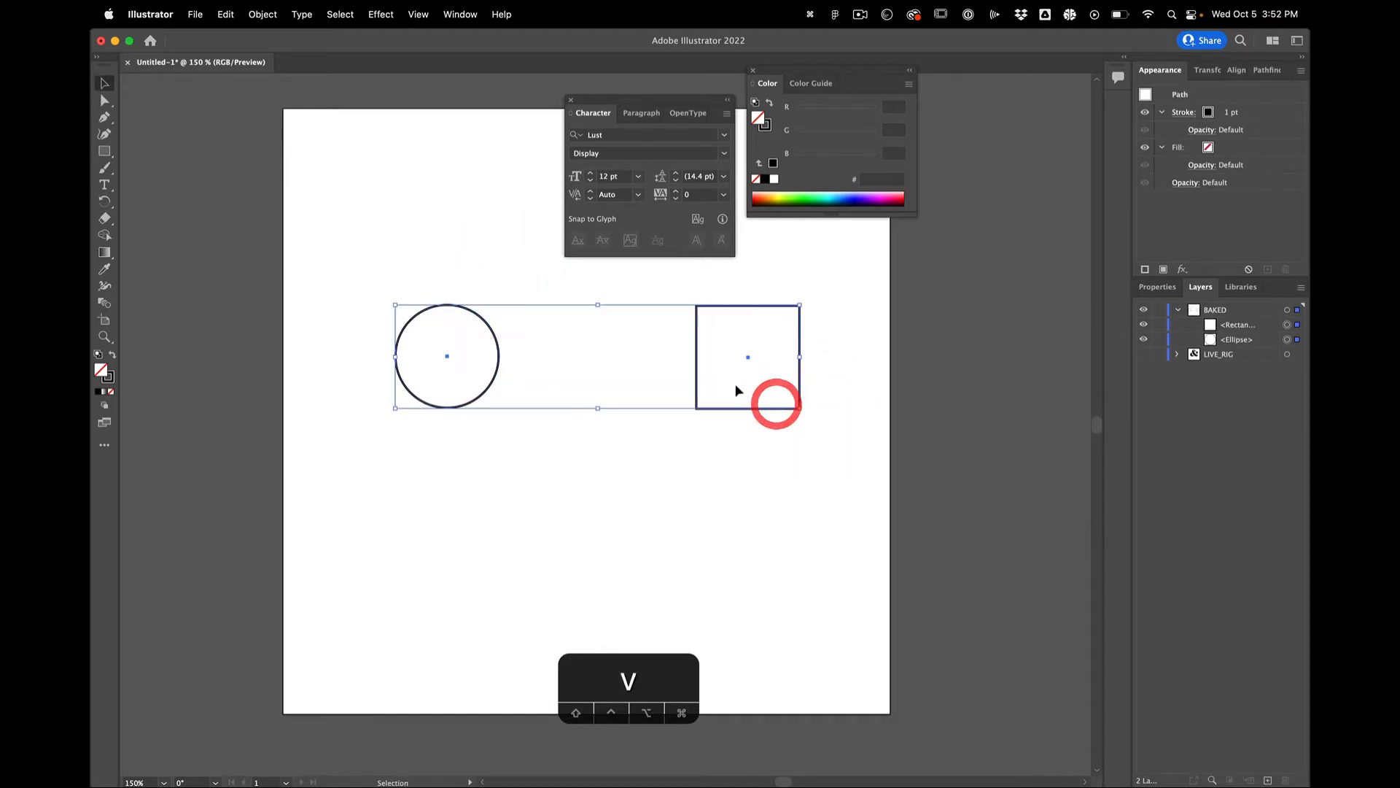
left_click(105, 304)
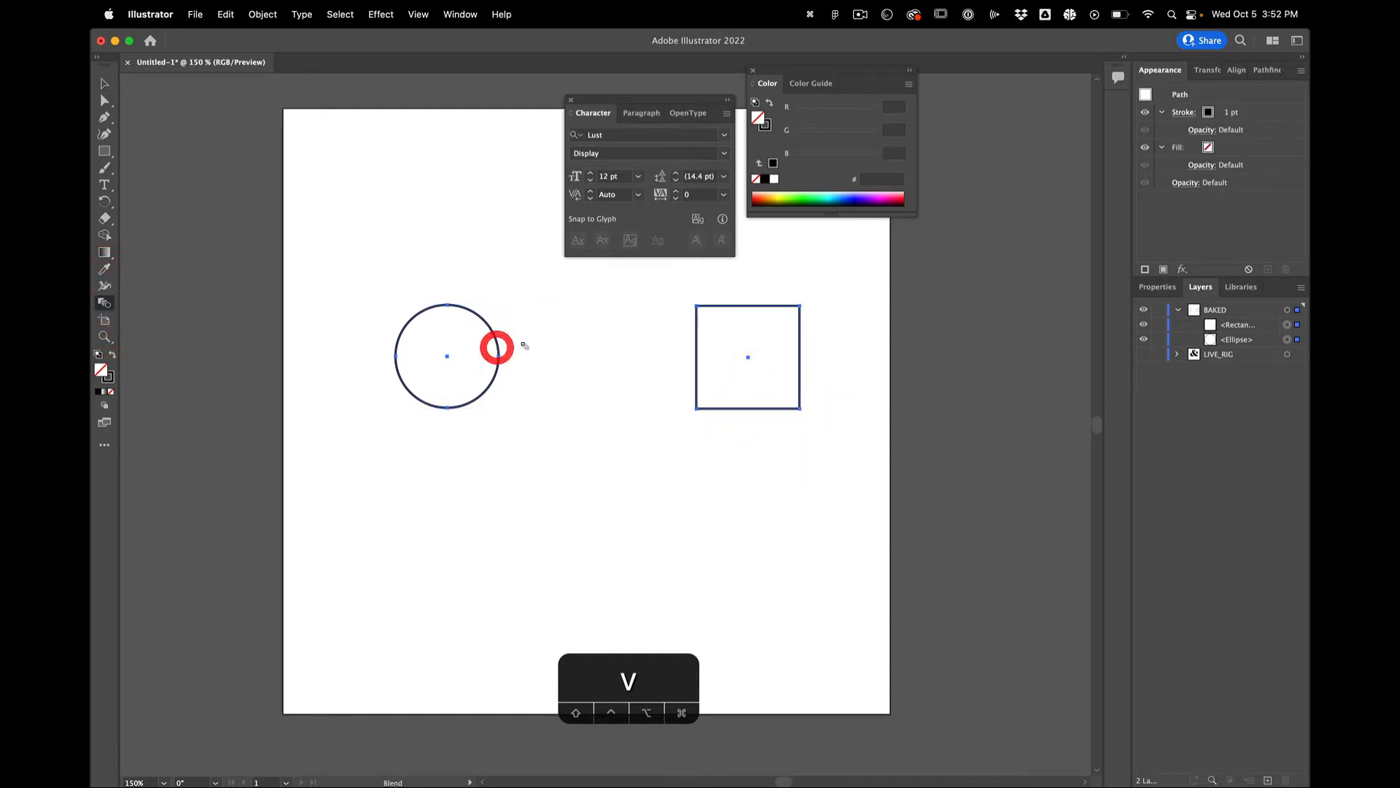
left_click(698, 355)
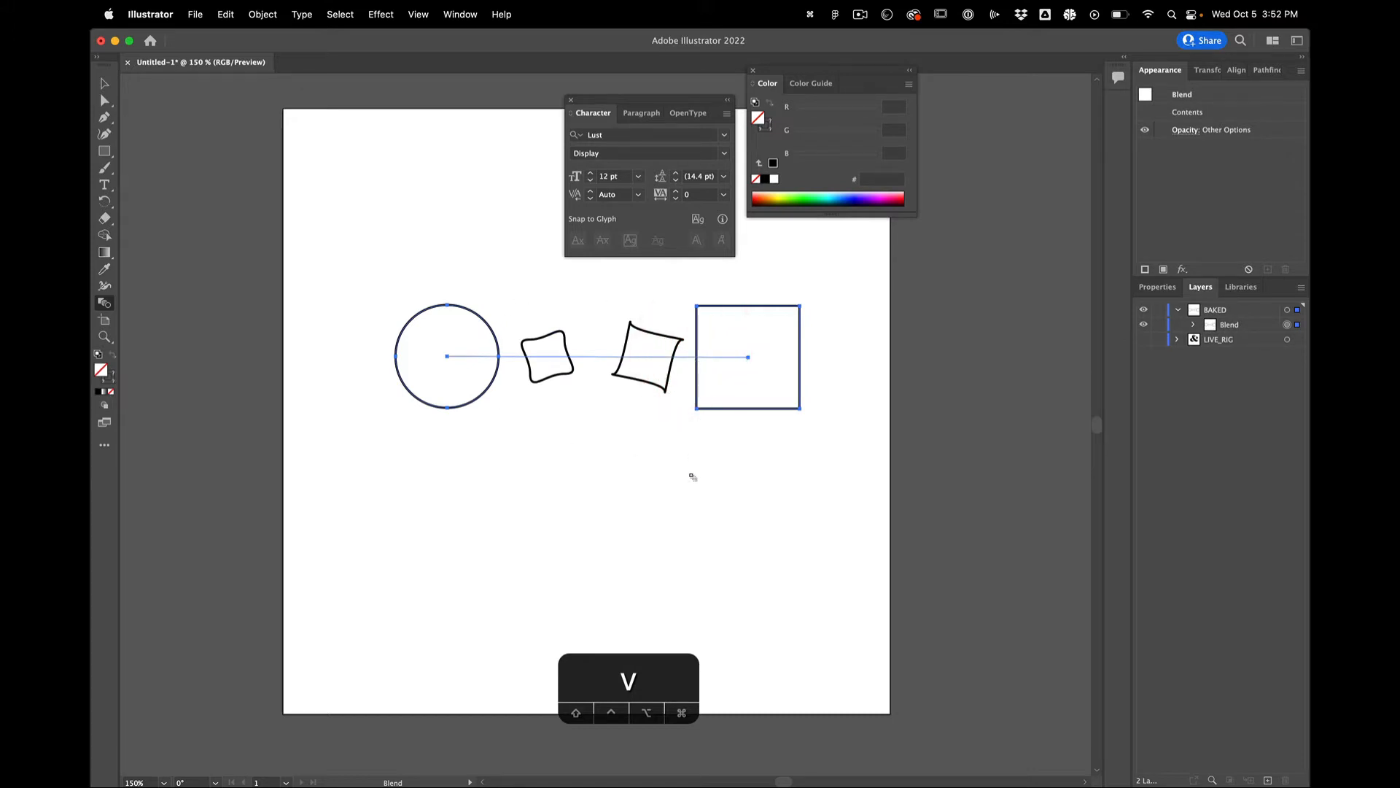
key("v")
left_click(735, 439)
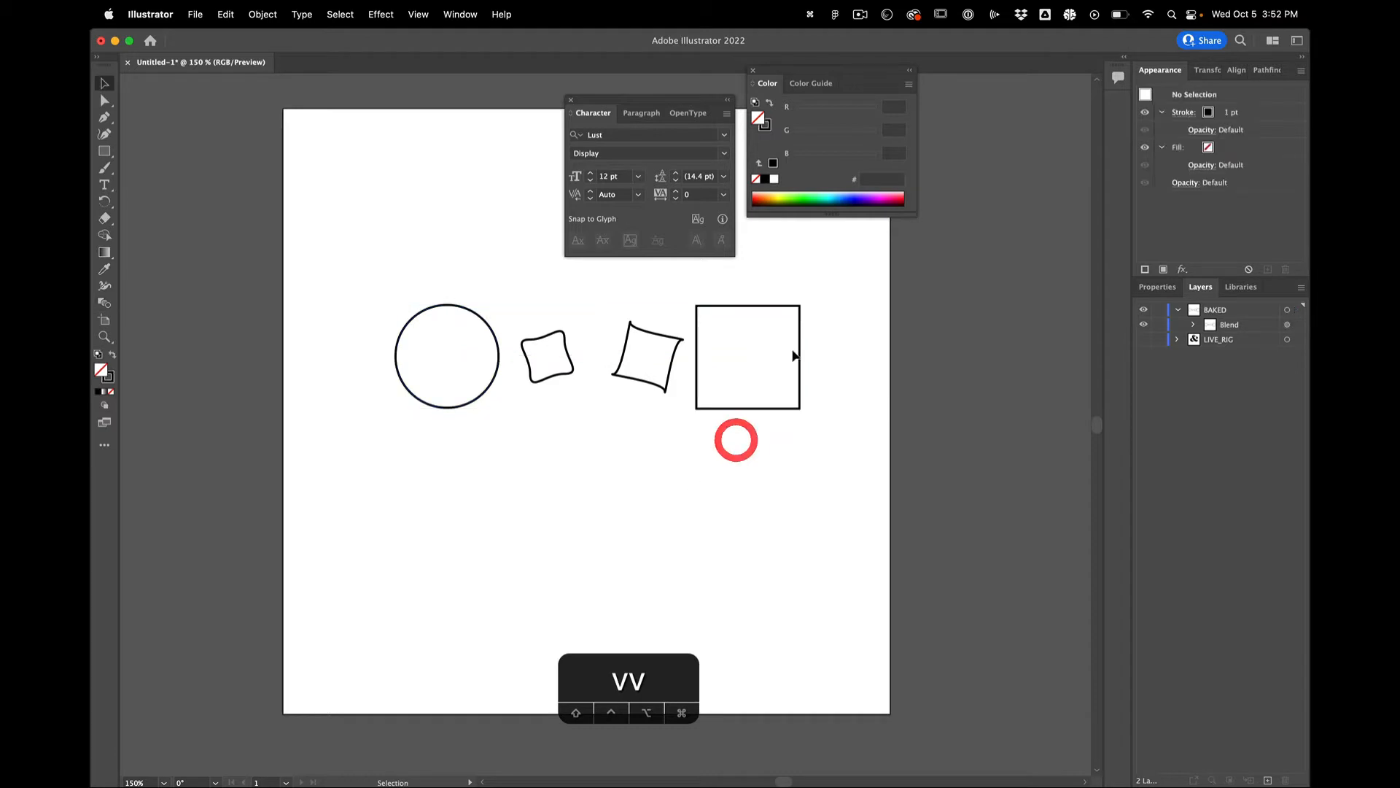
key("a")
left_click(801, 333)
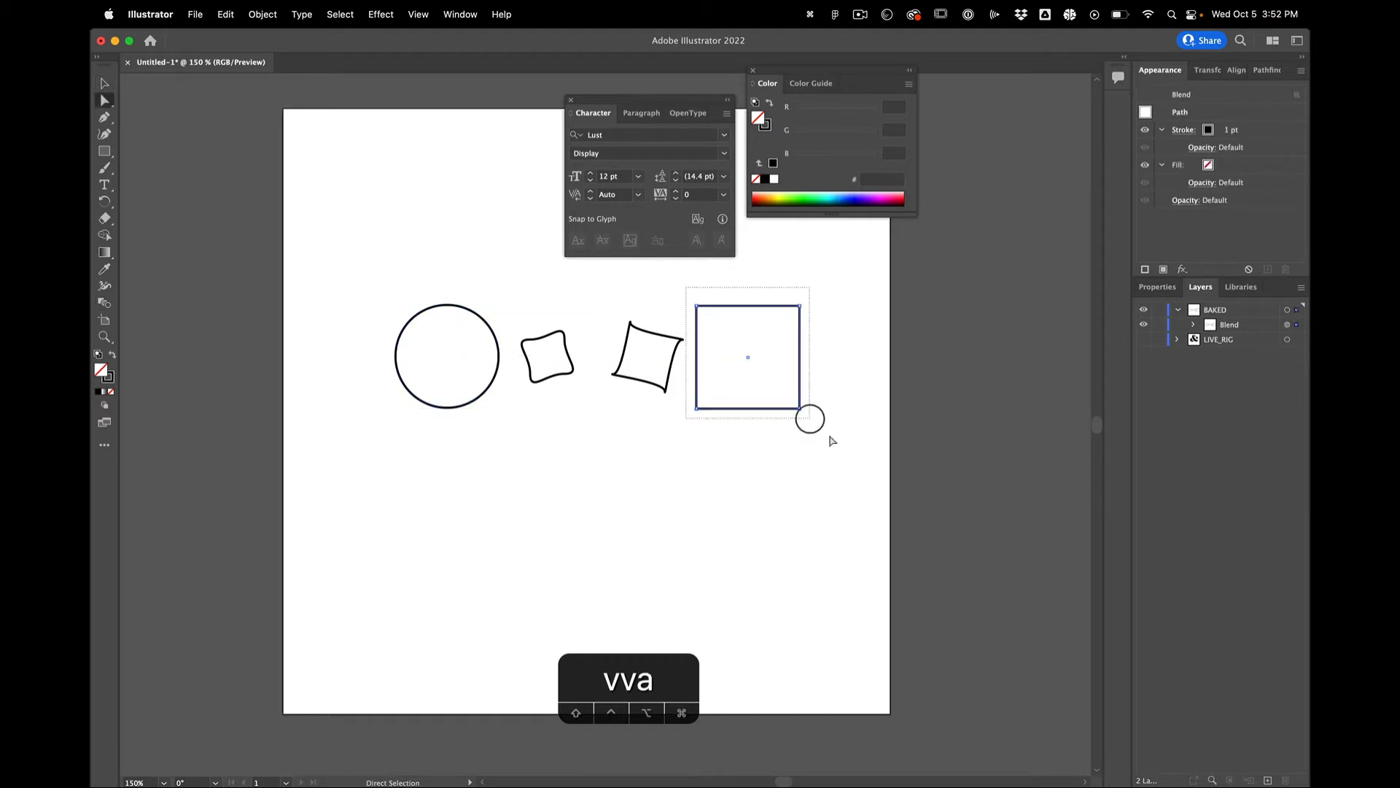
key("v")
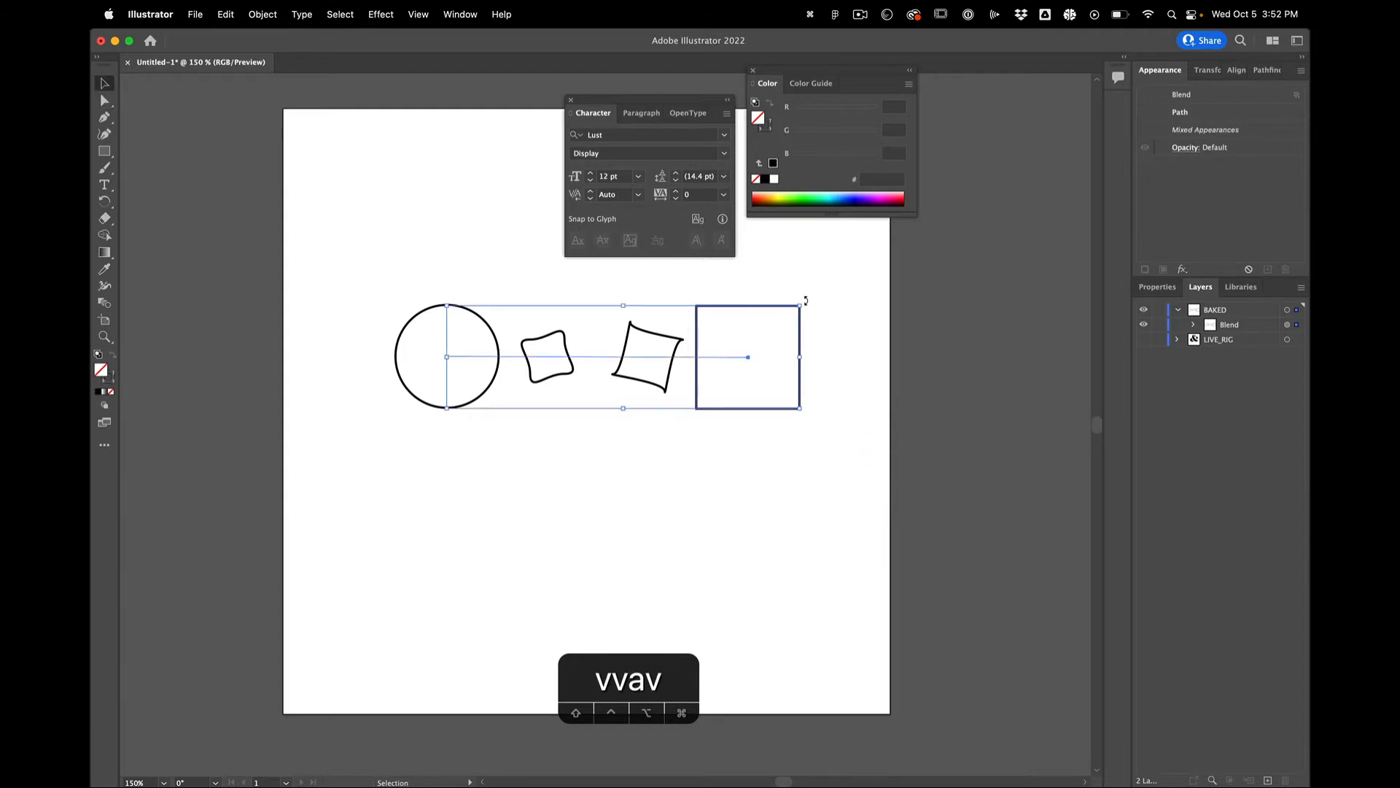
left_click(800, 272)
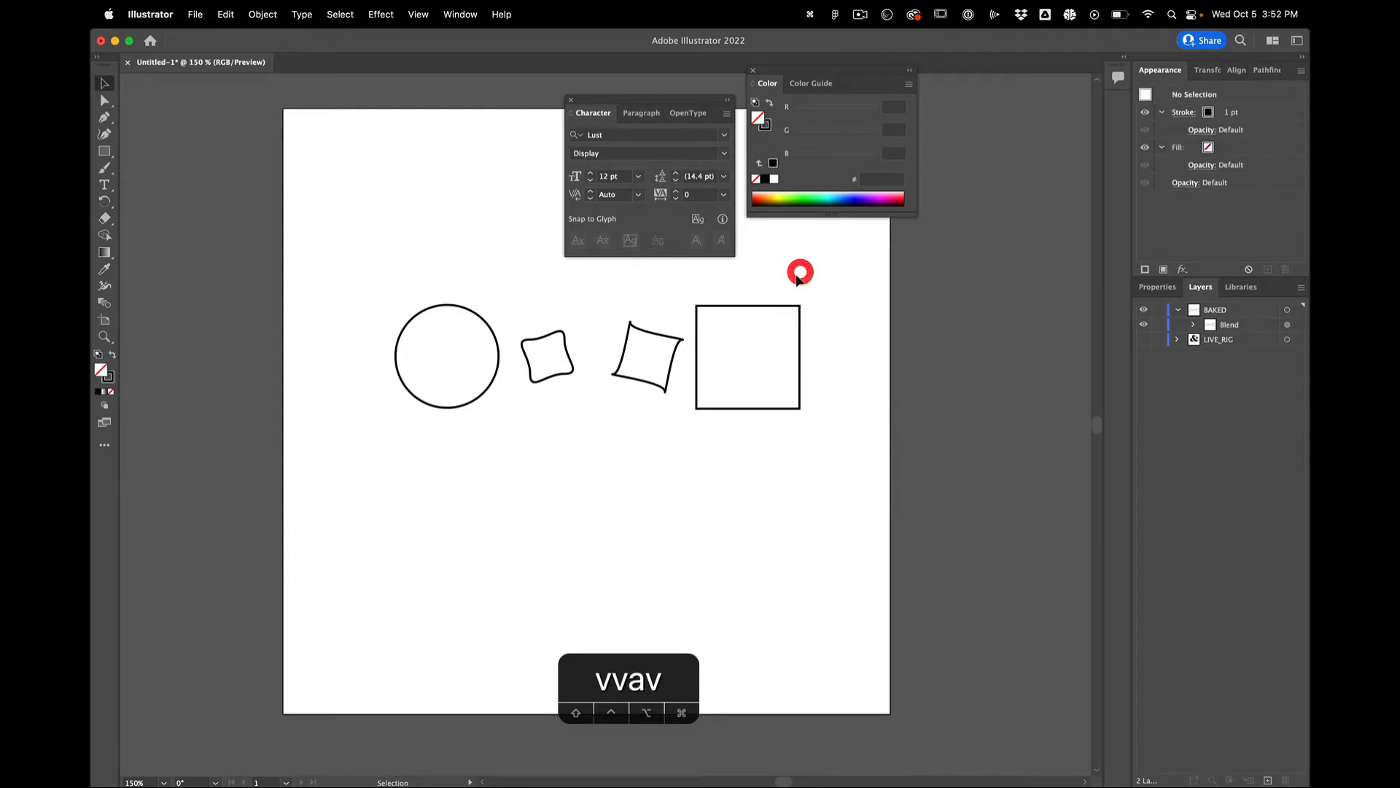
Select all four anchor points of the blend's square and rotate the square a quarter turn clockwise
key("a")
left_click(763, 310)
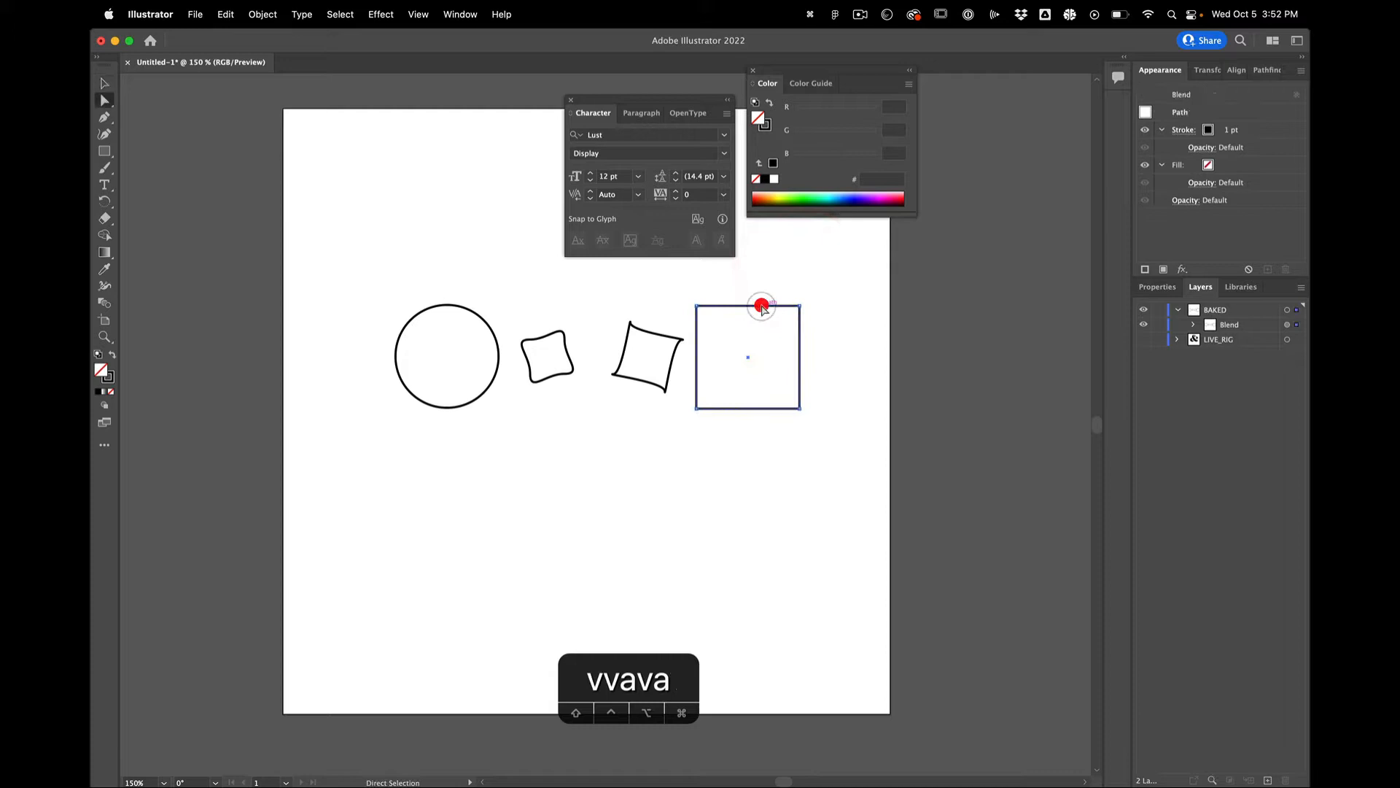
left_click(697, 306)
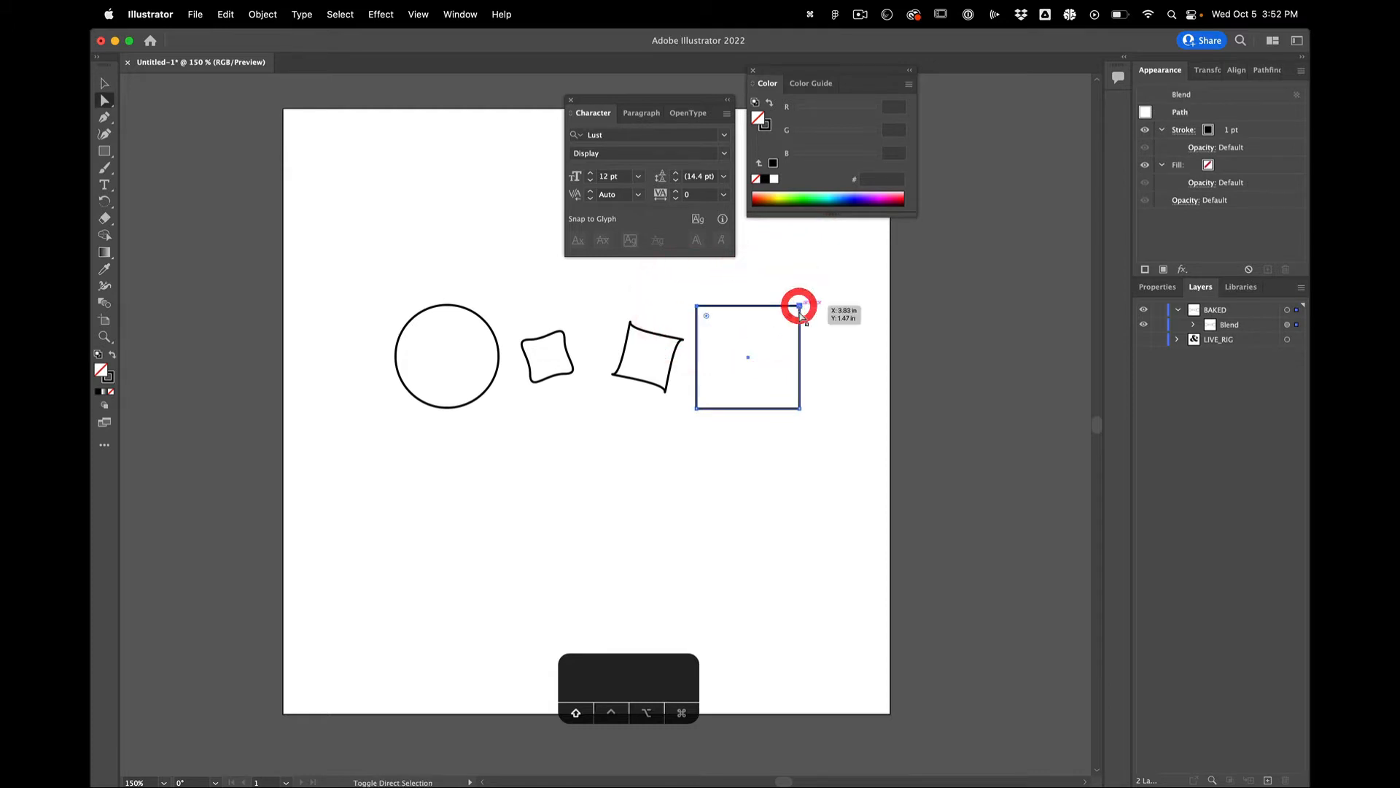
left_click(800, 408)
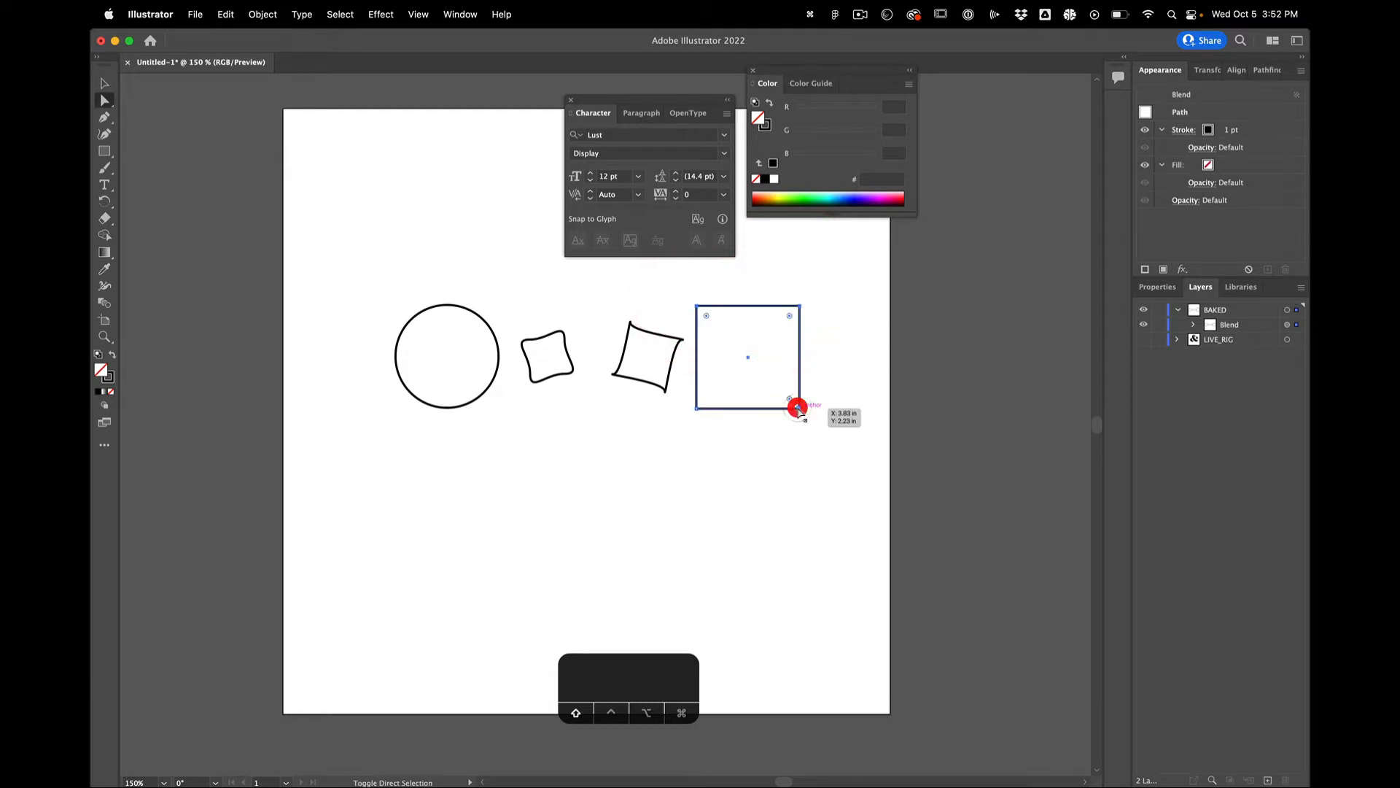
left_click(697, 409, "shift")
key("v")
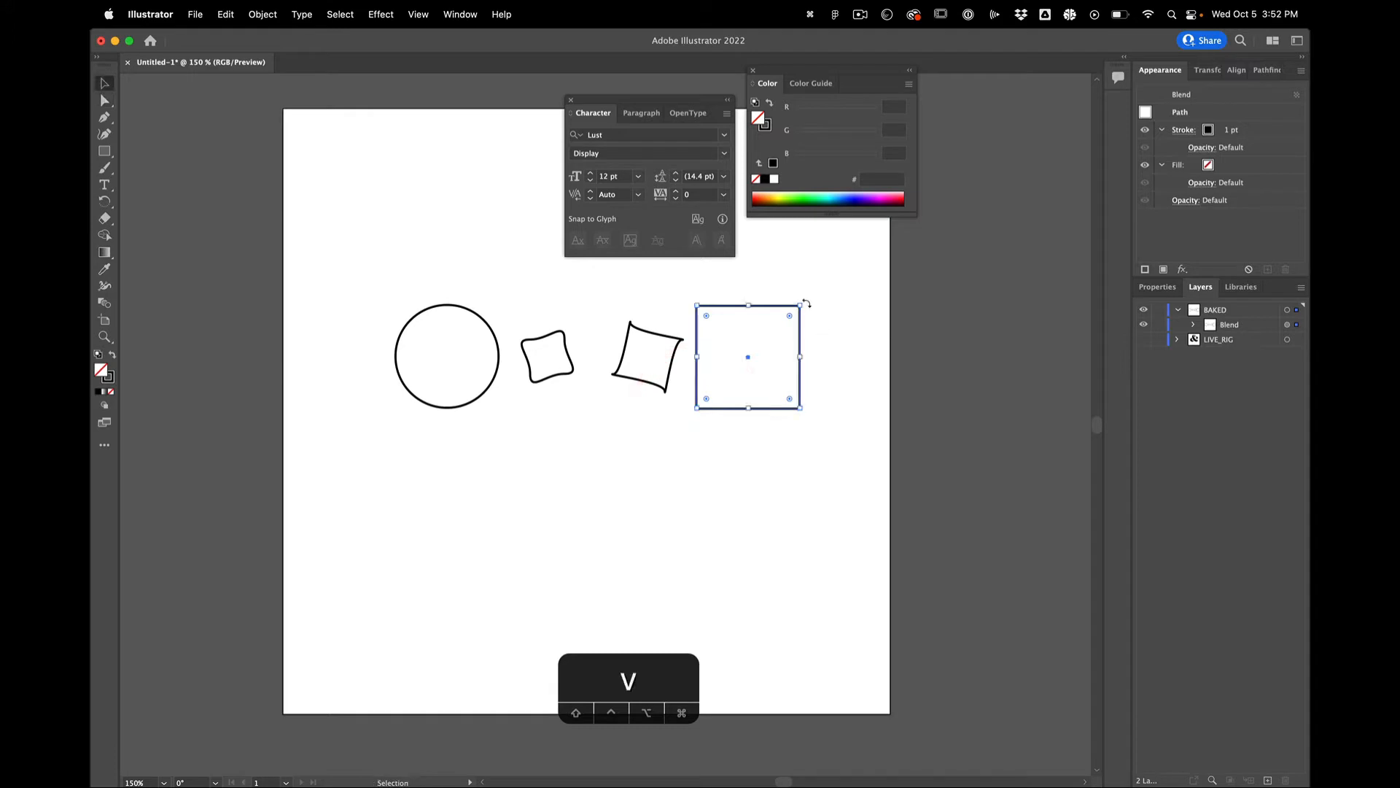
left_click_drag(804, 301, 828, 415)
left_click(771, 429)
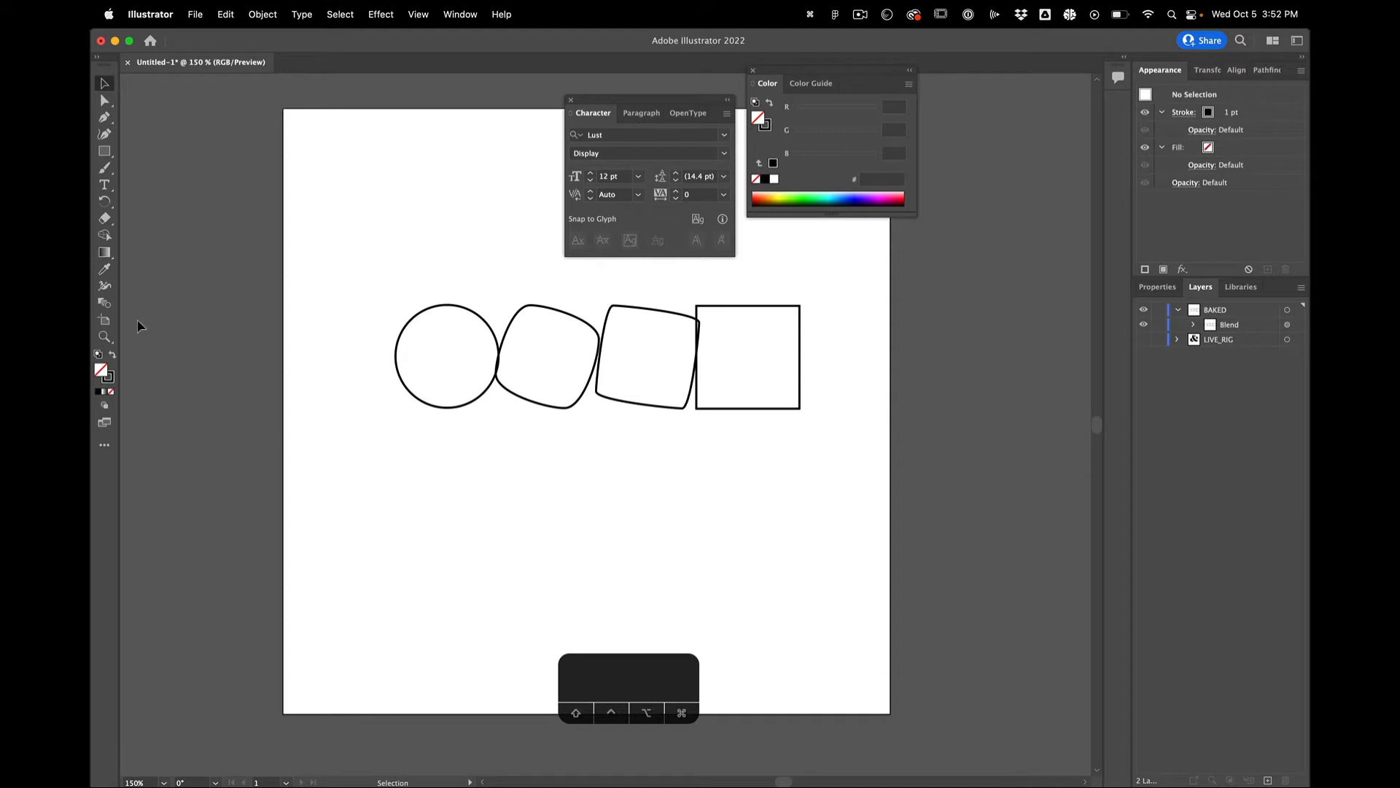
Open the Blend Options for the circle-to-square blend and move the dialog clear of the artwork
left_click(434, 315)
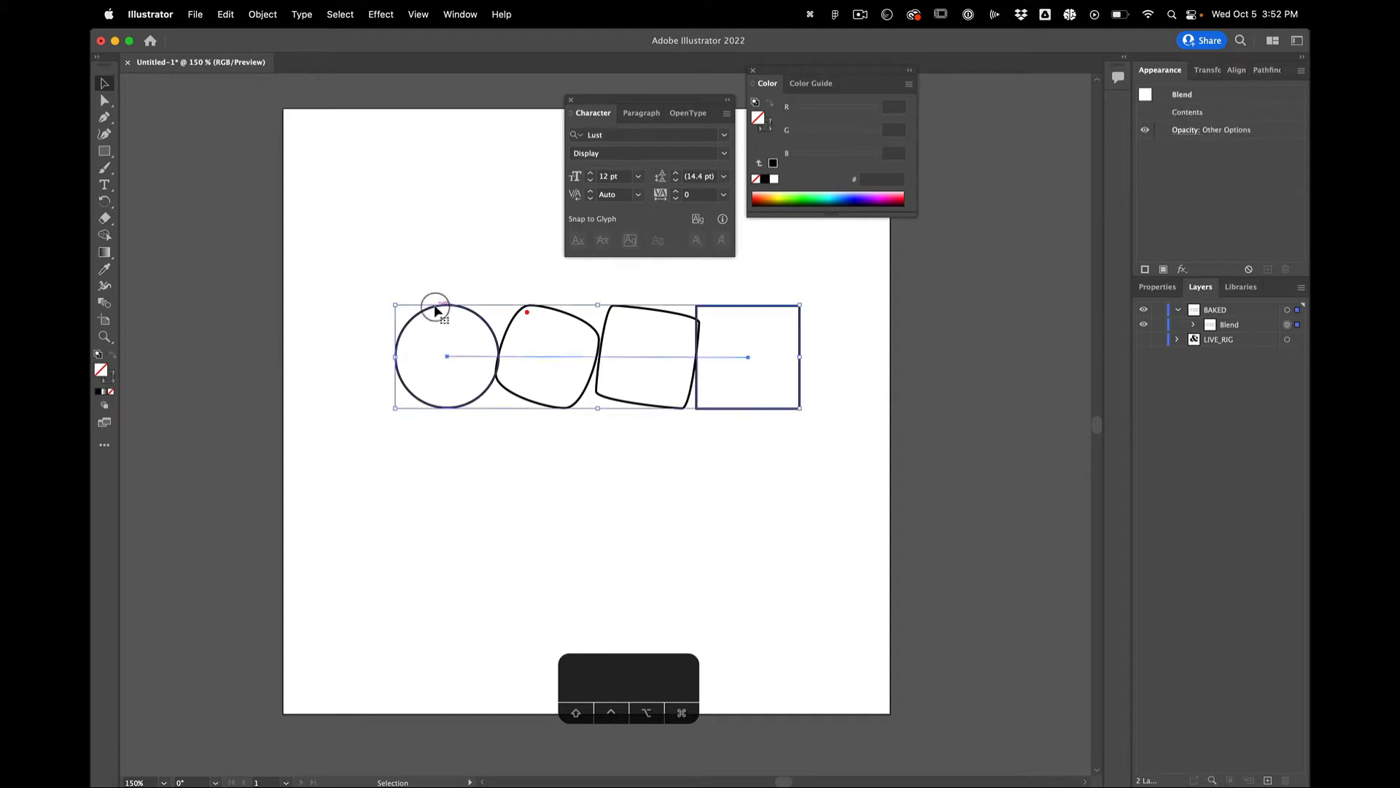
double_click(104, 303)
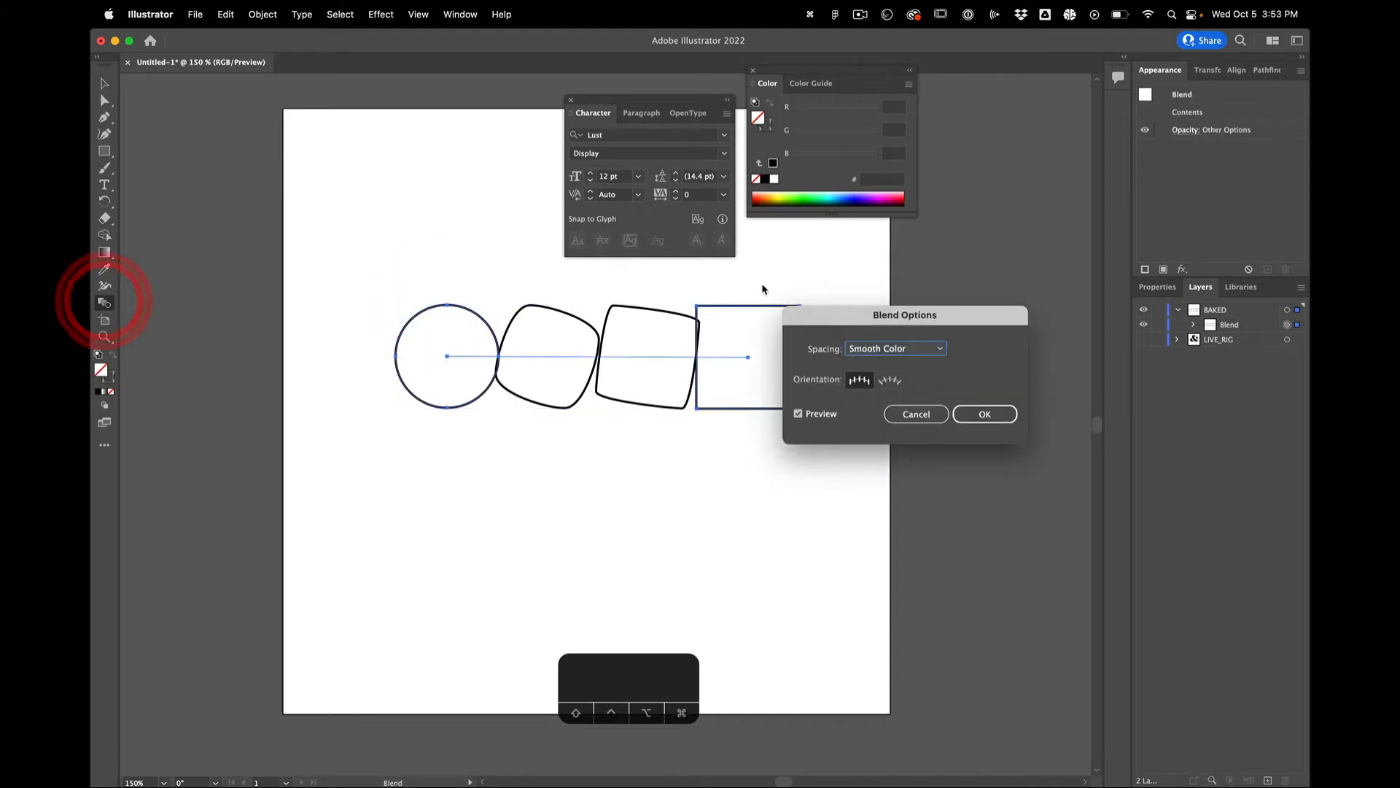
left_click_drag(865, 313, 1066, 310)
Set the blend's spacing to Specified Steps and try step counts up to 10, ending on 9
left_click(1097, 346)
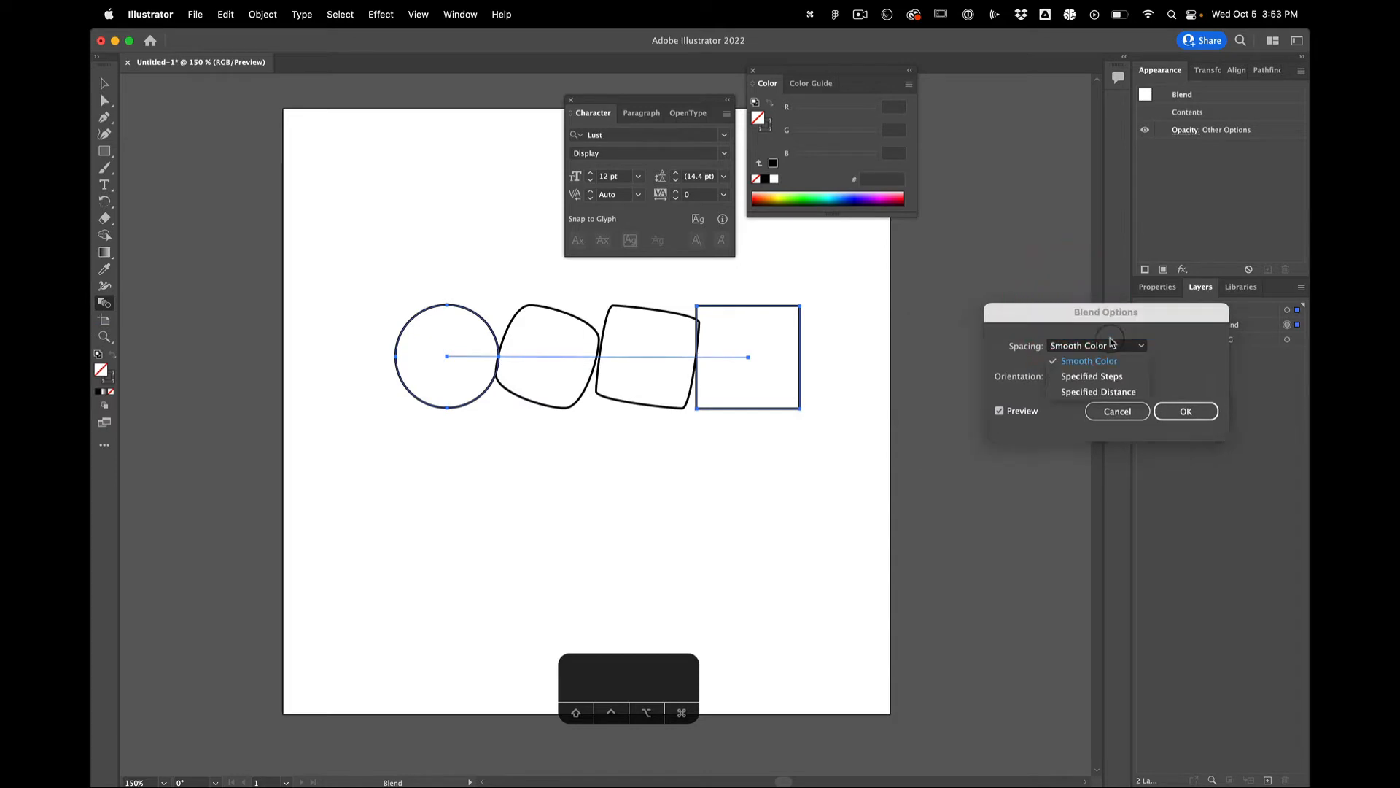
left_click(1097, 372)
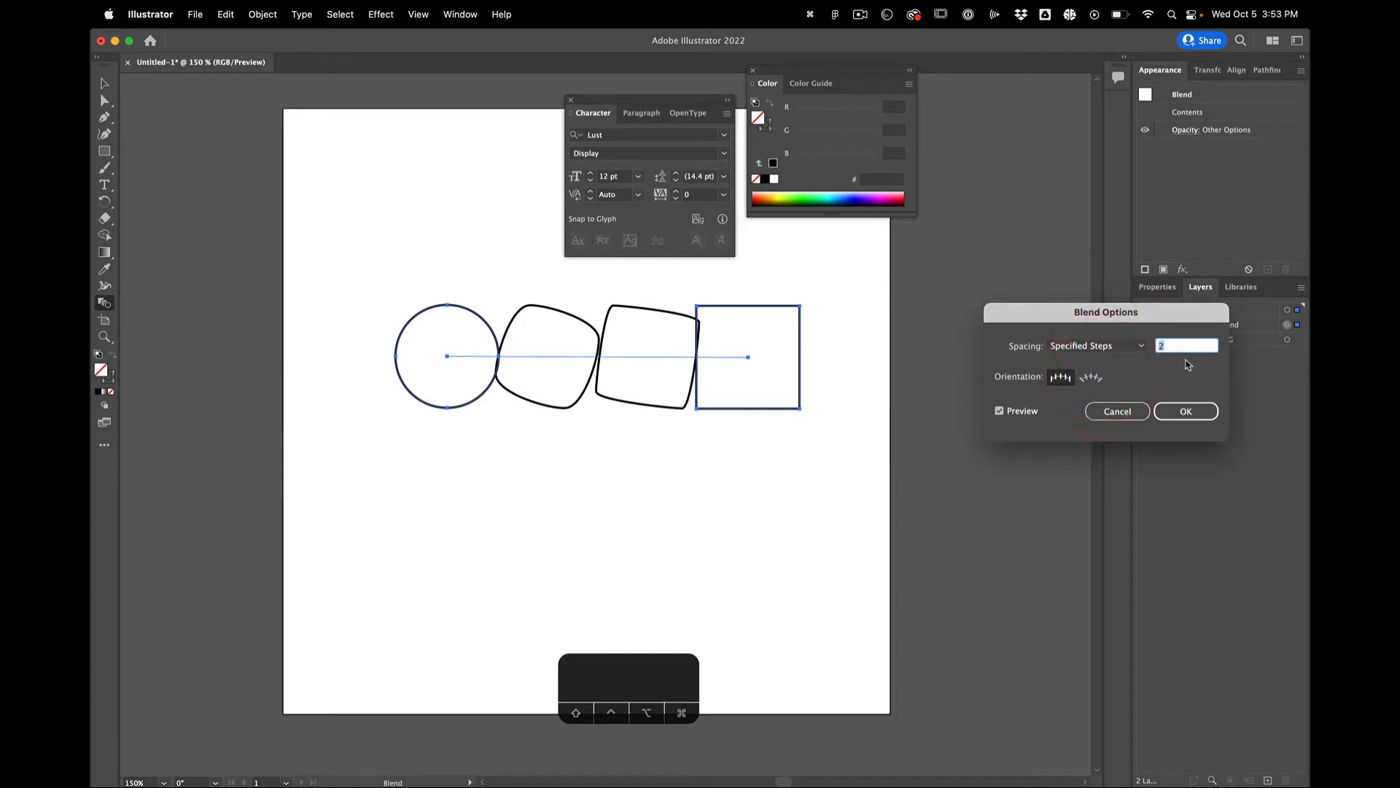
key("Up")
key("Up")
key("Up")
key("Up")
key("Up")
key("Up")
key("Up")
key("Up")
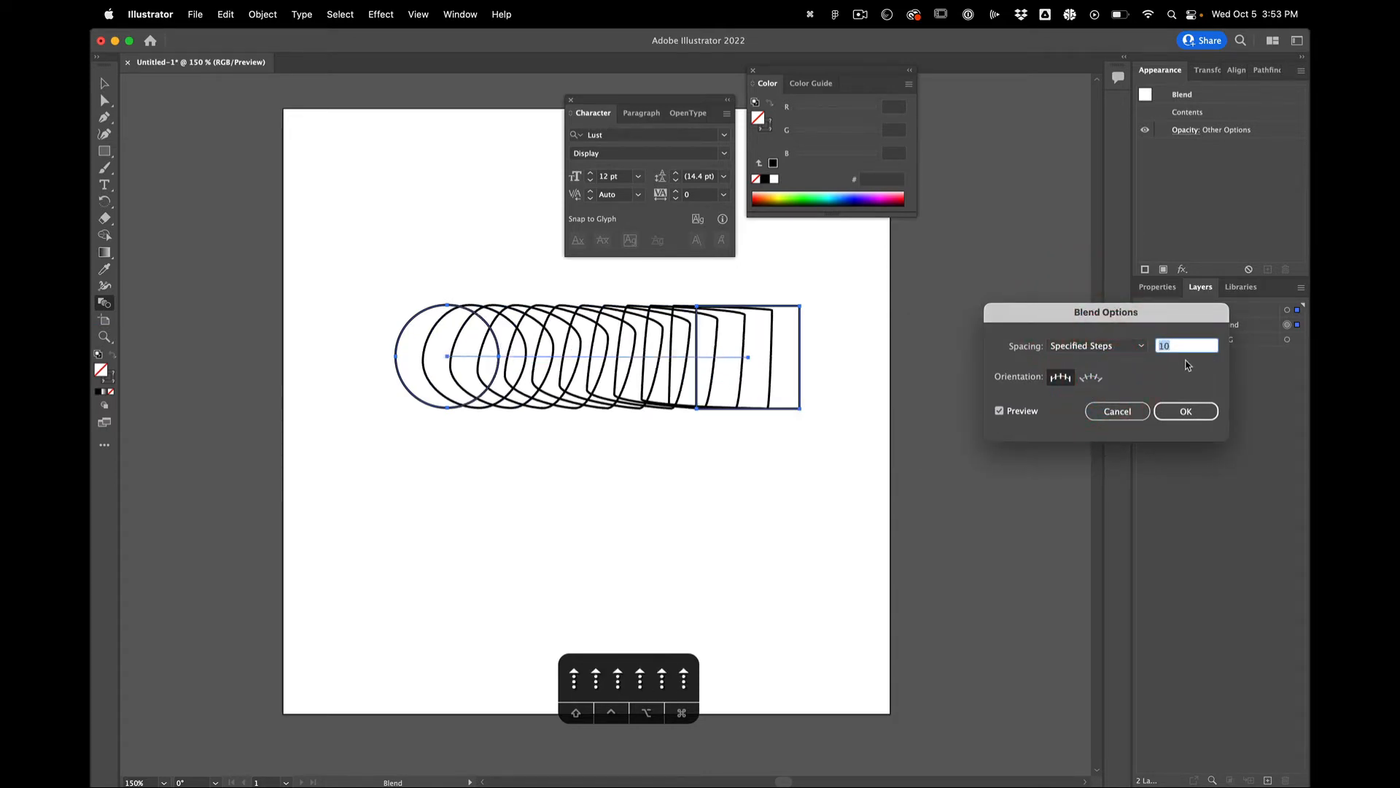
key("Down")
key("Down")
Set the blend's spacing to Specified Distance with a value of 0.75 in and apply the options
left_click(1078, 346)
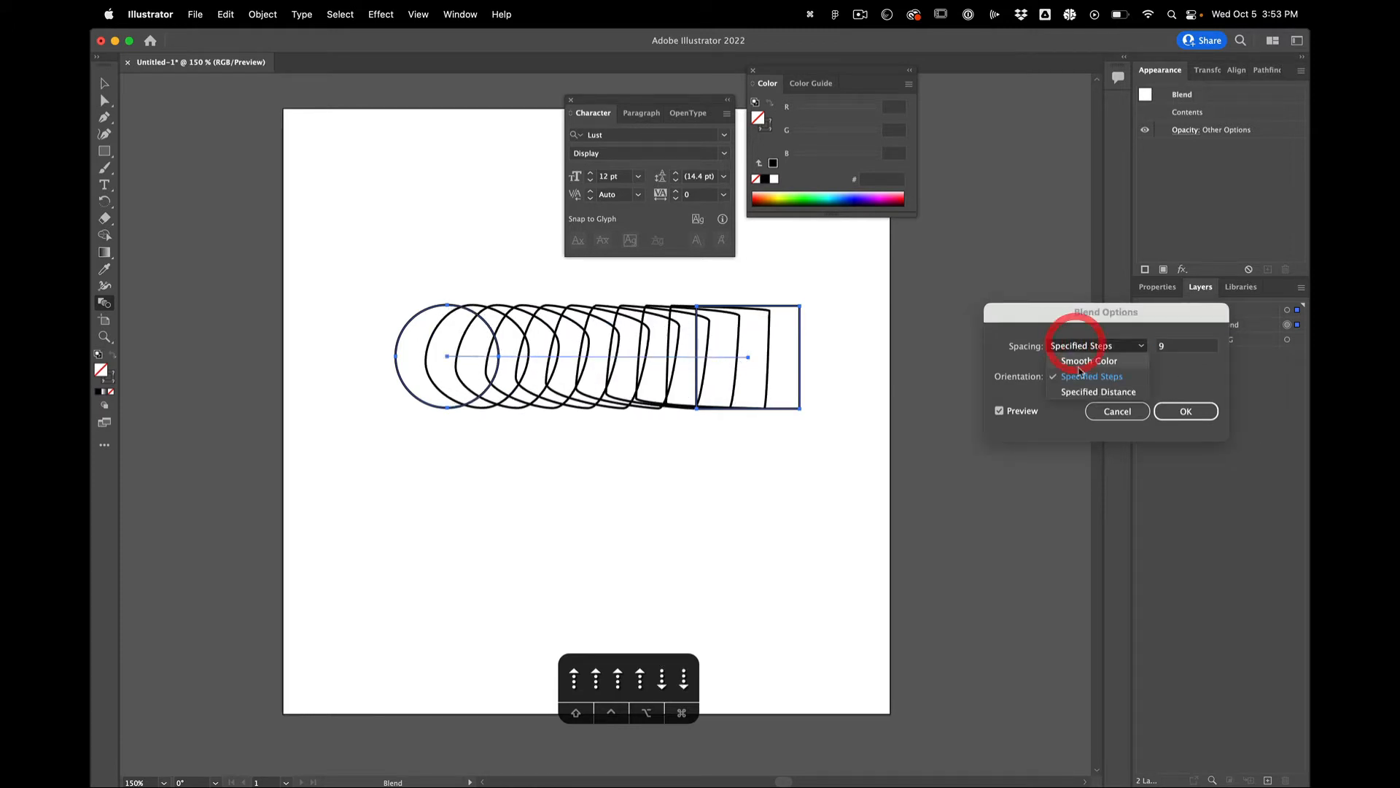
left_click(1078, 387)
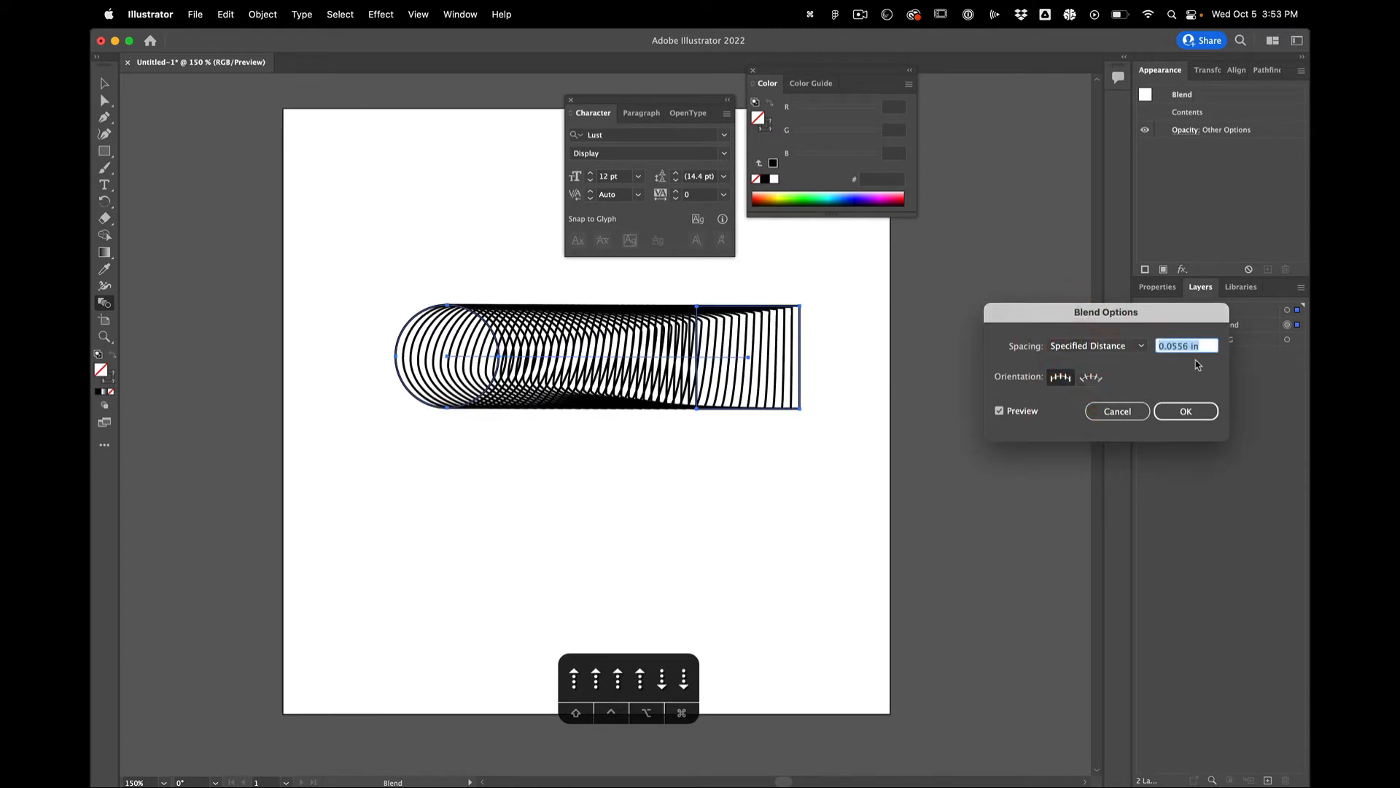
key("Up")
key("Down")
key("Down")
key("Up")
key("Up")
key("Up")
key("Up")
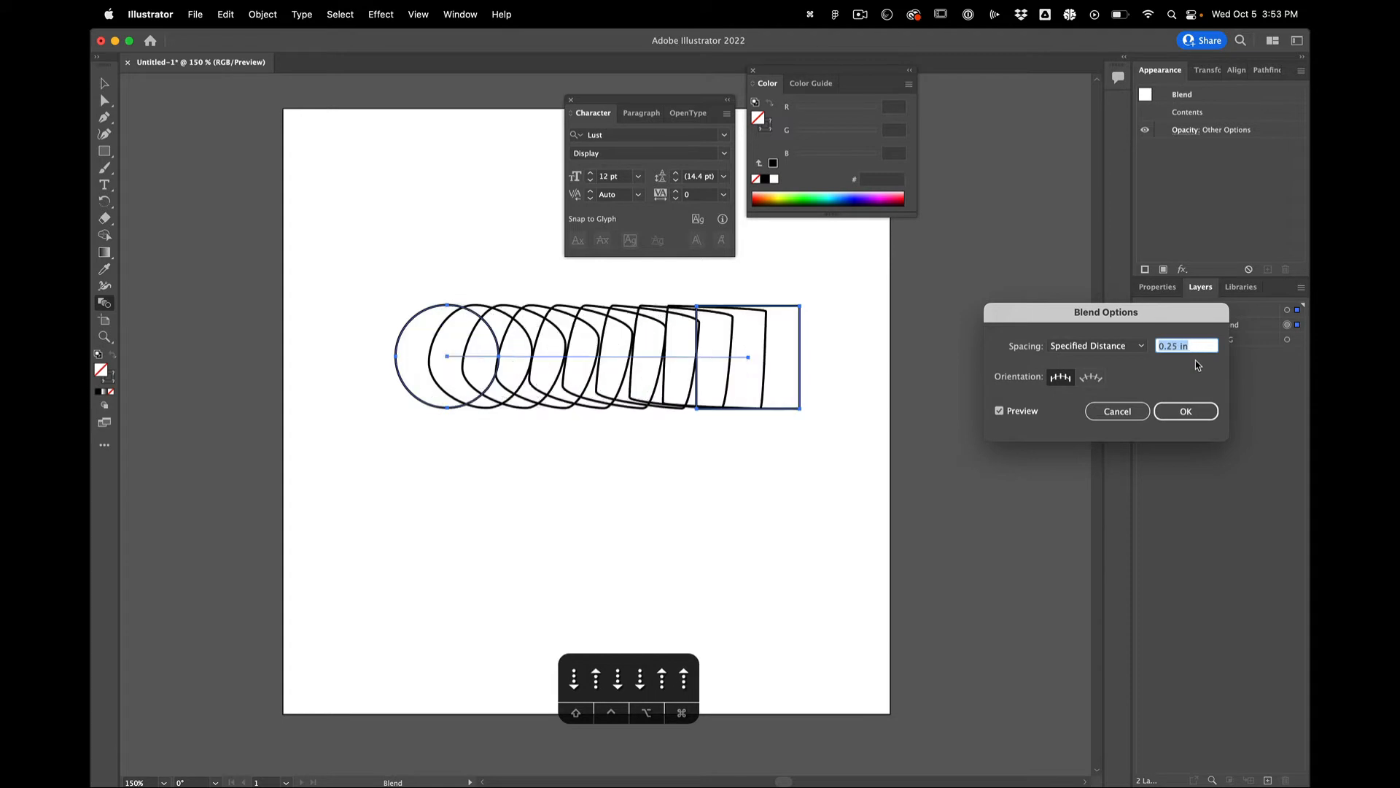
key("Up")
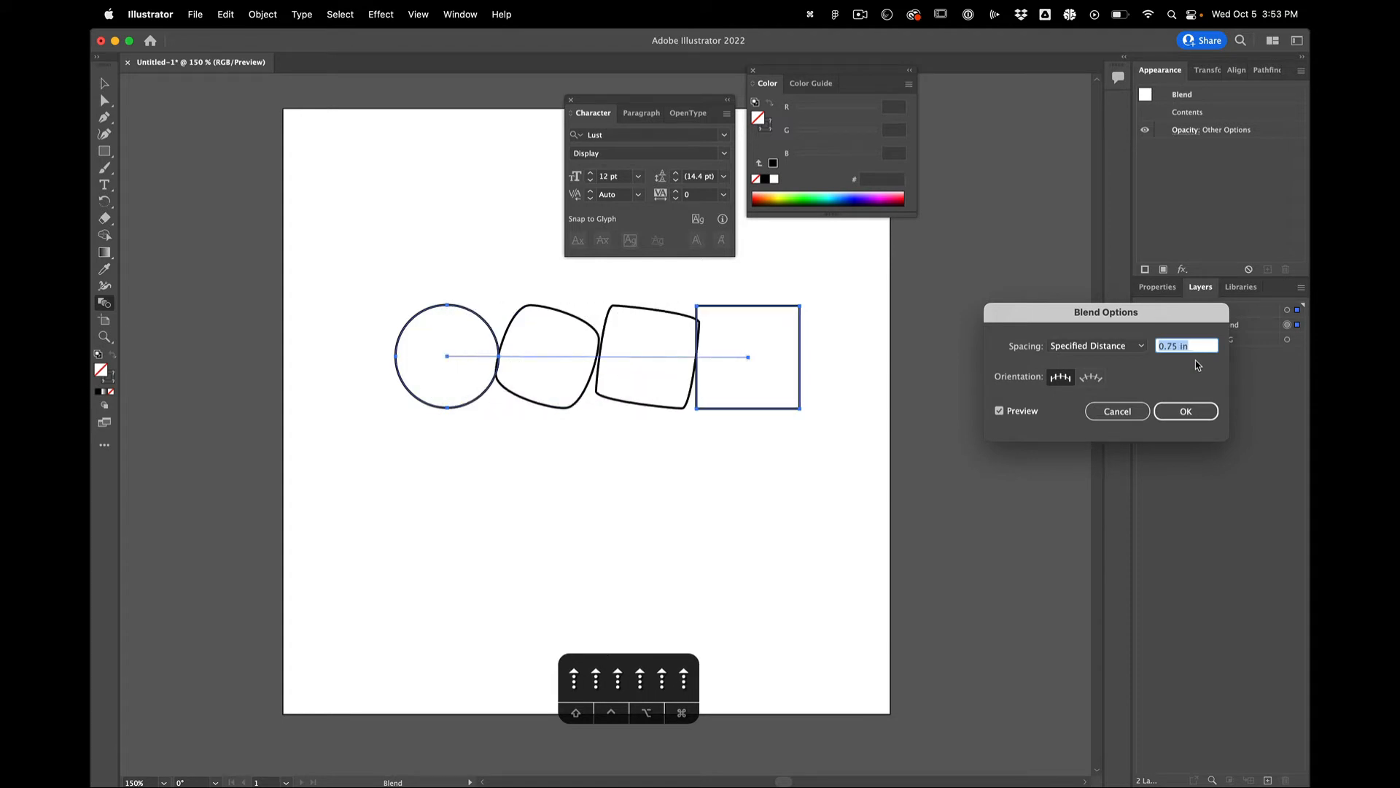
left_click(1186, 411)
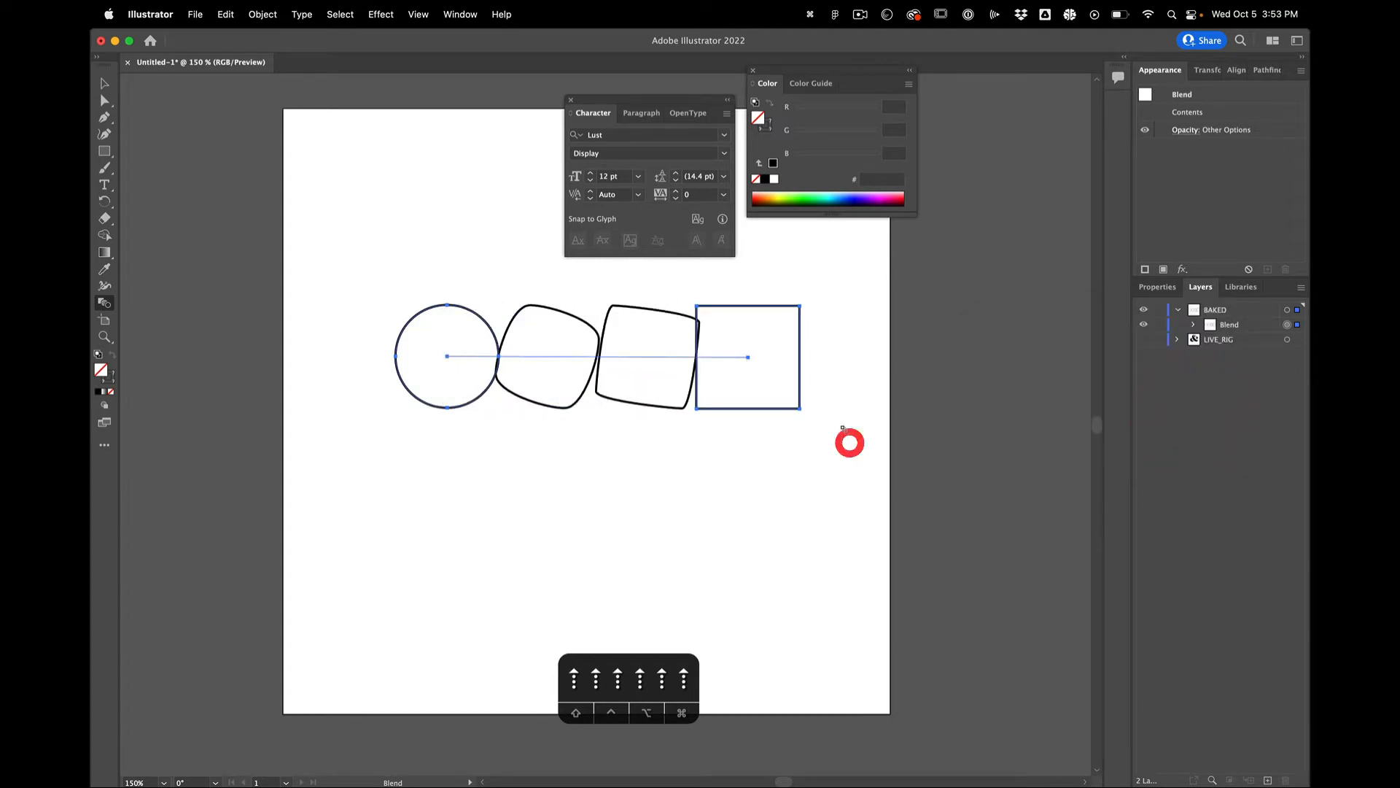
Select only the square within the blend and fill it with crimson, B90057
key("v")
left_click(764, 304)
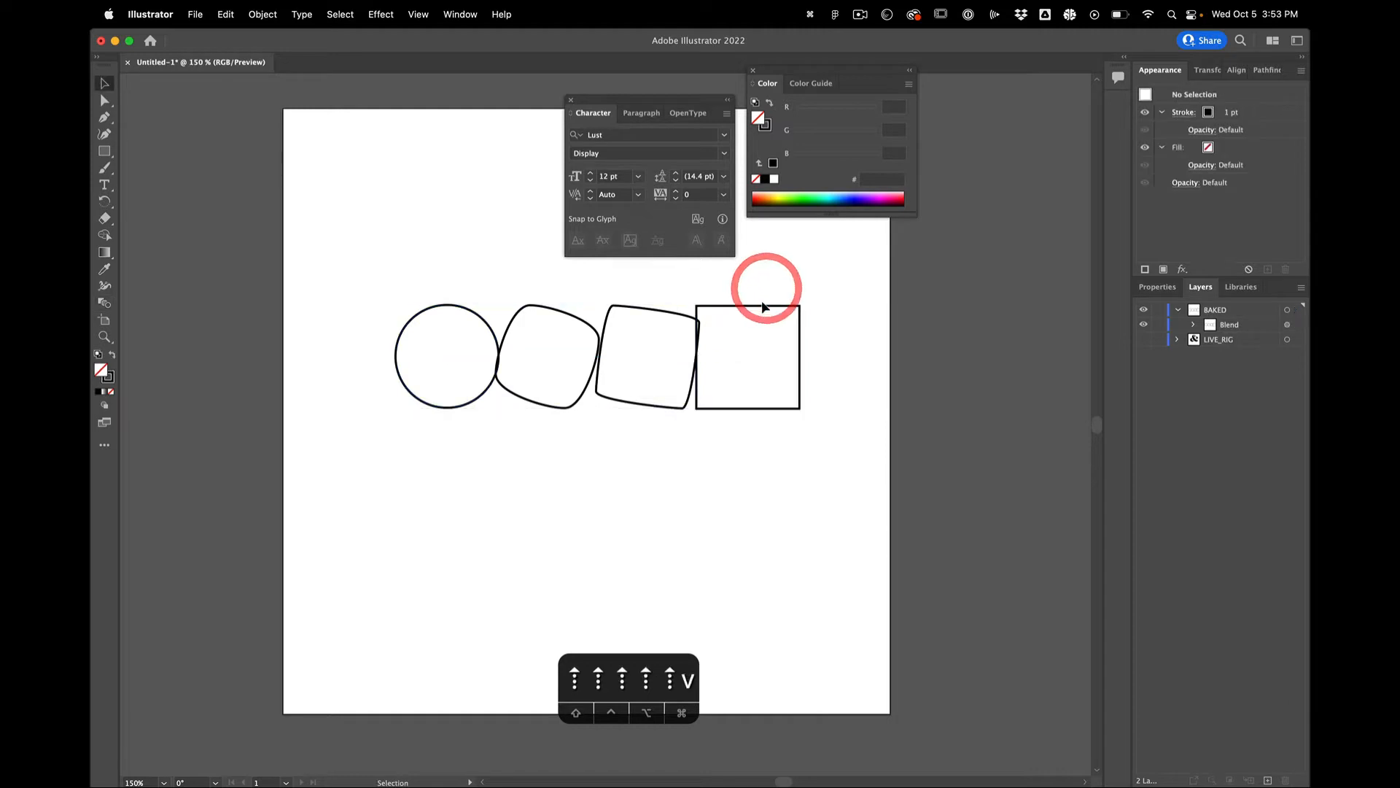
left_click(764, 307)
key("a")
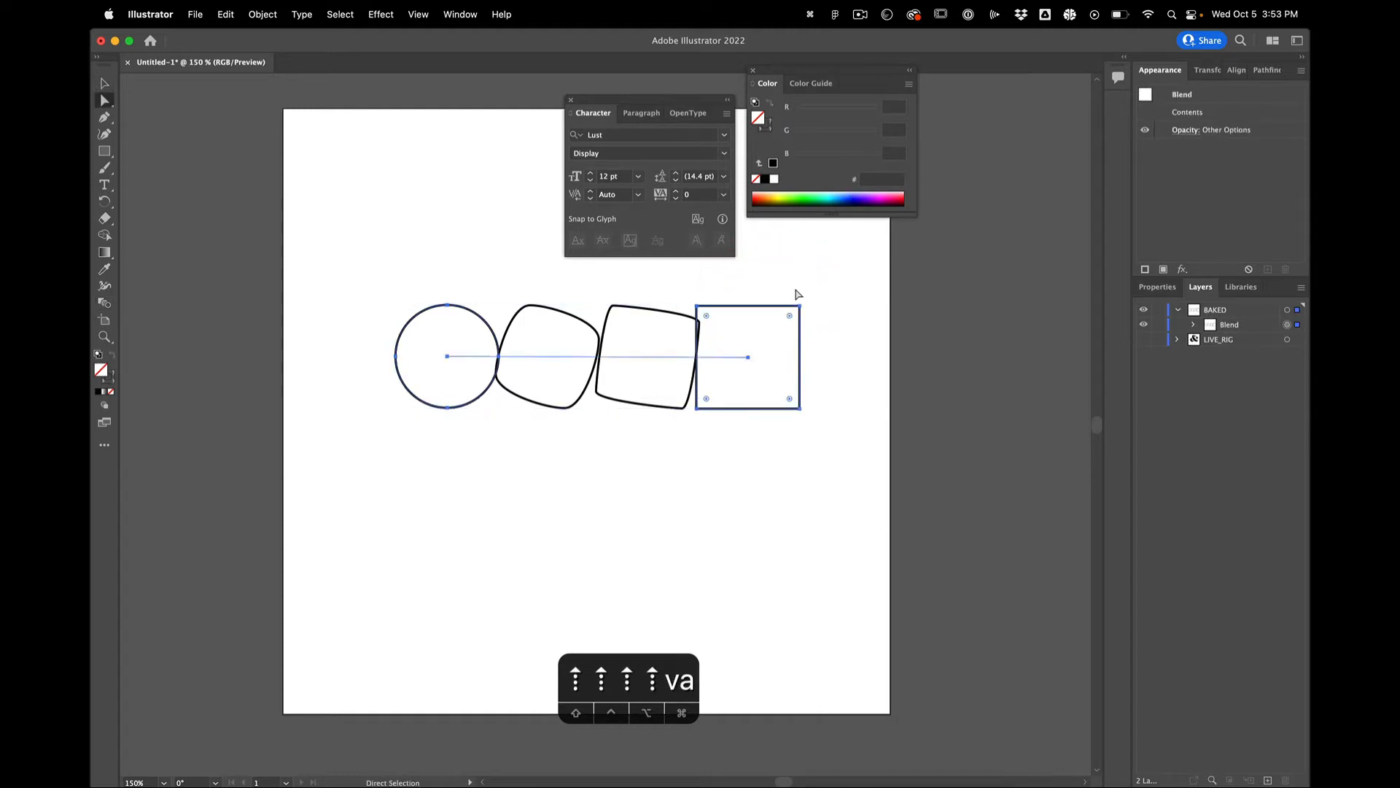
left_click(798, 292)
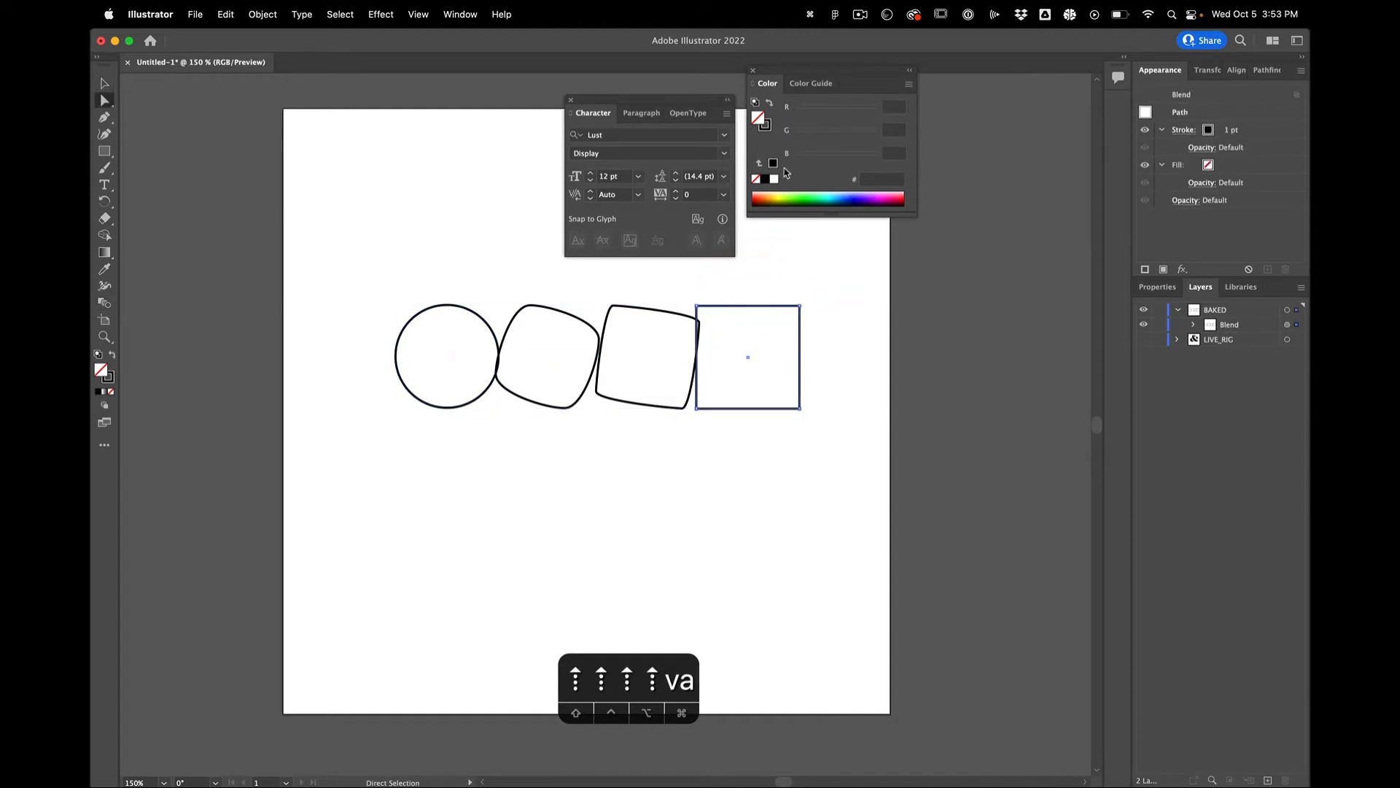
left_click(898, 197)
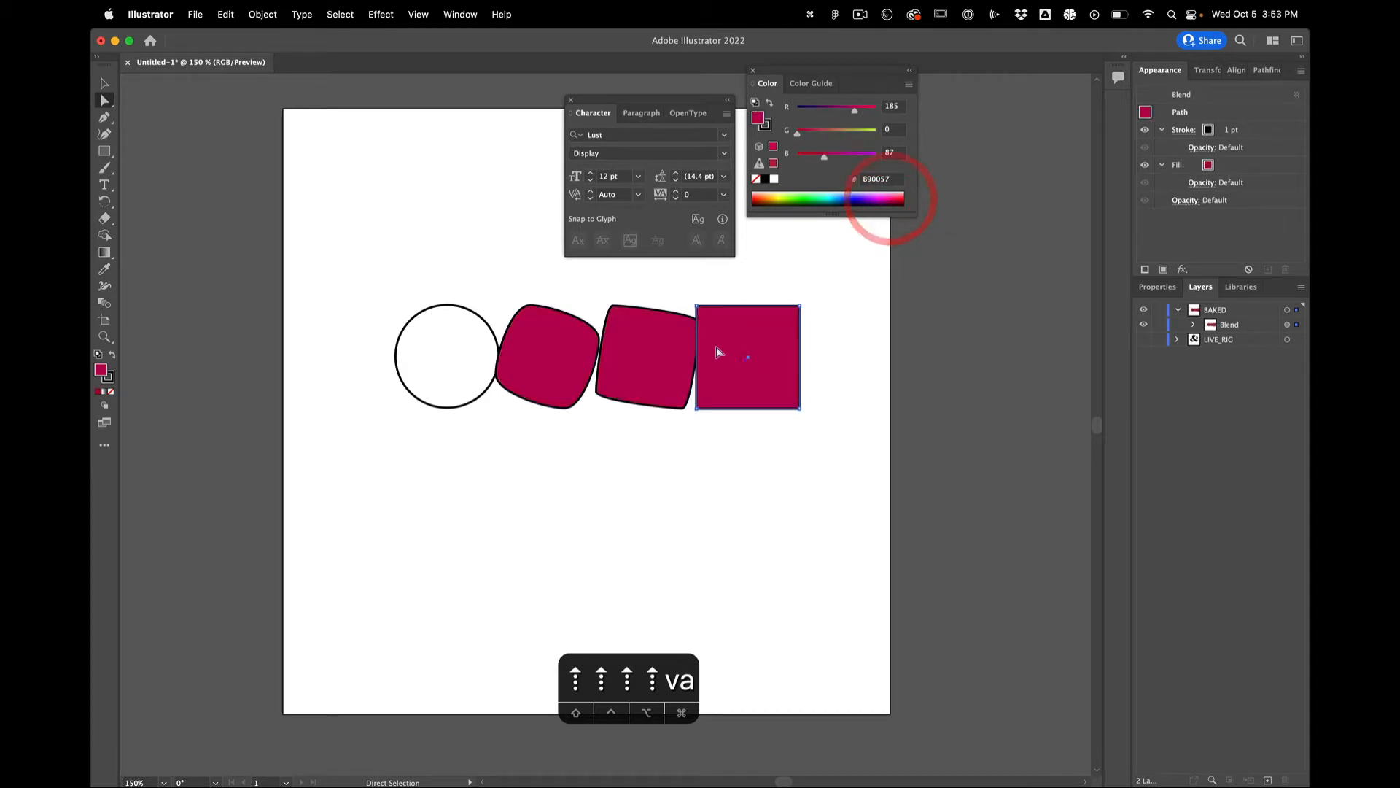
Select only the circle within the blend, fill it with bright yellow EAFF17, and deselect it
key("c")
key("v")
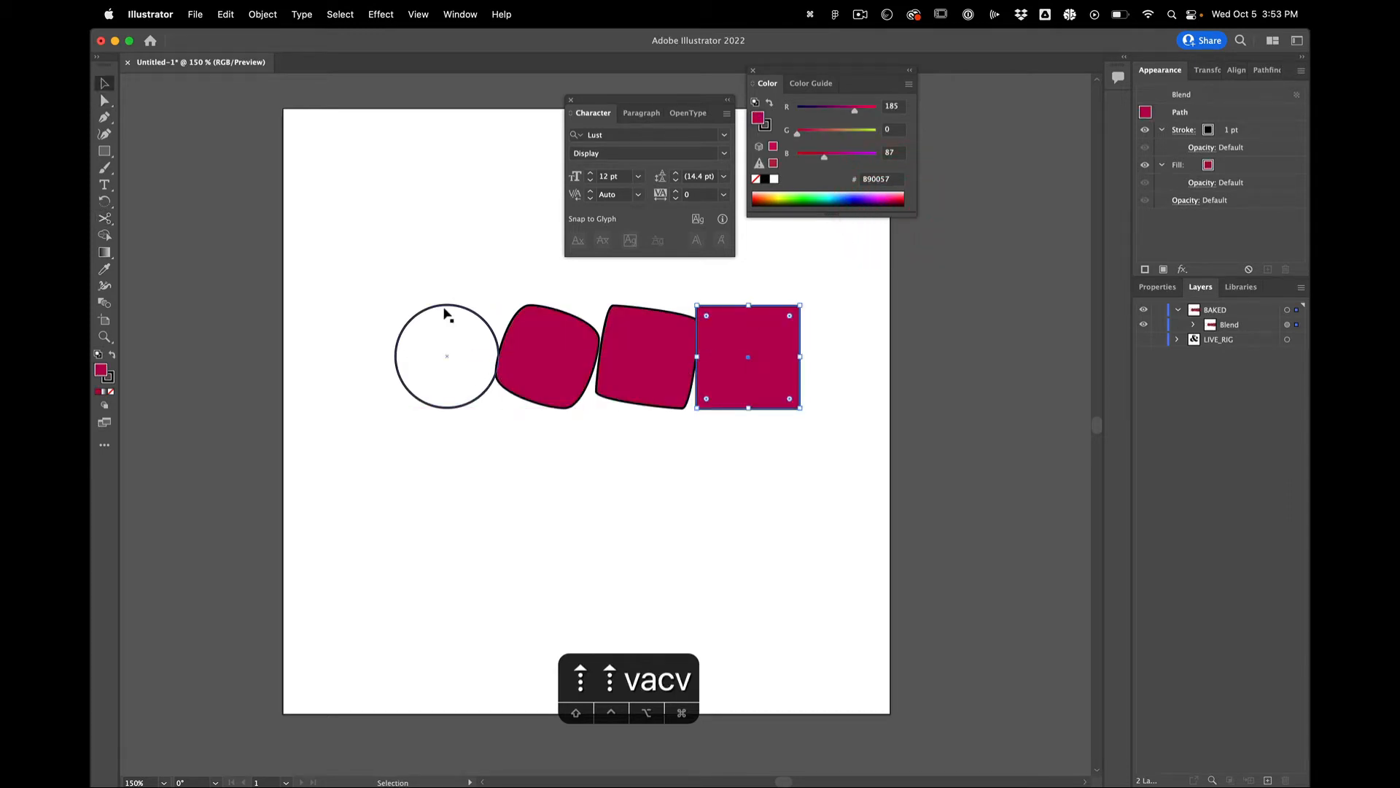
left_click(445, 305)
key("a")
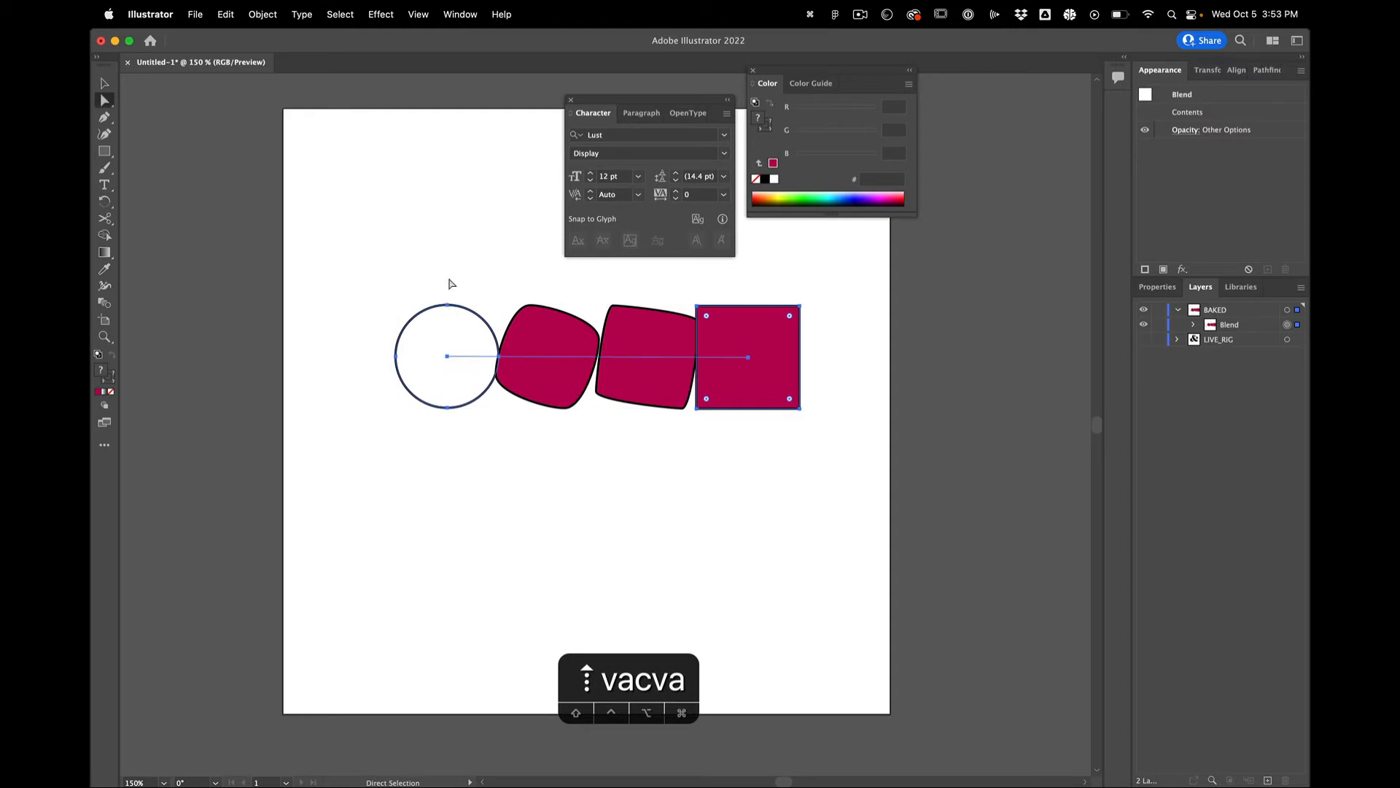
left_click(449, 278)
left_click(449, 305)
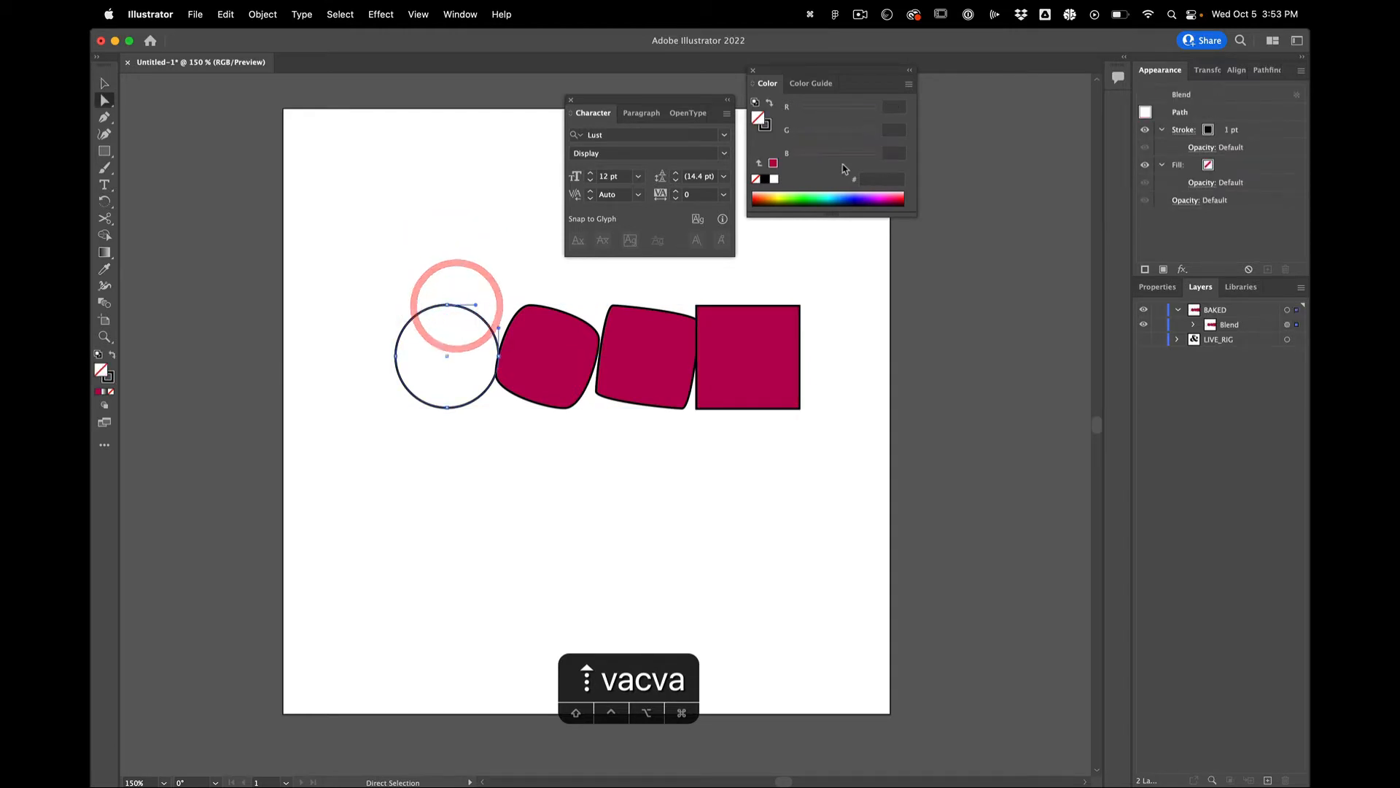
left_click(781, 195)
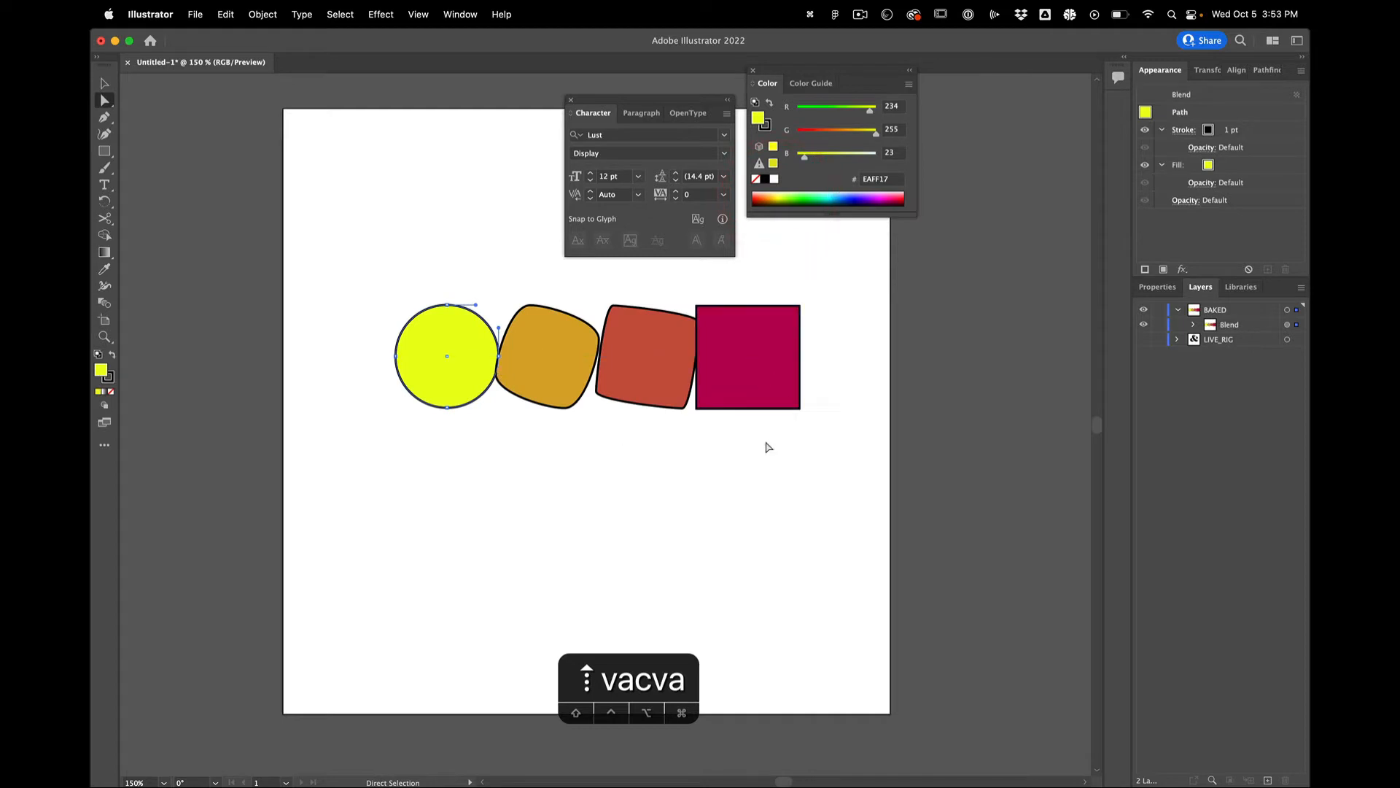
key("v")
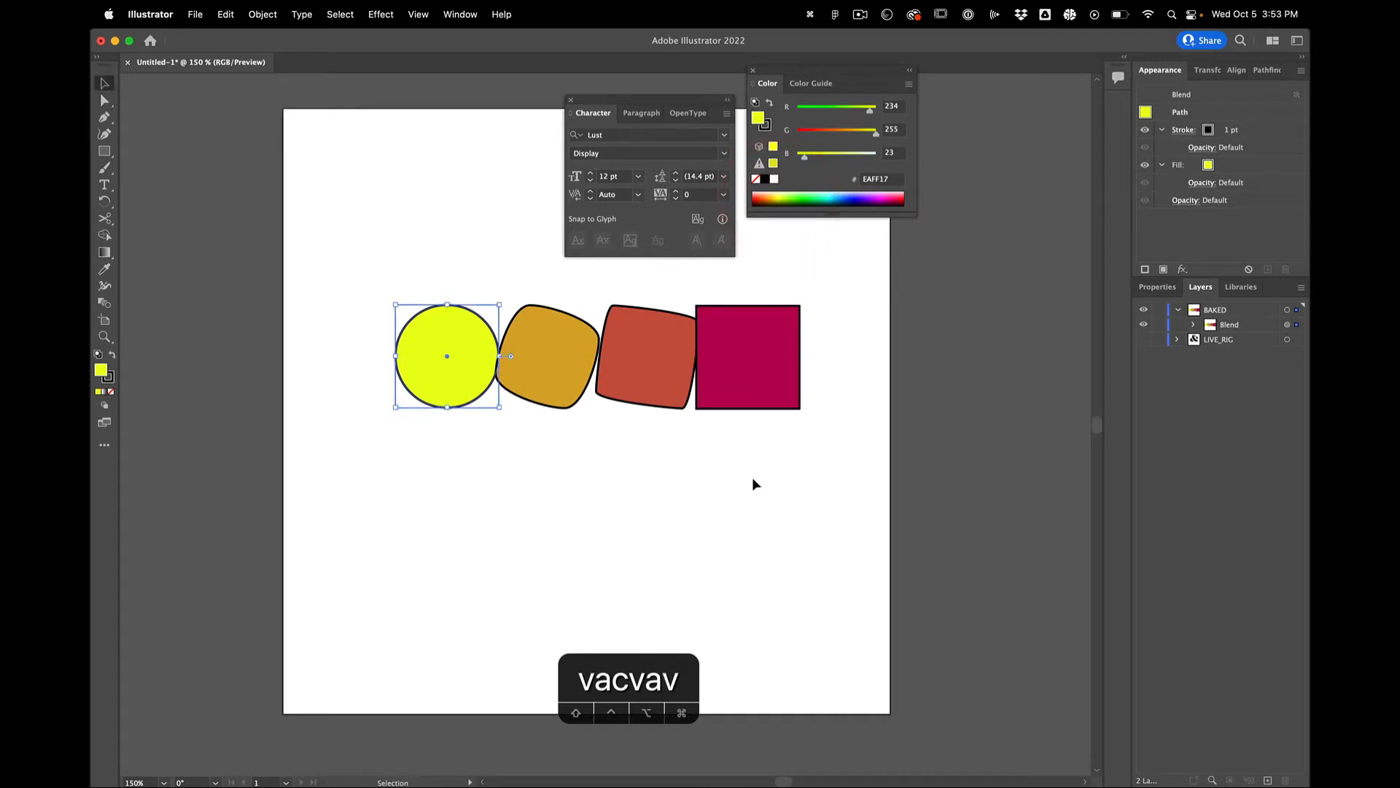
left_click(753, 467)
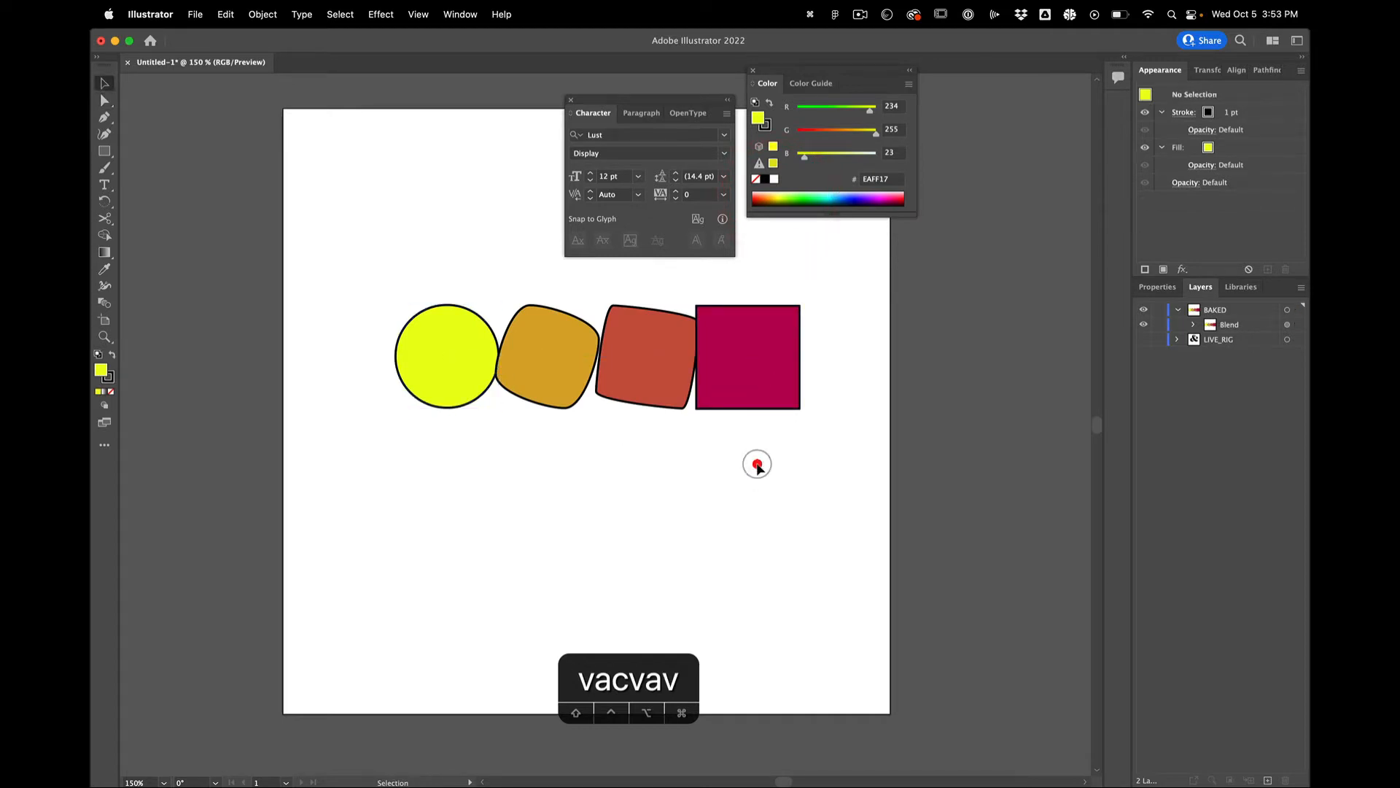
Remove the fill from the entire circle-to-square blend, leaving only its outlines, and deselect it
left_click(744, 358)
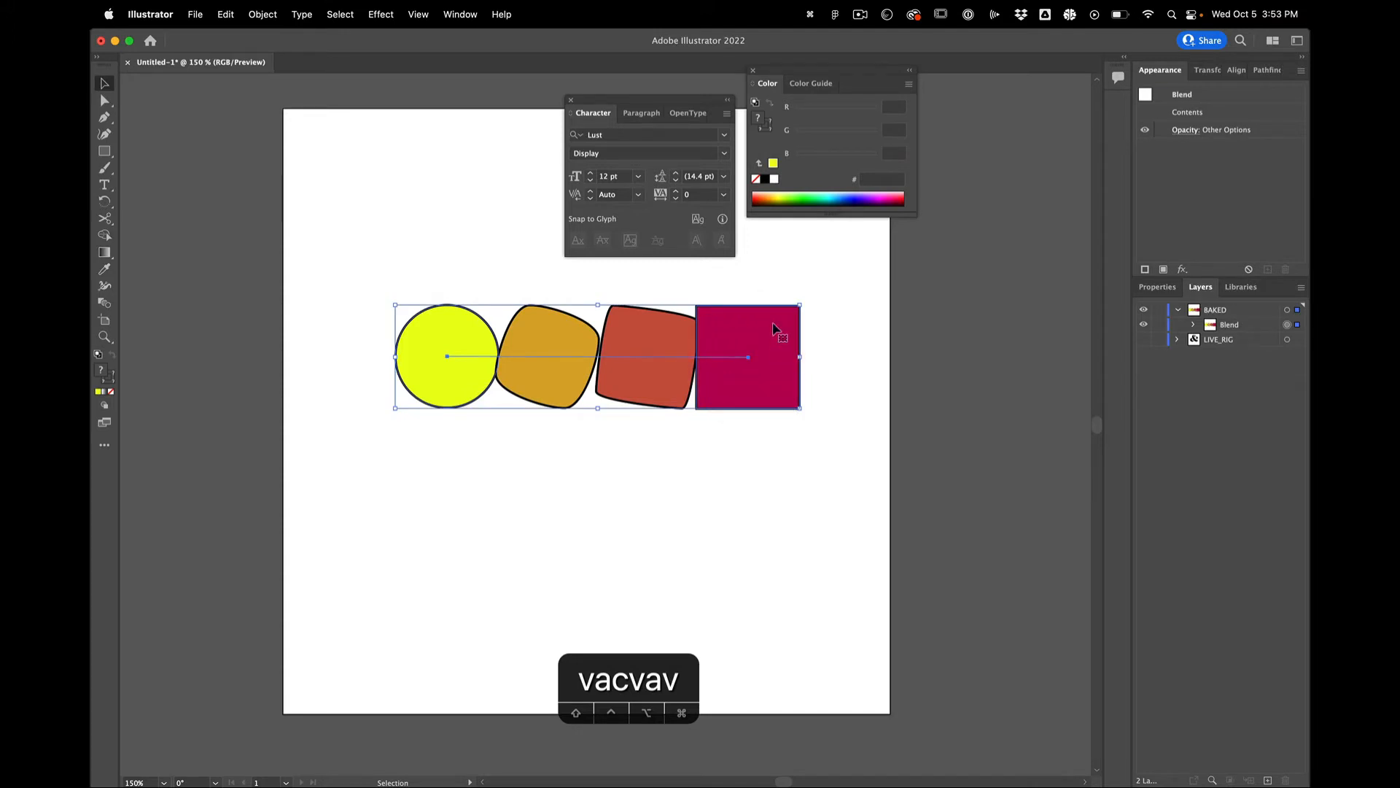
left_click(781, 259)
left_click_drag(407, 281, 733, 462)
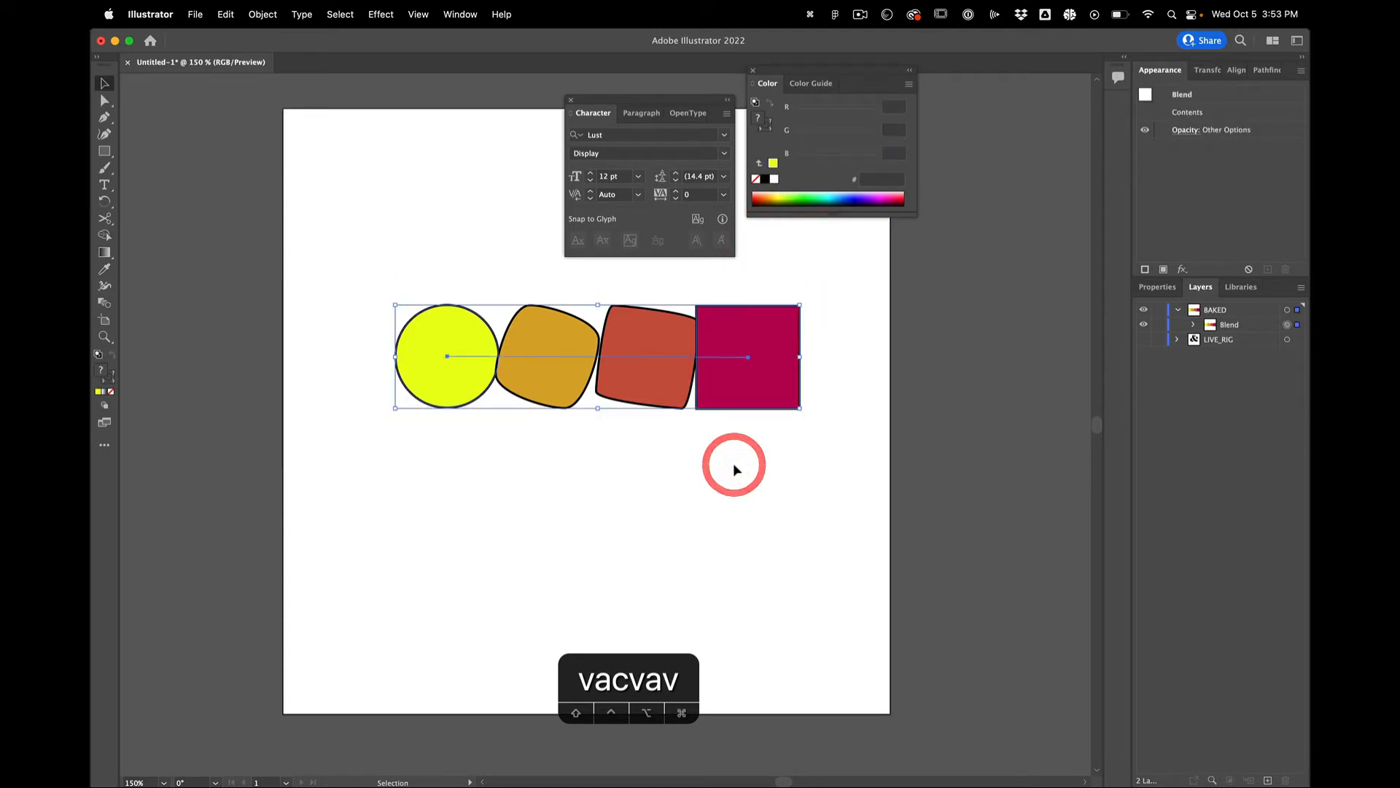
key("slash")
left_click(682, 448)
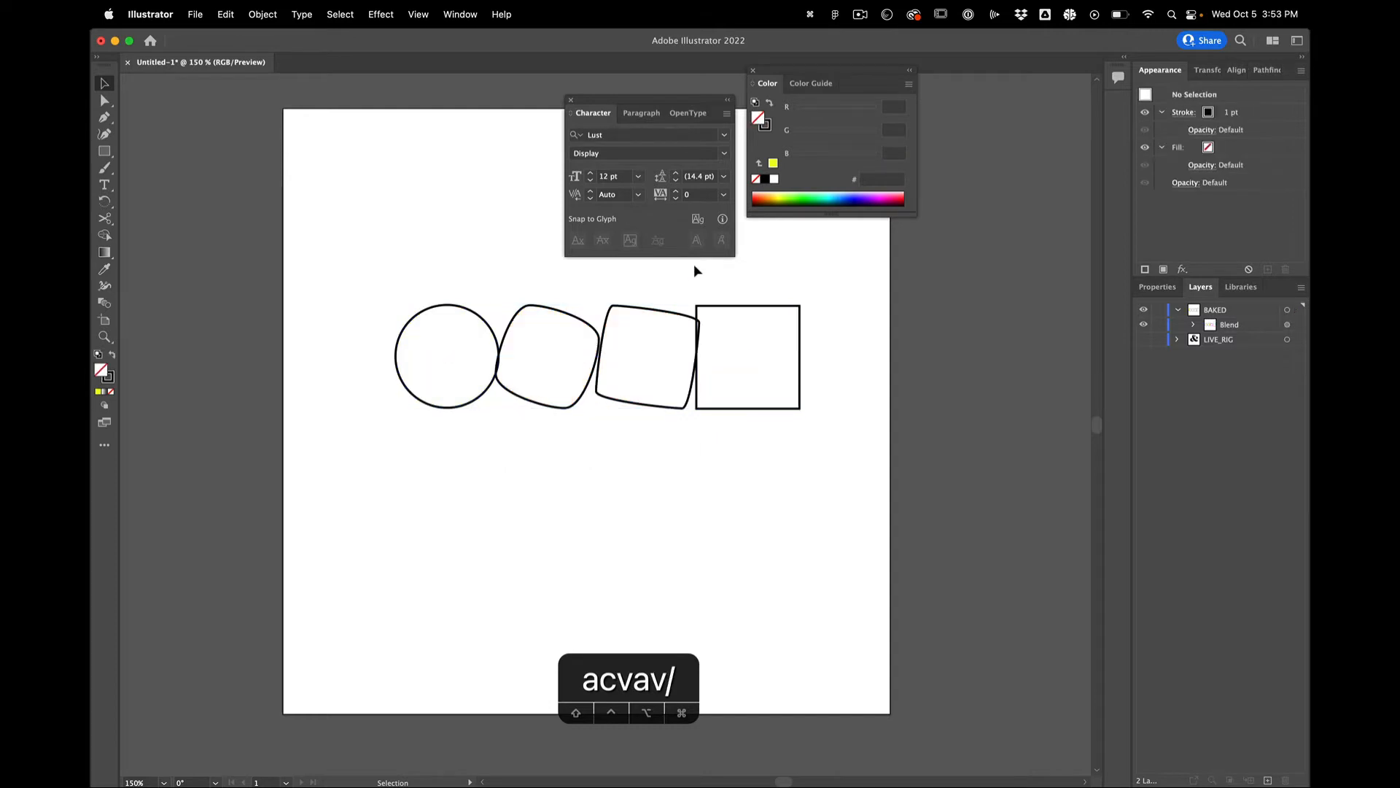
Select only the square within the blend and set its stroke weight to 9 pt
key("a")
left_click(746, 305)
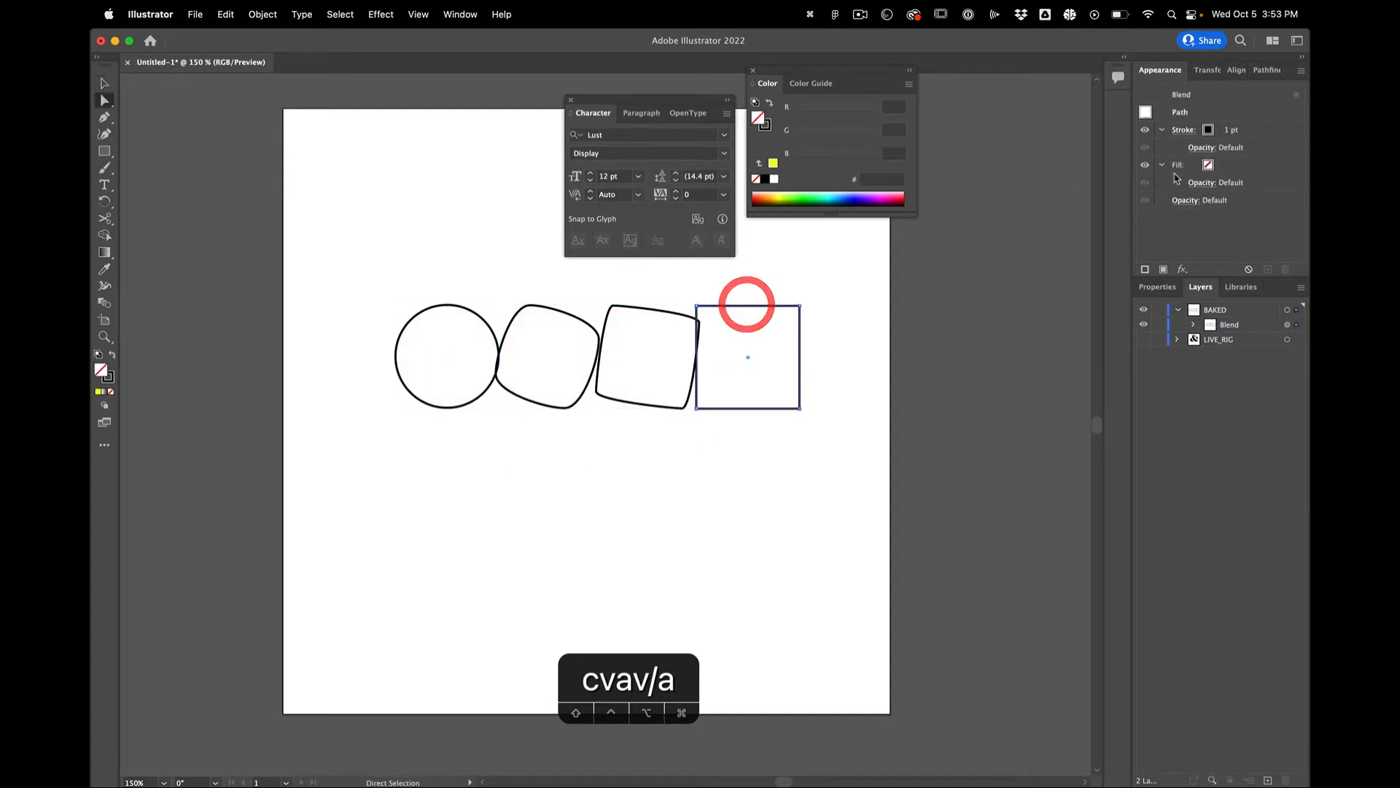
left_click(1184, 130)
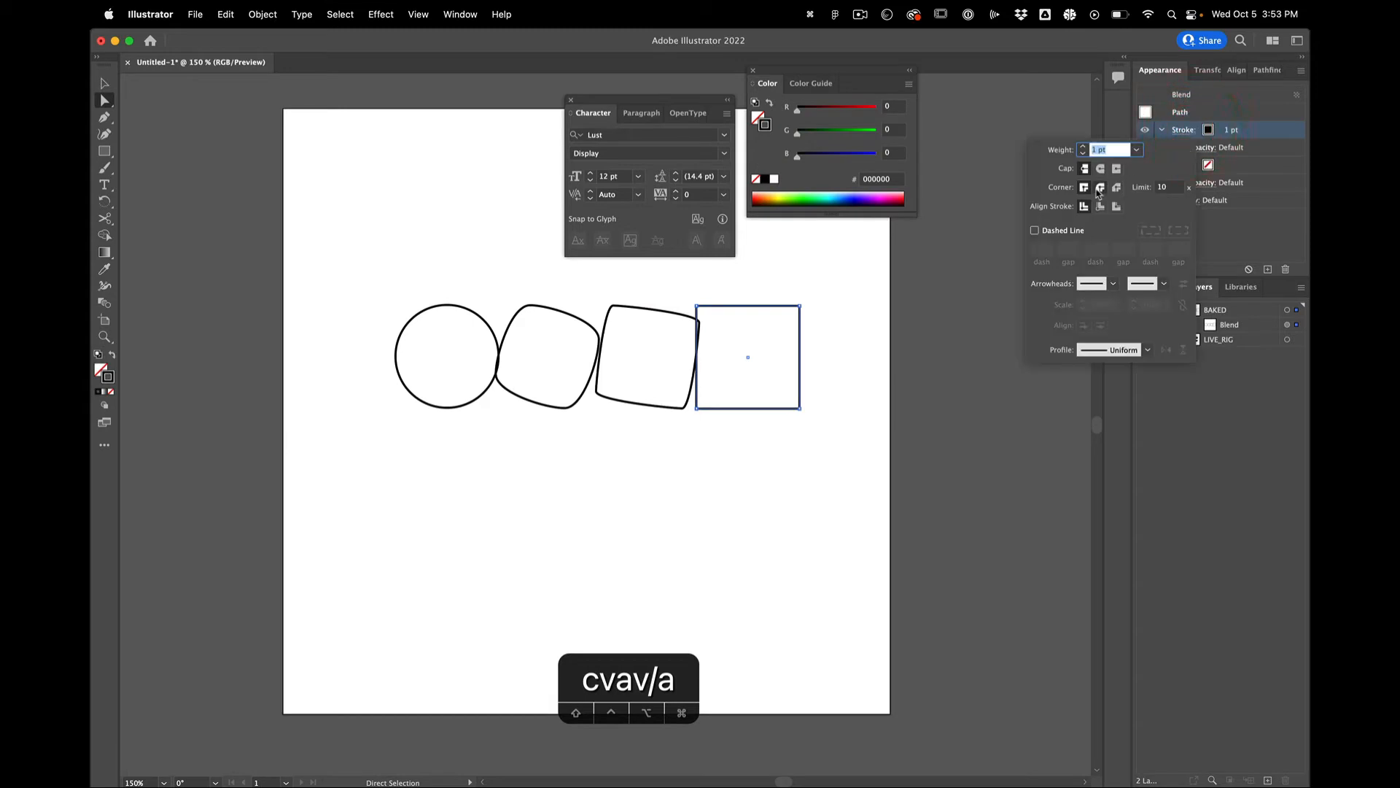
key("Up")
key("Up")
key("Up")
key("Up")
key("Up")
key("Up")
key("Up")
key("Up")
key("Up")
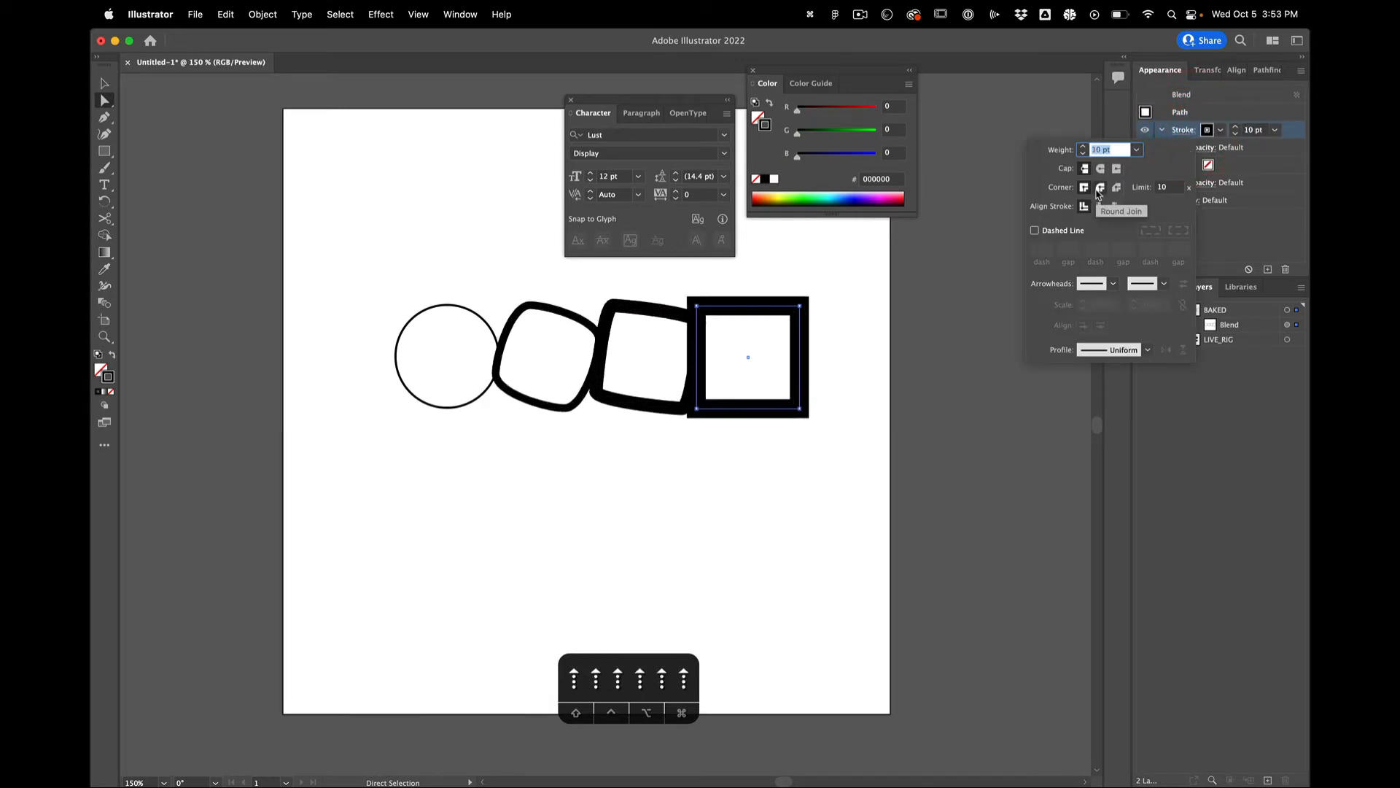
key("Down")
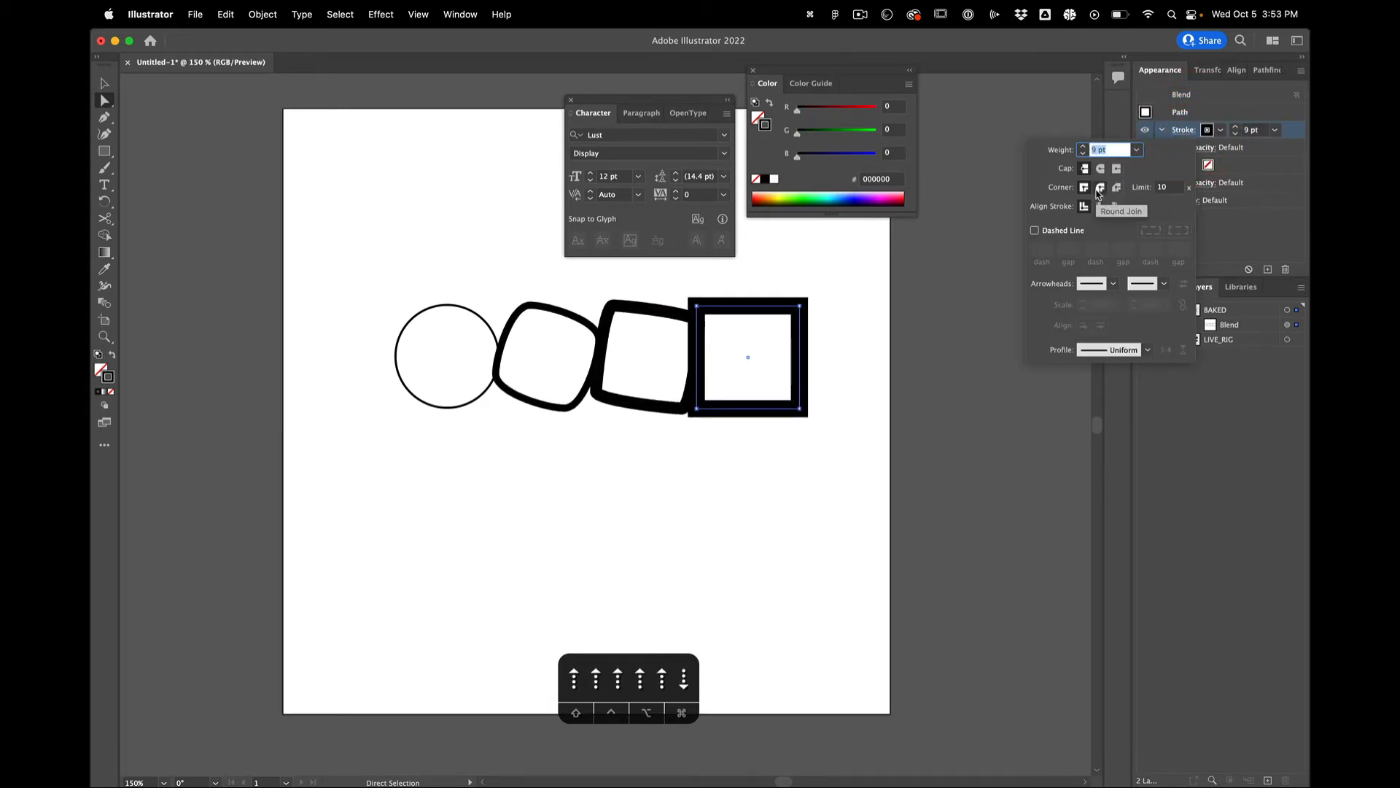
left_click(524, 573)
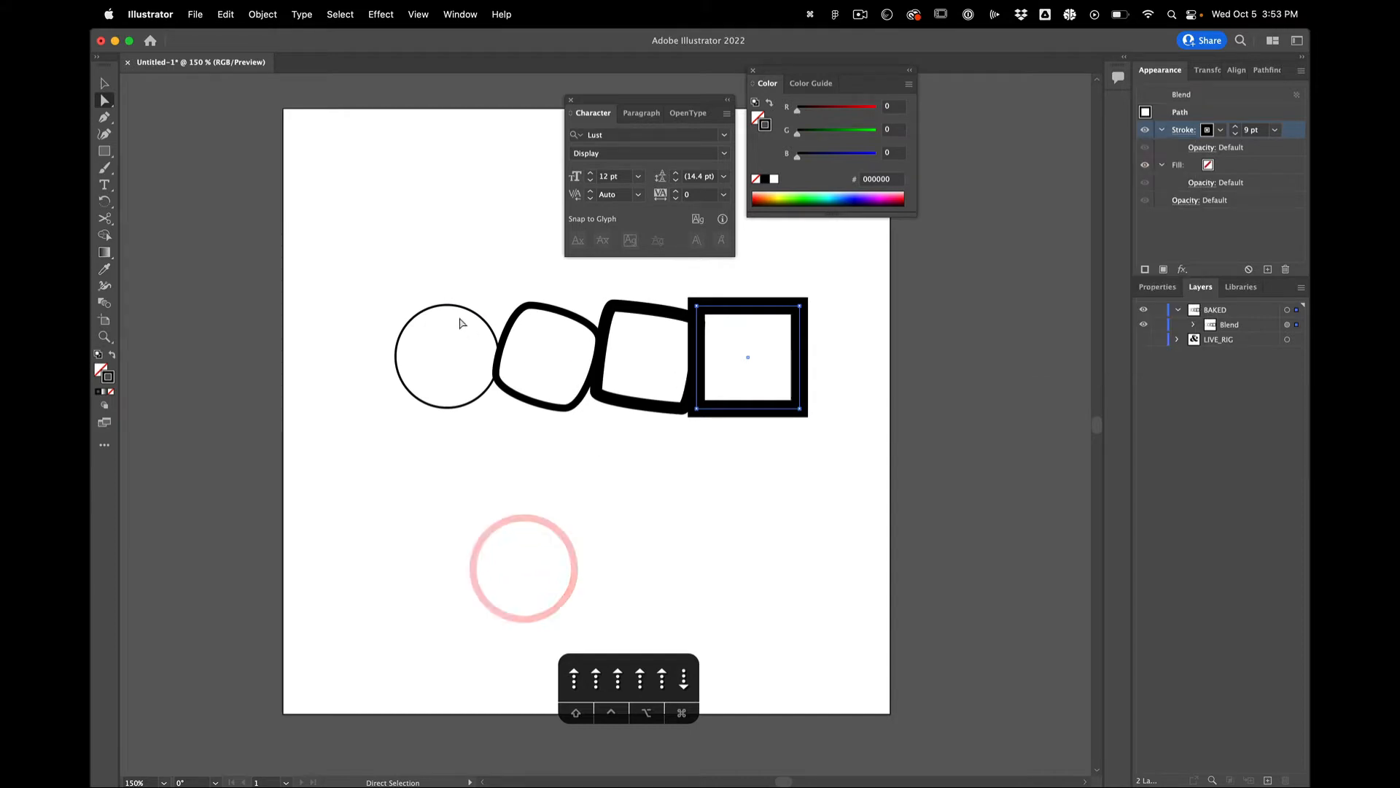
Select the whole circle-to-square blend and delete it from the artboard
key("v")
left_click(427, 263)
left_click_drag(427, 263, 897, 550)
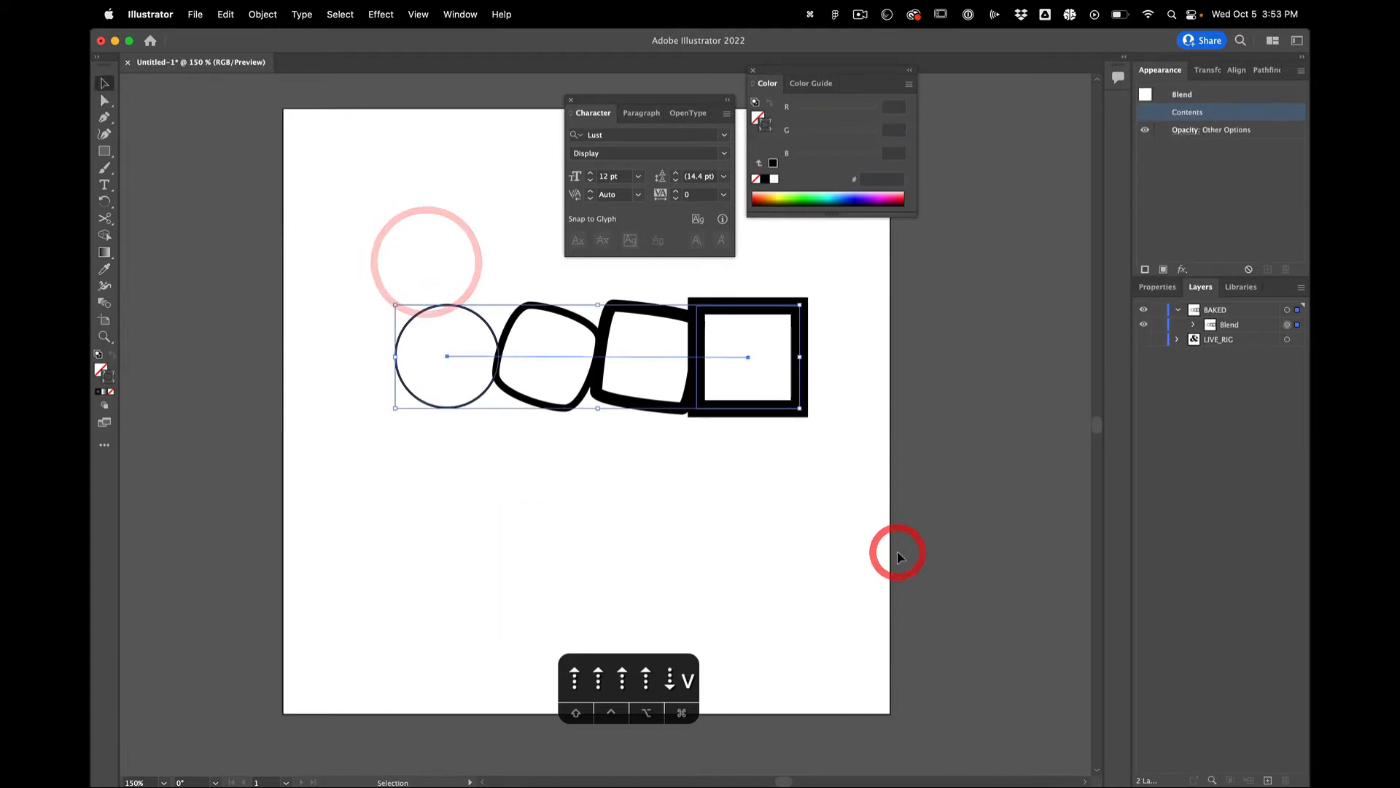
key("BackSpace")
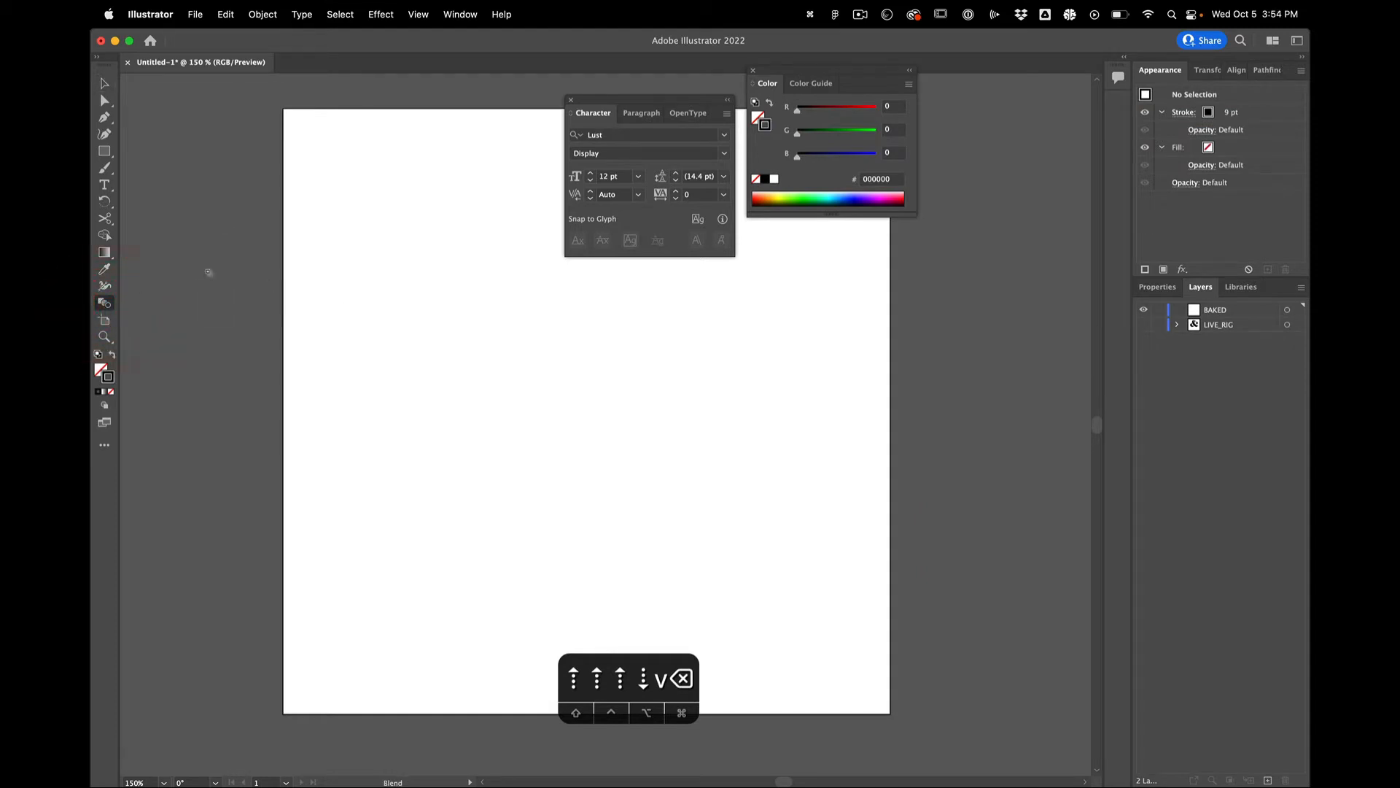
Draw two similar-sized circles with the Ellipse tool, one on the artboard's left side and one slightly lower on its right
left_click(105, 152)
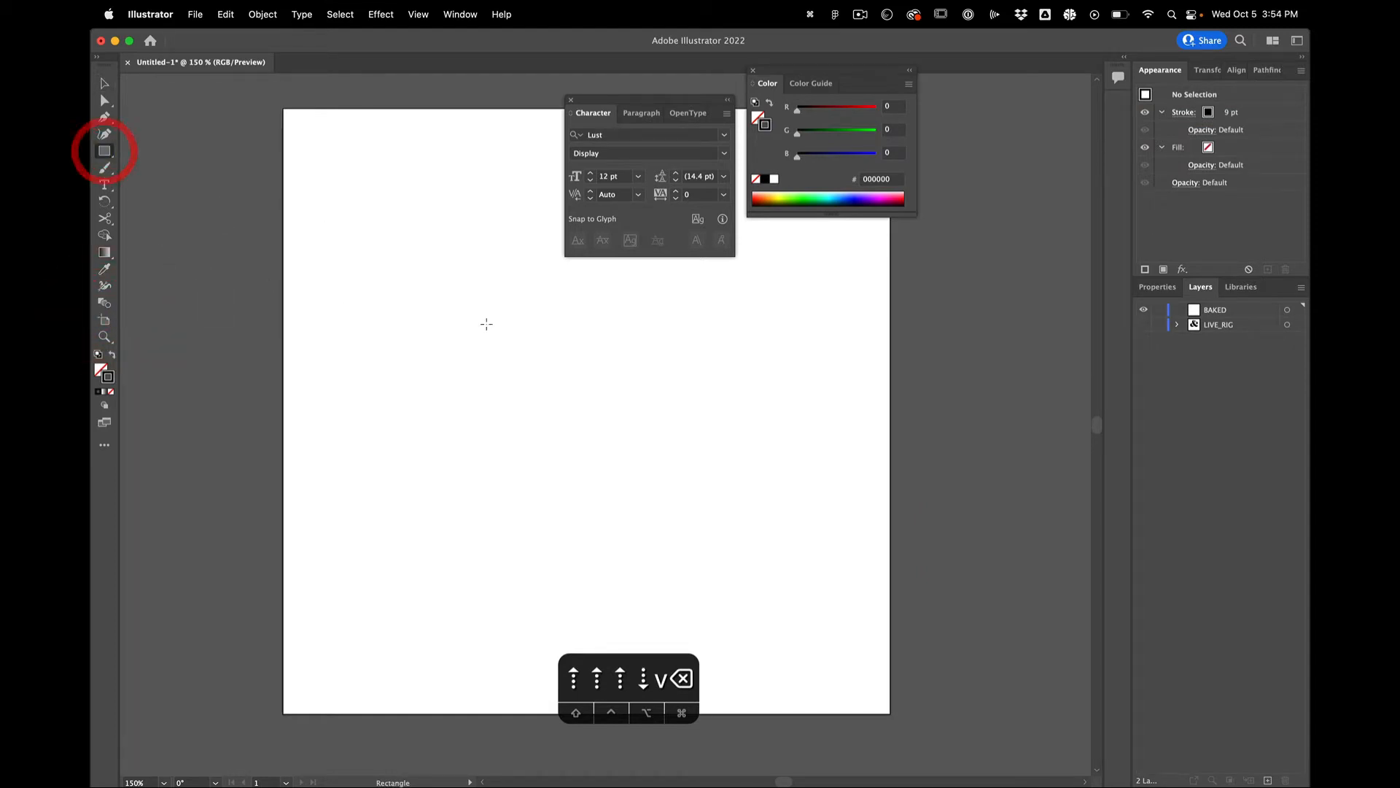
left_click_drag(105, 152, 156, 164)
left_click_drag(343, 275, 446, 373)
left_click_drag(729, 324, 811, 418)
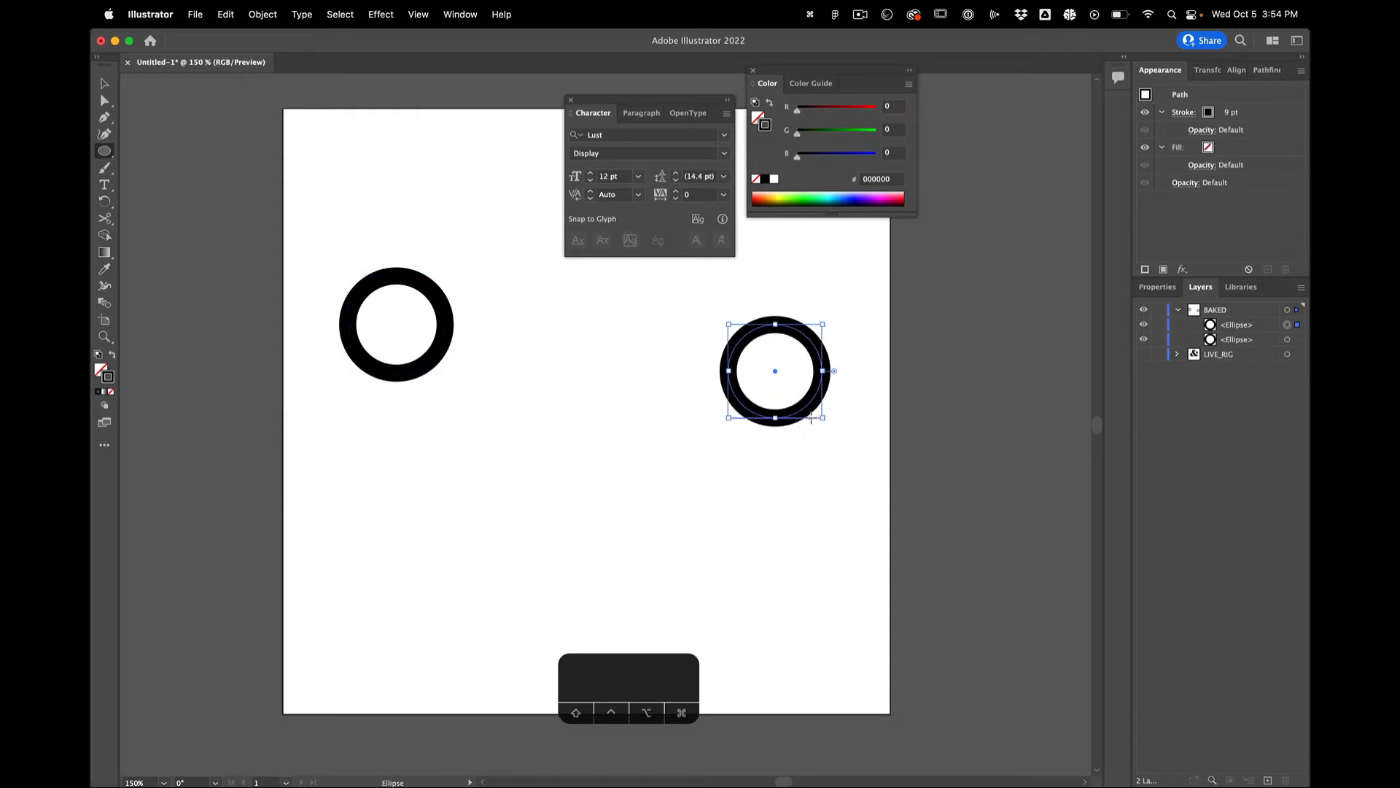
Select both circles and swap their fill and stroke so they are solid black without an outline
key("v")
left_click(570, 270)
left_click_drag(389, 257, 942, 491)
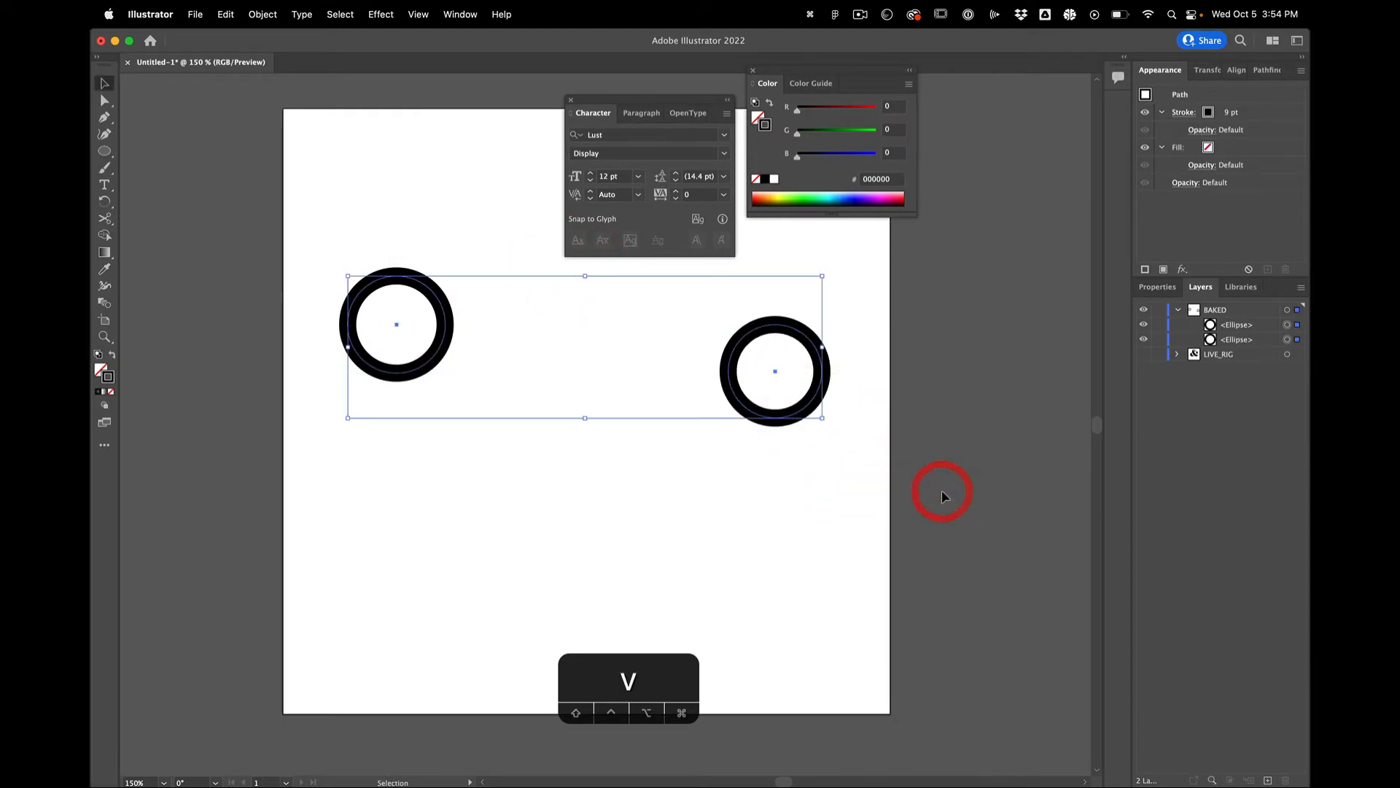
key("shift+x")
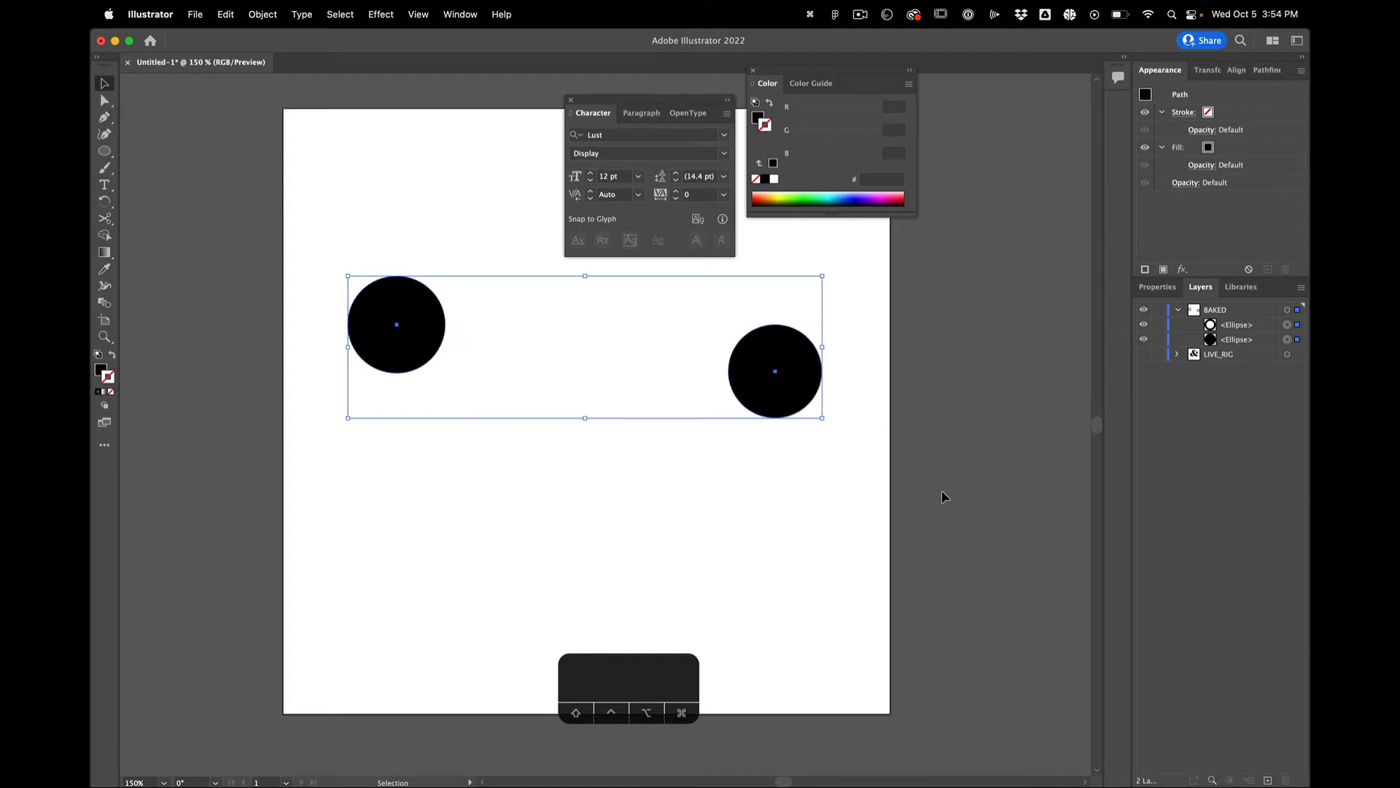
Fill the right circle with teal, 00D0C7, keeping it without a stroke
left_click(713, 485)
left_click(779, 388)
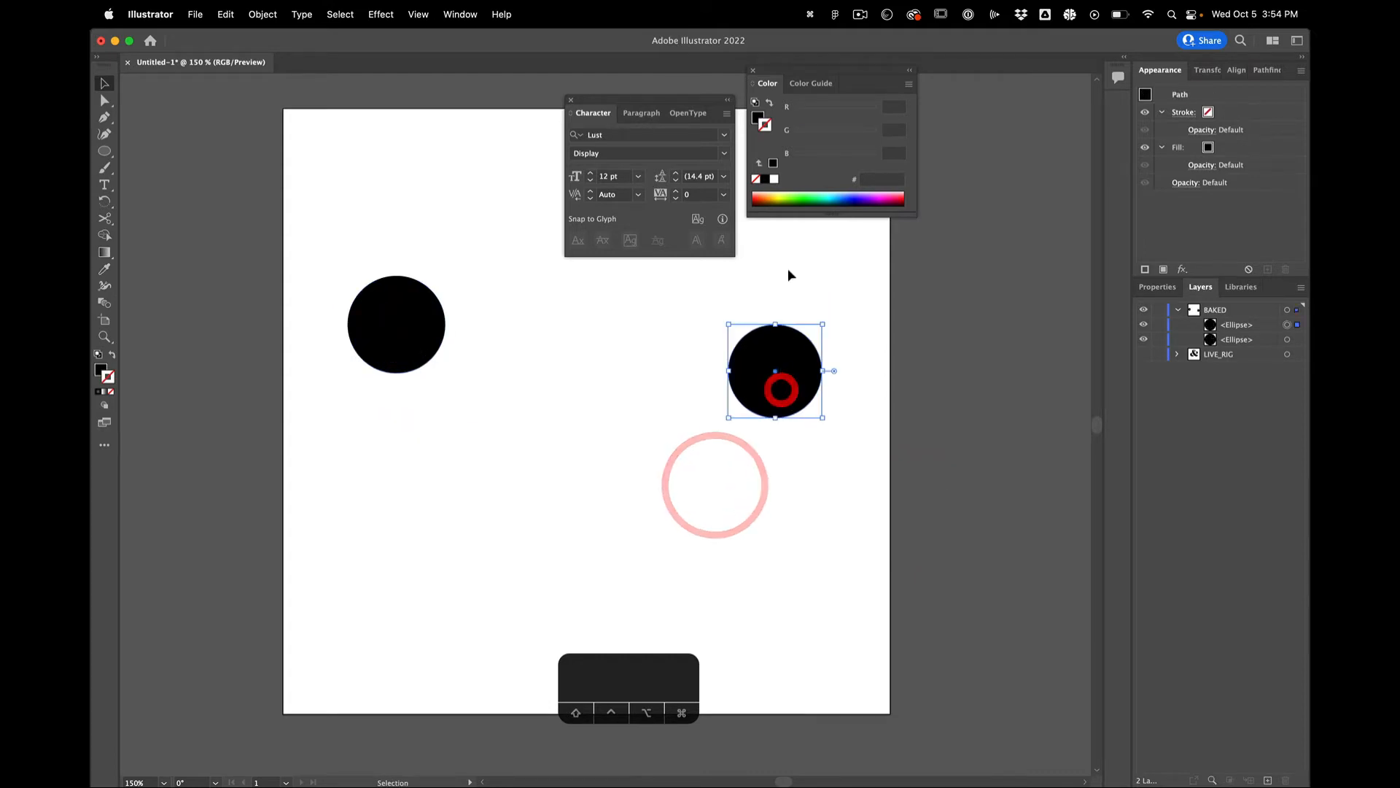
left_click(830, 199)
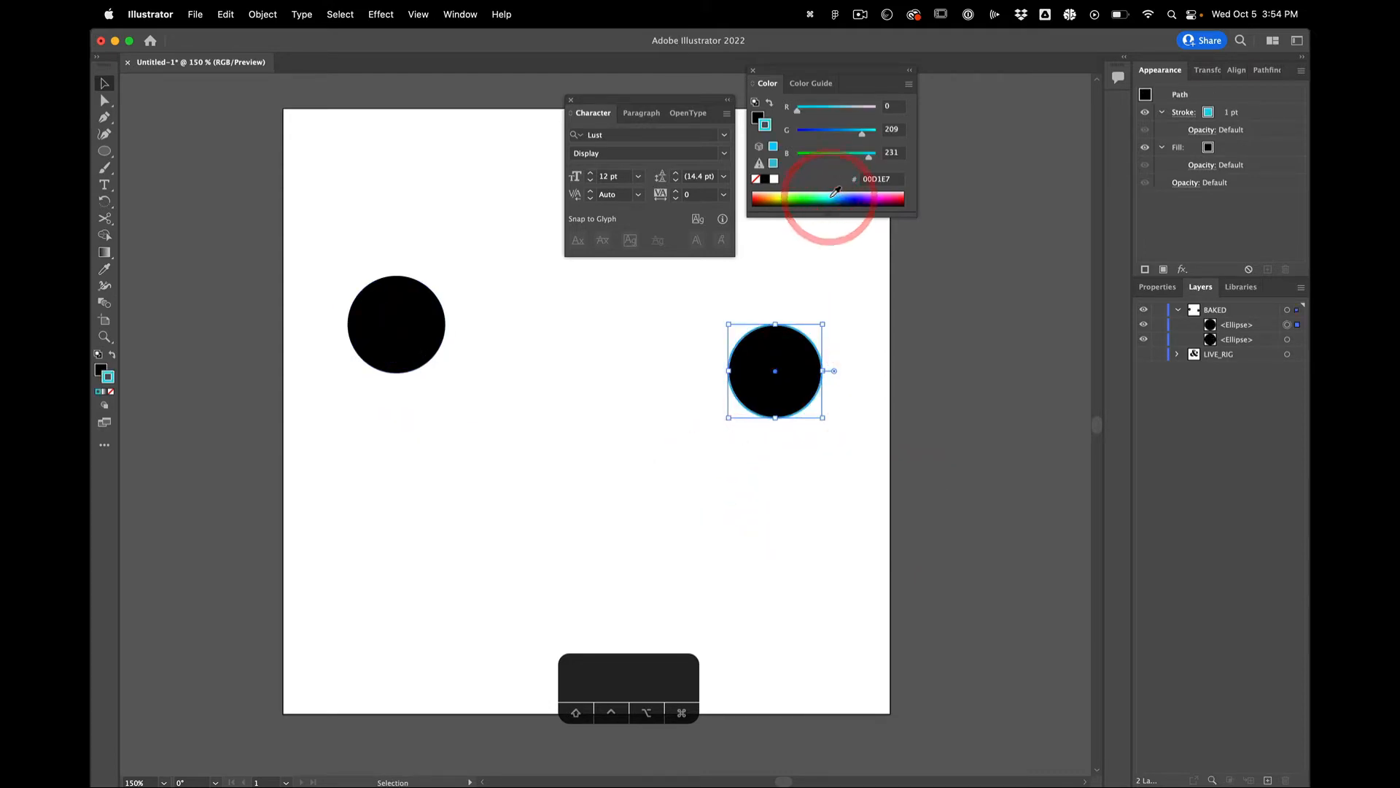
key("super+z")
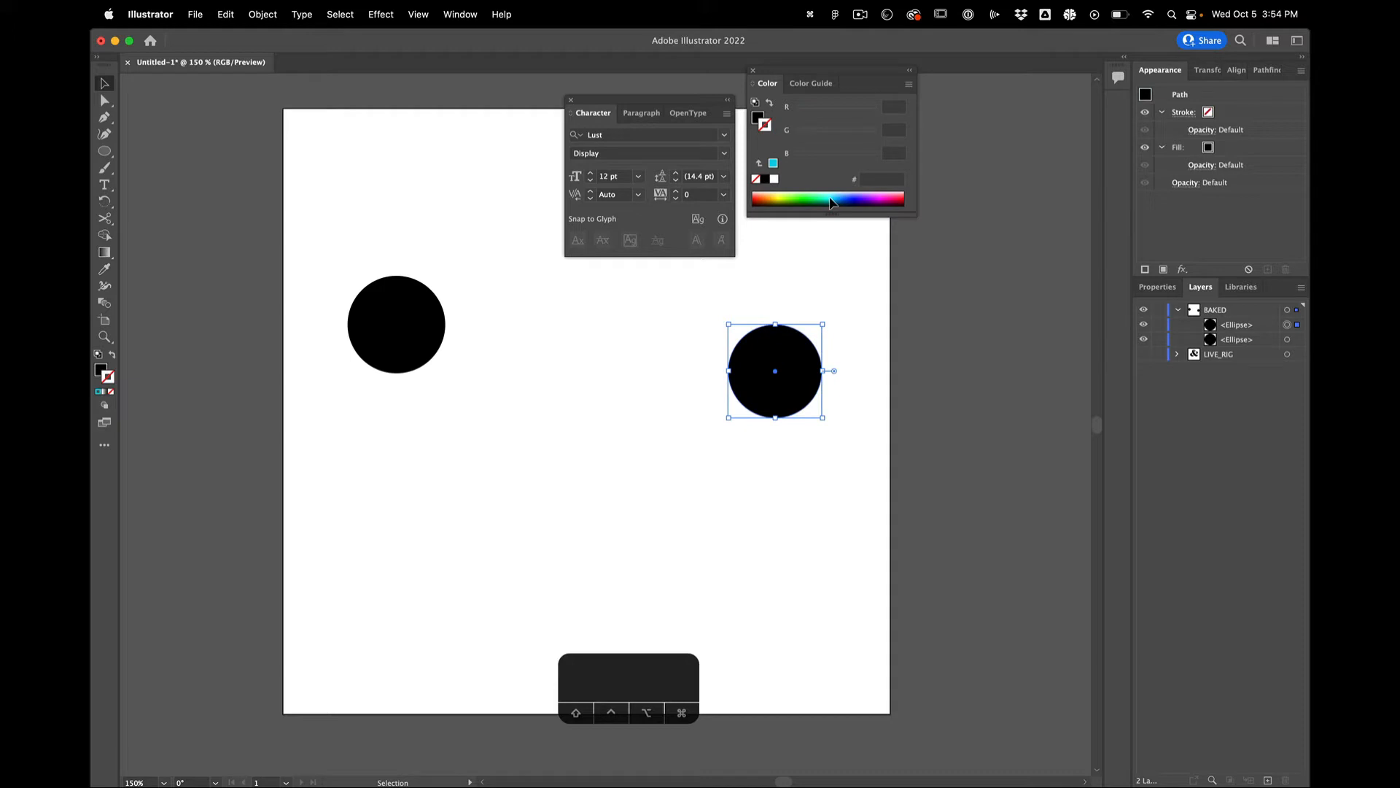
key("x")
left_click(826, 195)
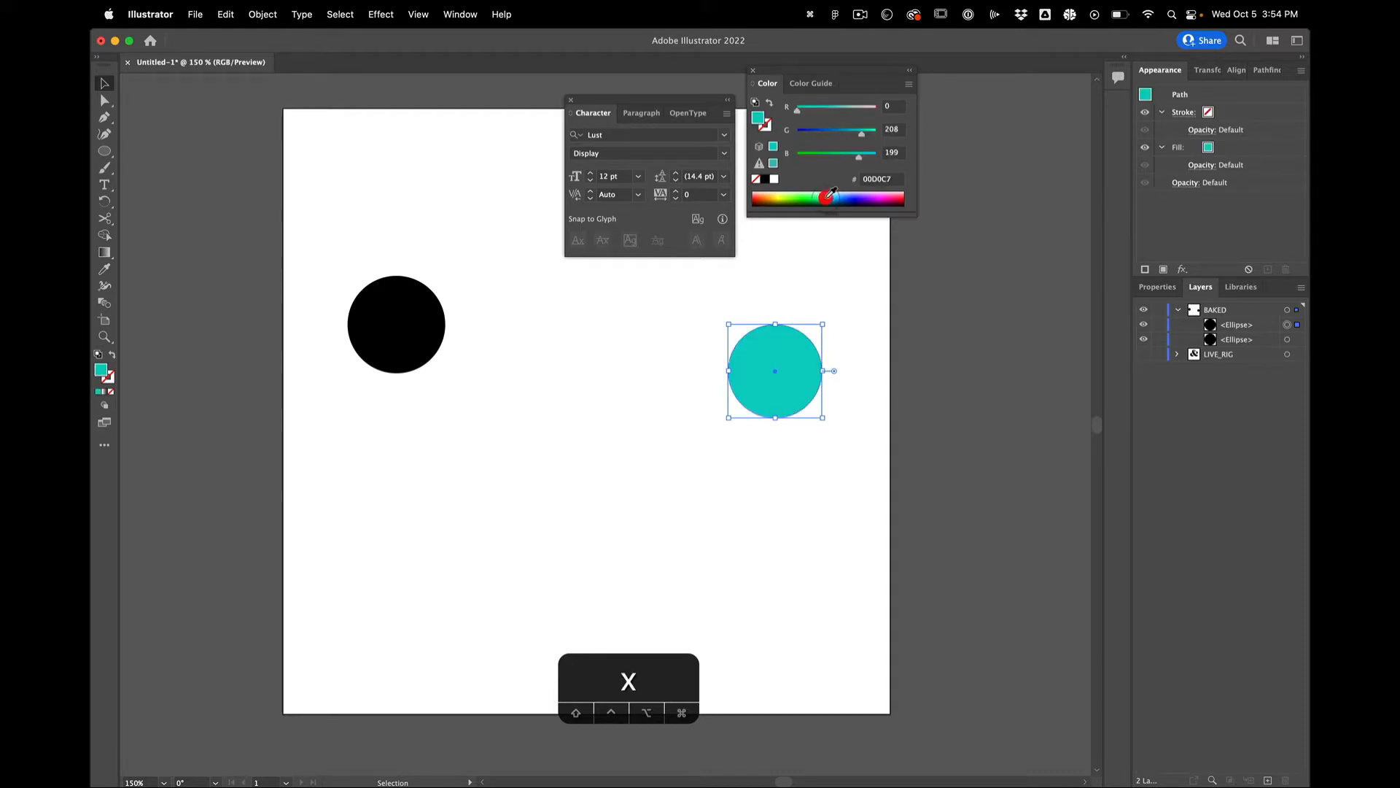
Fill the left circle with purple, 5500D0
key("v")
left_click(406, 309)
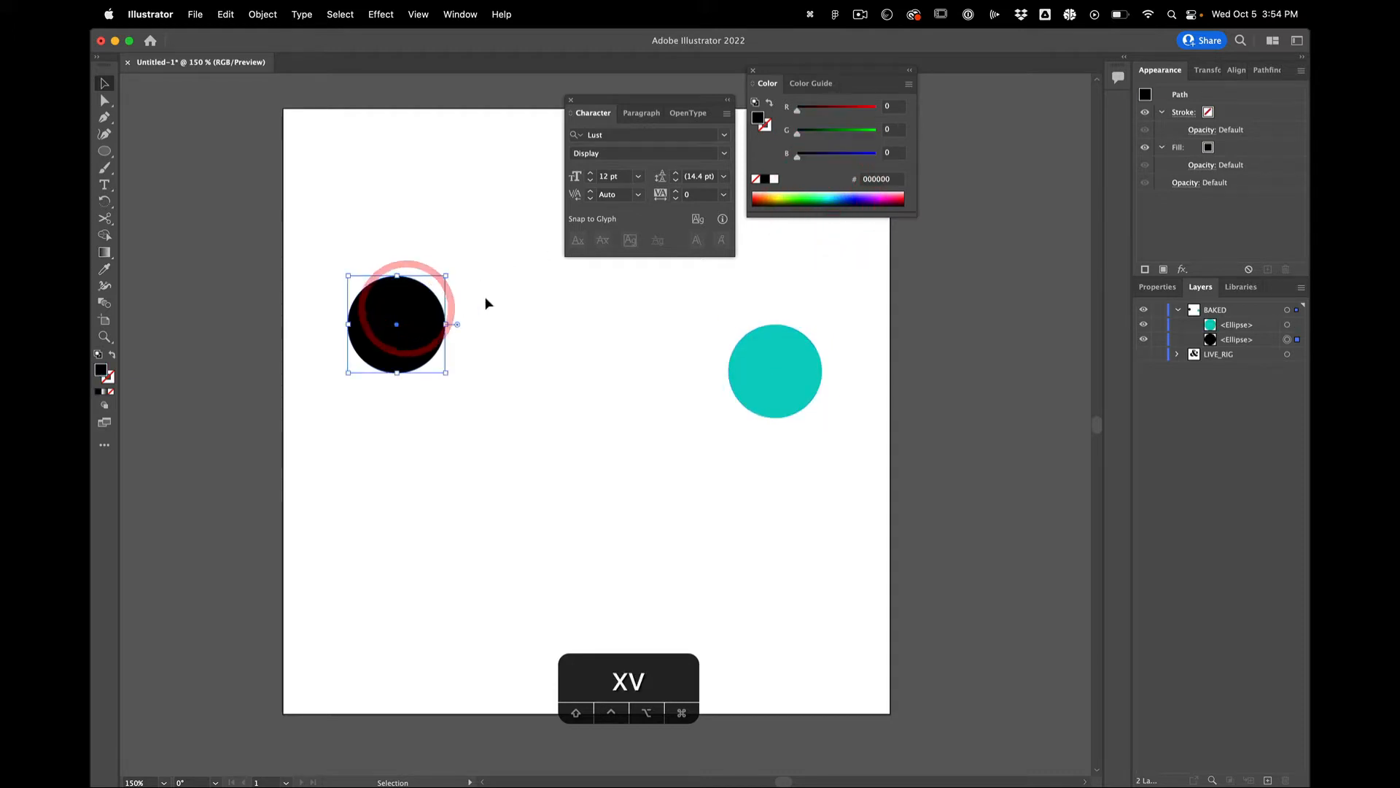
key("i")
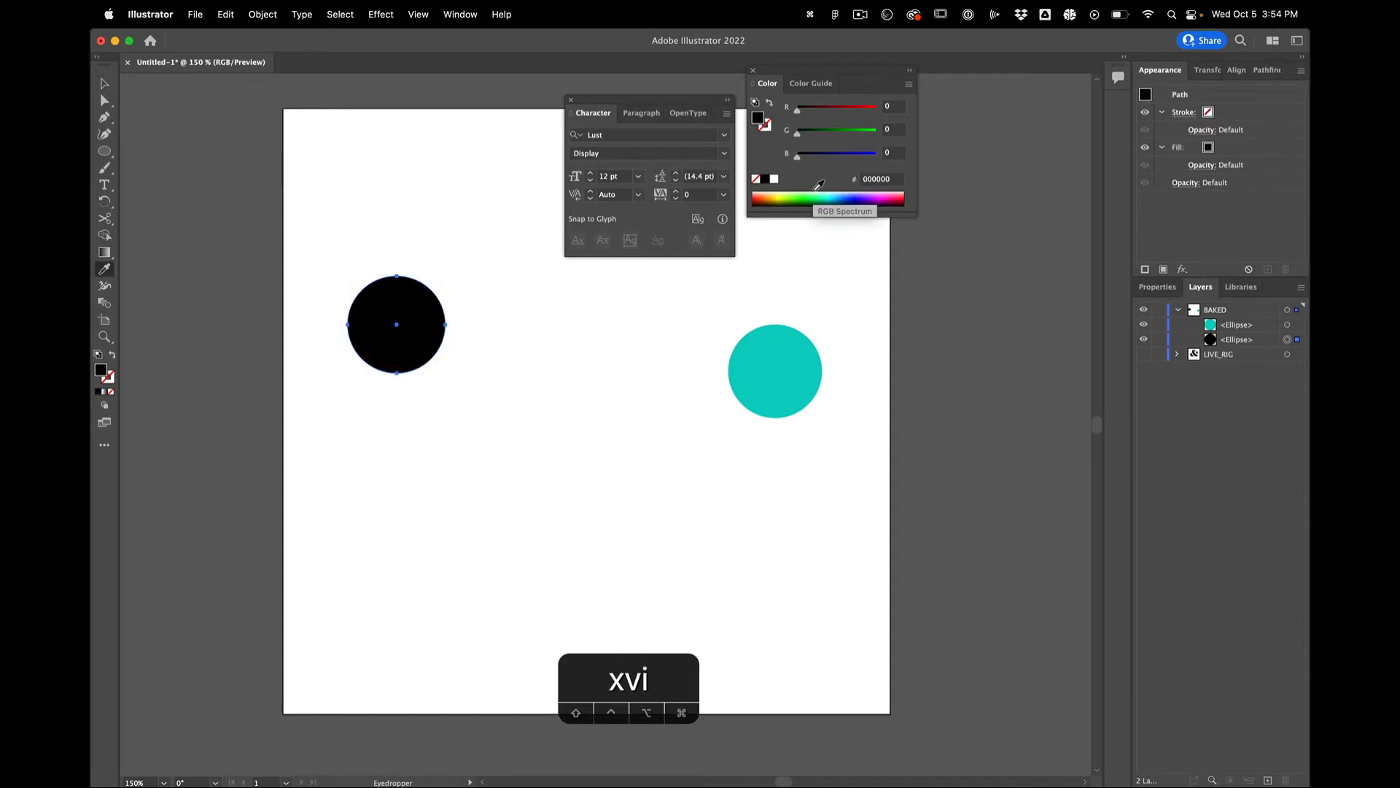
left_click(865, 196)
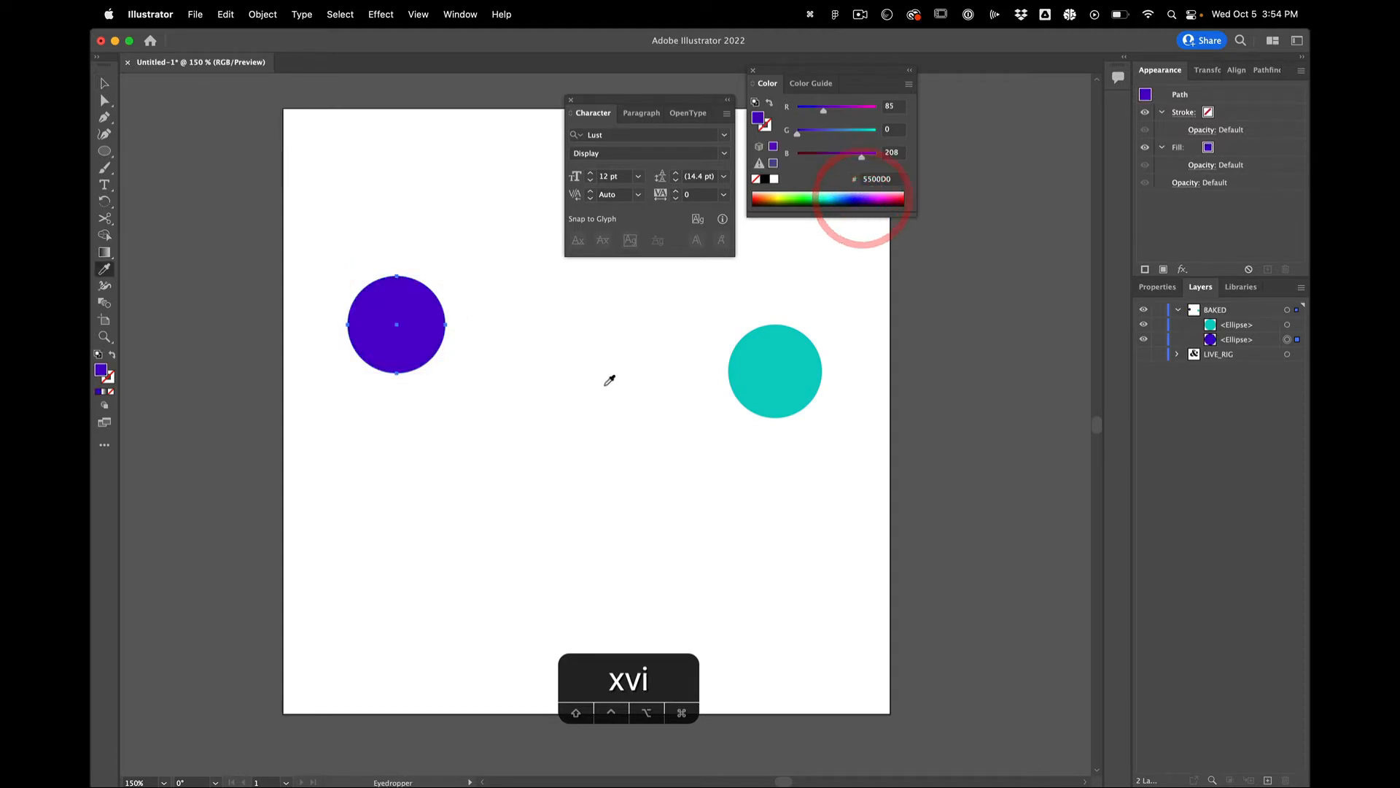
Select both circles and blend the purple one into the teal one with the Blend tool
key("v")
left_click(452, 343)
left_click_drag(382, 257, 401, 302)
left_click(782, 344, "shift")
left_click(104, 303)
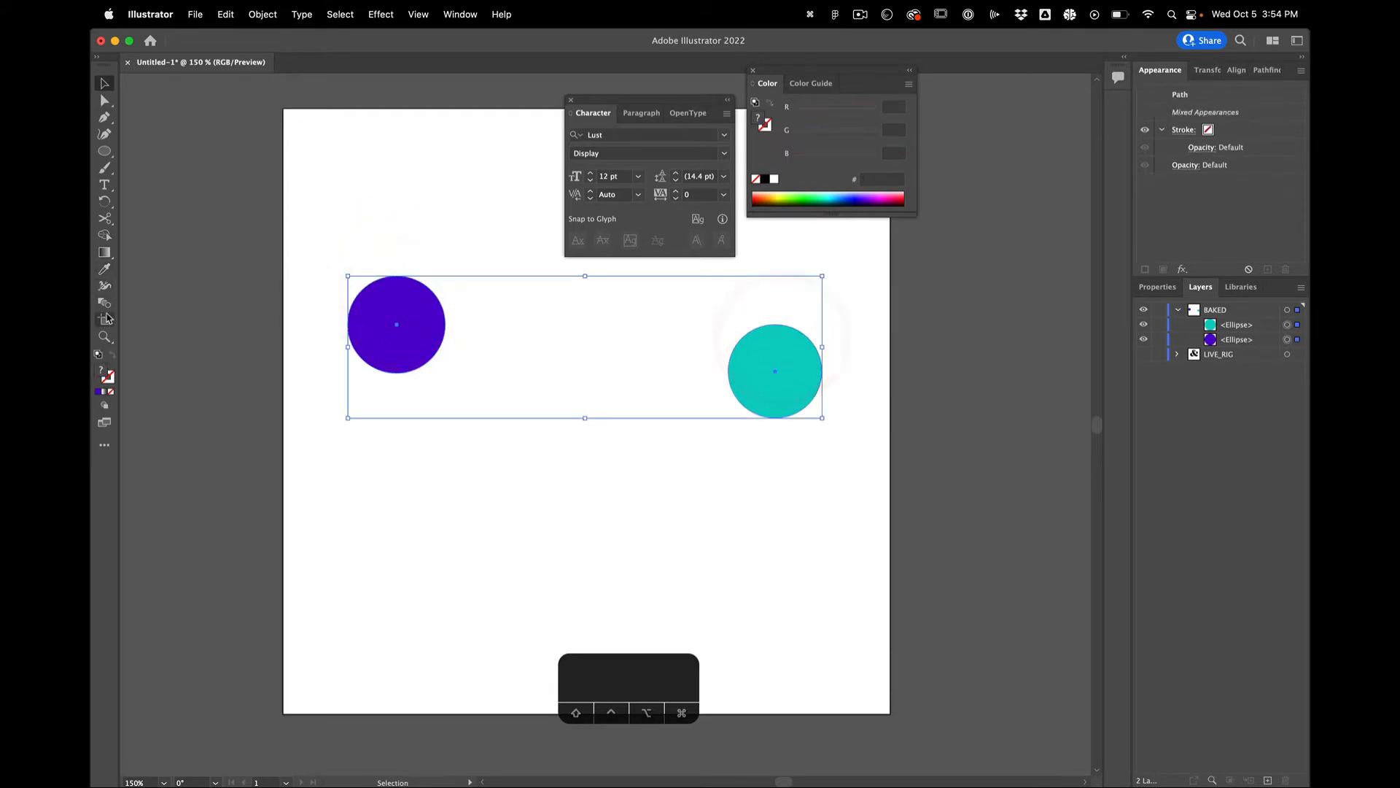
left_click(395, 314)
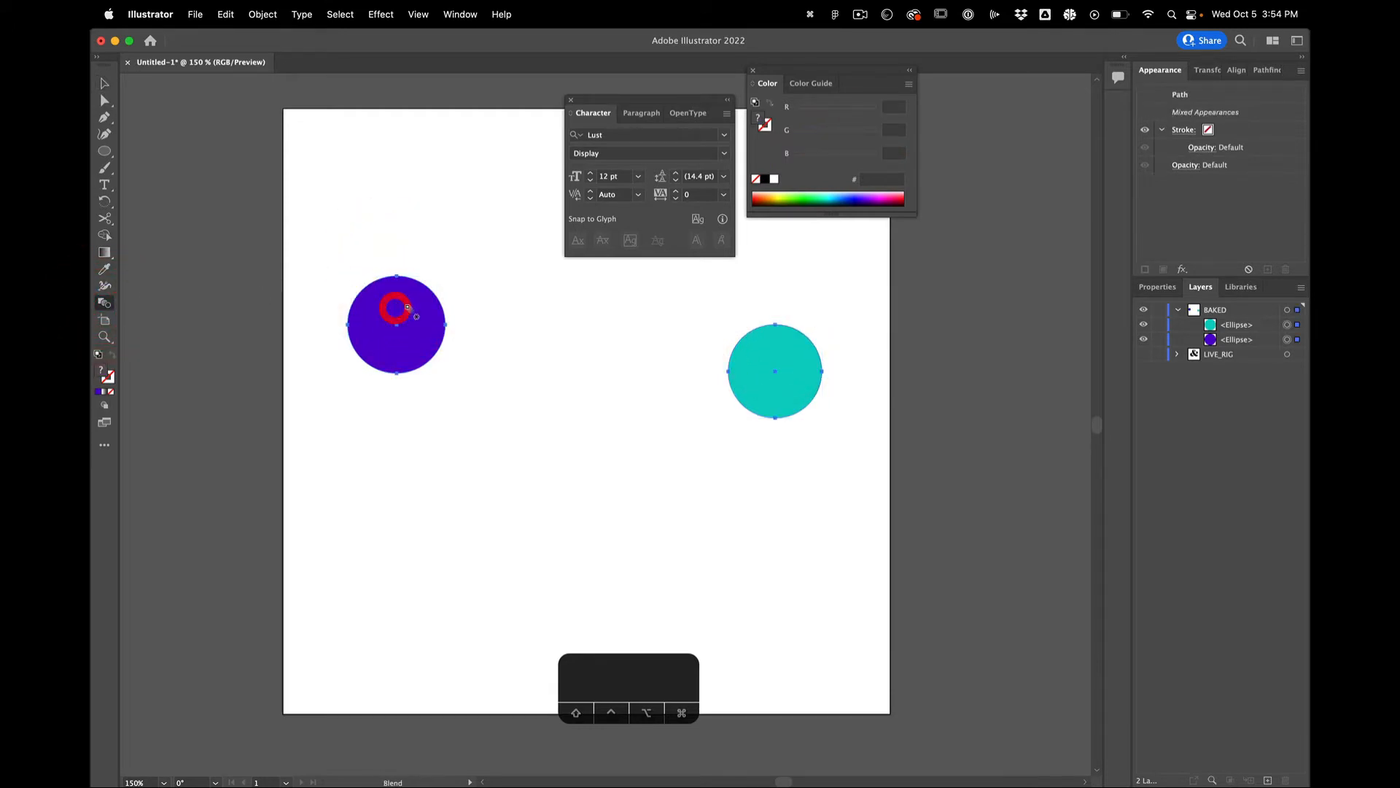
left_click(762, 366)
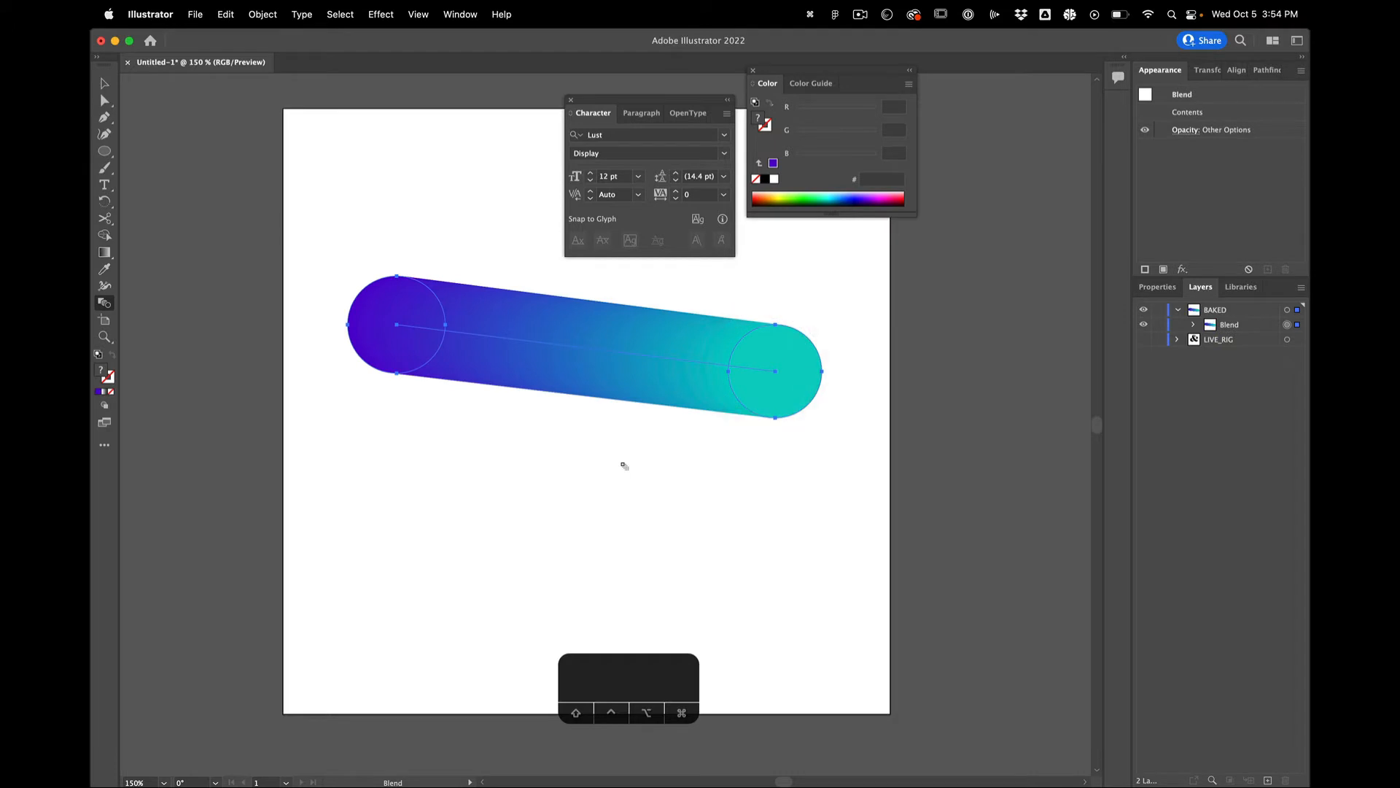
Select the blend's spine and add an anchor point near its middle with the Pen tool
key("a")
left_click(607, 429)
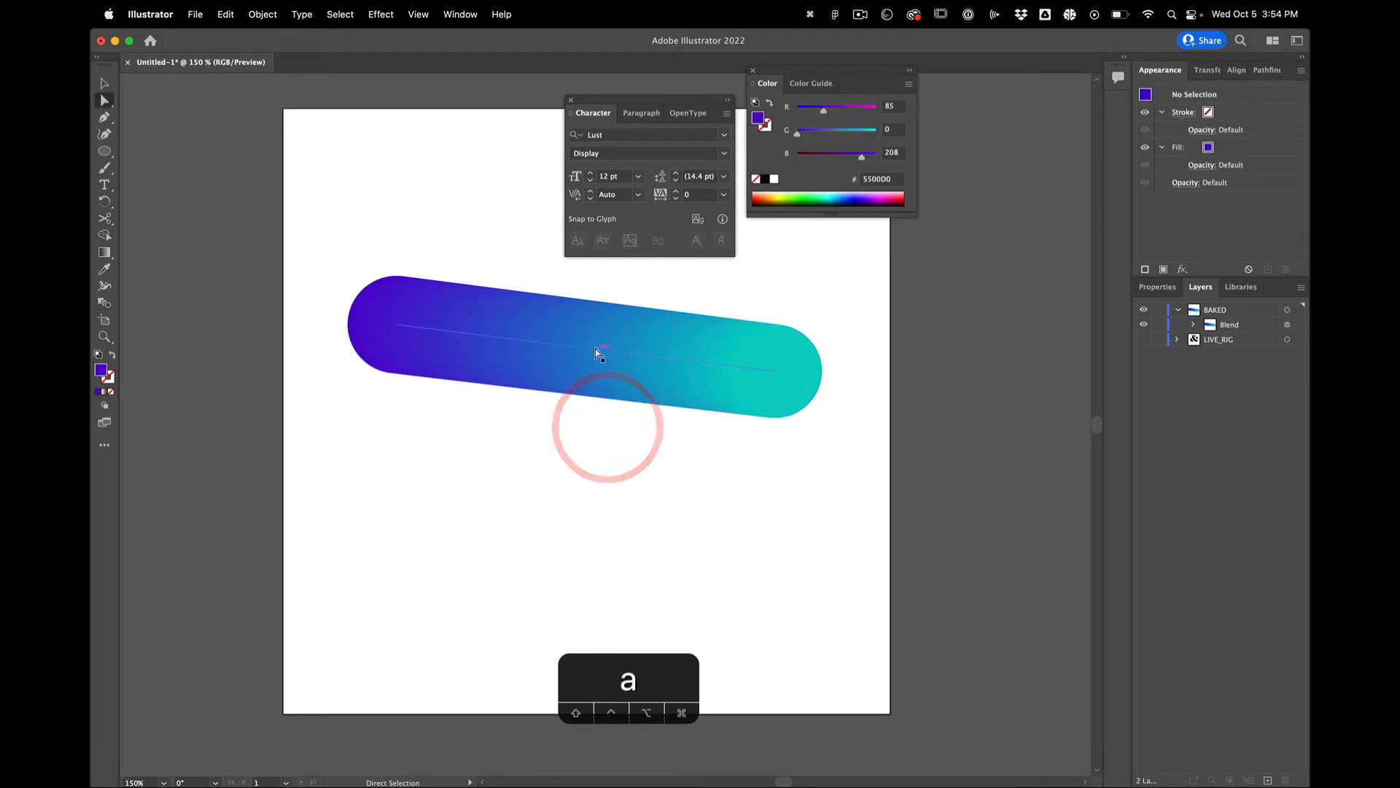
left_click(595, 349)
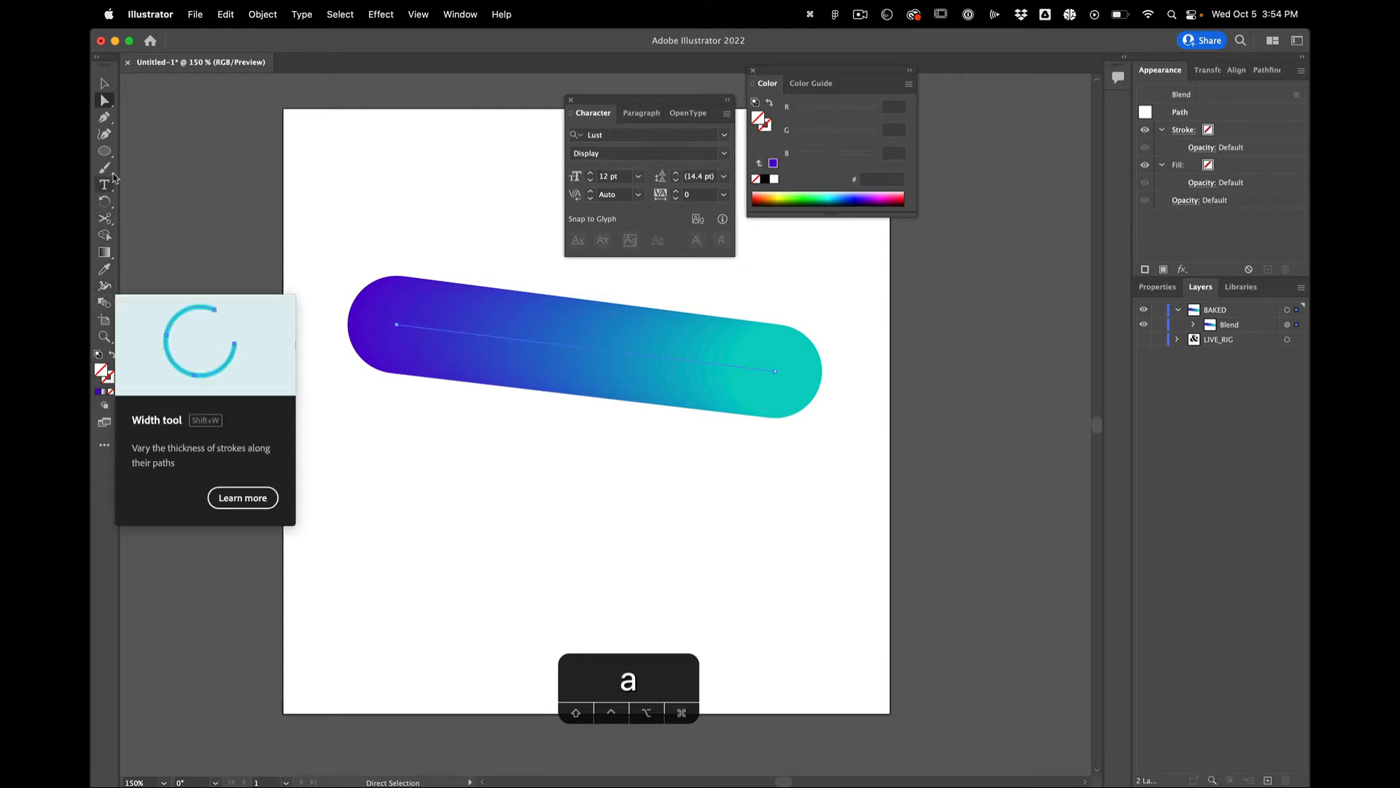
left_click(105, 117)
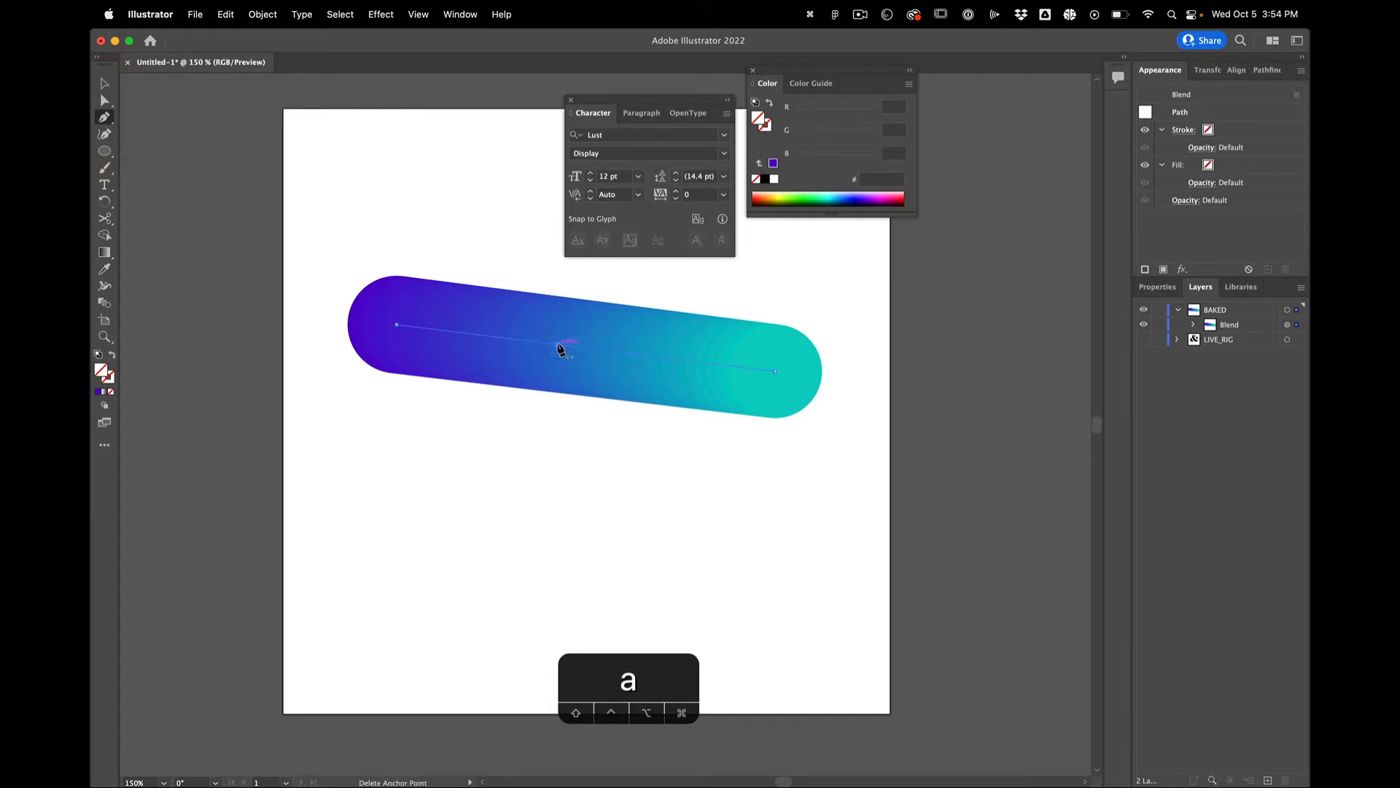
Move the spine's middle anchor point down into a V shape and convert it to a smooth point with long horizontal handles
key("a")
left_click_drag(558, 345, 556, 531)
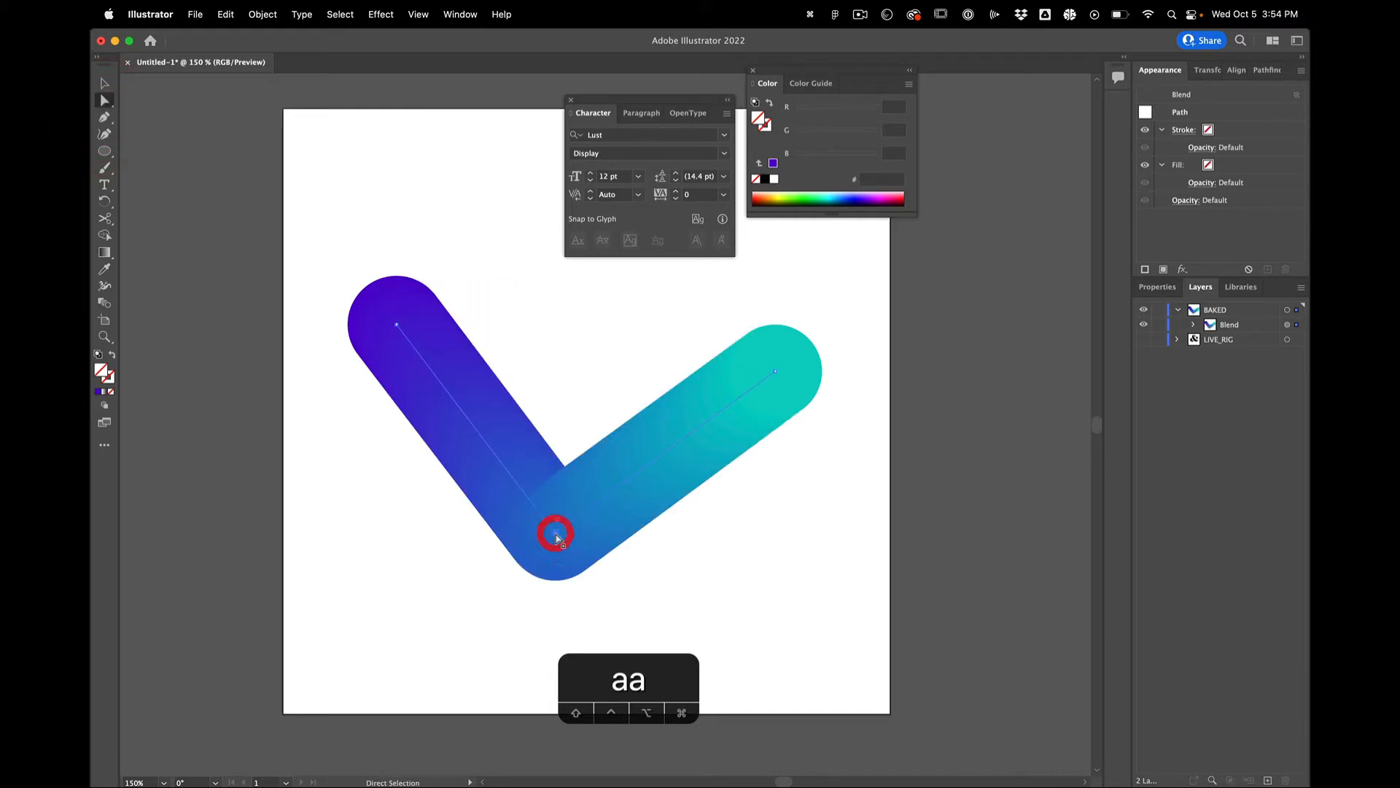
left_click(104, 118)
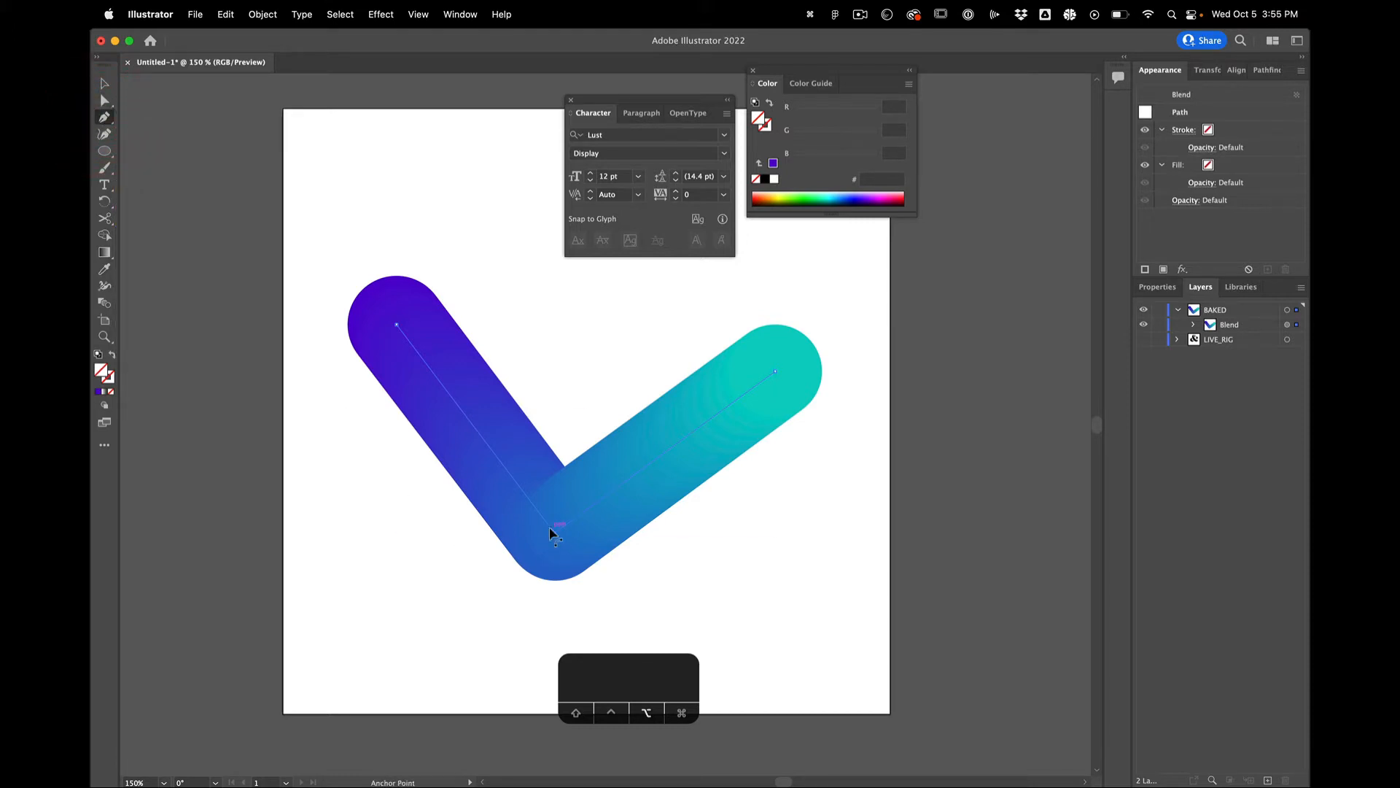
left_click_drag(556, 536, 792, 545)
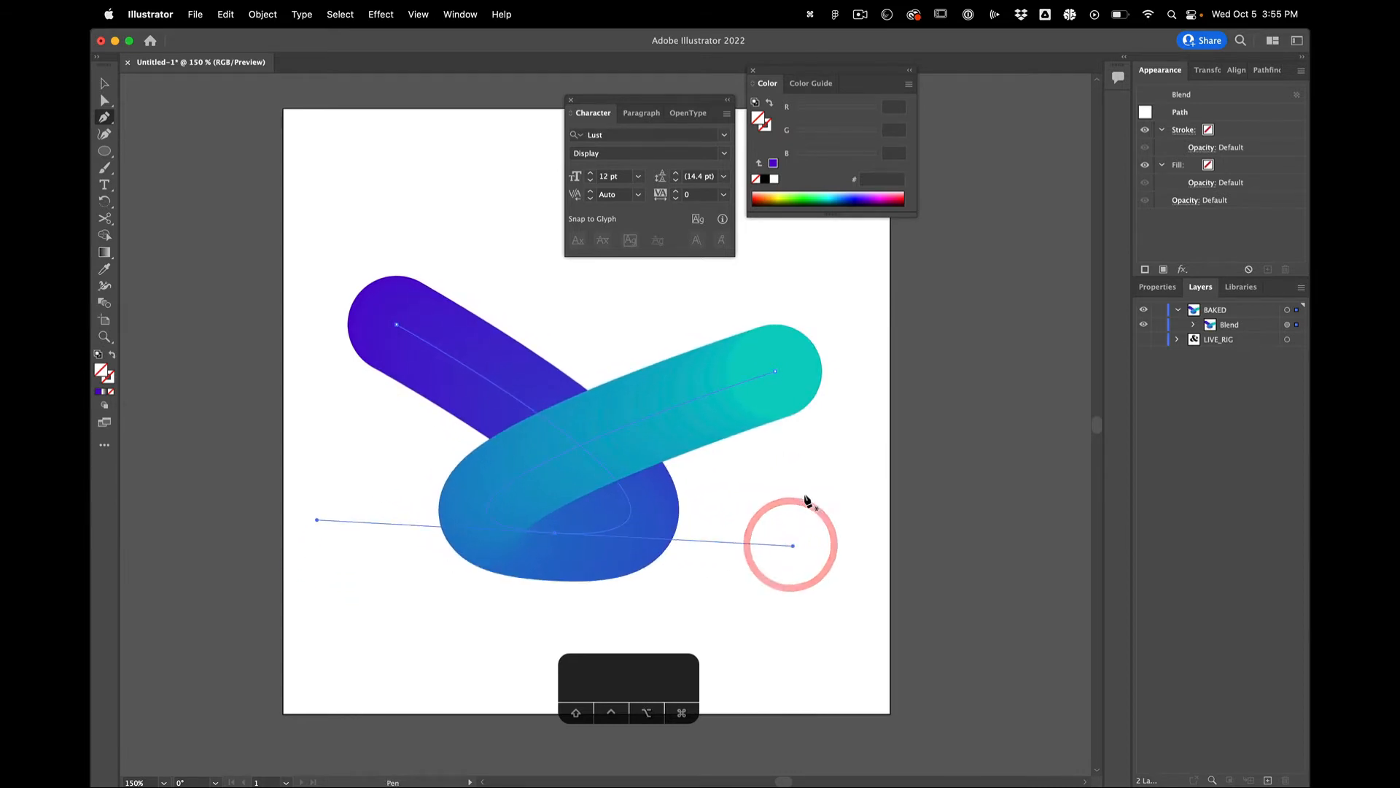
Delete the curved spine path, and remove the remaining straight purple-to-teal blend from the artboard
key("BackSpace")
key("BackSpace")
key("backslash")
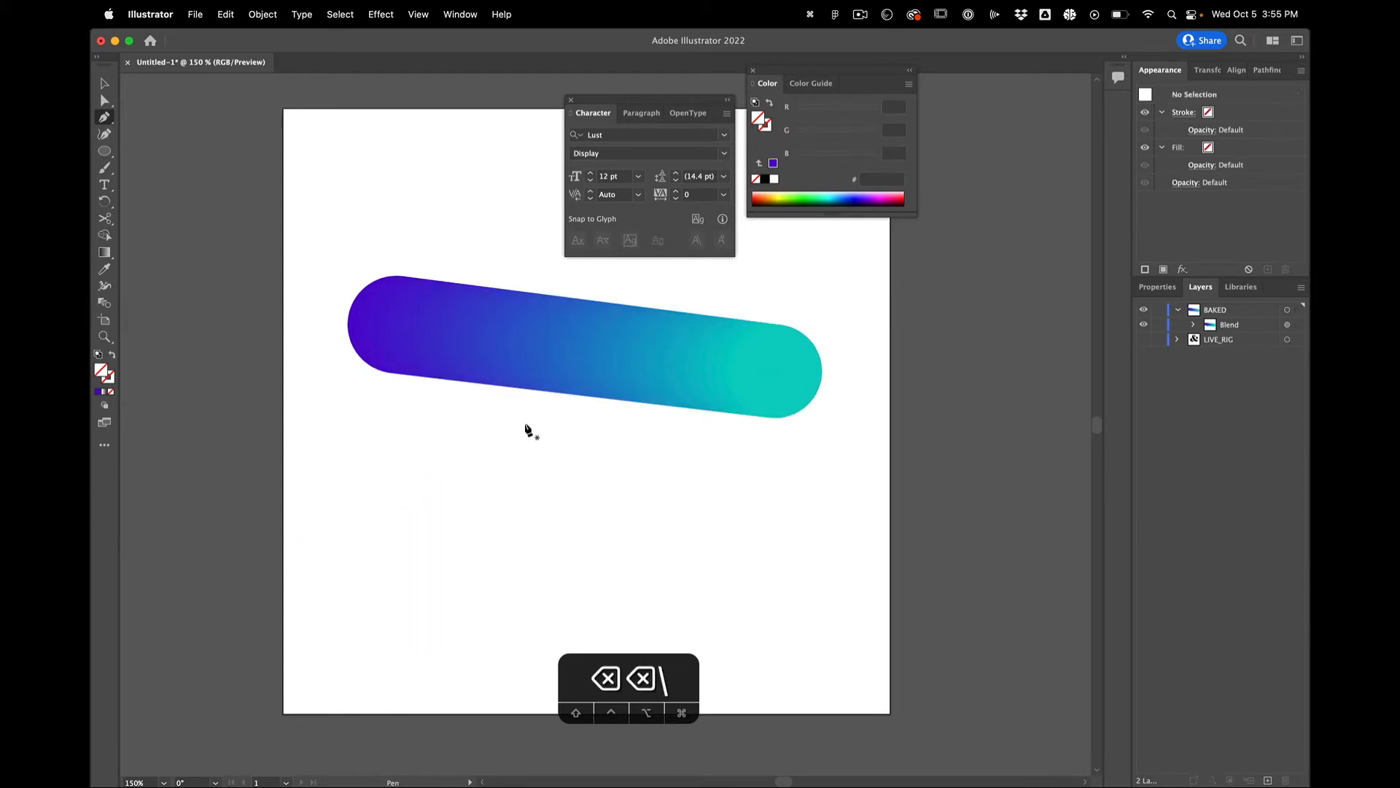
key("v")
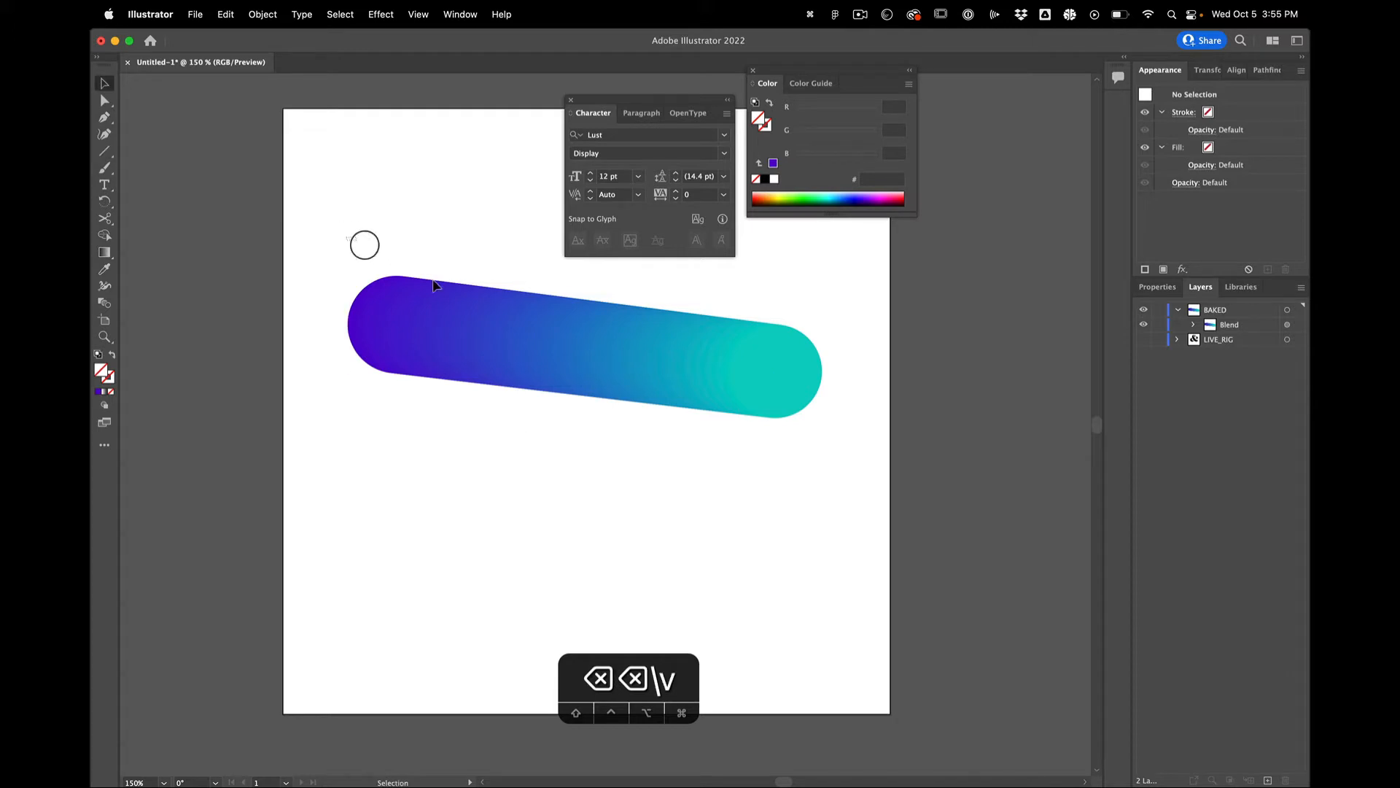
left_click_drag(363, 241, 844, 556)
key("BackSpace")
Draw a diagonal line rising to the right across the upper part of the artboard with the Line Segment tool
scroll(603, 423, "right", 2)
scroll(603, 423, "up", 1)
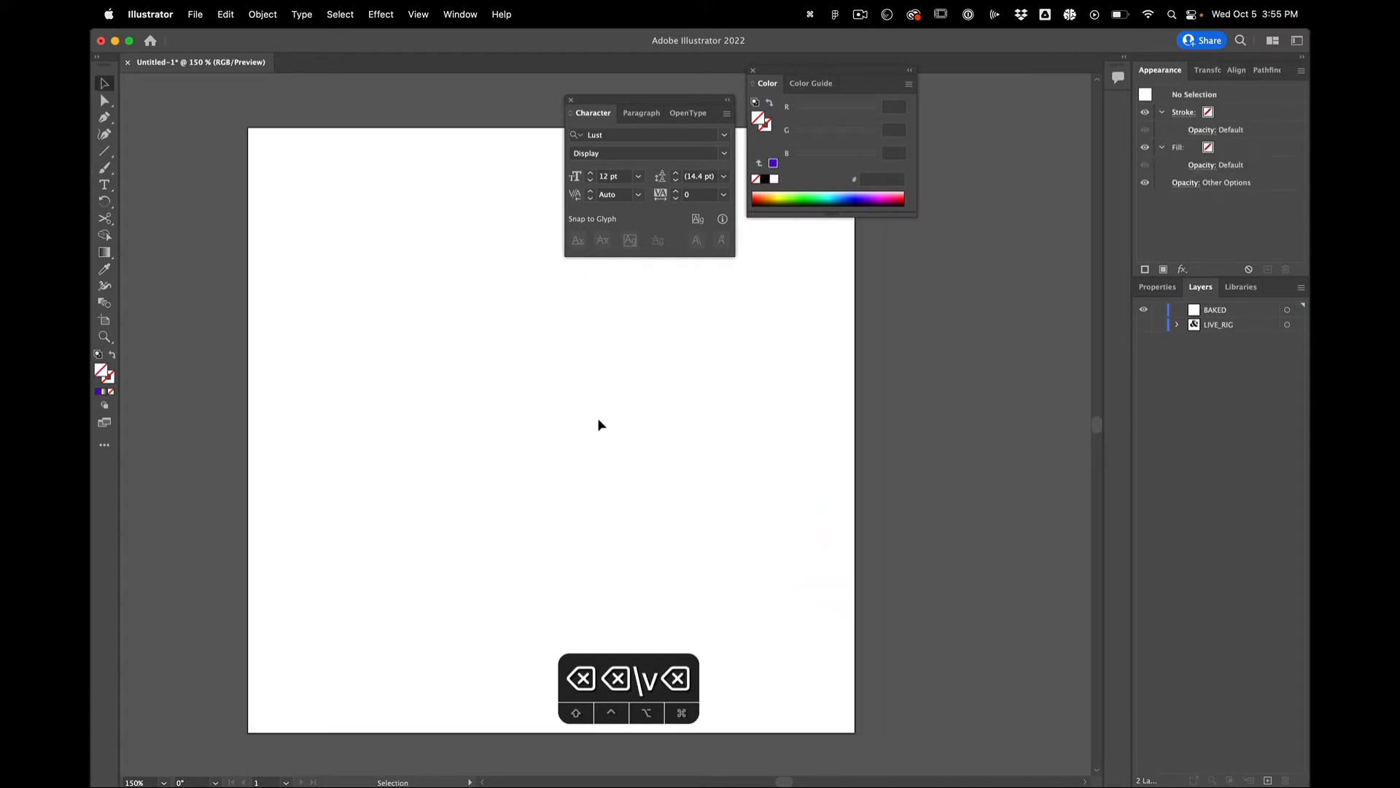
left_click(103, 153)
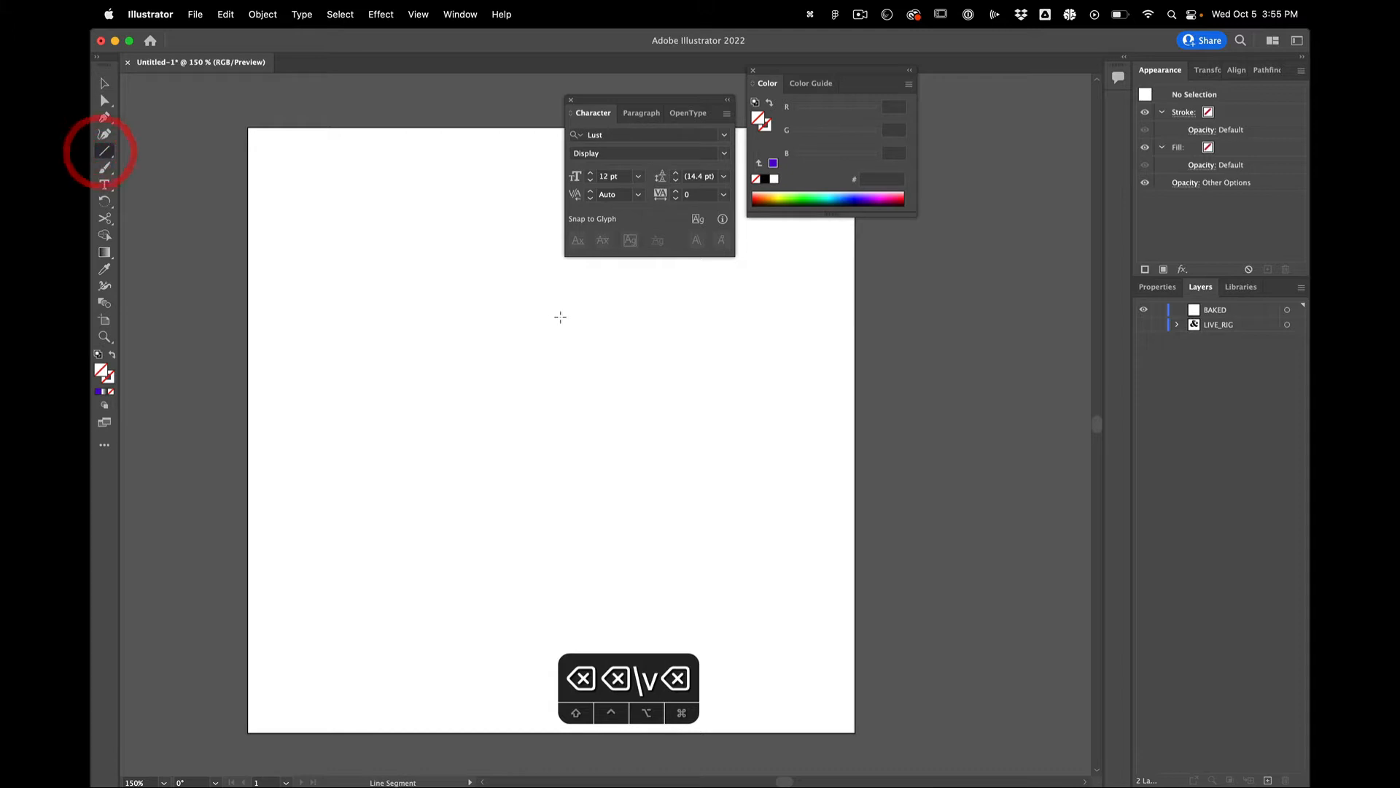
left_click(517, 317)
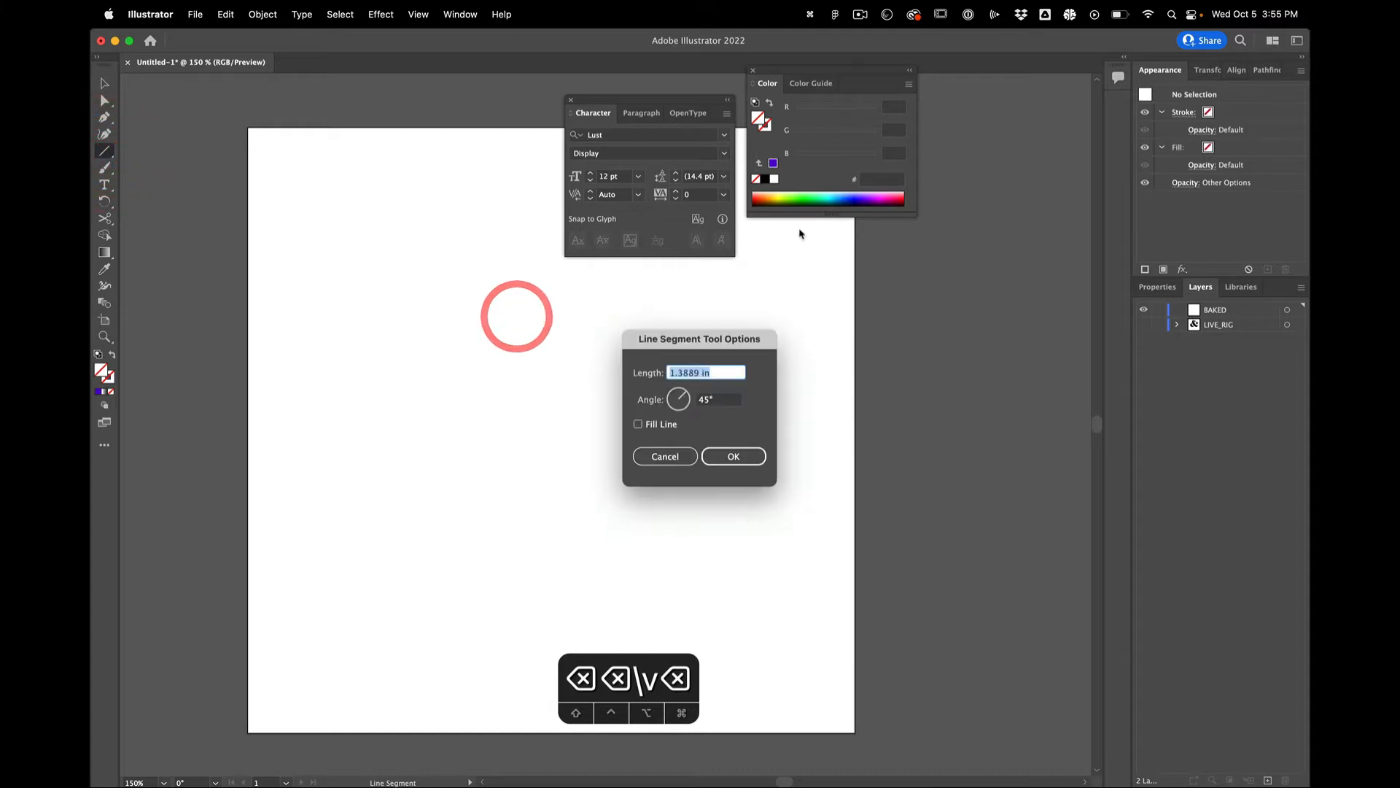
left_click(678, 462)
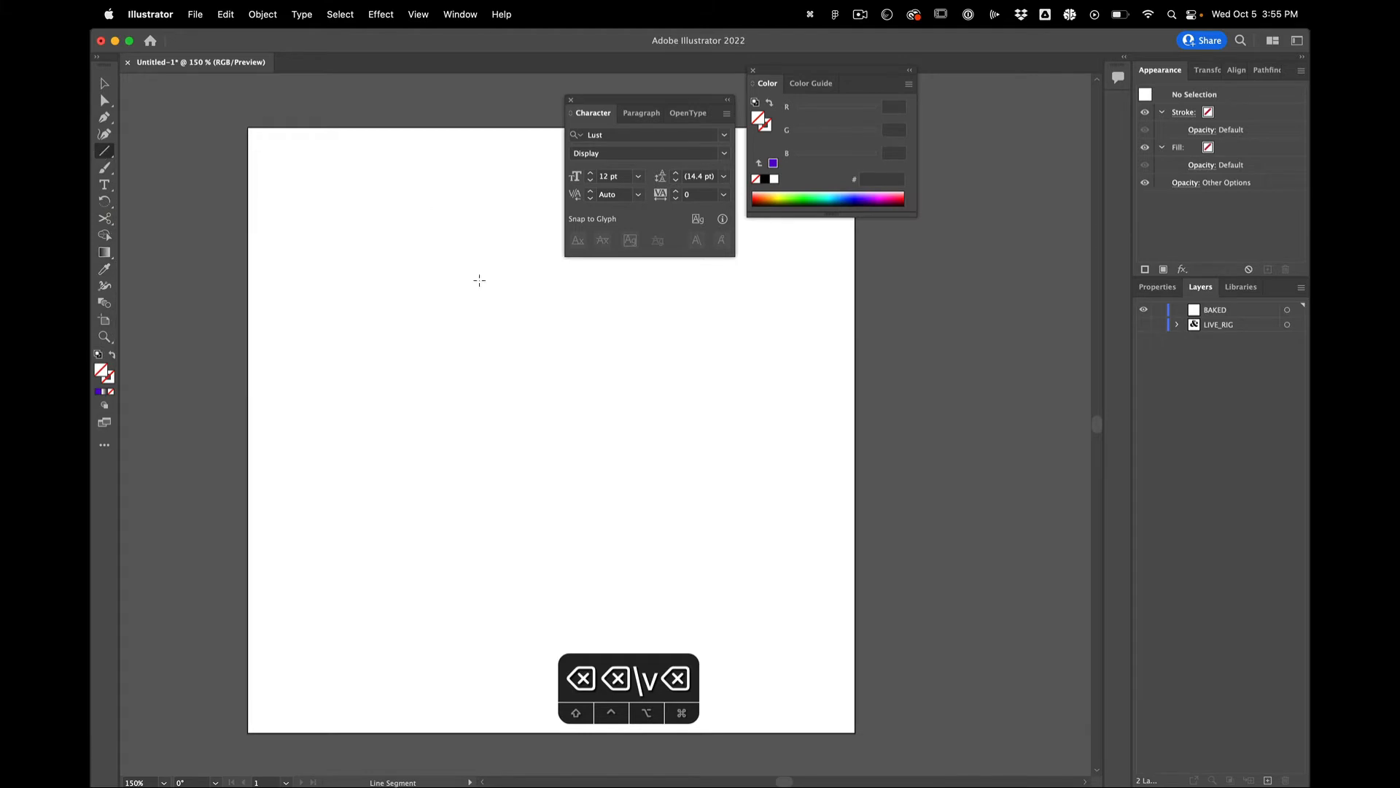
scroll(653, 329, "up", 2)
scroll(652, 329, "right", 2)
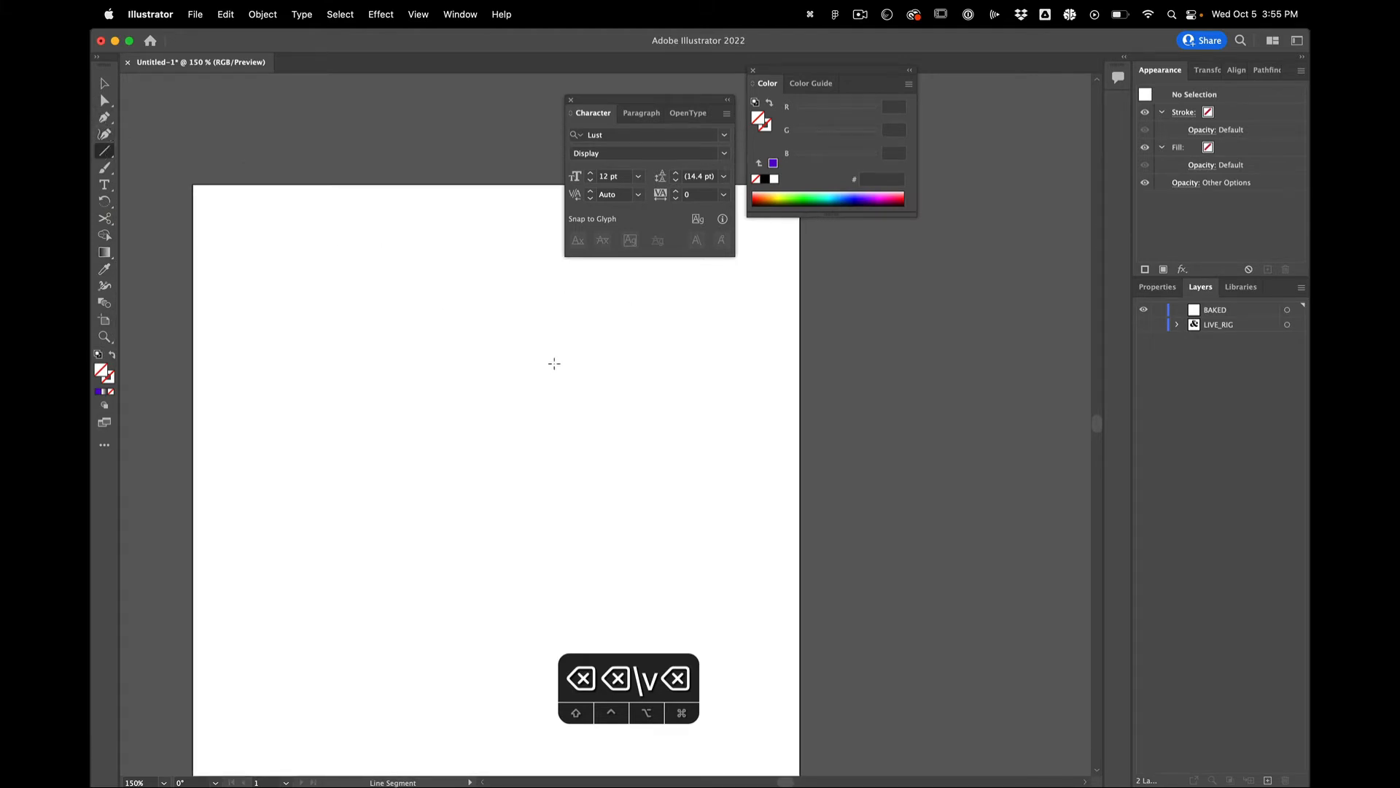
left_click(525, 368)
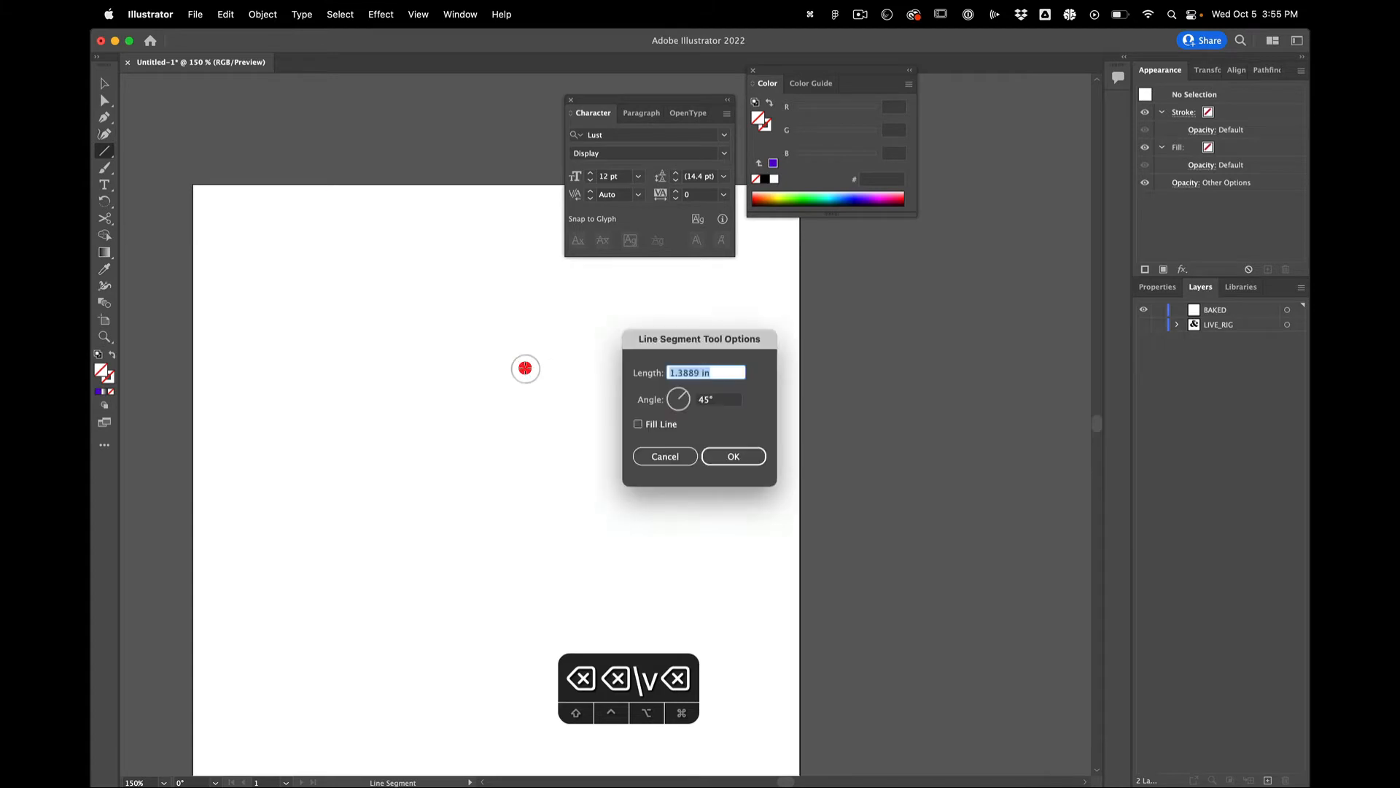
left_click(670, 461)
mouse_move(438, 391)
left_mouse_down()
mouse_move(725, 282)
mouse_move(706, 280)
left_mouse_up()
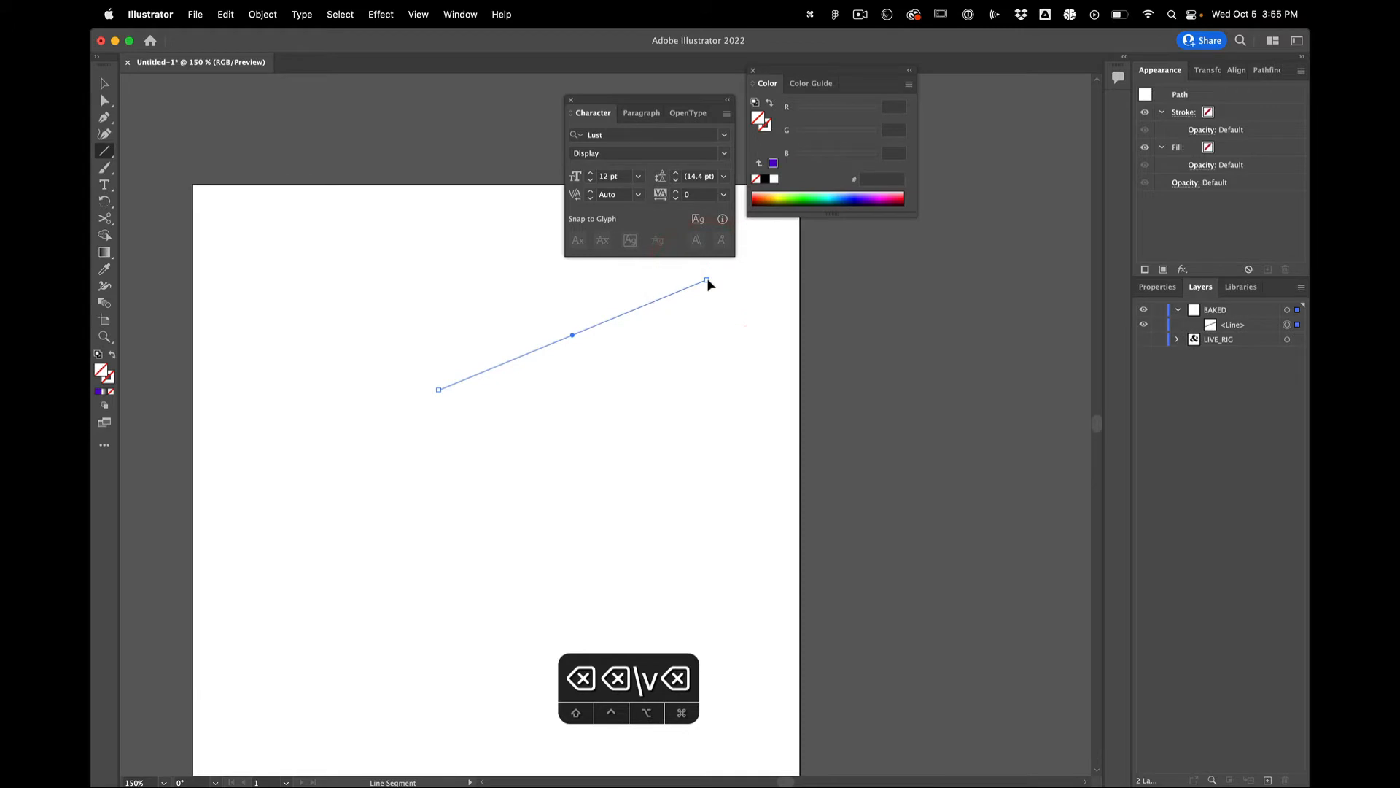
key("d")
key("x")
key("slash")
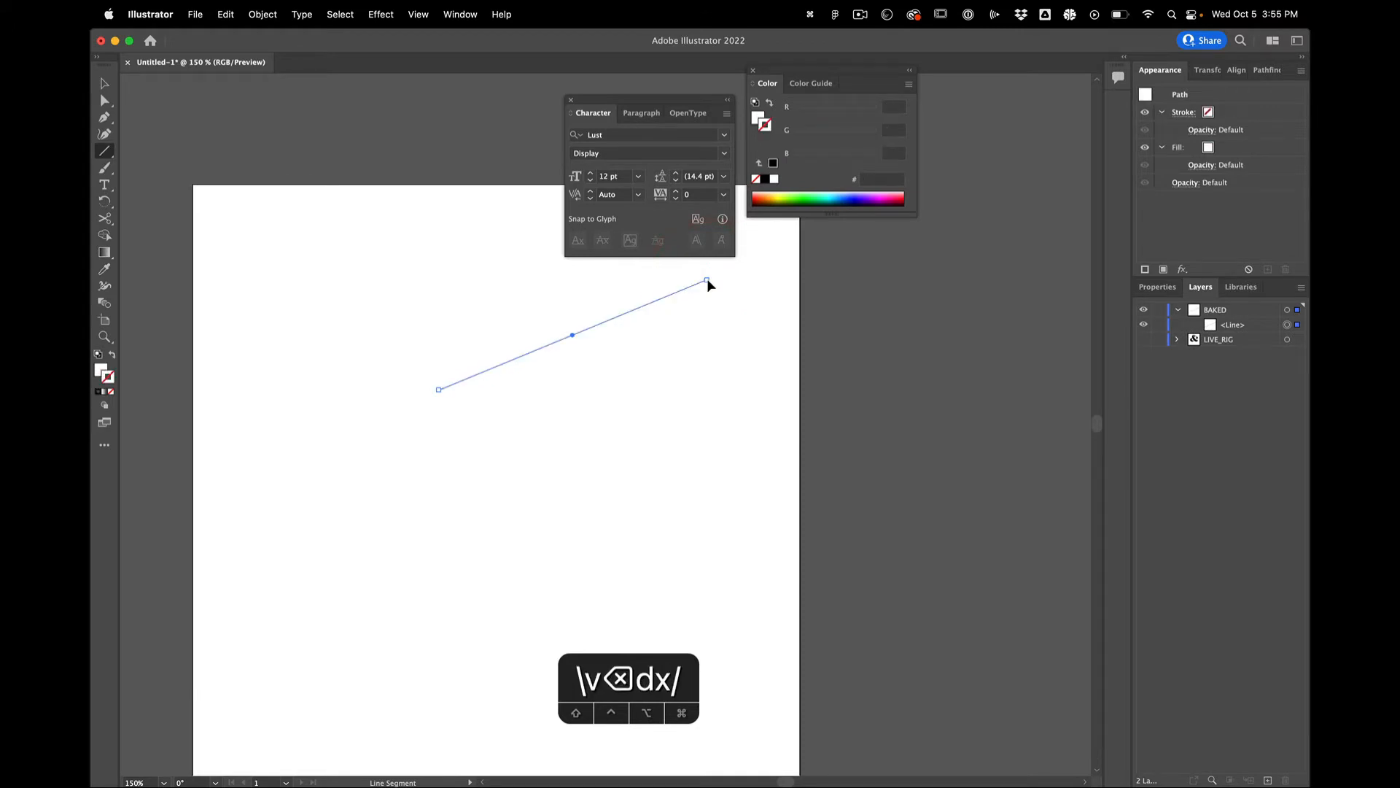
key("shift+x")
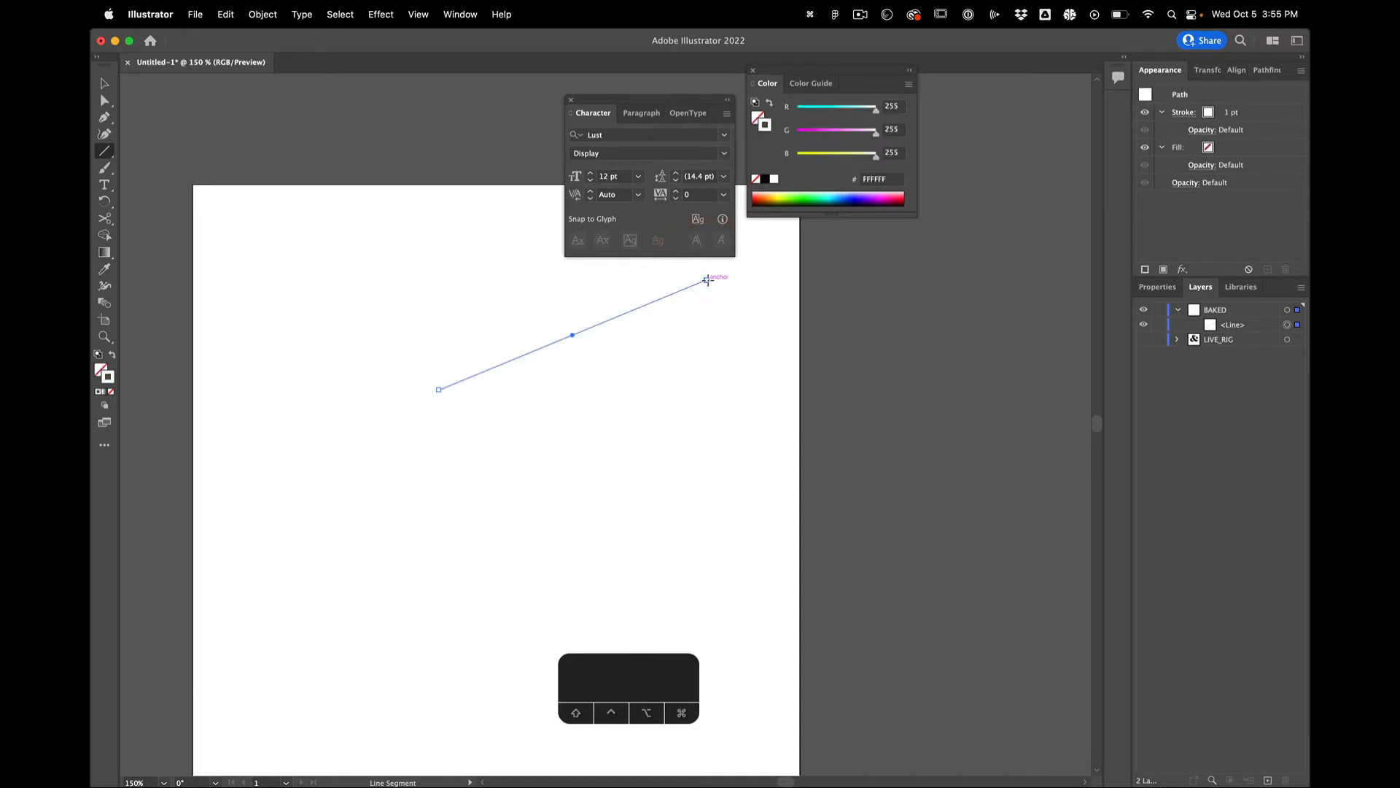
Give the line the default 1 pt black stroke with no fill, and deselect it
key("d")
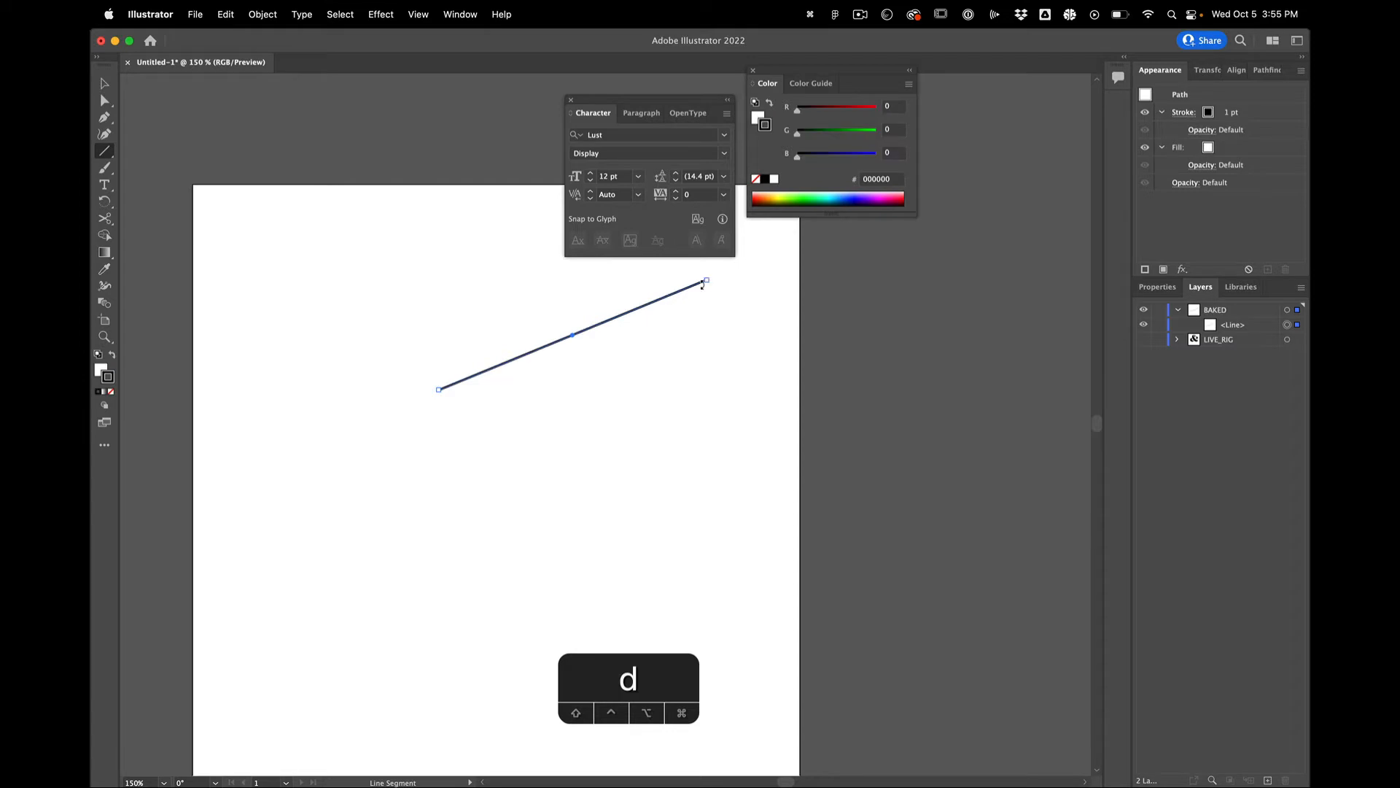
key("x")
key("slash")
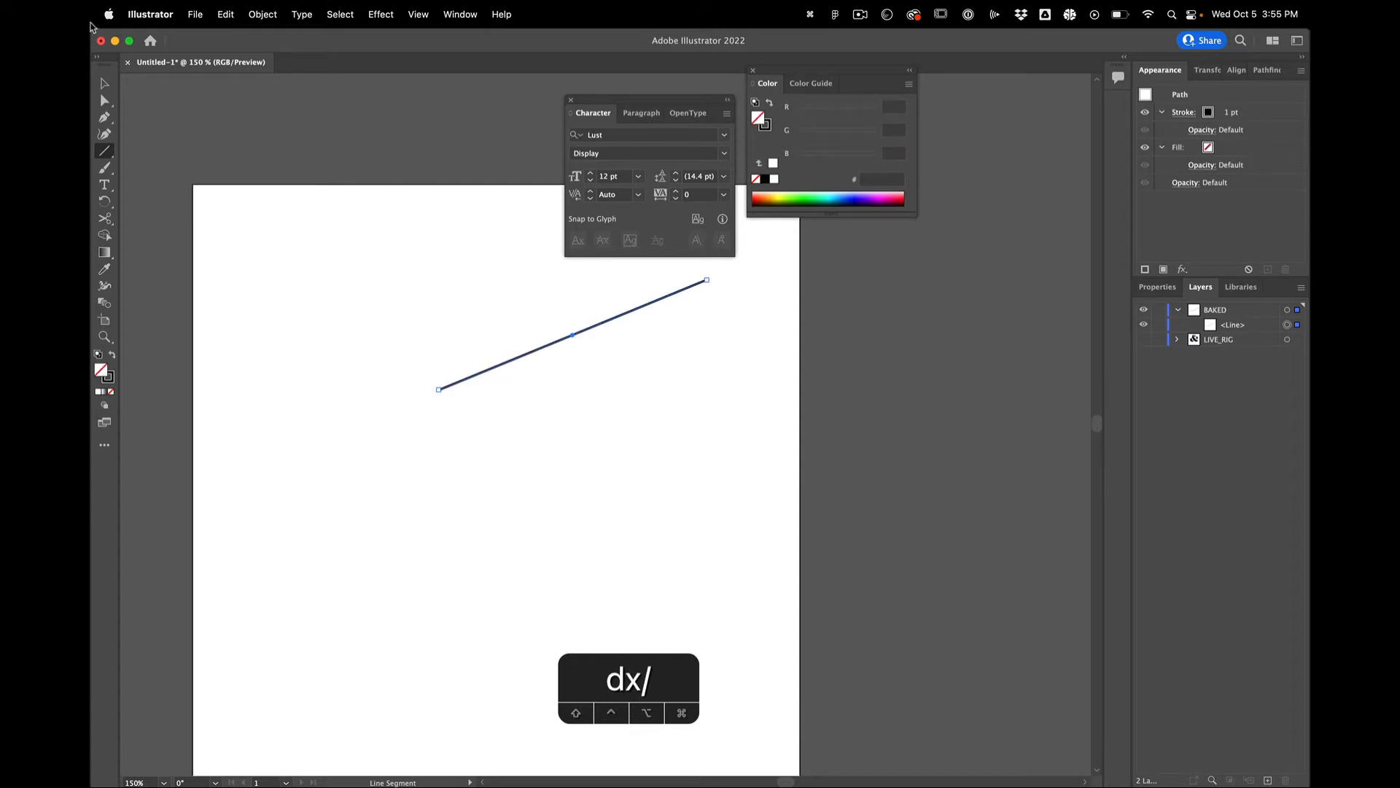
left_click(104, 83)
left_click(460, 420)
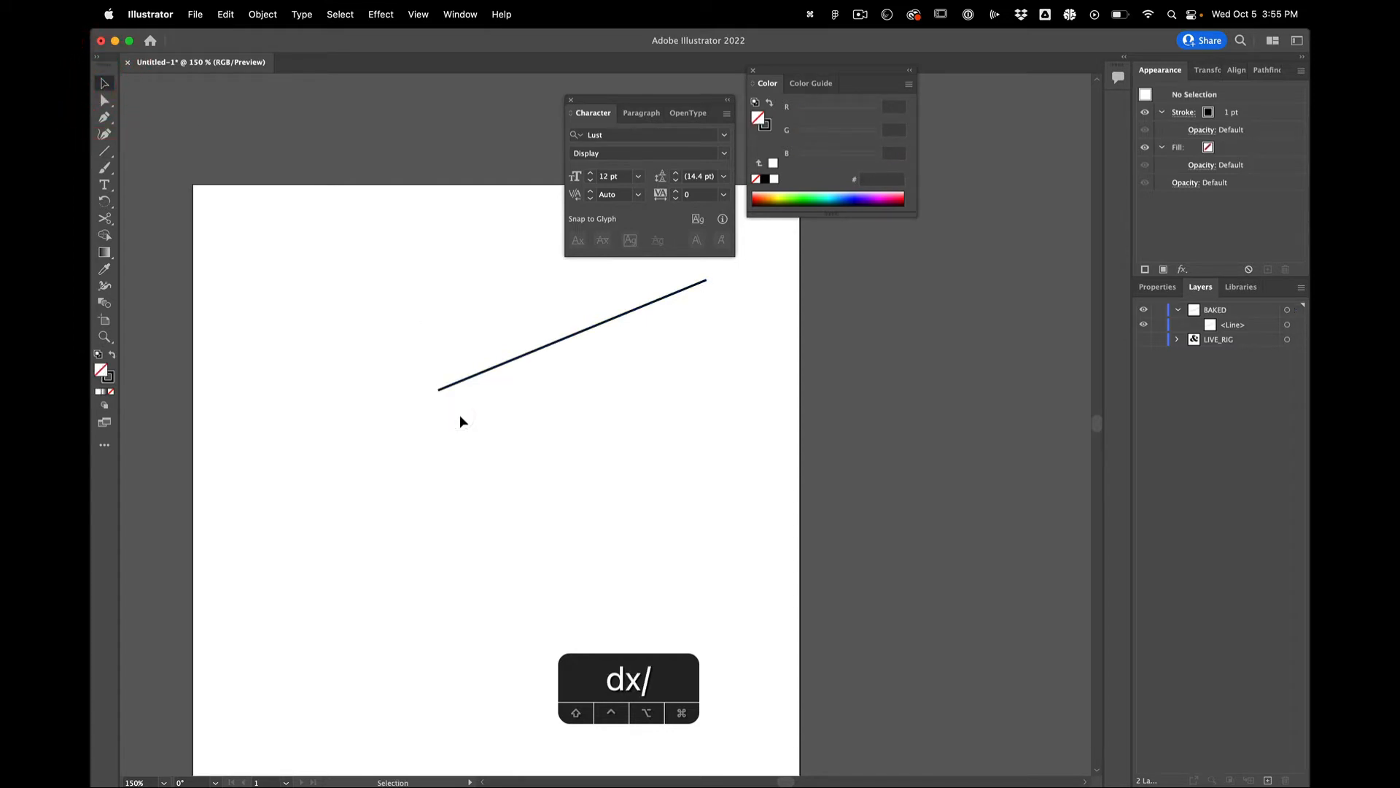
Duplicate the line straight below and pull the copy's right endpoint down so that it slopes downward
scroll(460, 414, "down", 3)
left_click_drag(497, 381, 499, 494)
key("a")
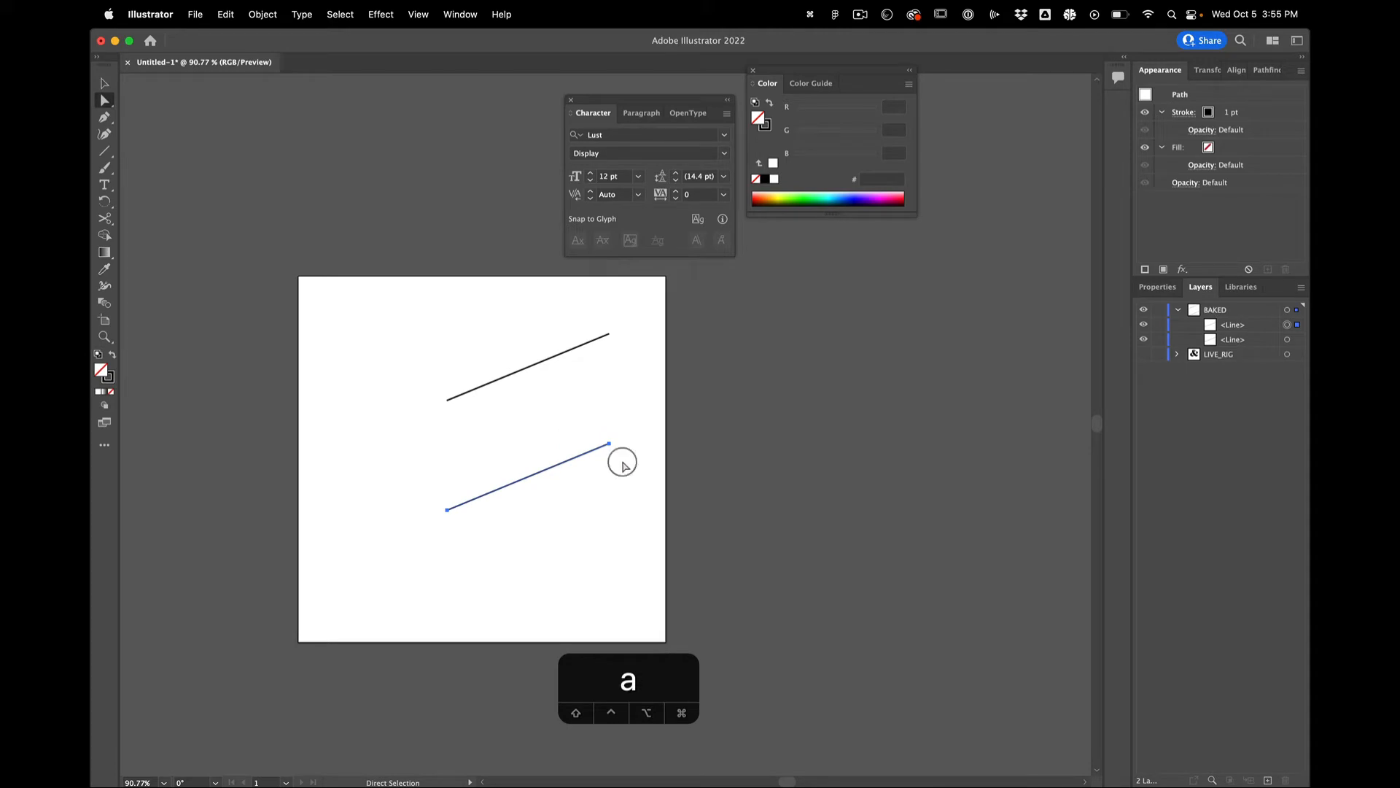
left_click_drag(609, 444, 595, 593)
key("v")
left_click(568, 444)
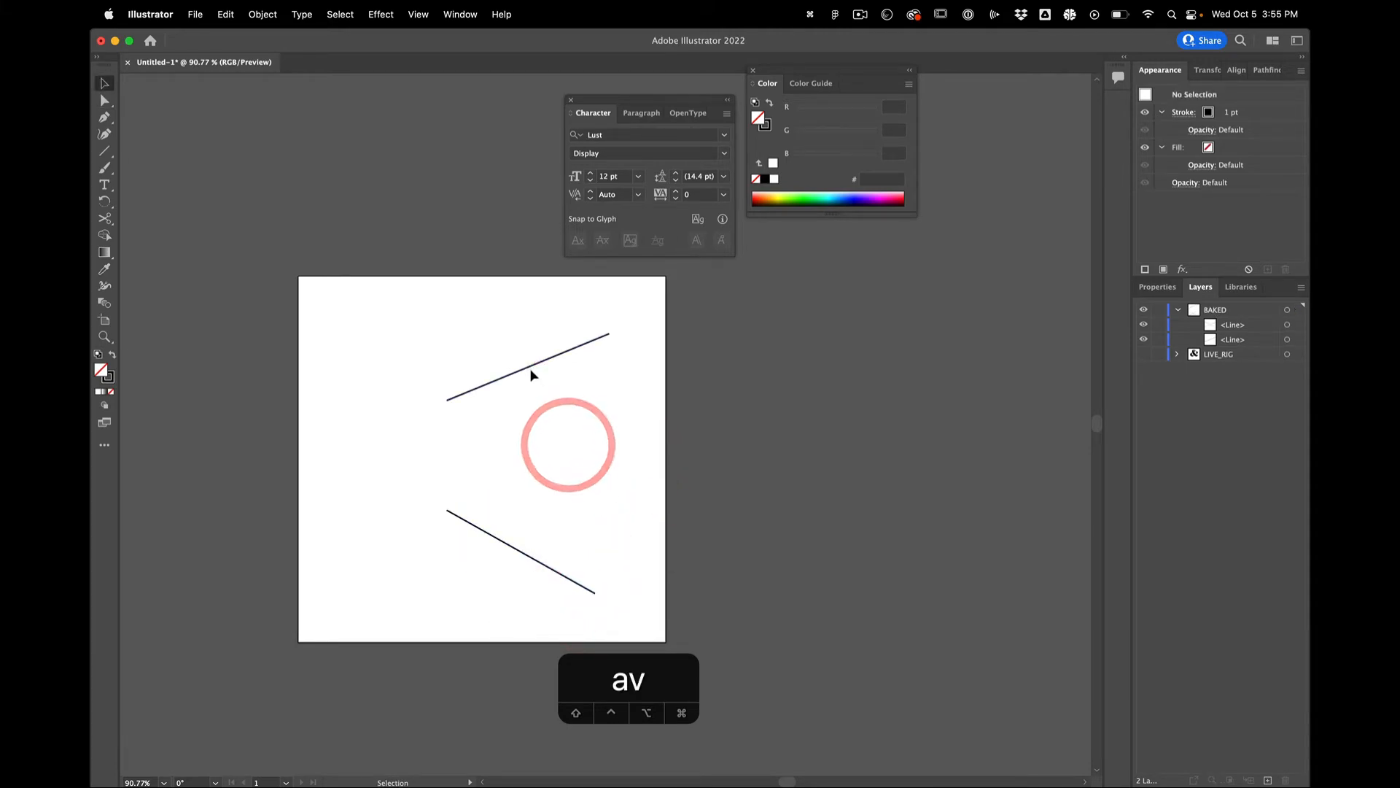
Blend the upper line into the lower line with the Blend tool
left_click(103, 304)
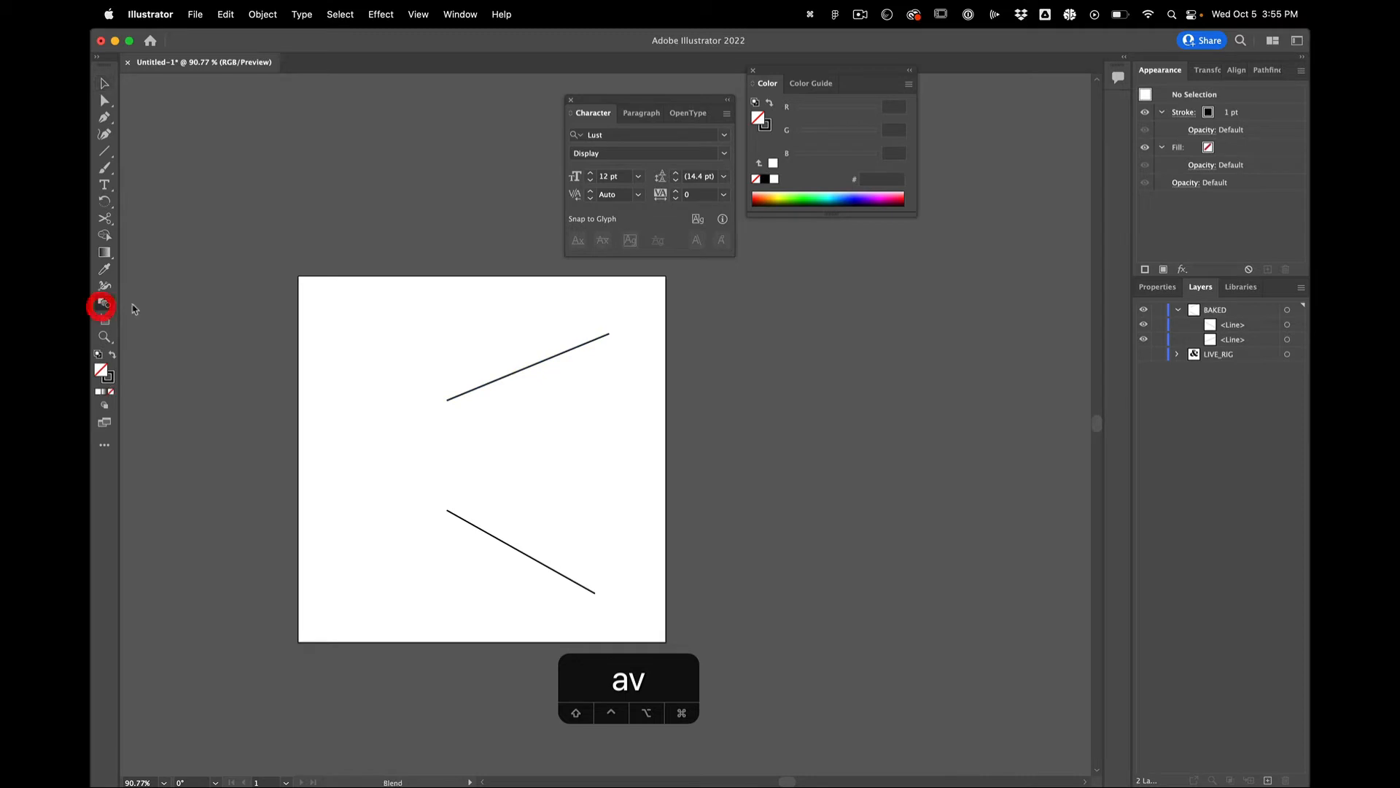
left_click(509, 374)
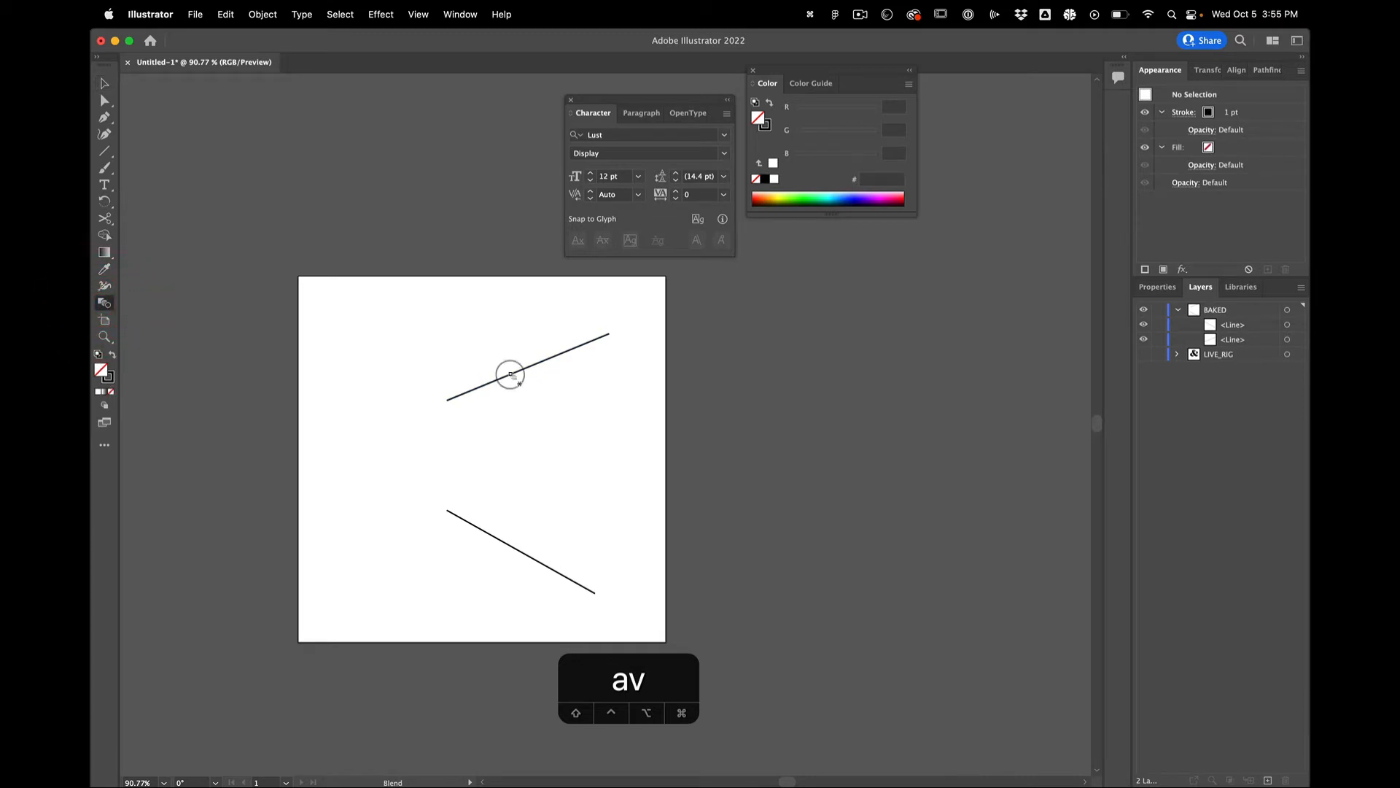
left_click(540, 565)
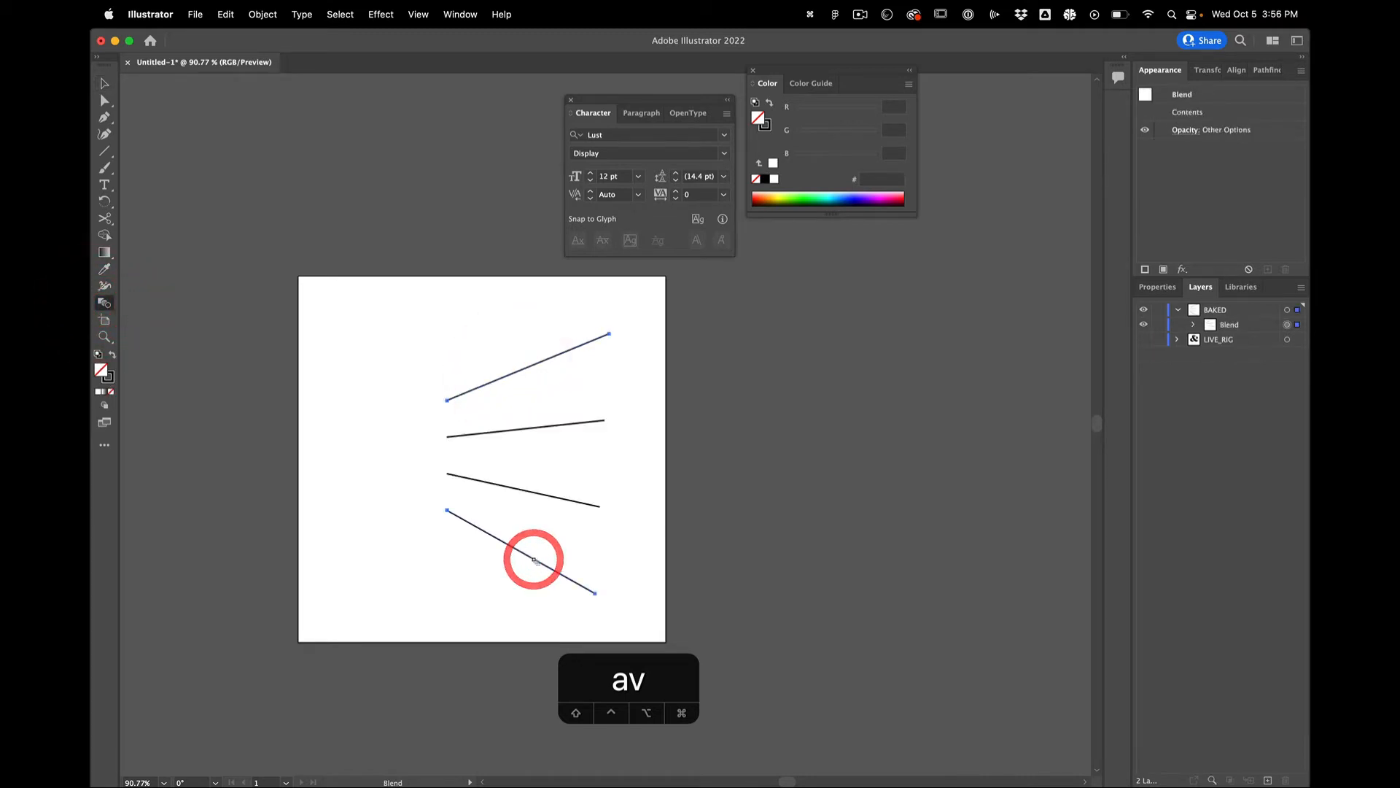
Switch the blend's spacing to Specified Steps and try to raise the number of steps to 11
double_click(104, 305)
left_click(1111, 345)
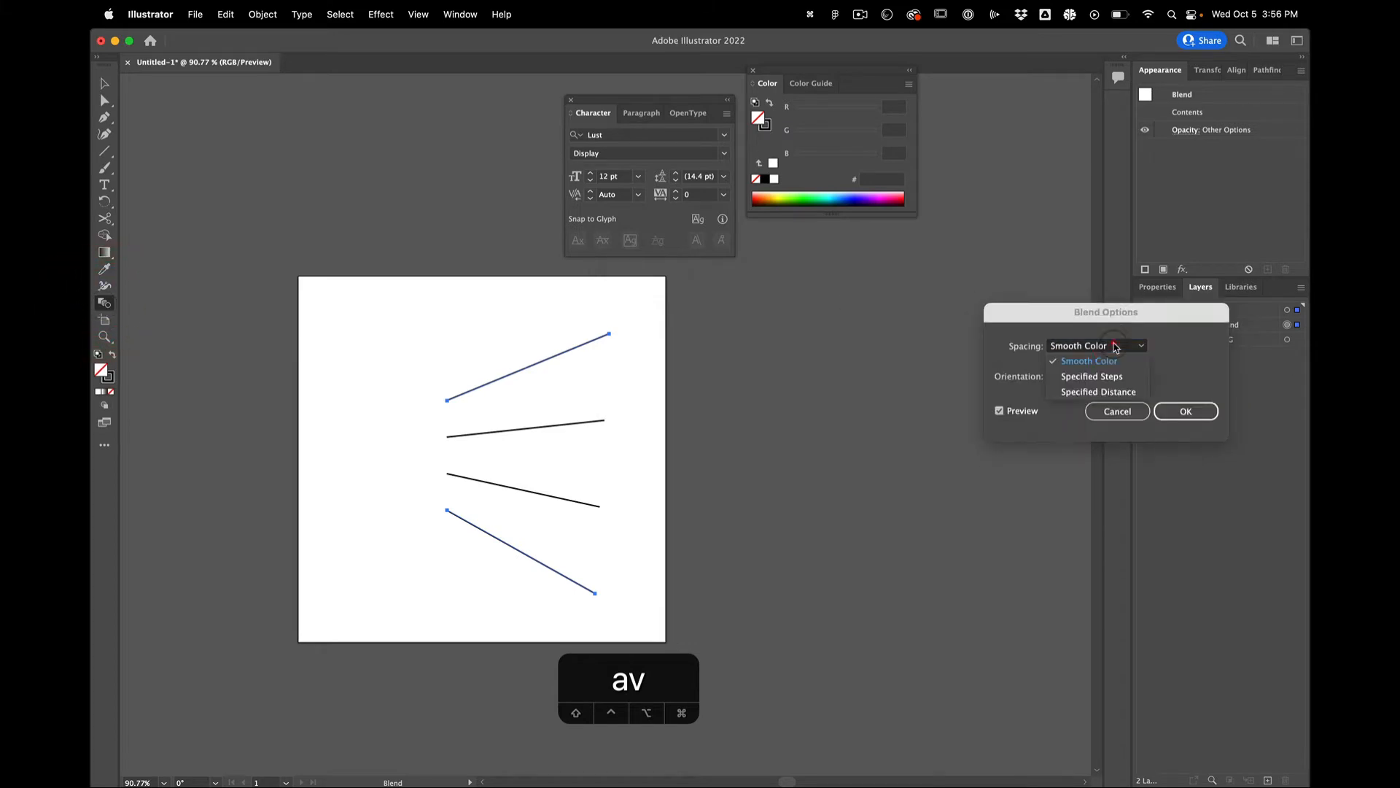
left_click(1097, 376)
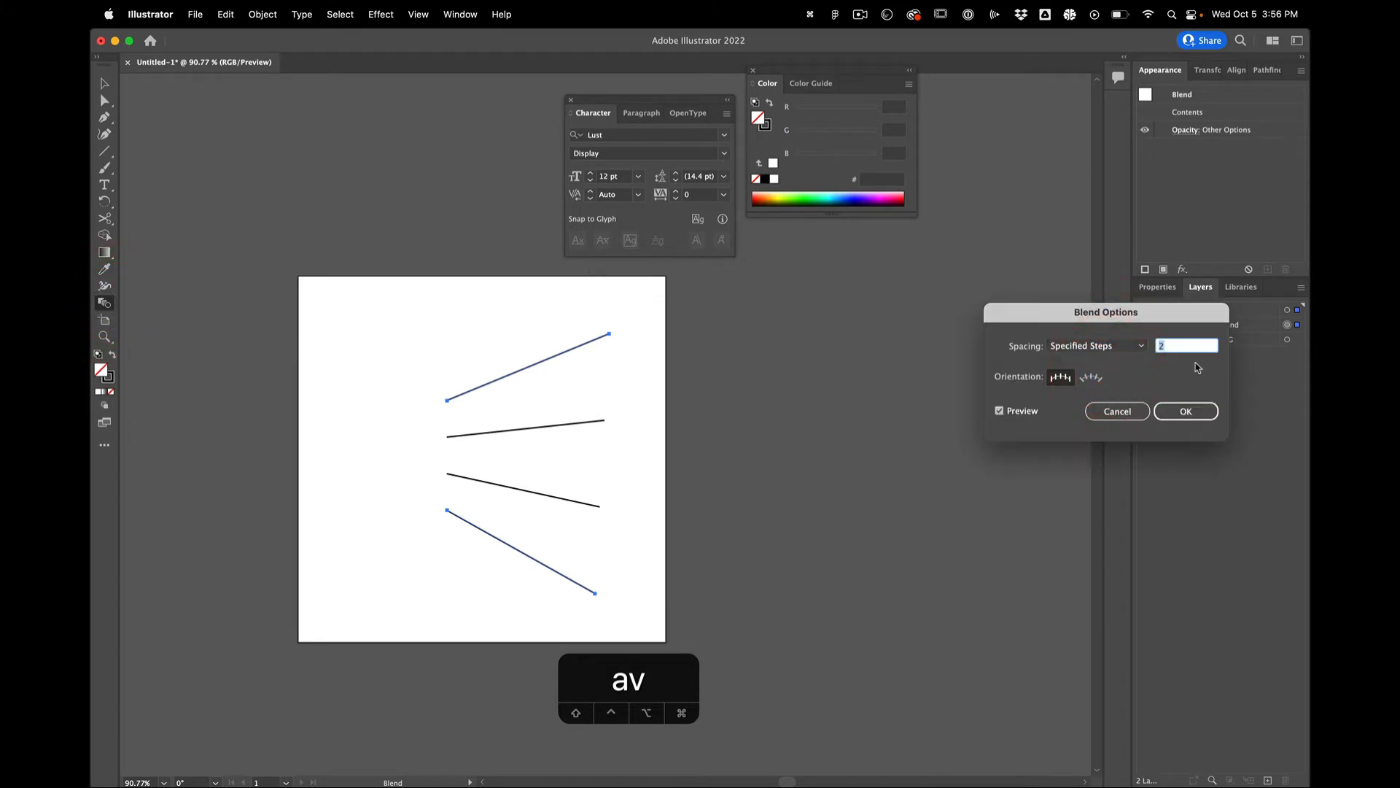
key("Up")
key("Up")
key("Up")
key("Up")
key("Up")
key("Up")
key("Up")
key("Up")
key("Up")
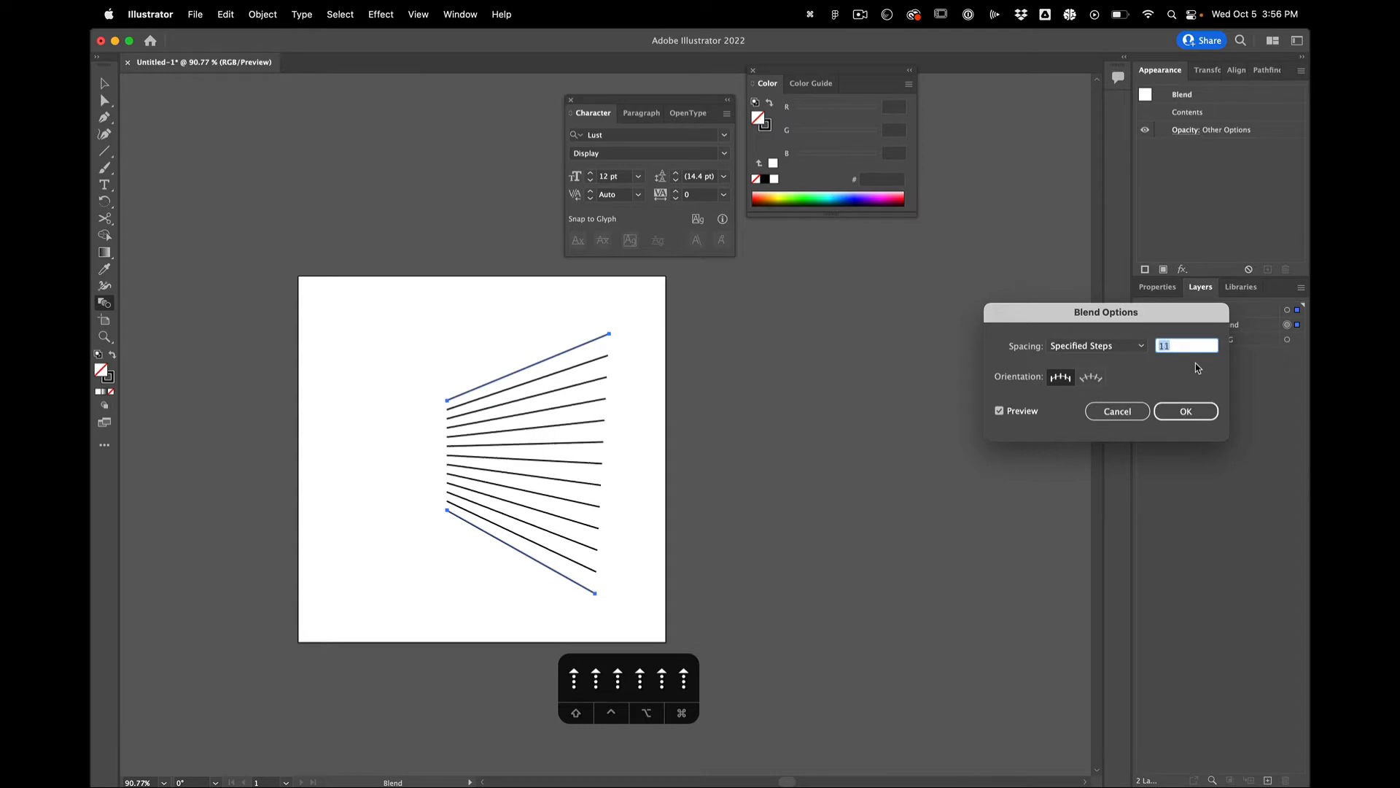
type("a")
left_click(672, 367)
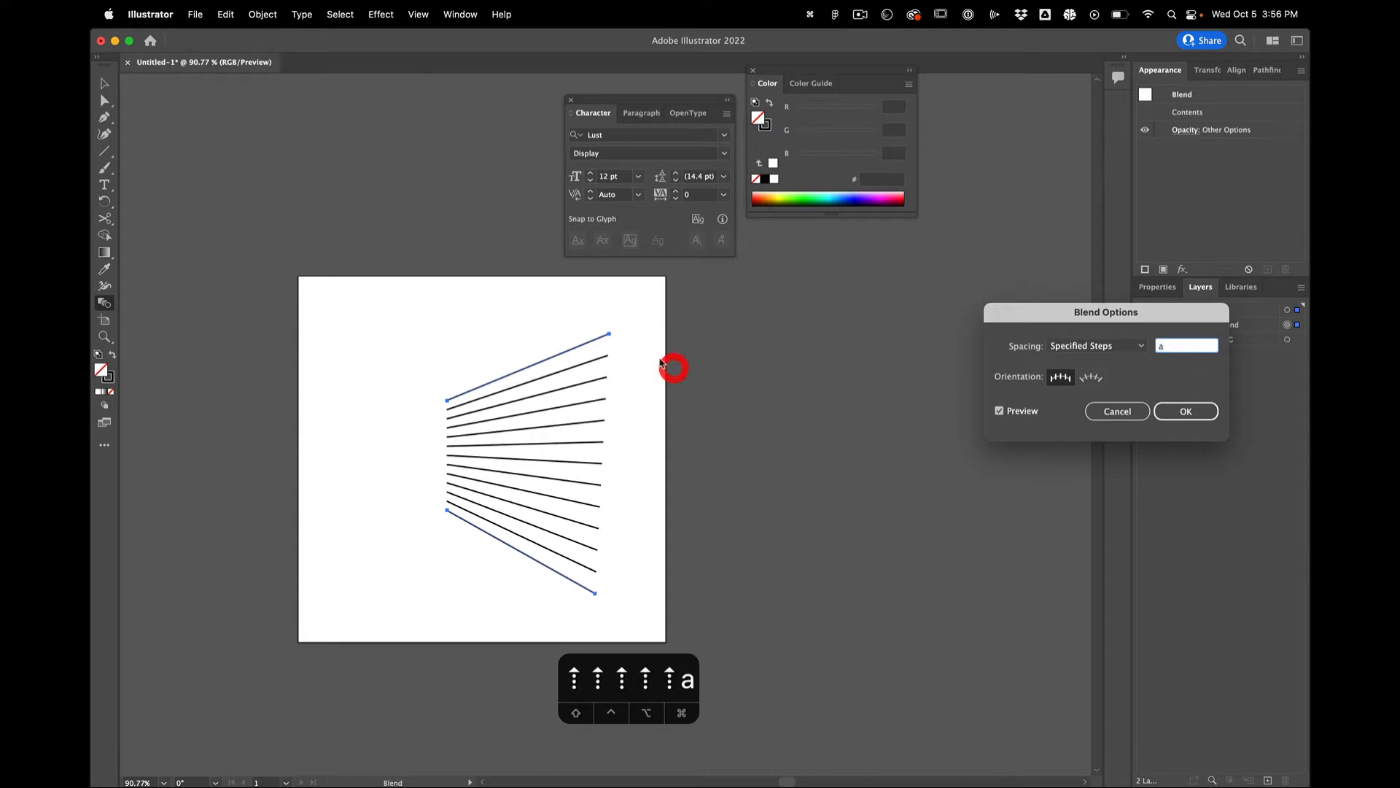
left_click(1202, 412)
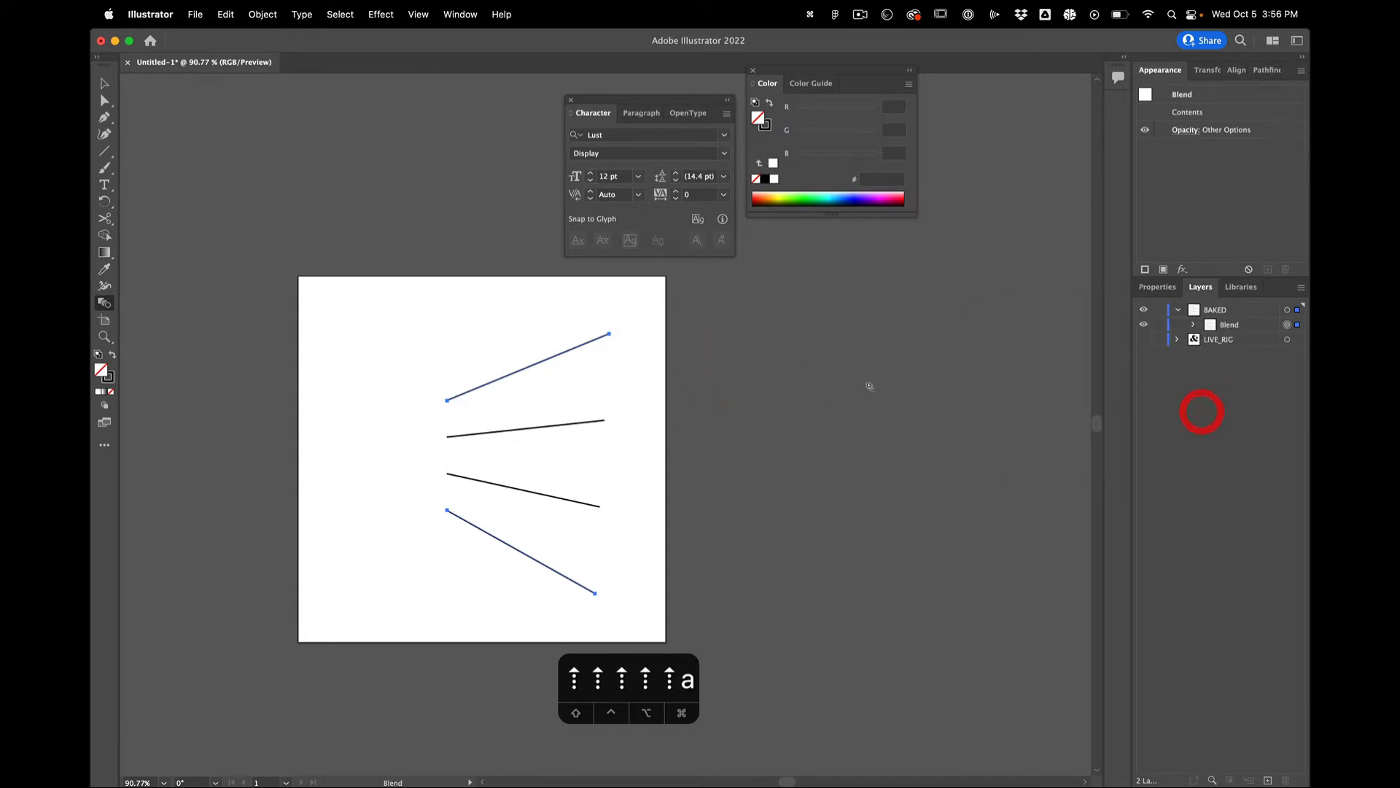
Set the line blend's number of specified steps to 10
double_click(114, 308)
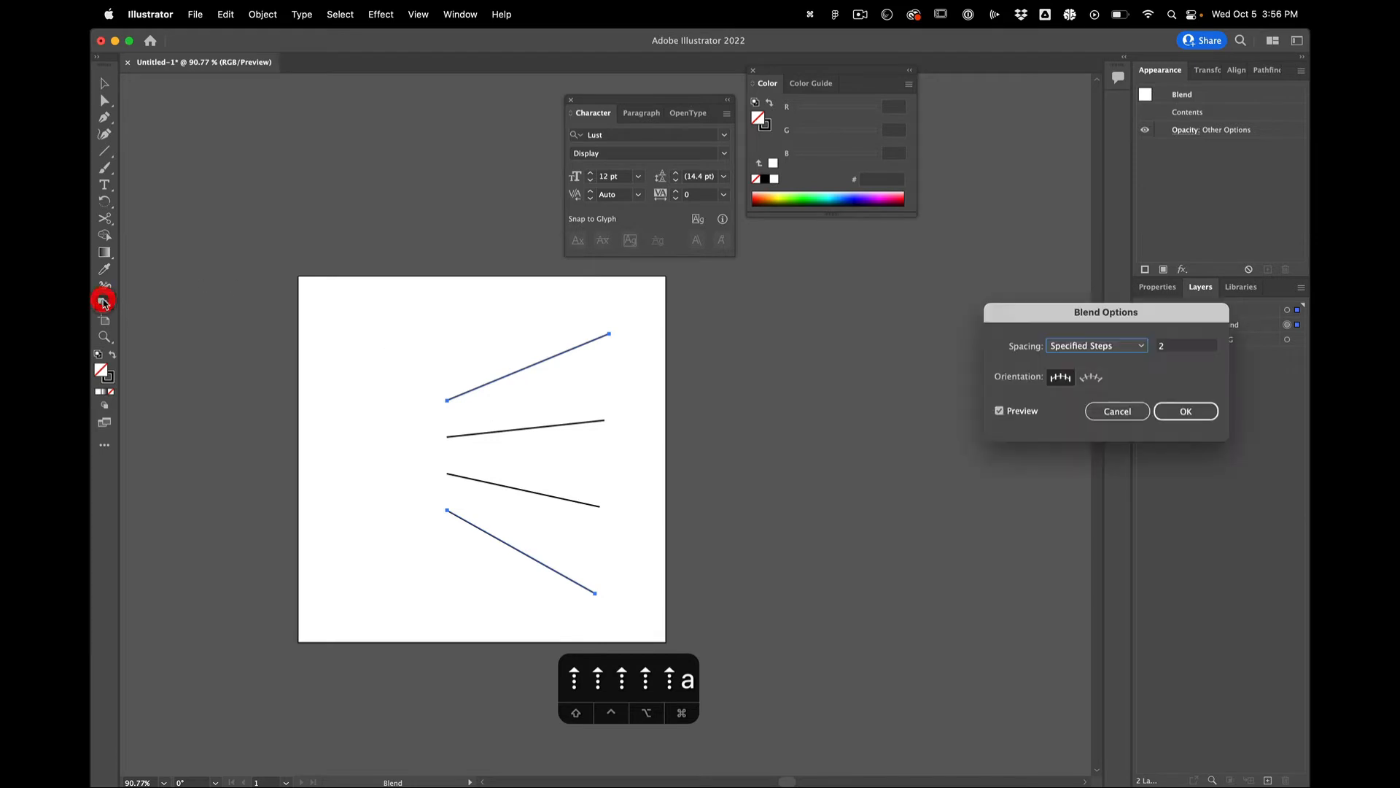
left_click(1157, 346)
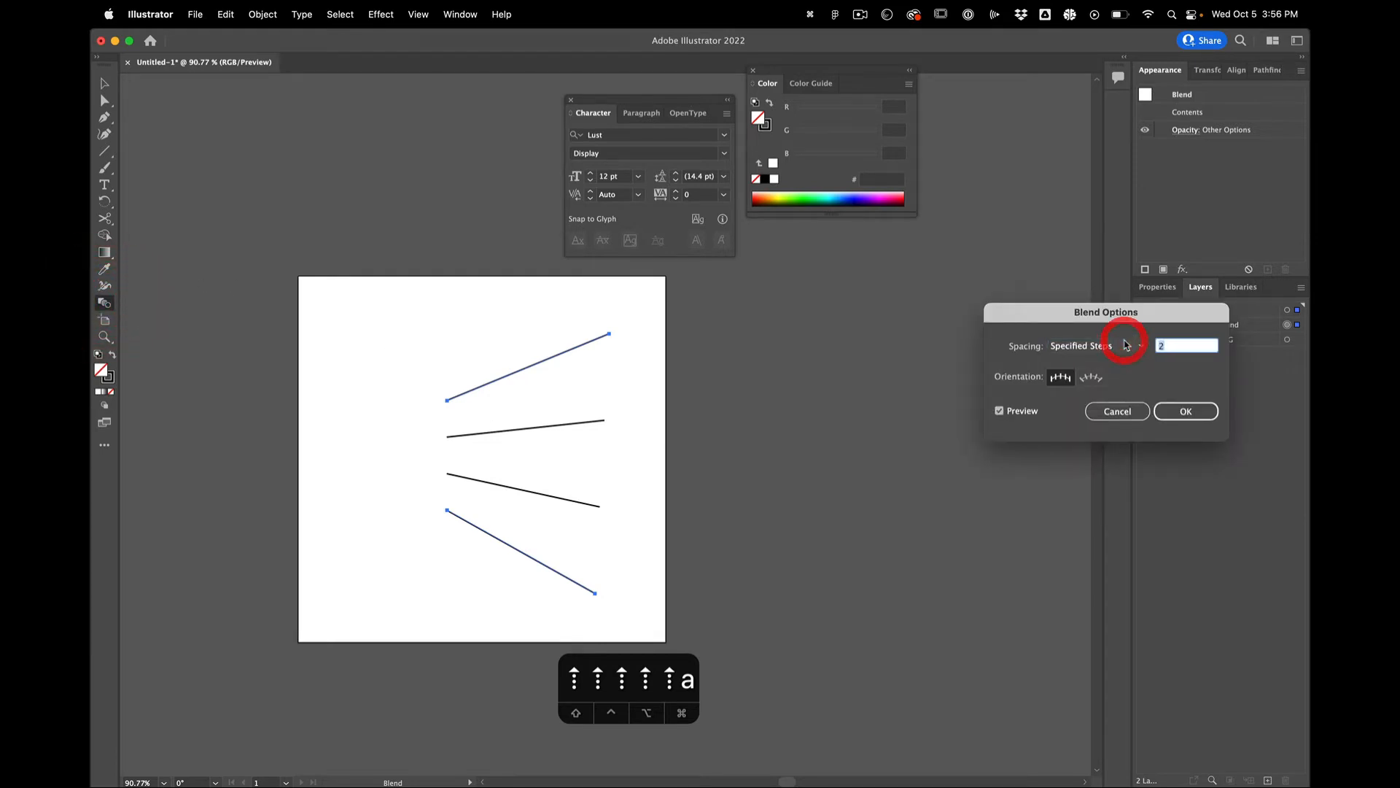
key("Up")
key("Up")
key("Up")
key("Up")
key("Up")
key("Up")
key("Up")
key("Up")
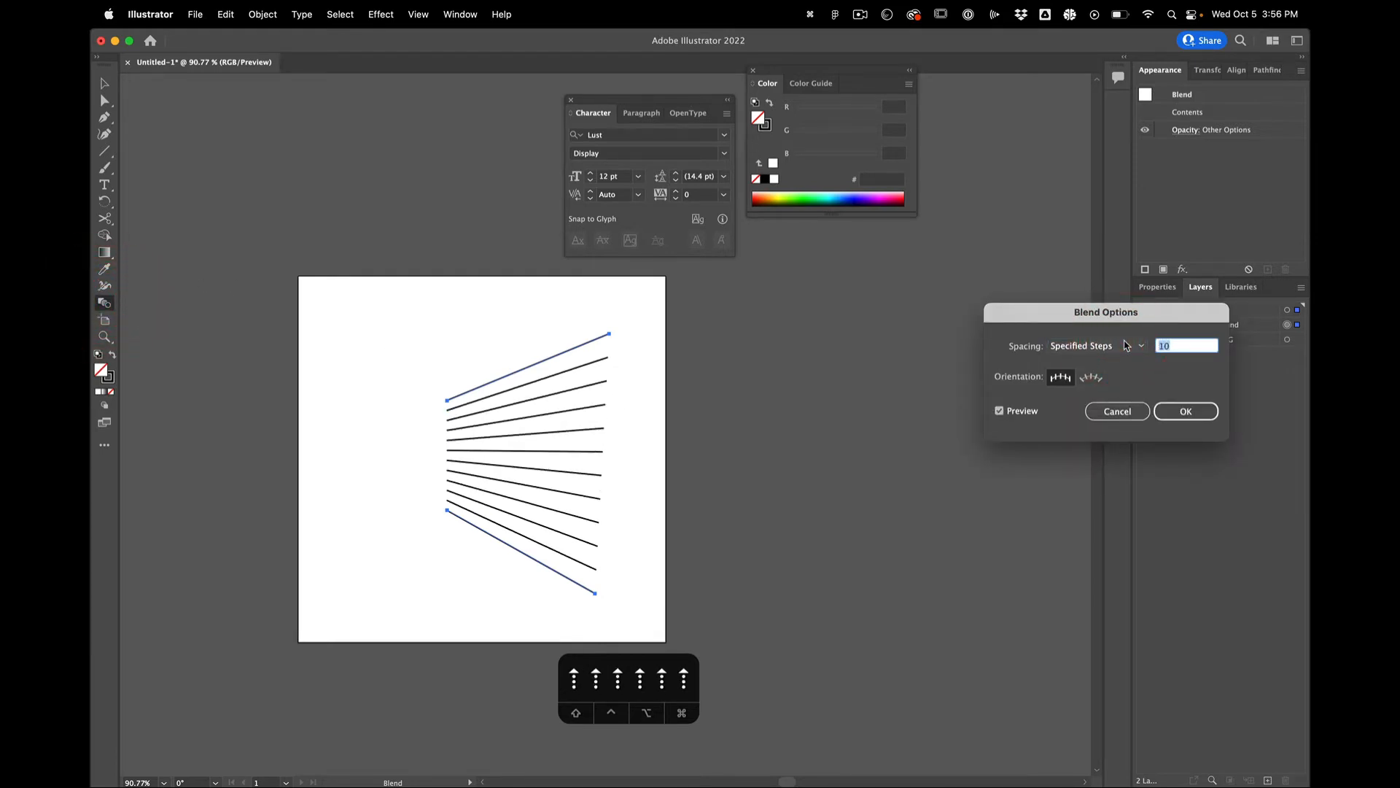
left_click(1186, 412)
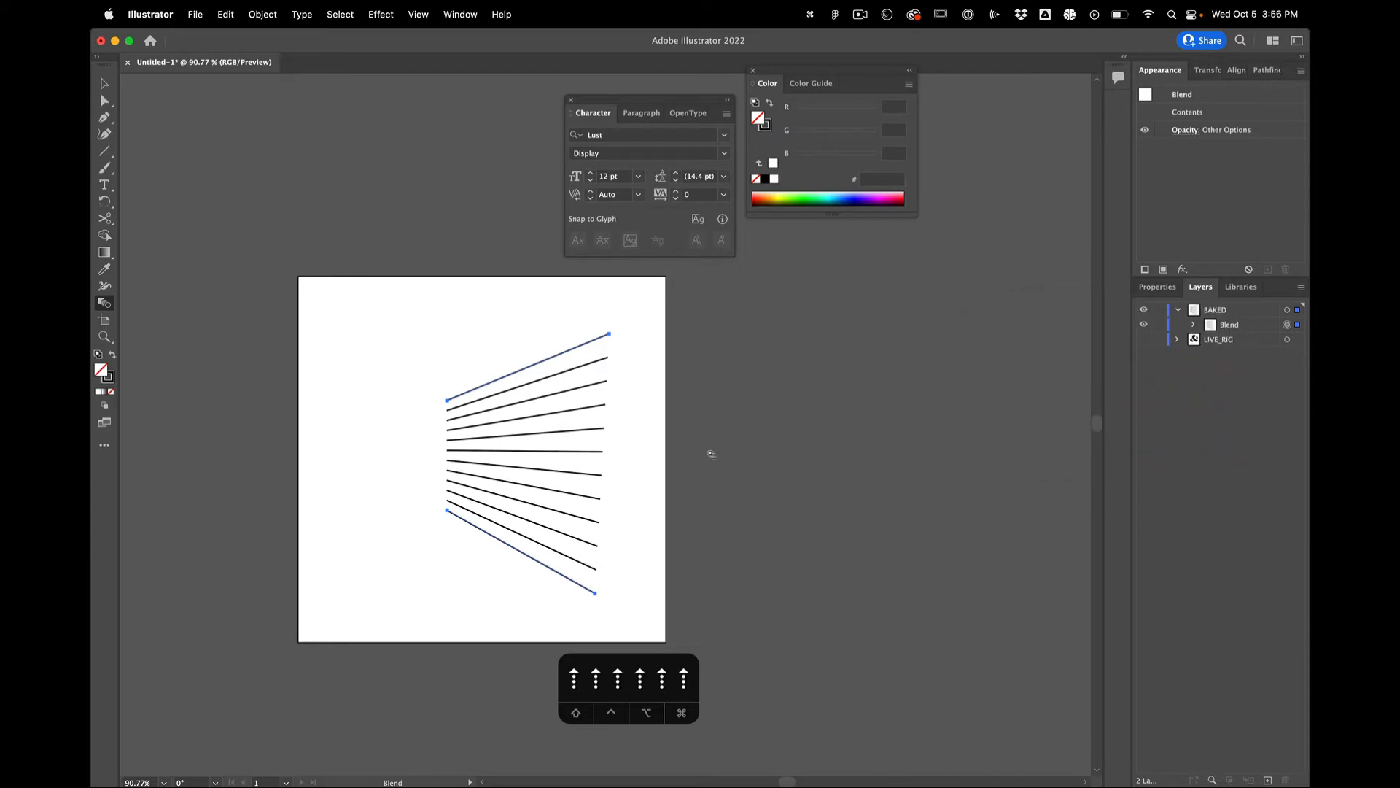
Fan out the blend by moving the top line's right endpoint up and outward and the bottom line's right endpoint inward
key("a")
left_click(606, 399)
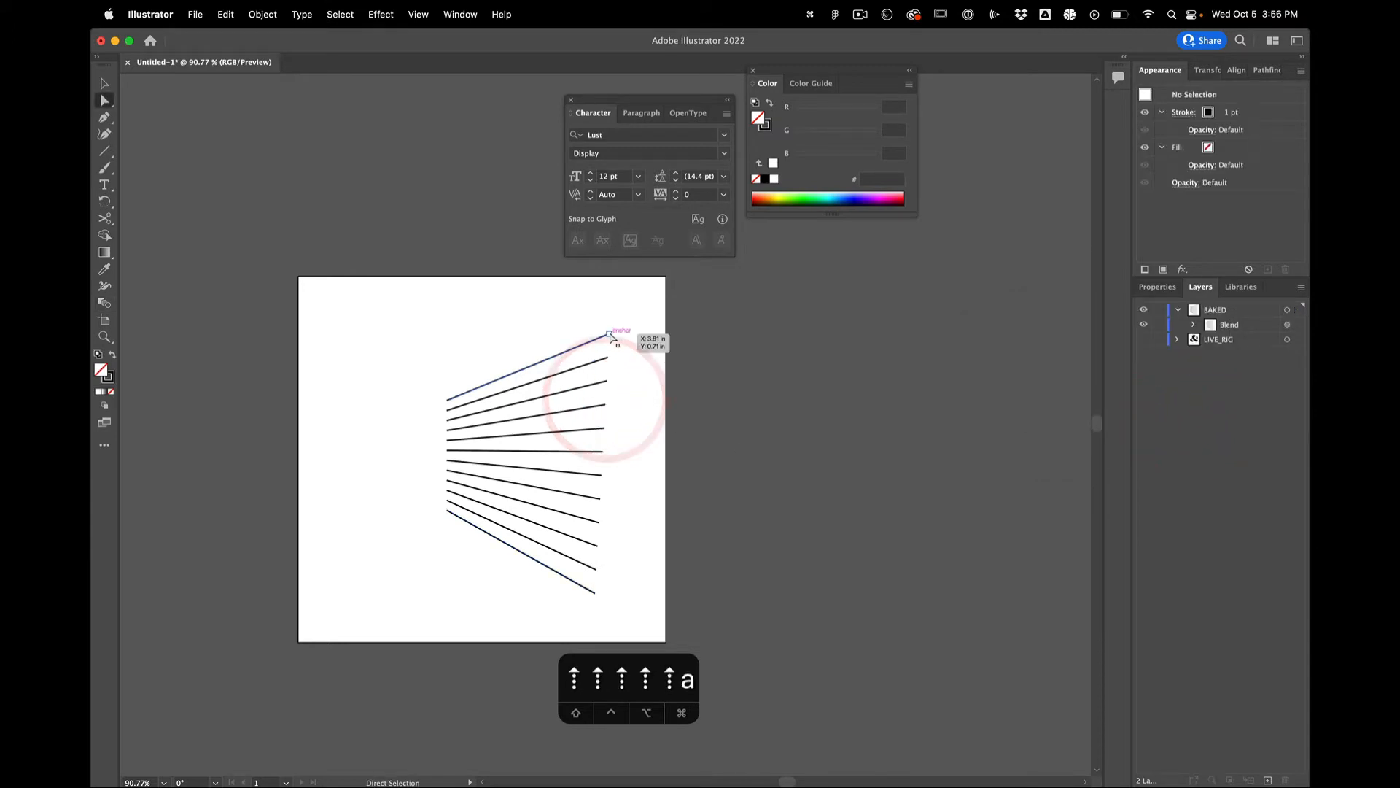
left_click_drag(609, 333, 638, 270)
left_click_drag(595, 592, 532, 589)
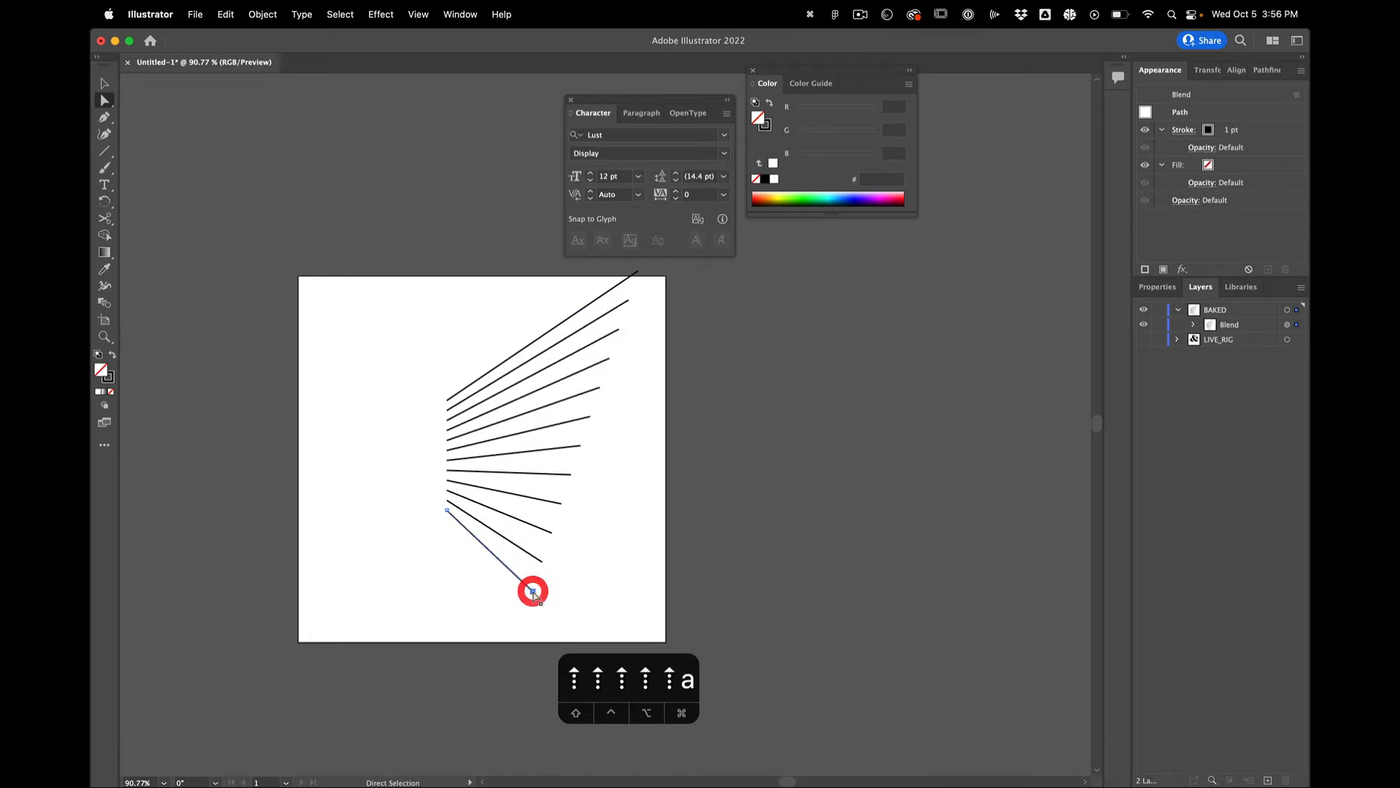
left_click(663, 523)
key("v")
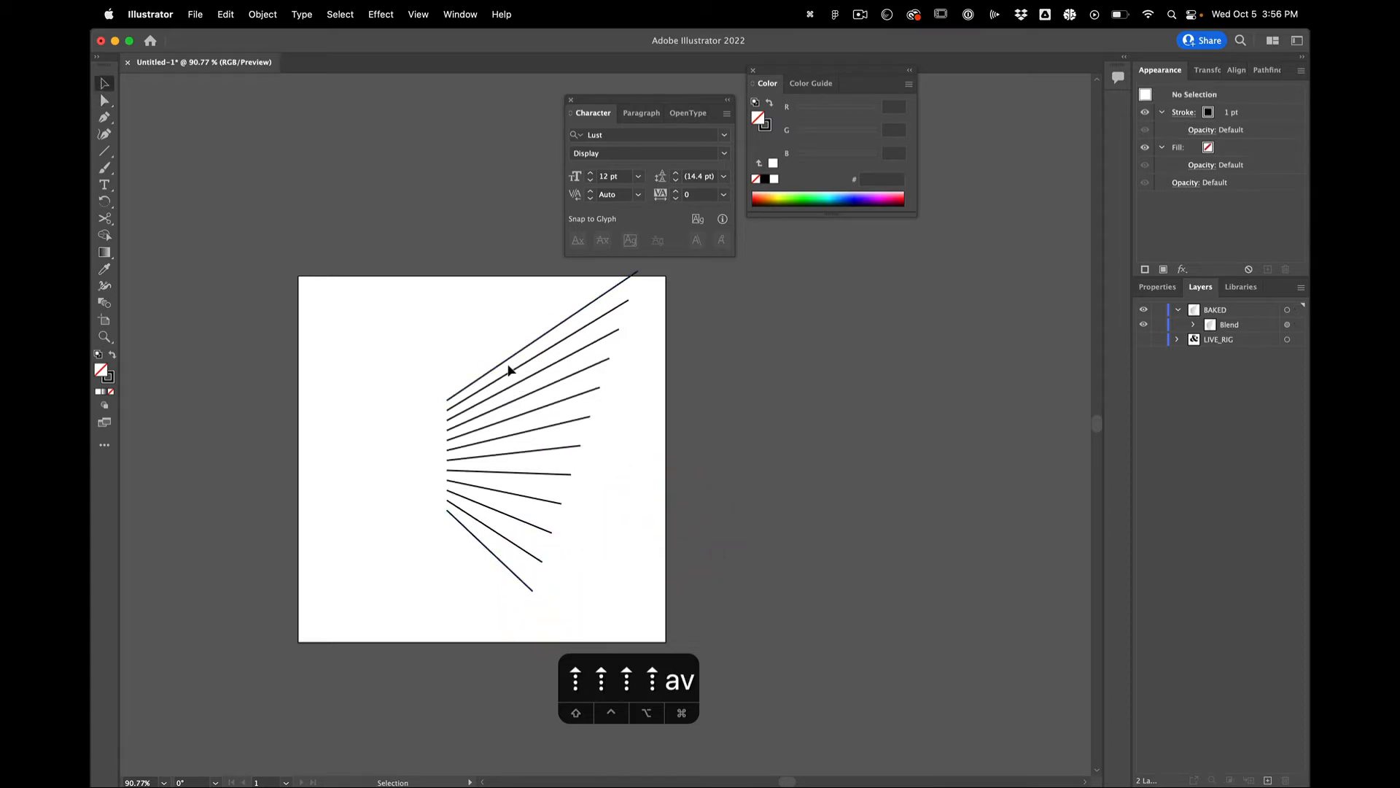
Move the whole line blend slightly down and to the right, and scale it down a little
left_click_drag(506, 364, 538, 387)
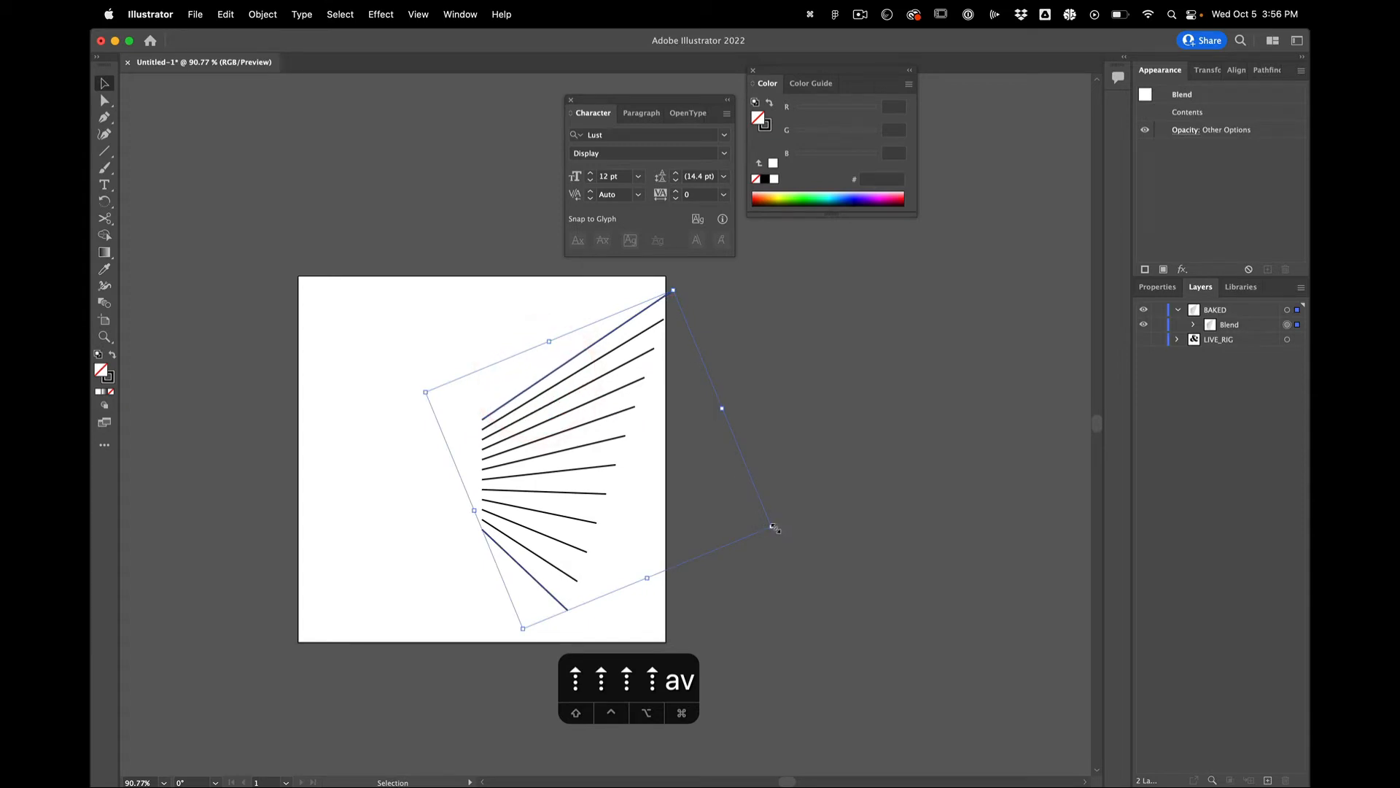
left_click_drag(774, 528, 713, 502)
left_click(495, 398)
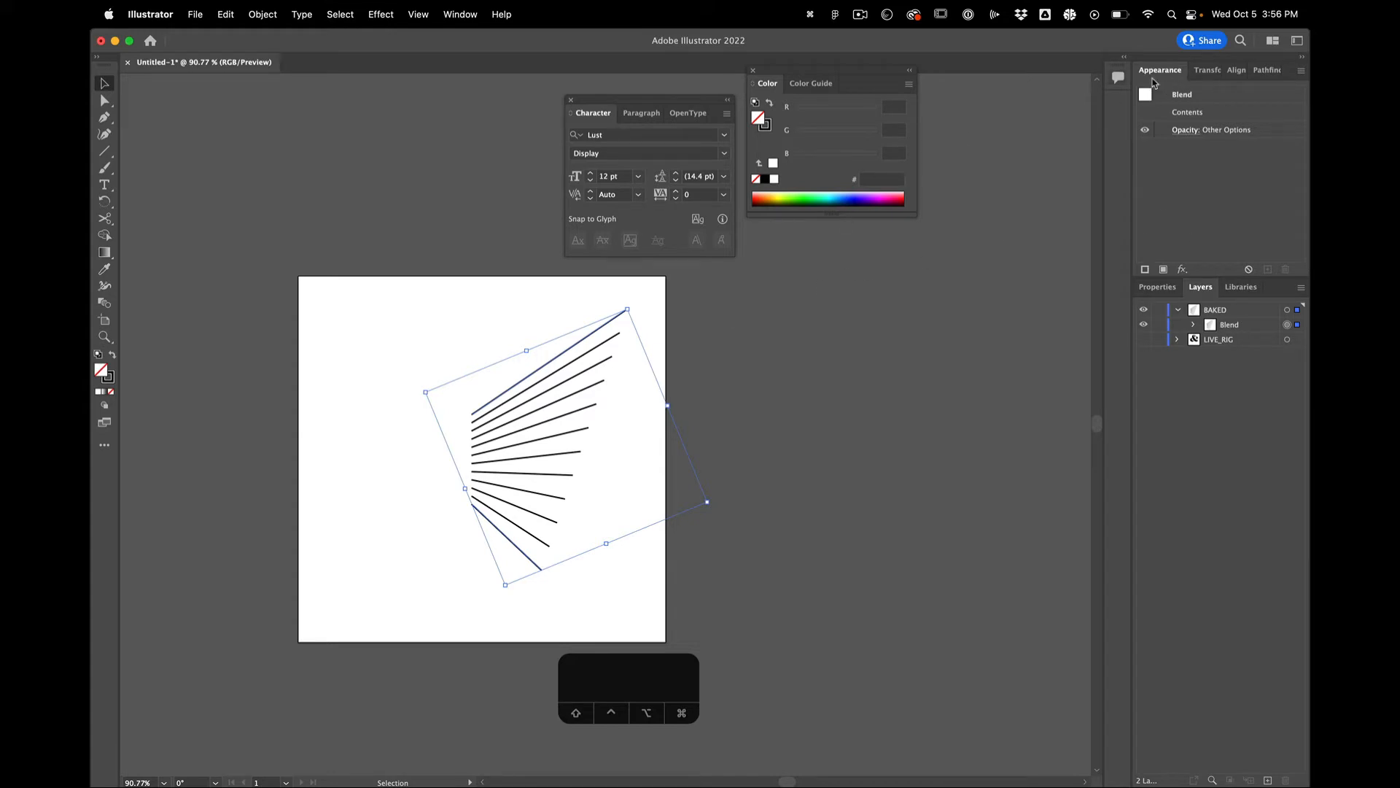
Try a Twist effect with an angle of 20° on the line blend, and undo it
left_click(892, 310)
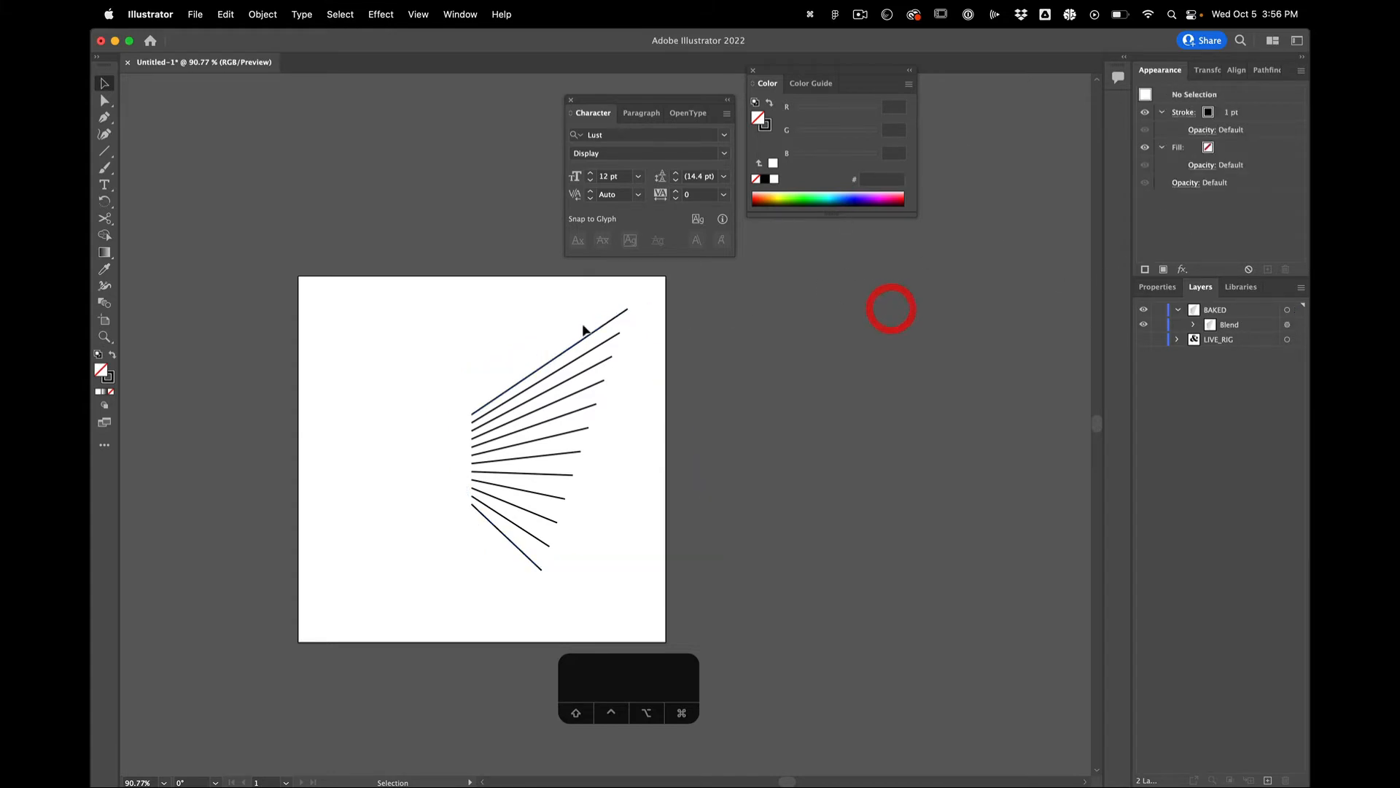
left_click(573, 342)
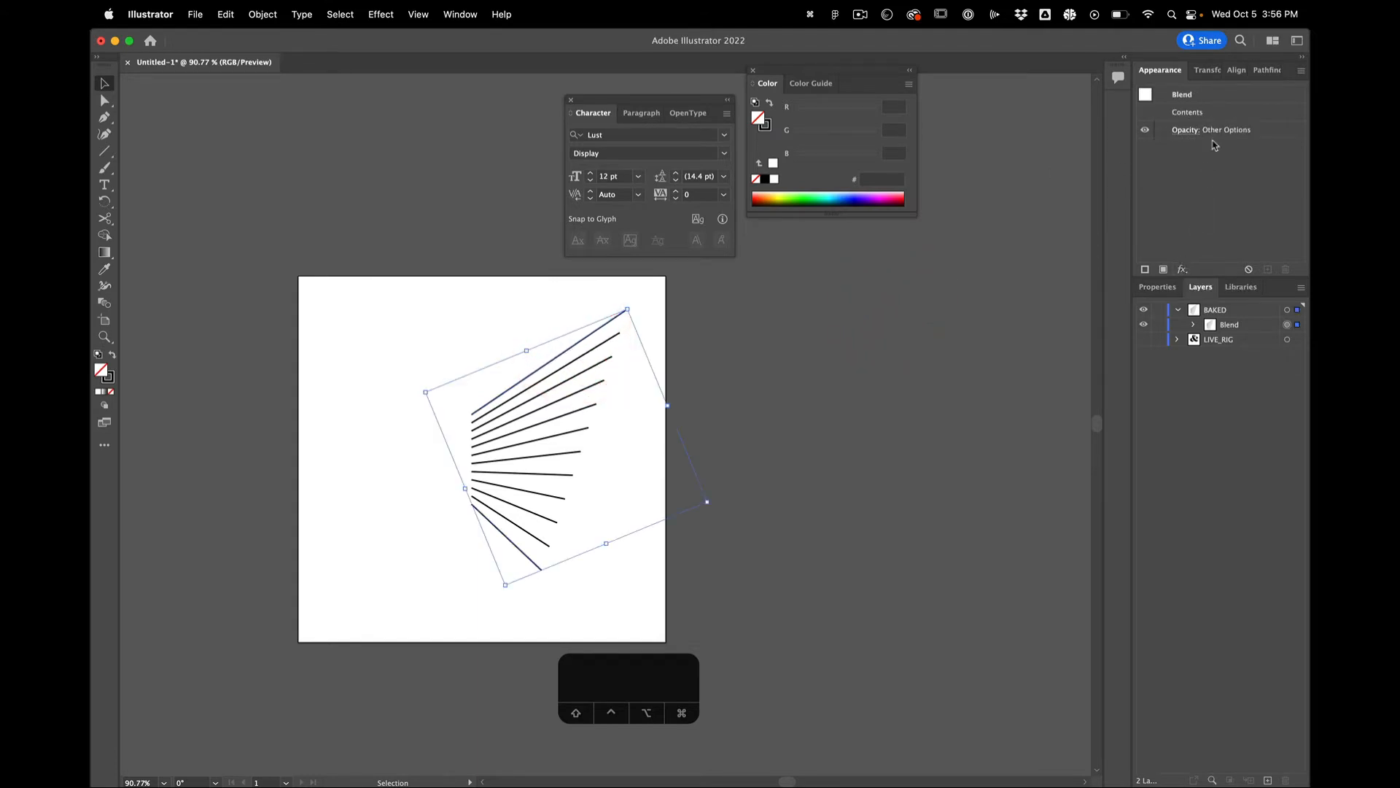
left_click(1182, 270)
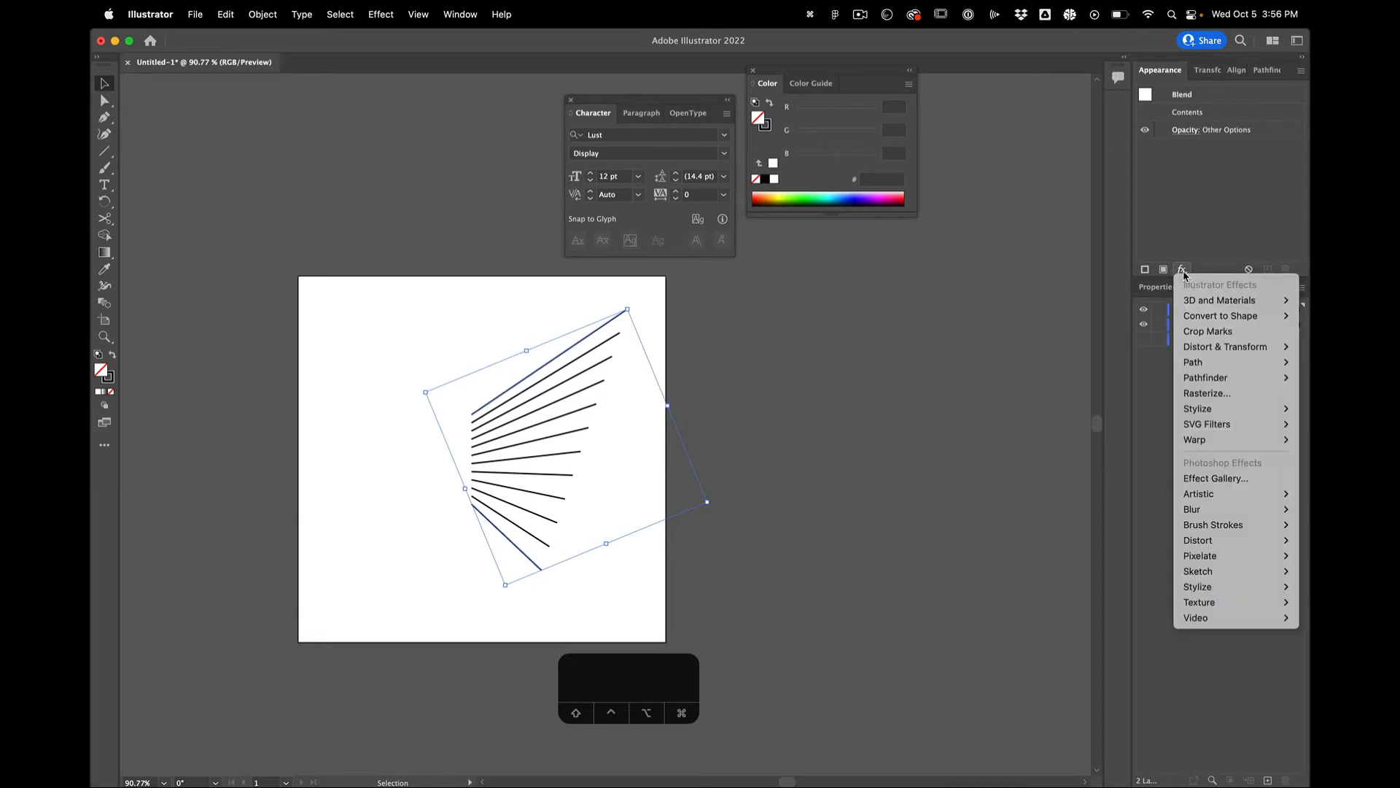
mouse_move(1204, 349)
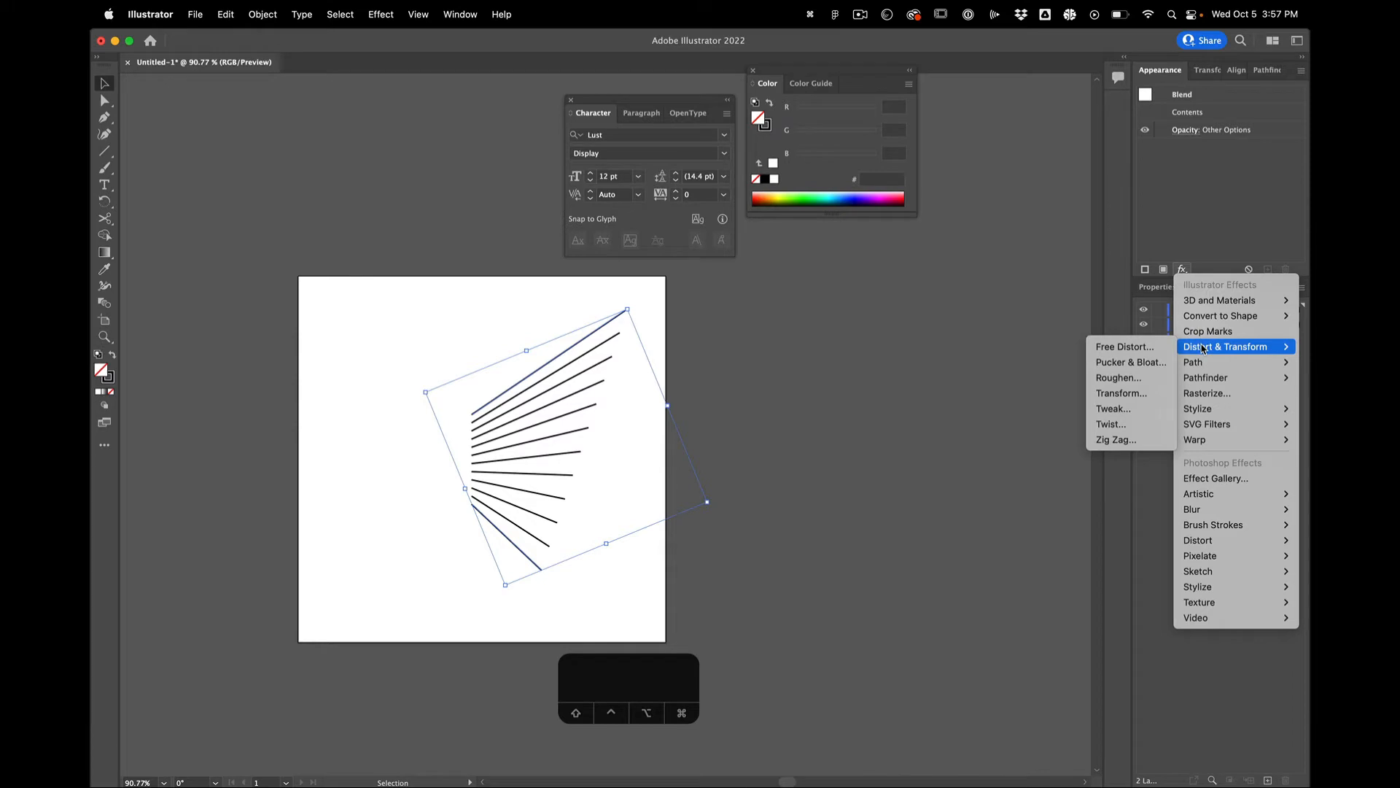
left_click(1106, 425)
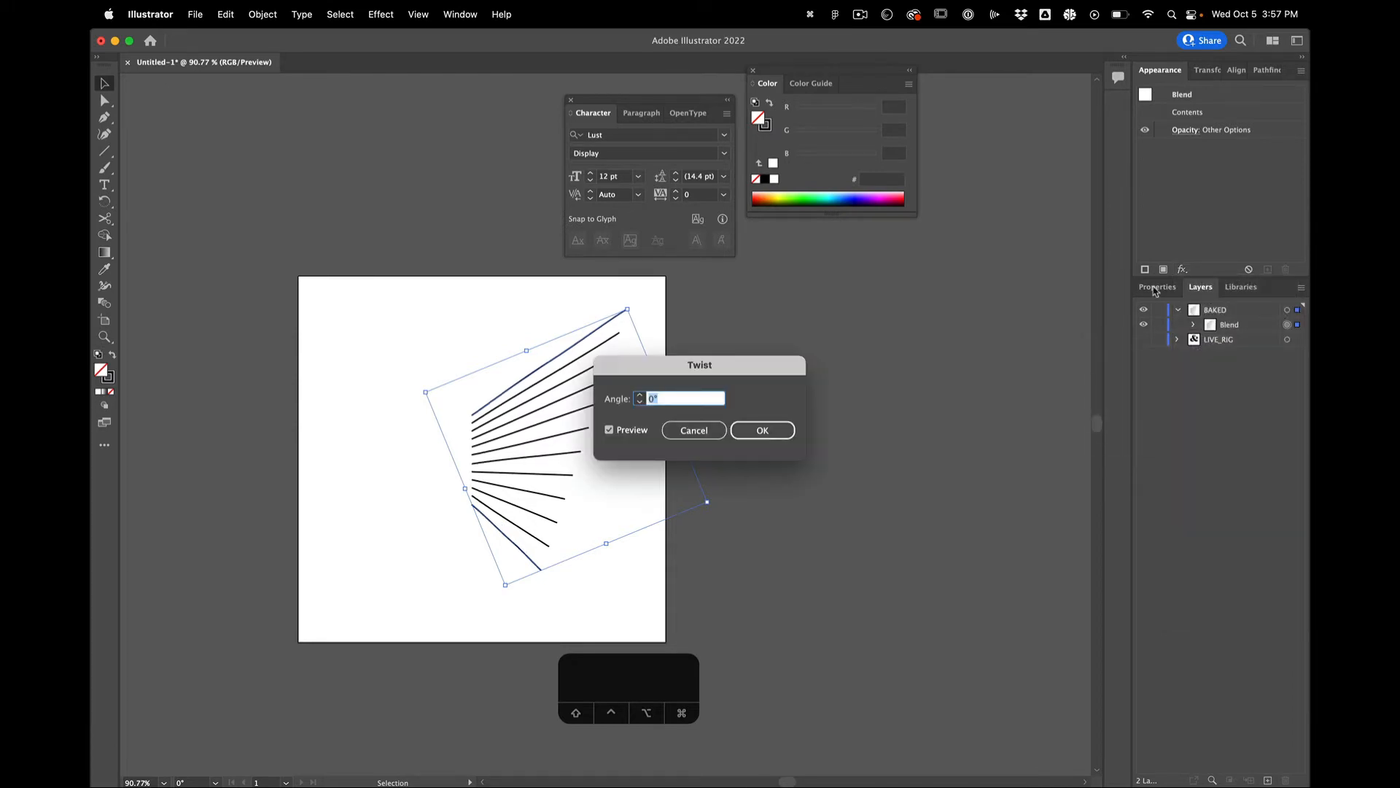
key("shift+Up")
key("shift+Up")
key("shift+Up")
key("shift+Up")
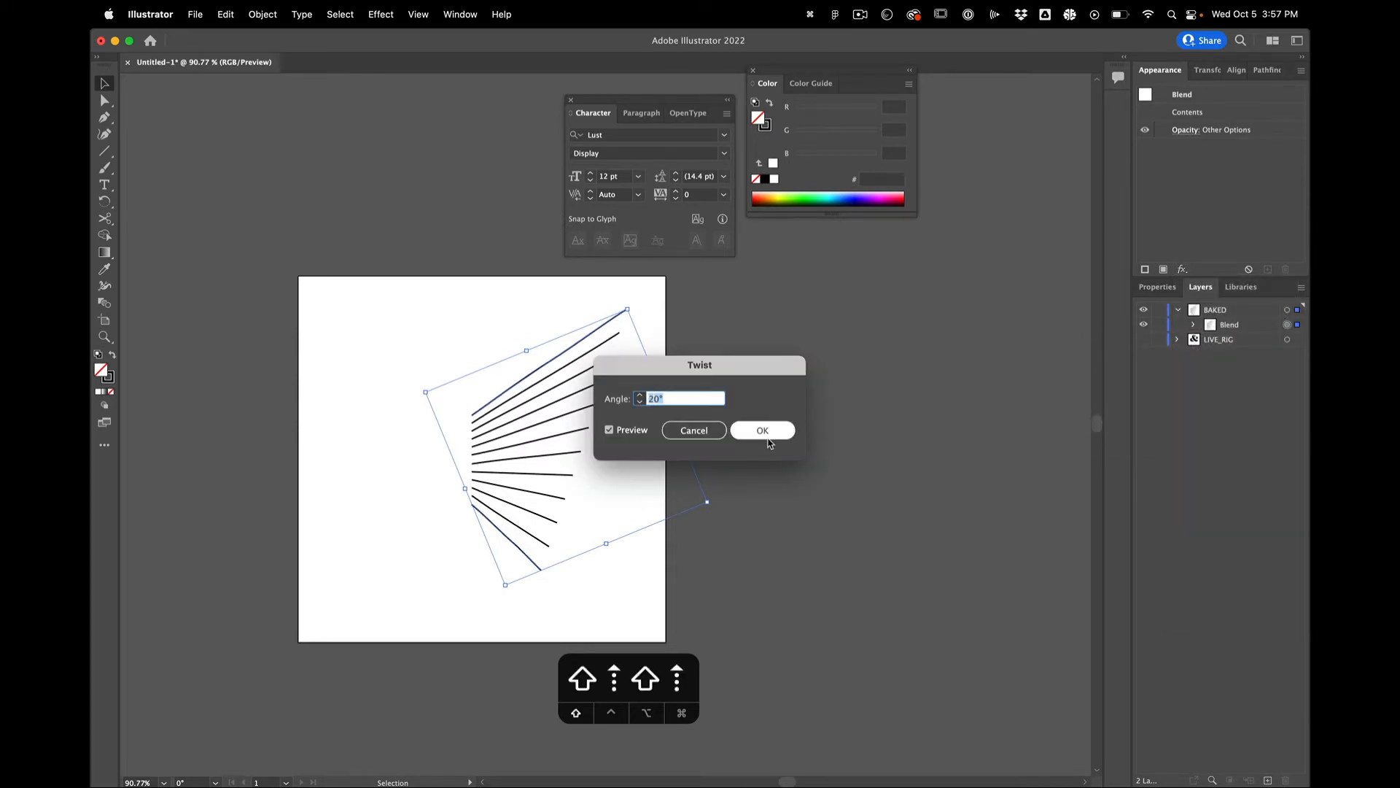
left_click(767, 434)
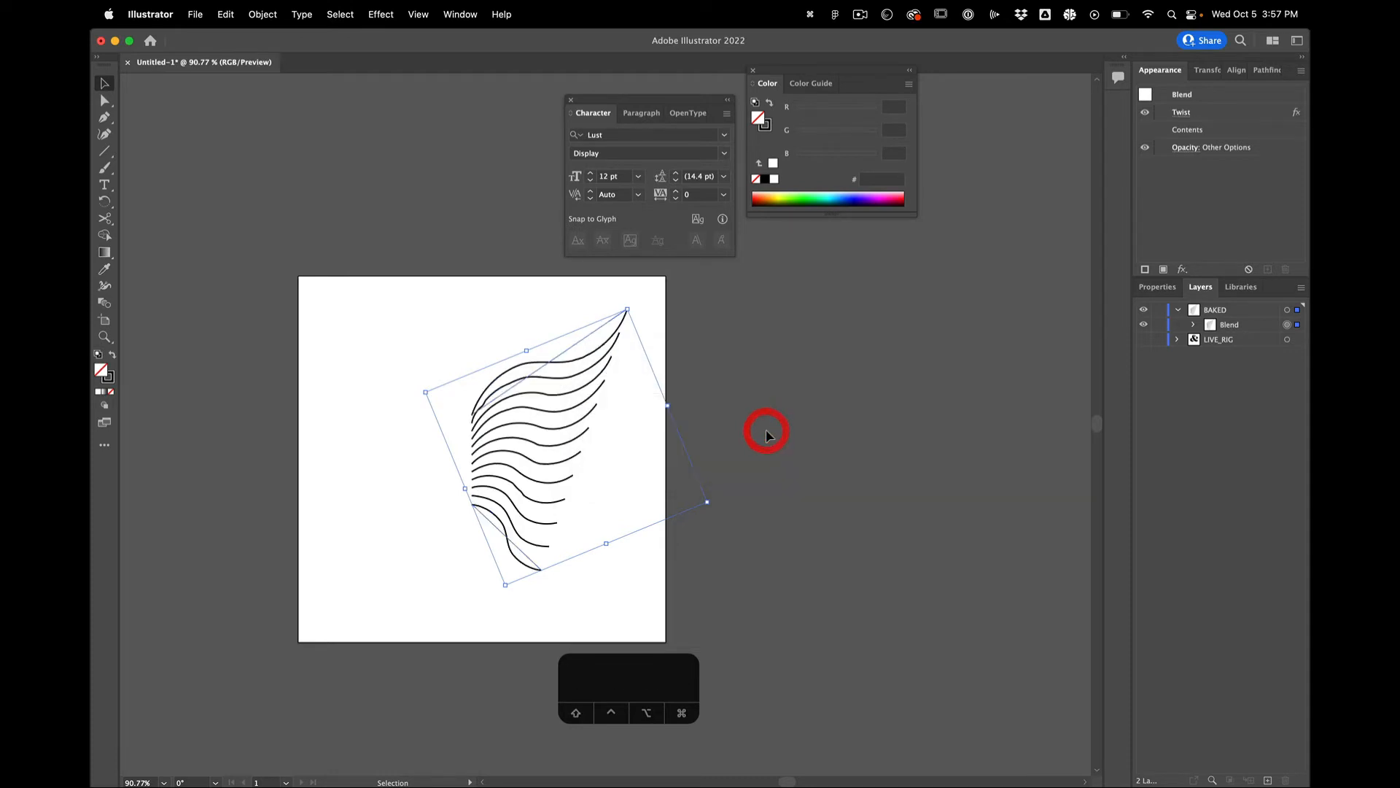
key("super+z")
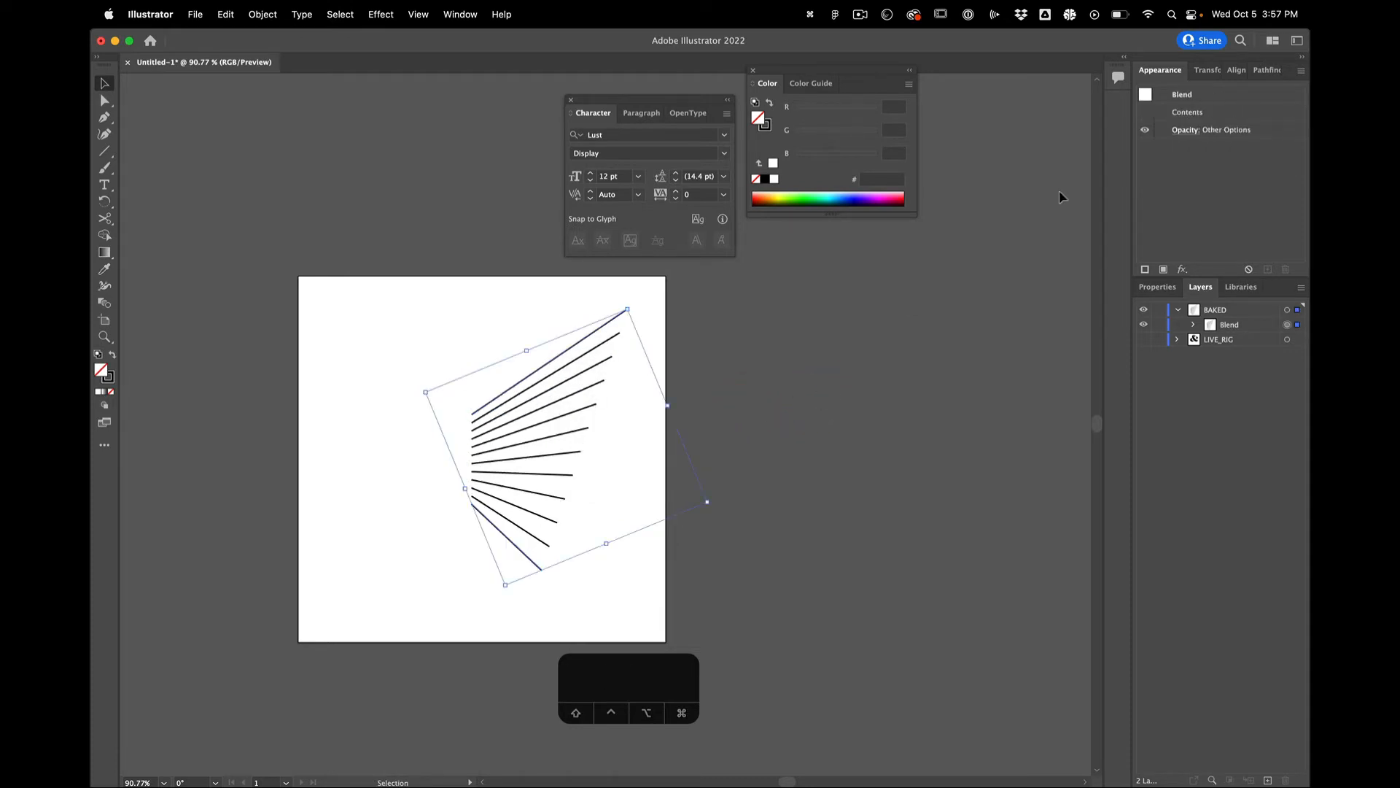
Start a Transform effect on the line blend with 1 copy, previewed and reflected in X
left_click(1183, 270)
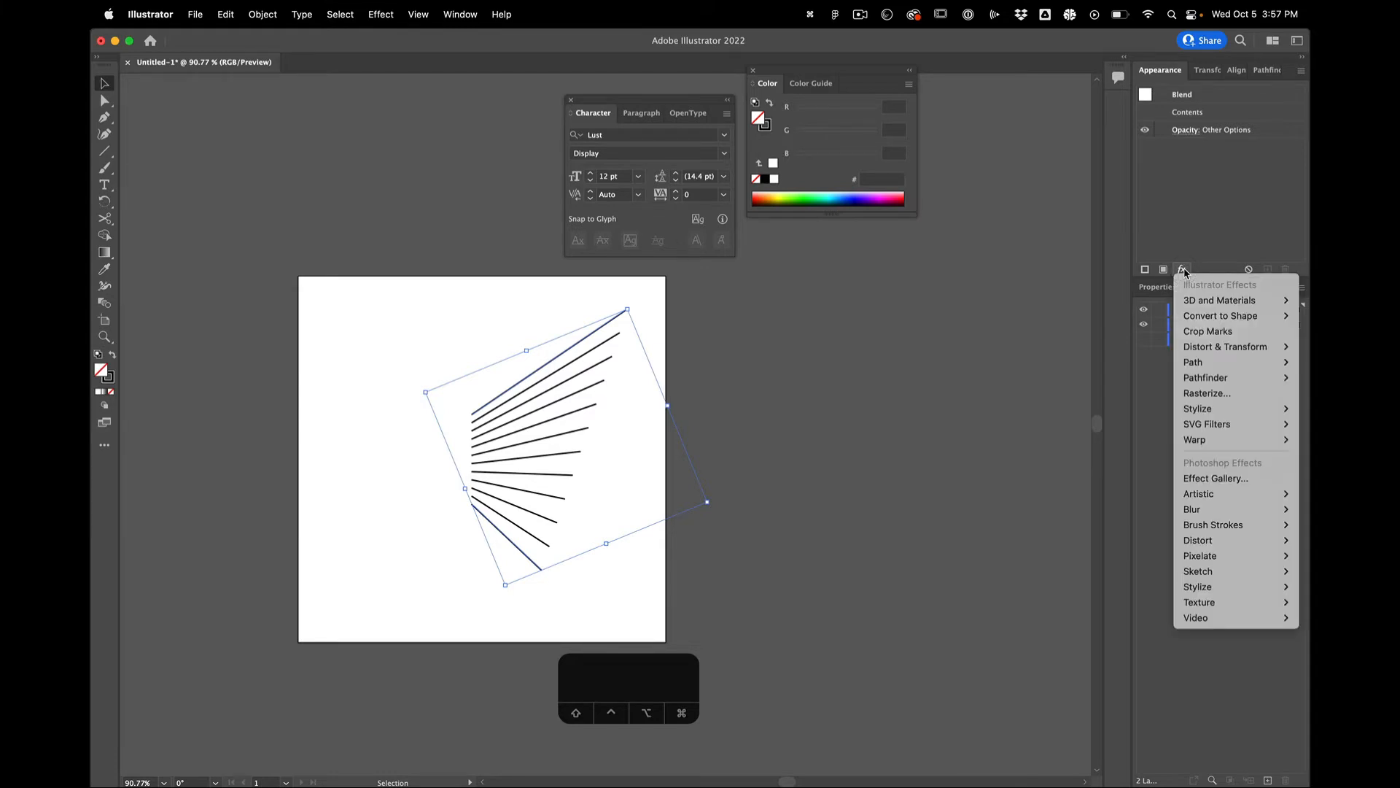
mouse_move(1225, 348)
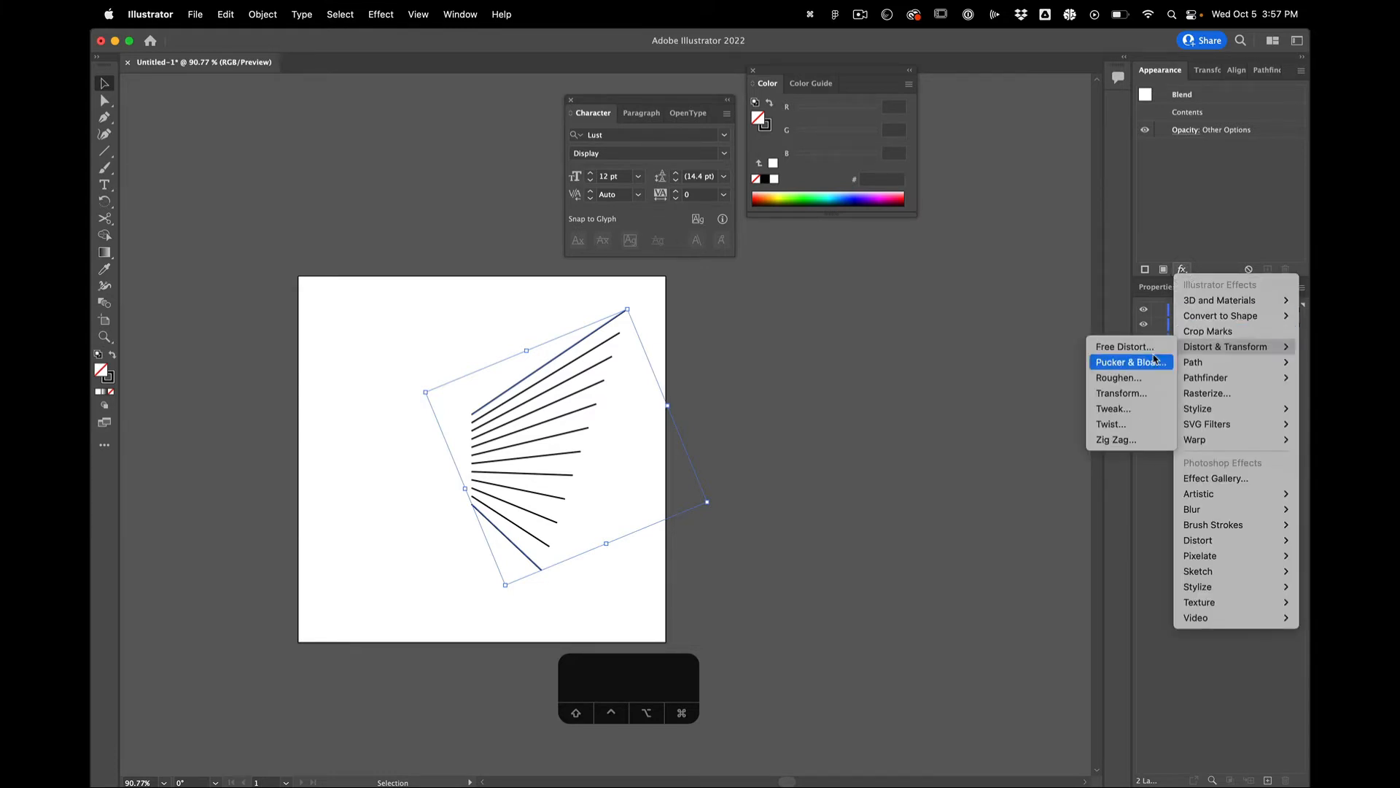
left_click(1162, 394)
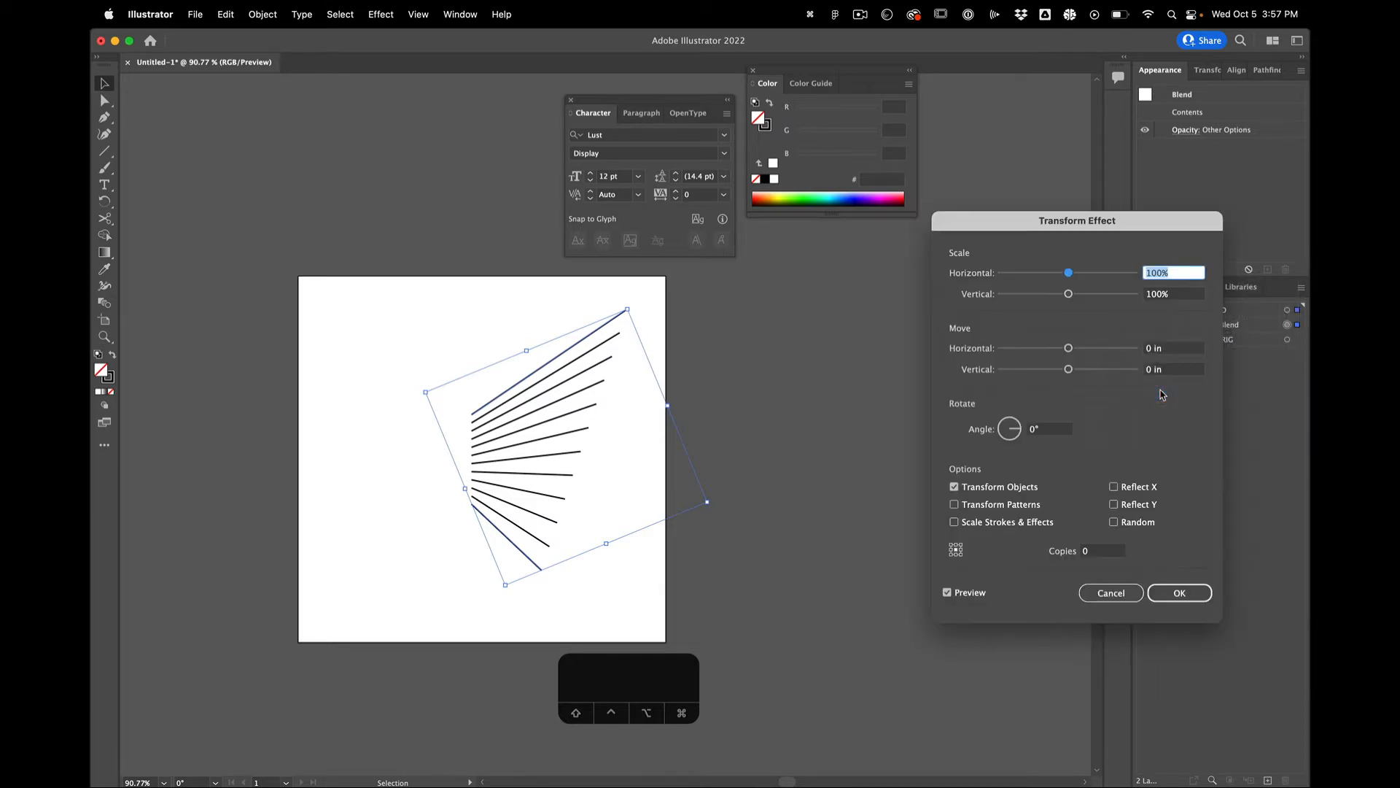
left_click_drag(1108, 216, 962, 178)
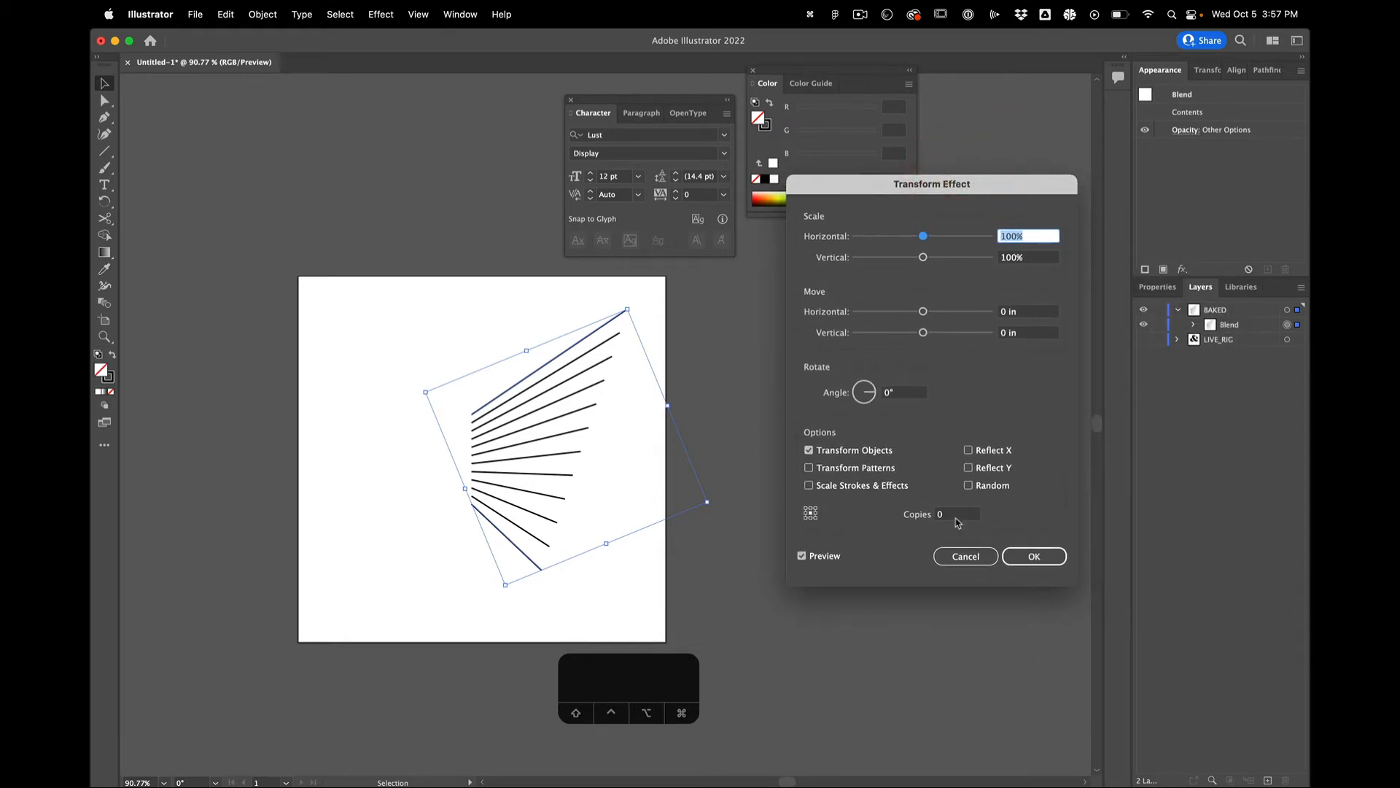
left_click(956, 515)
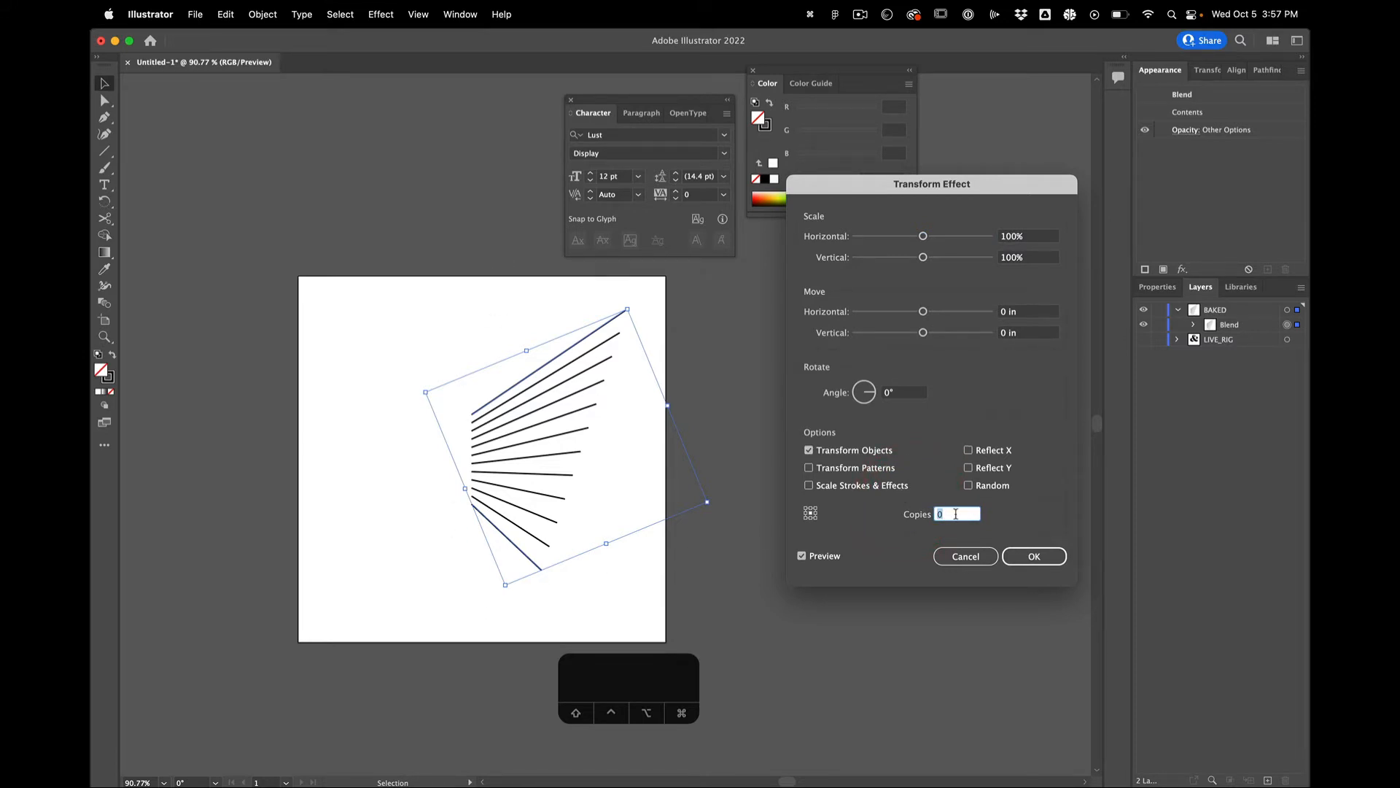
type("1")
left_click(803, 556)
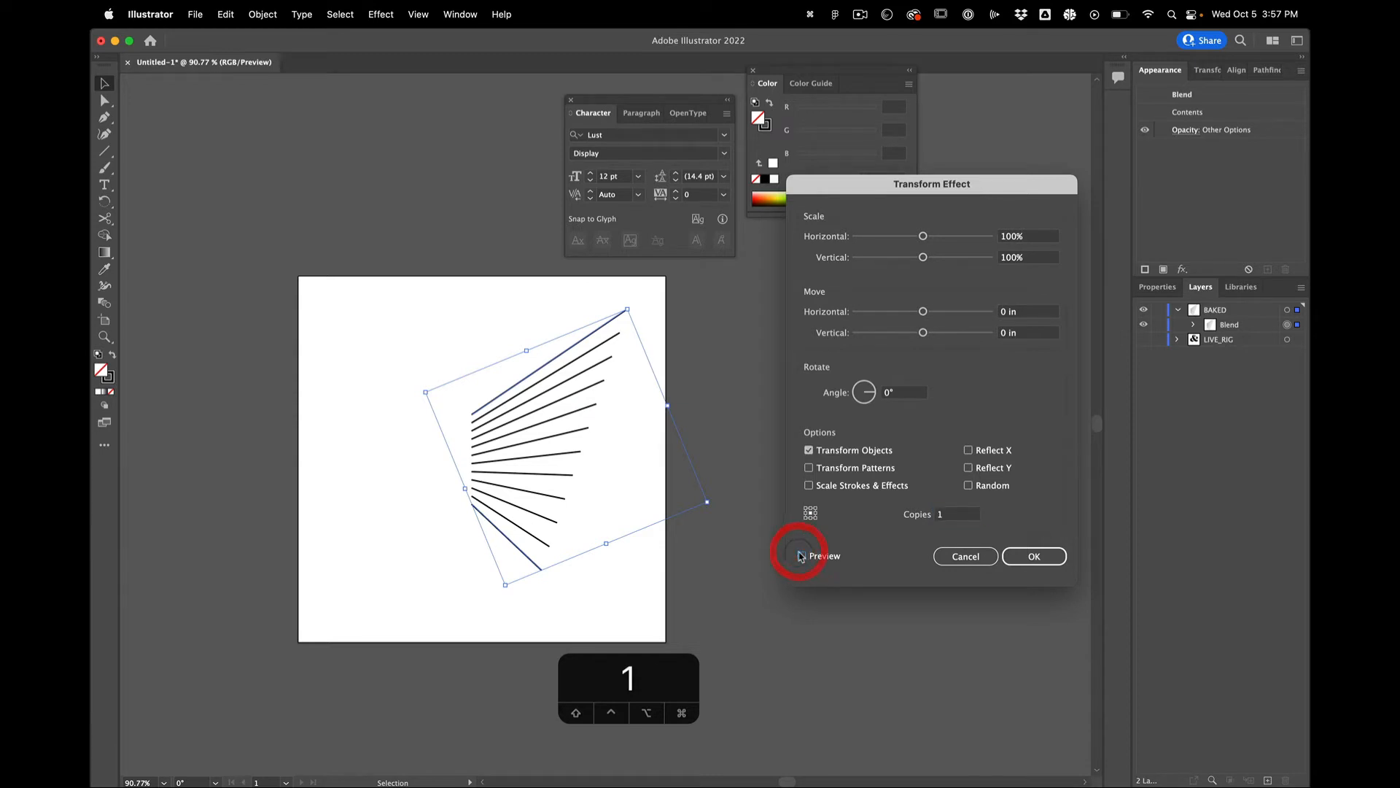
left_click(995, 453)
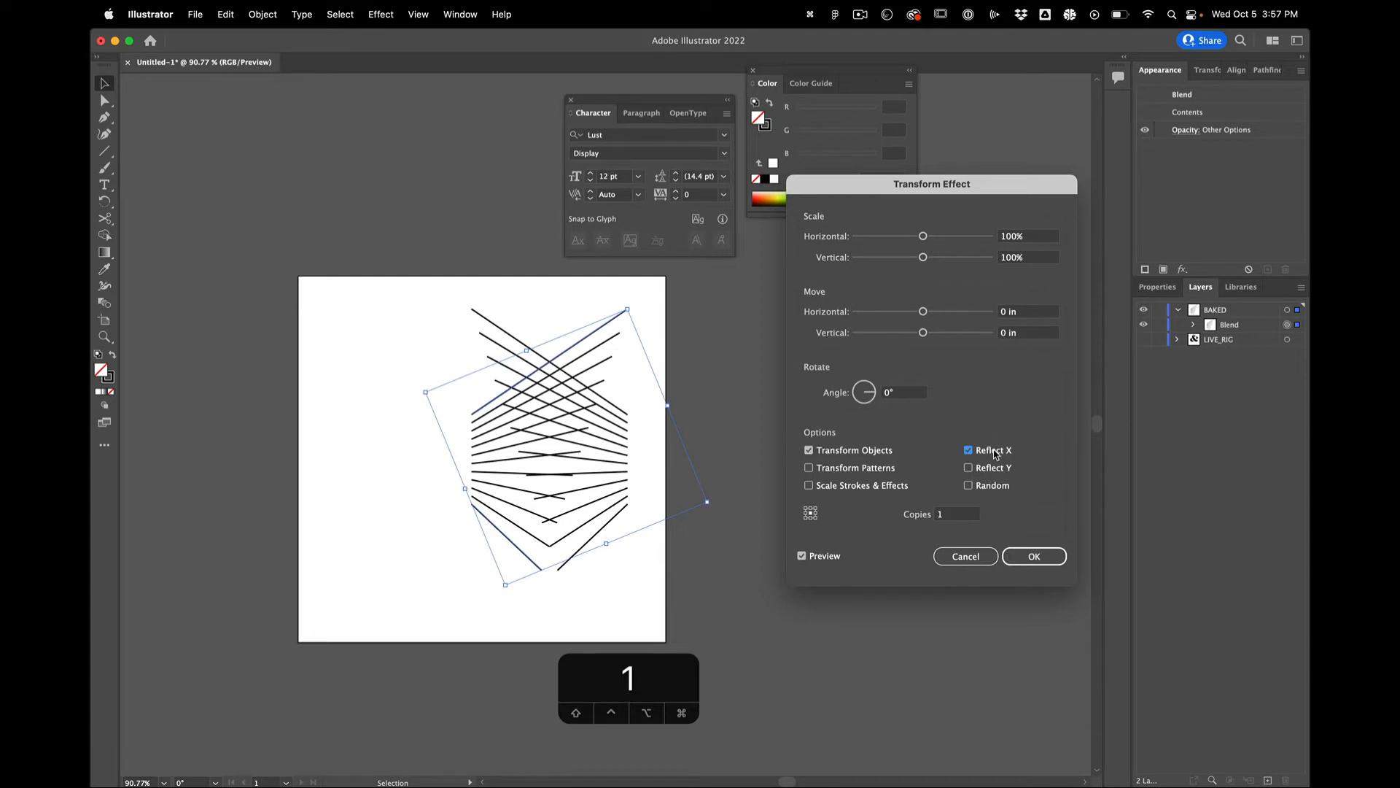
Set the Transform effect's reference point to the middle left so the copy mirrors into butterfly wings, and apply it
left_click(806, 514)
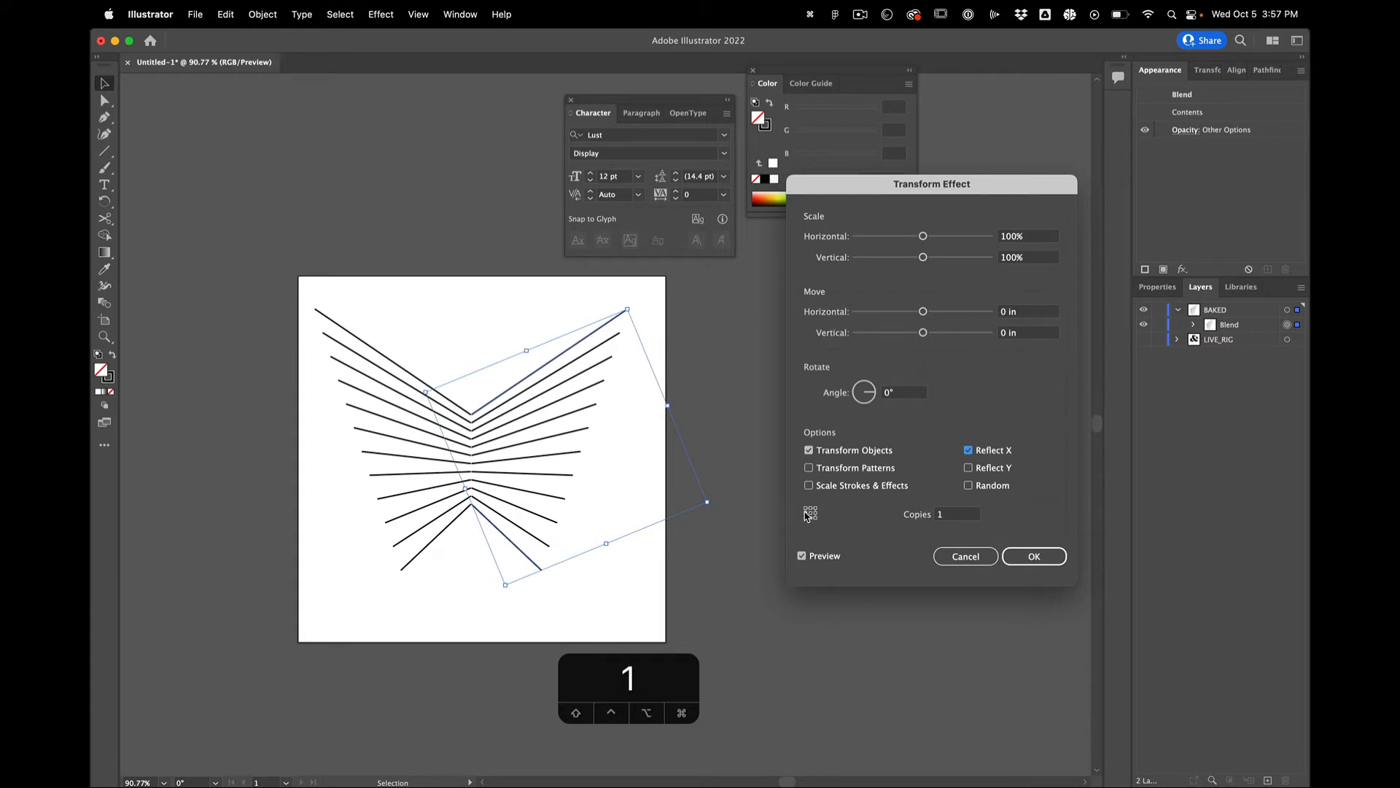
left_click(816, 514)
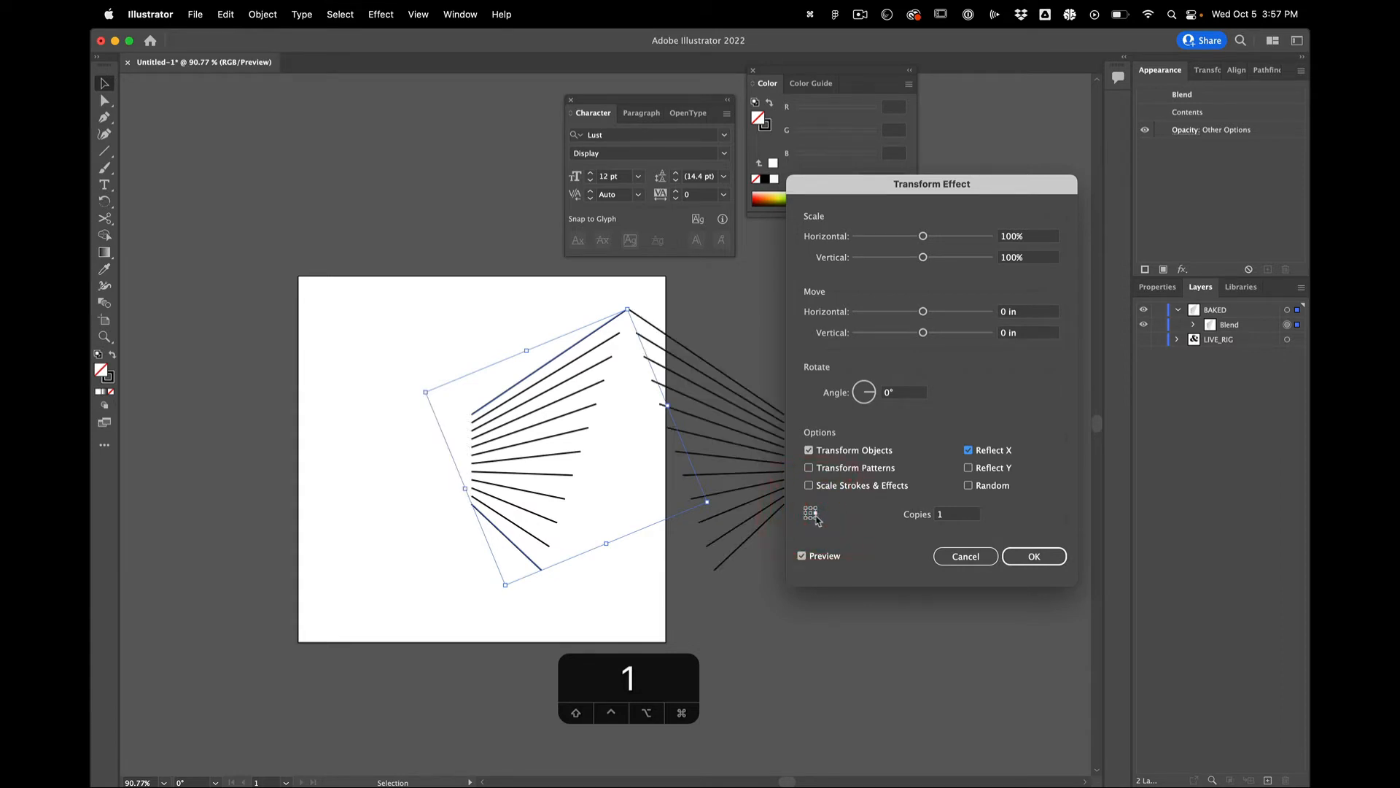
left_click(807, 514)
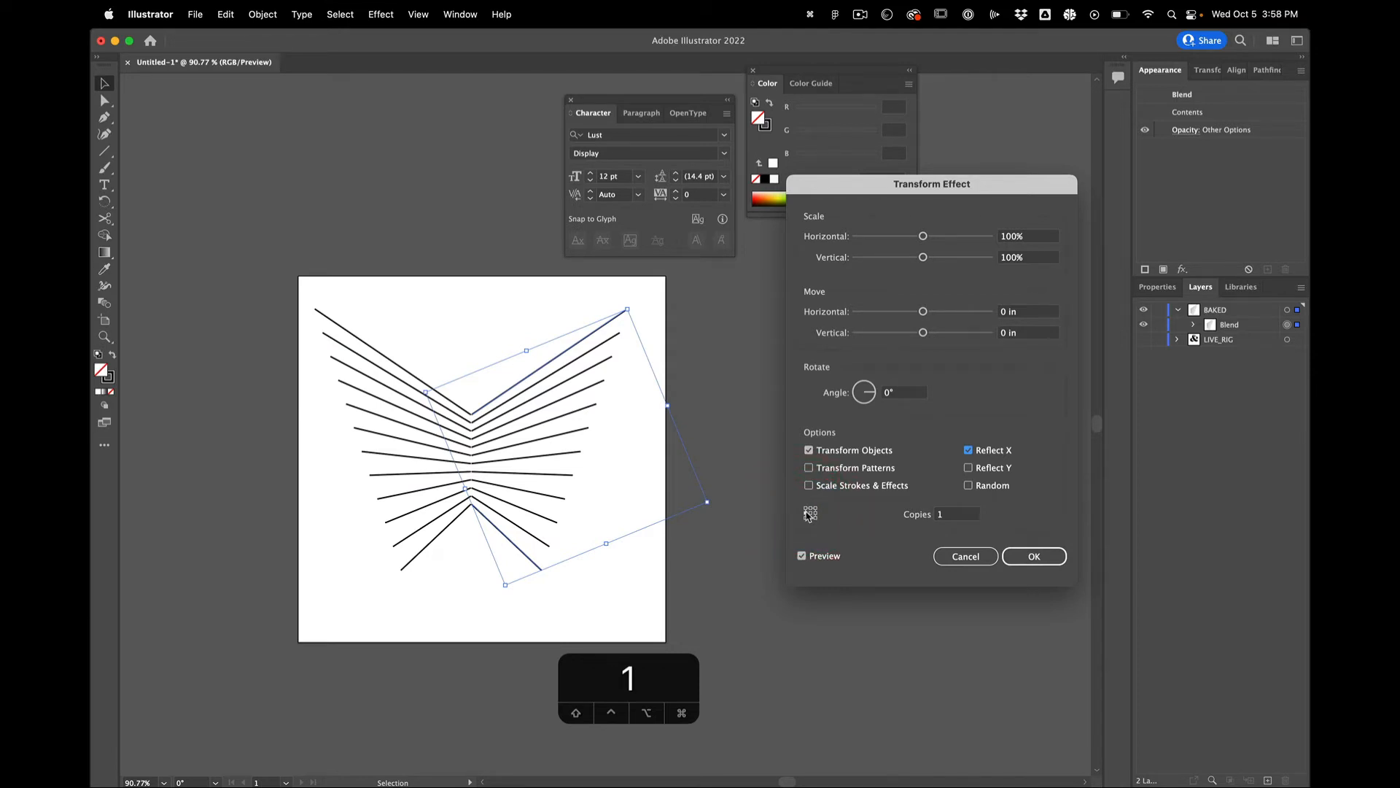
left_click(1033, 557)
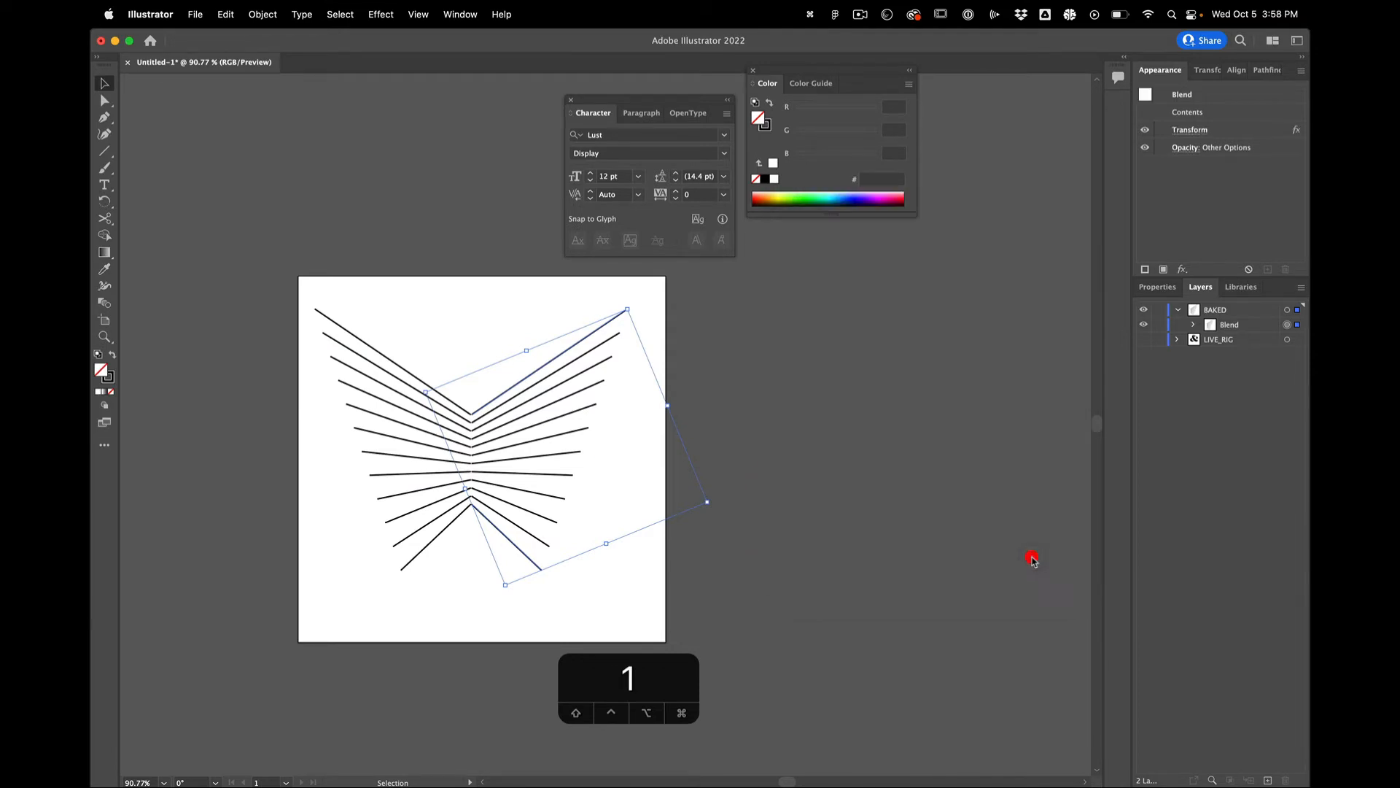
Nudge the mirrored blend slightly so it sits centred on the artboard
left_click_drag(513, 447, 513, 455)
key("v")
left_click(516, 438)
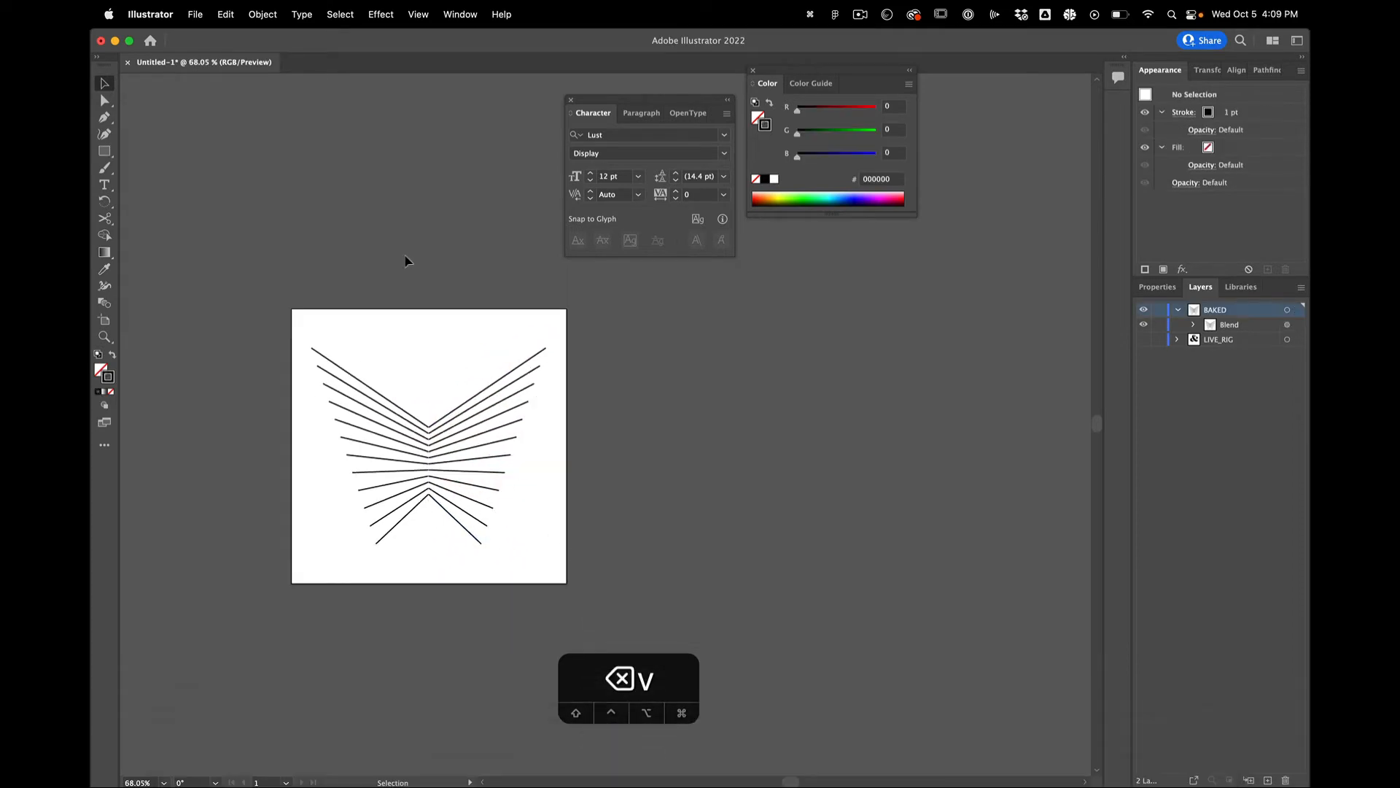
Duplicate the artboard with its artwork to the right and turn off the warning about hidden or locked objects
left_click(104, 320)
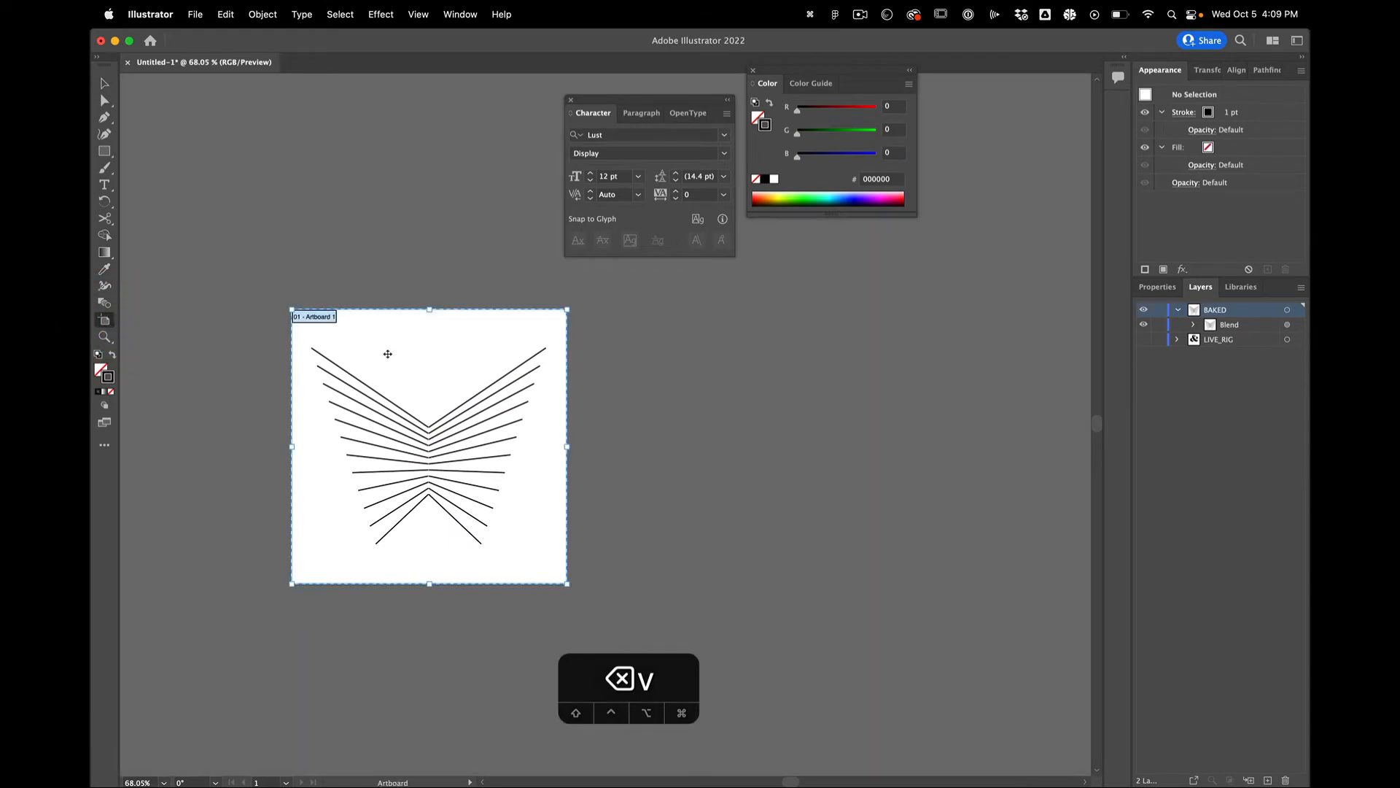
left_click_drag(387, 354, 722, 357)
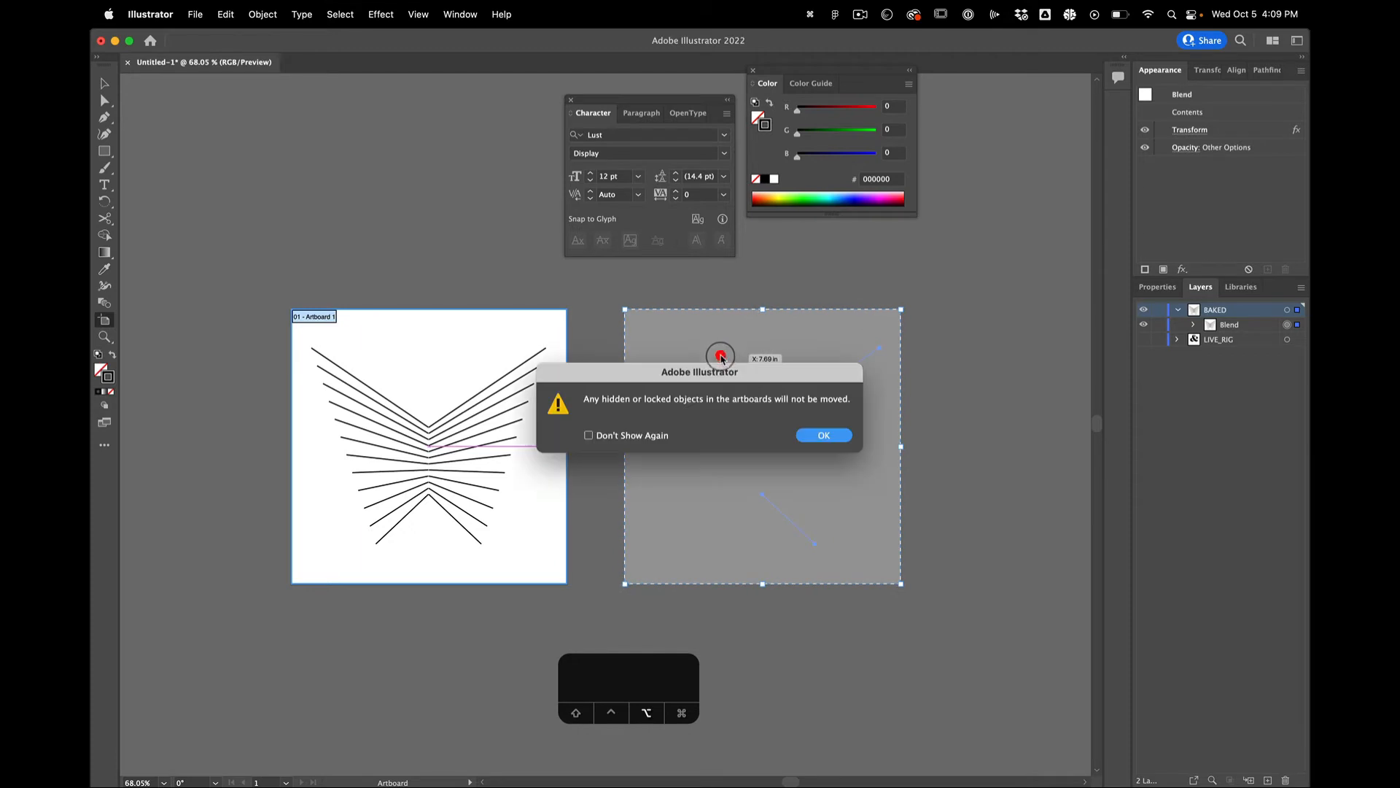
left_click(647, 436)
left_click(830, 440)
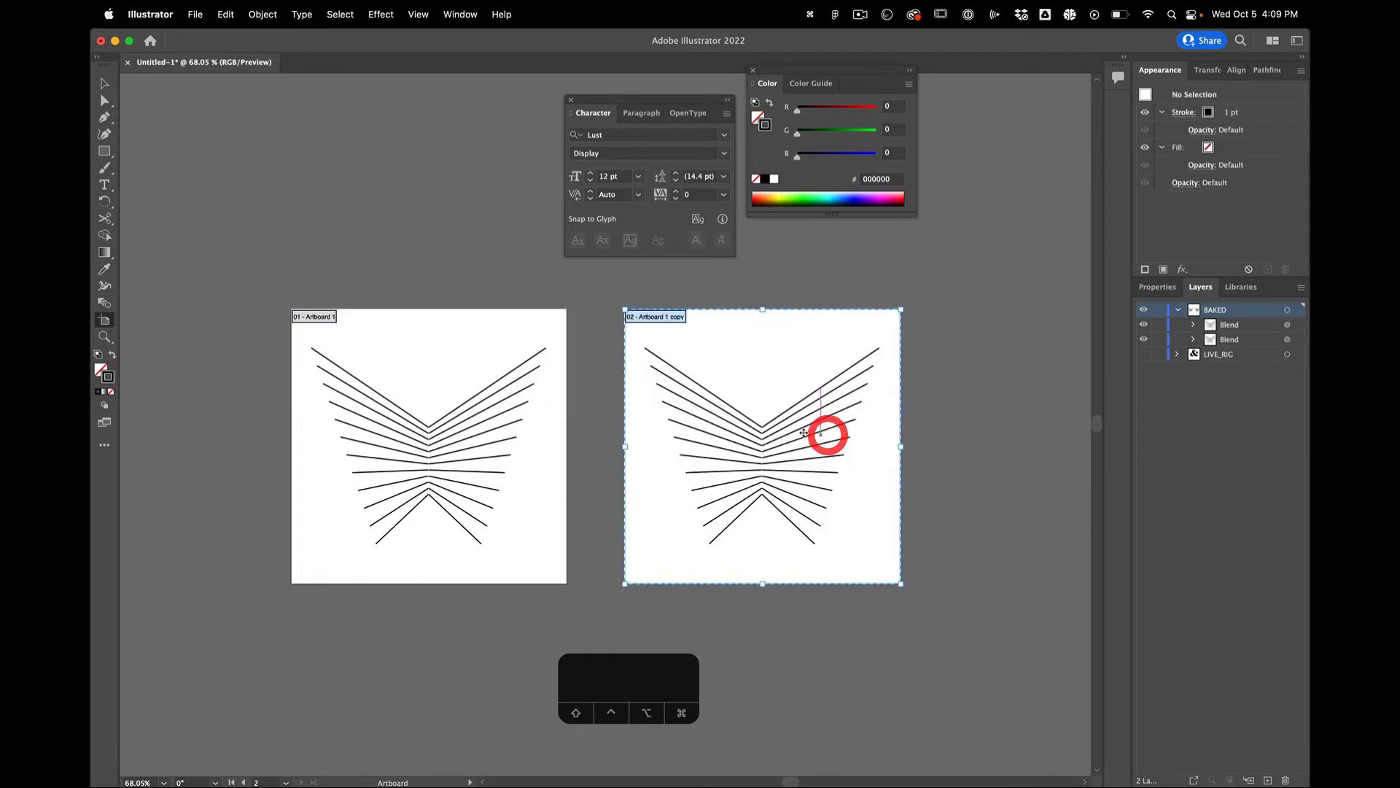
Delete the copied line blend from the new second artboard
key("v")
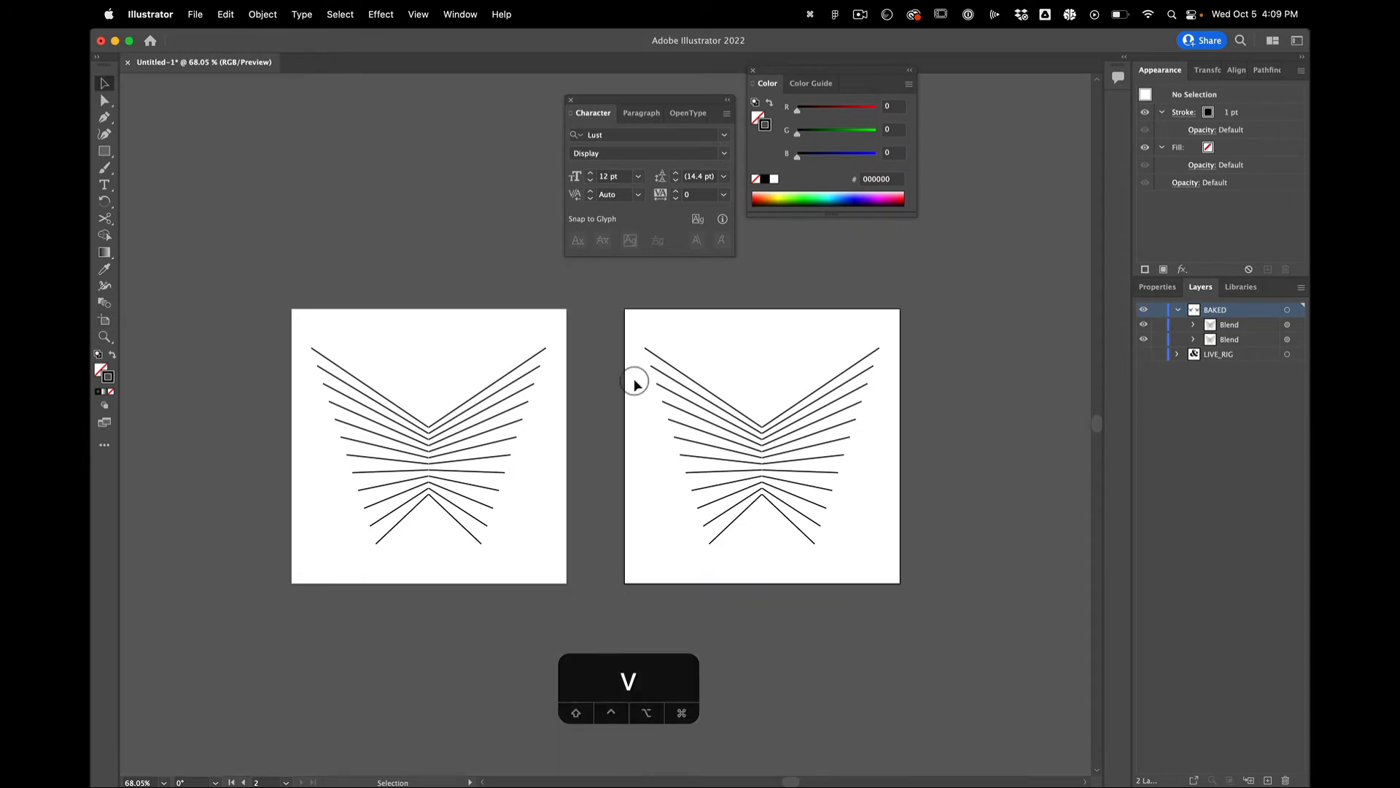
left_click(803, 457)
key("BackSpace")
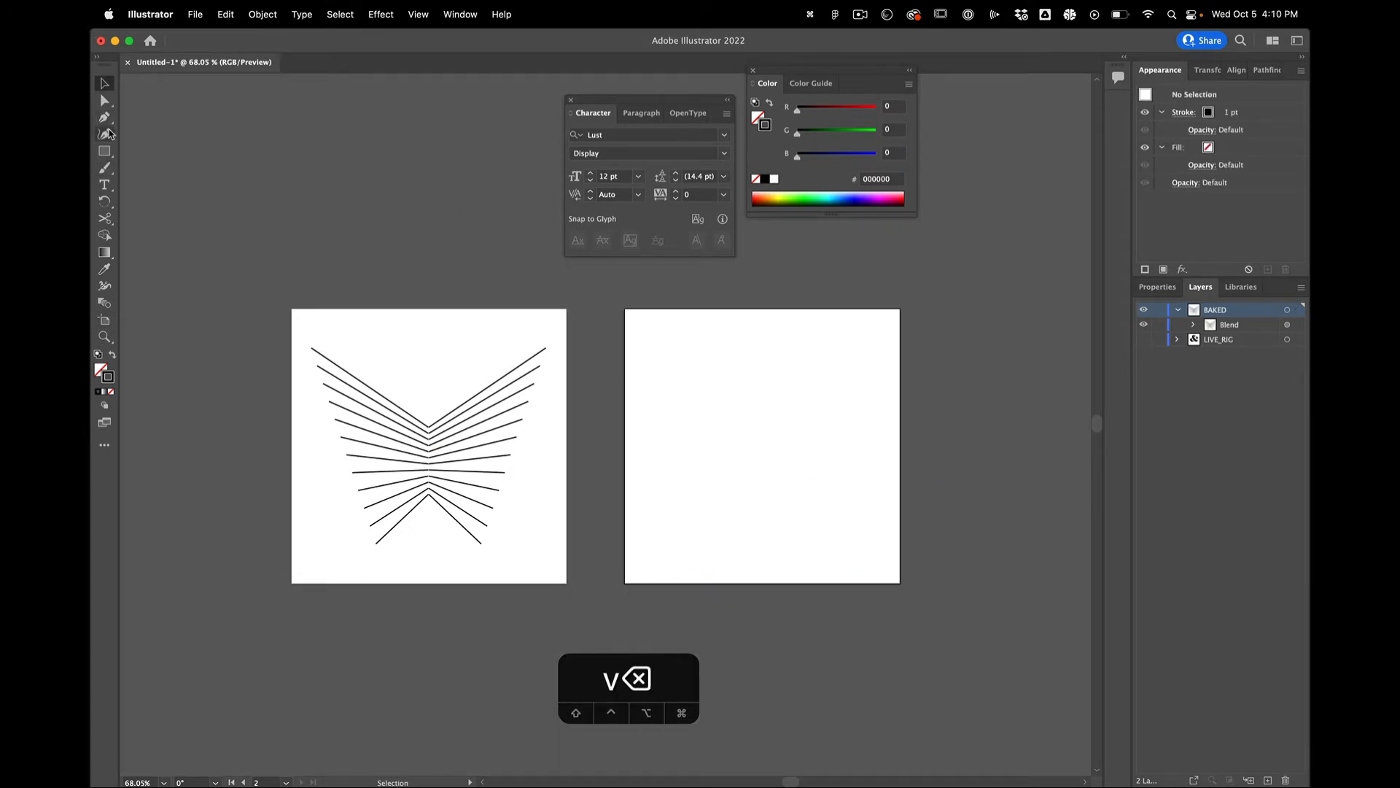
Draw two separate line segments on the empty second artboard, one rising to the right and a shorter one falling slightly below it
left_click(104, 167)
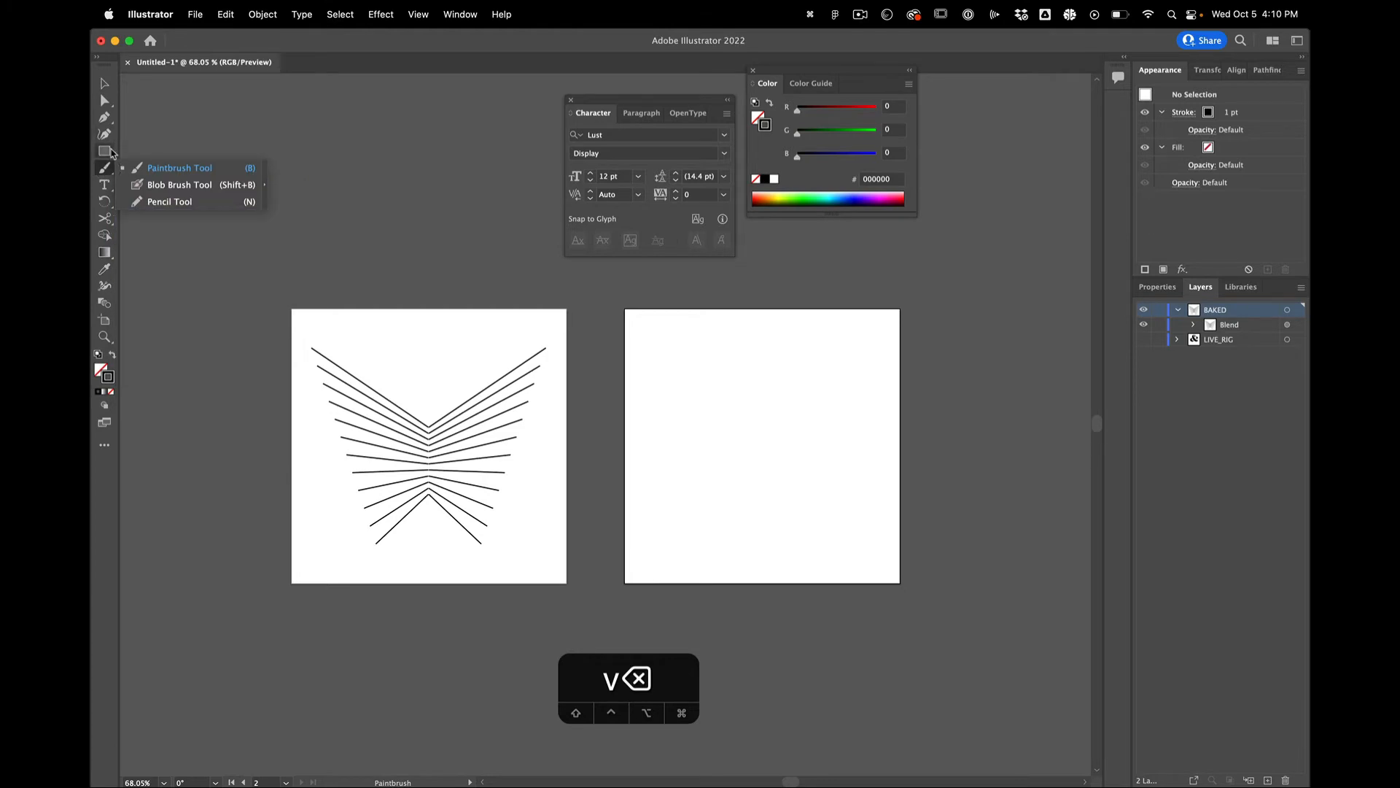
left_click(105, 151)
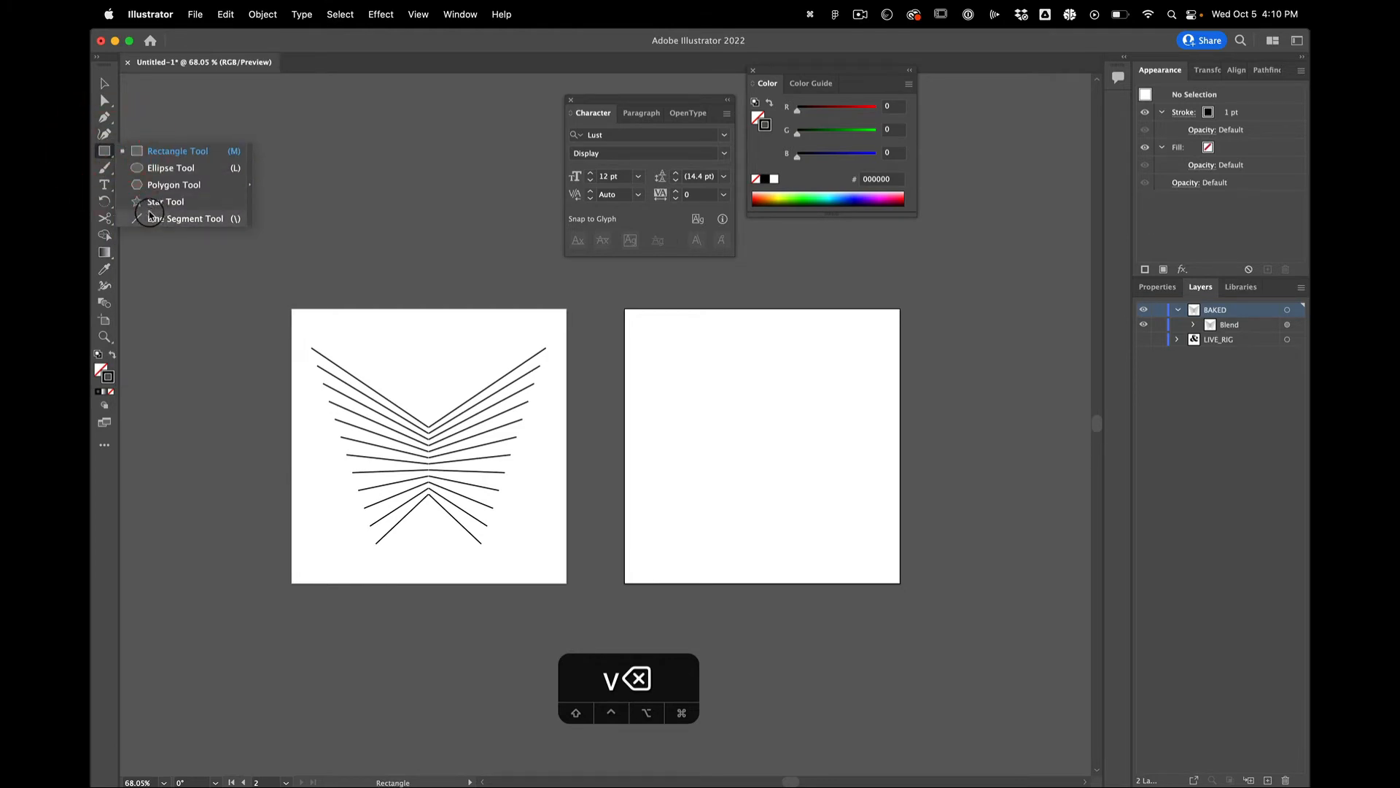
left_click(154, 219)
mouse_move(723, 380)
left_mouse_down()
mouse_move(863, 362)
mouse_move(851, 329)
left_mouse_up()
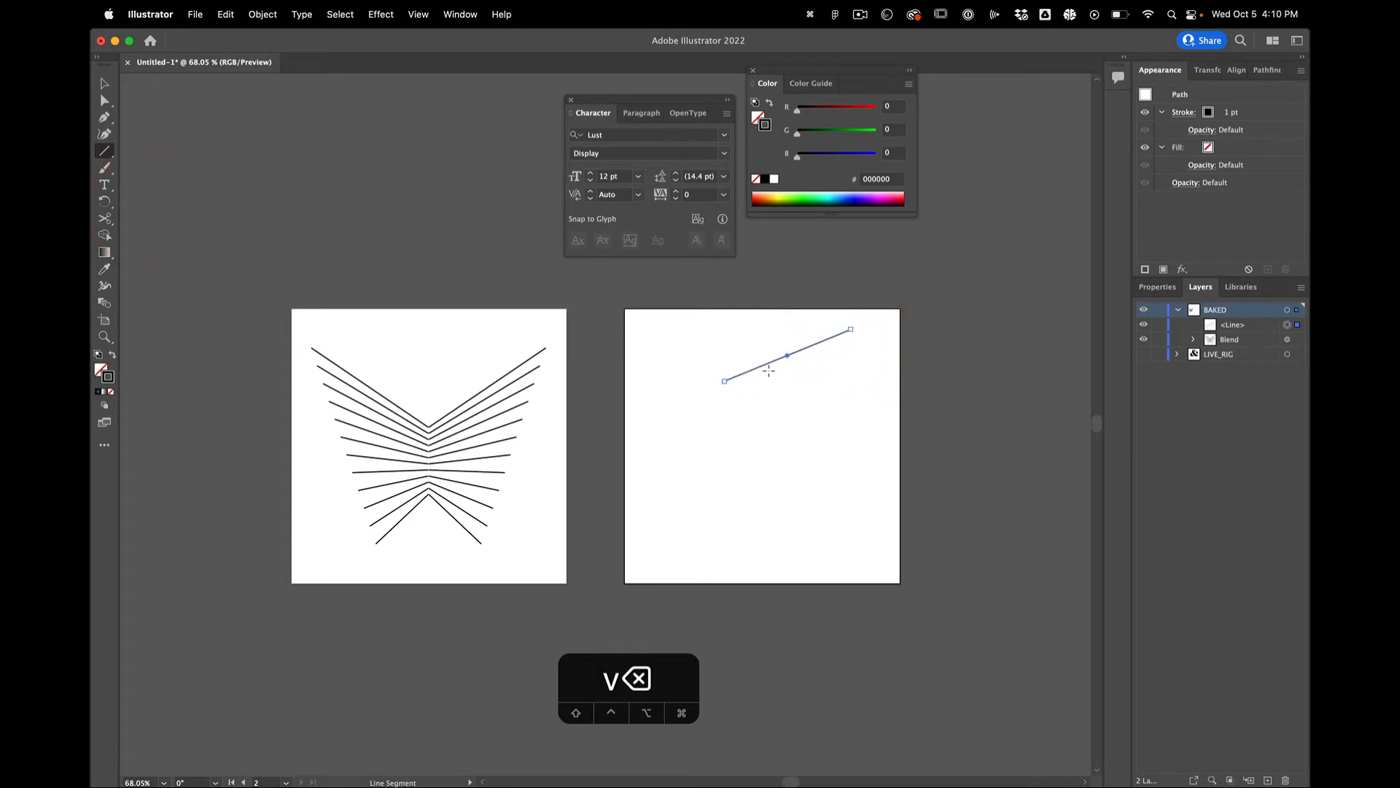
left_click_drag(769, 370, 875, 387)
Move both new lines down a little together and group them
key("v")
left_click_drag(742, 325, 861, 447)
left_click_drag(840, 386, 843, 432)
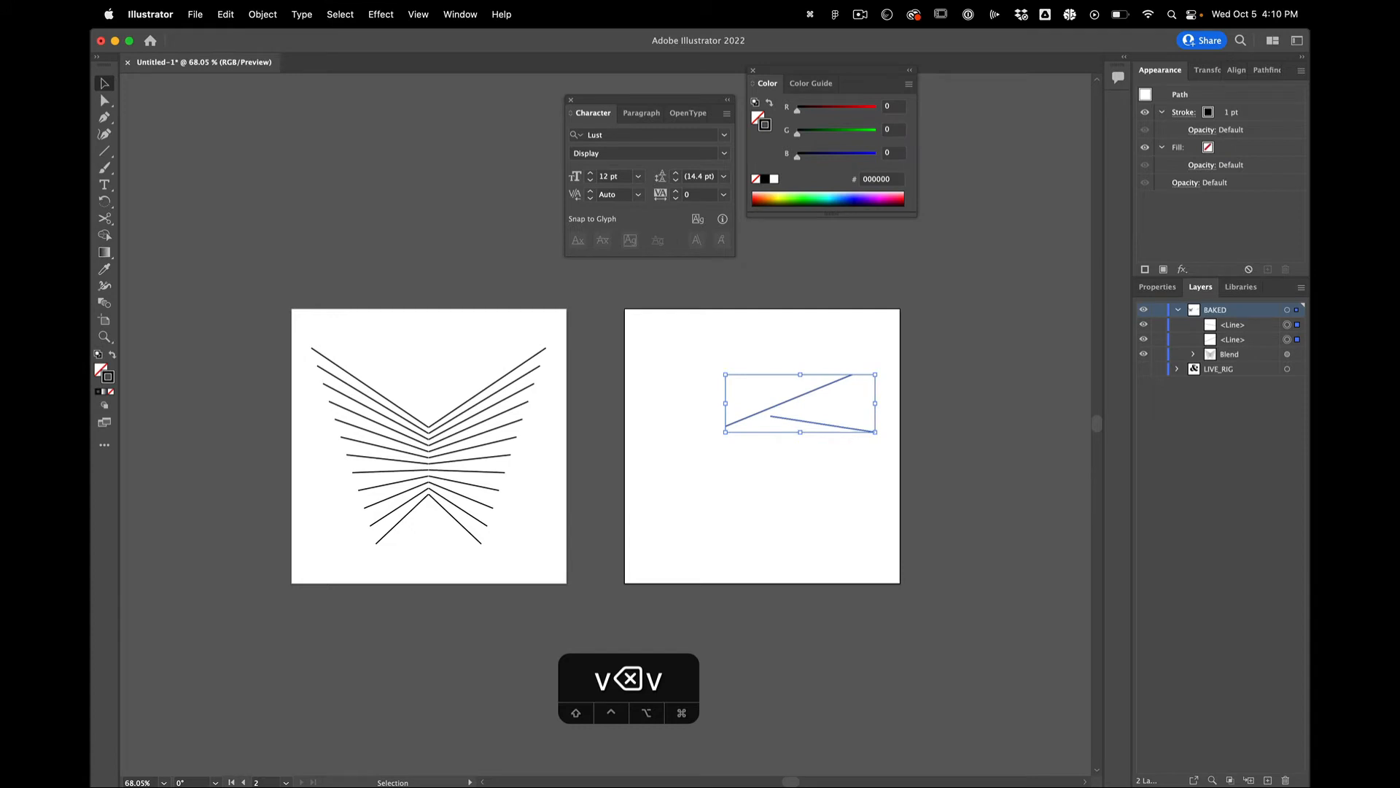
key("a")
key("v")
key("super+g")
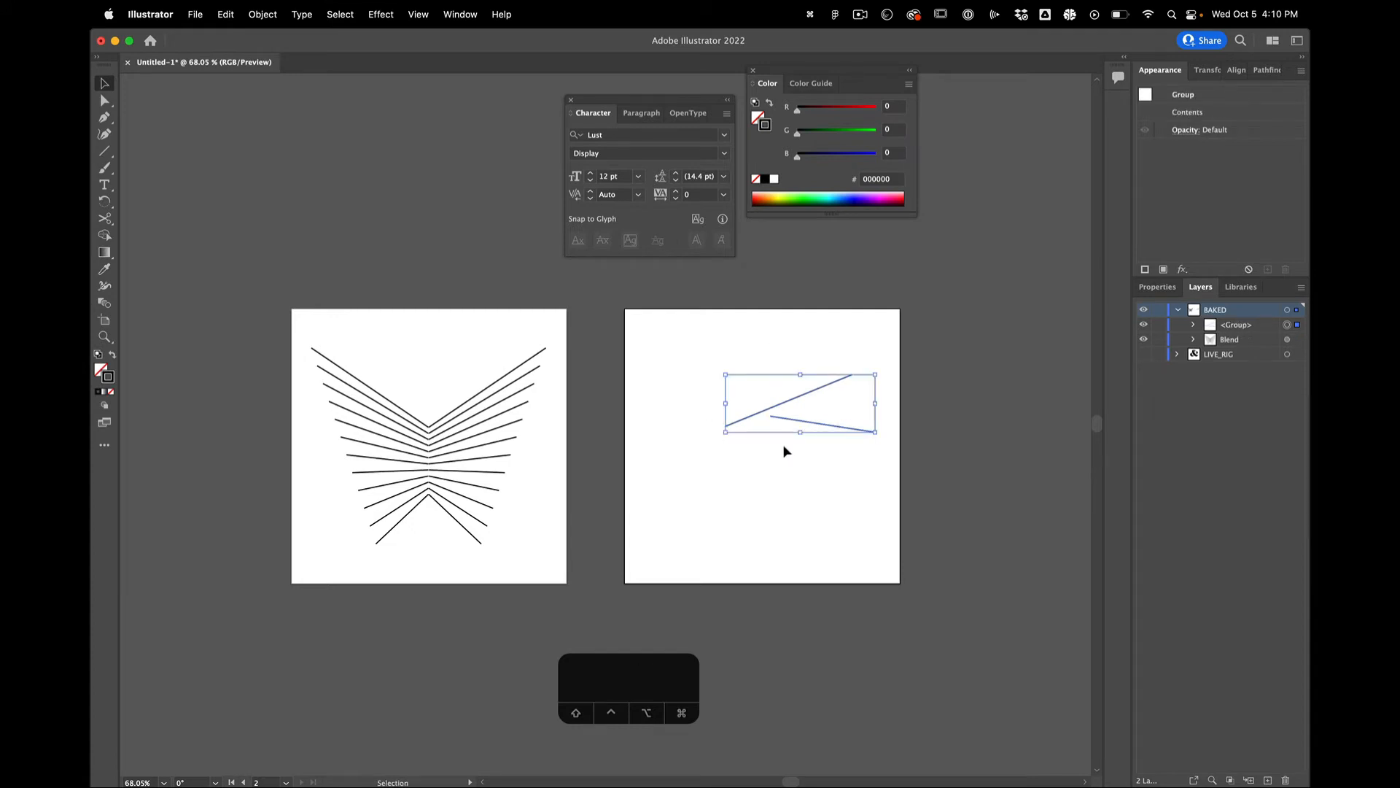
Try a Transform effect with 4 copies on the grouped lines on the second artboard
left_click(1183, 270)
mouse_move(1208, 352)
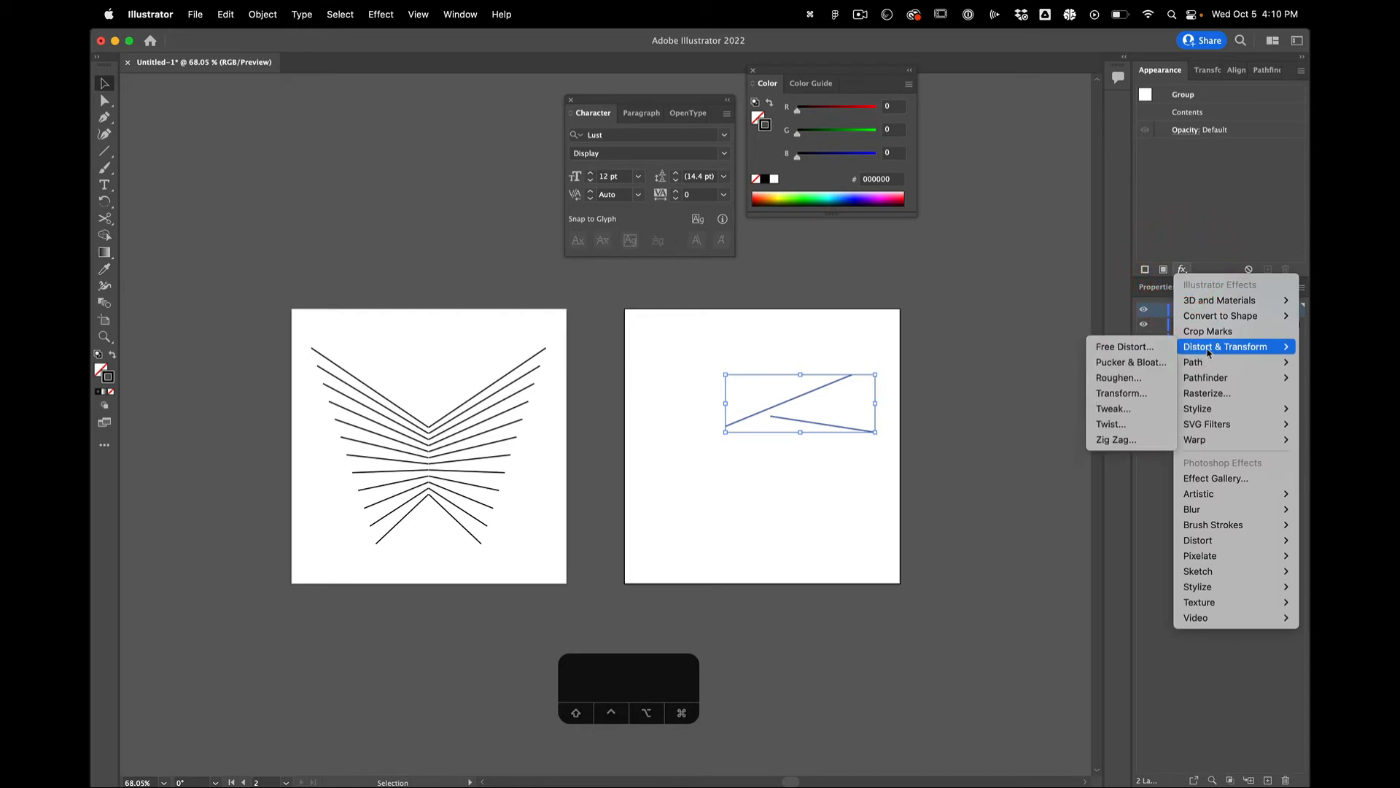
left_click(1129, 393)
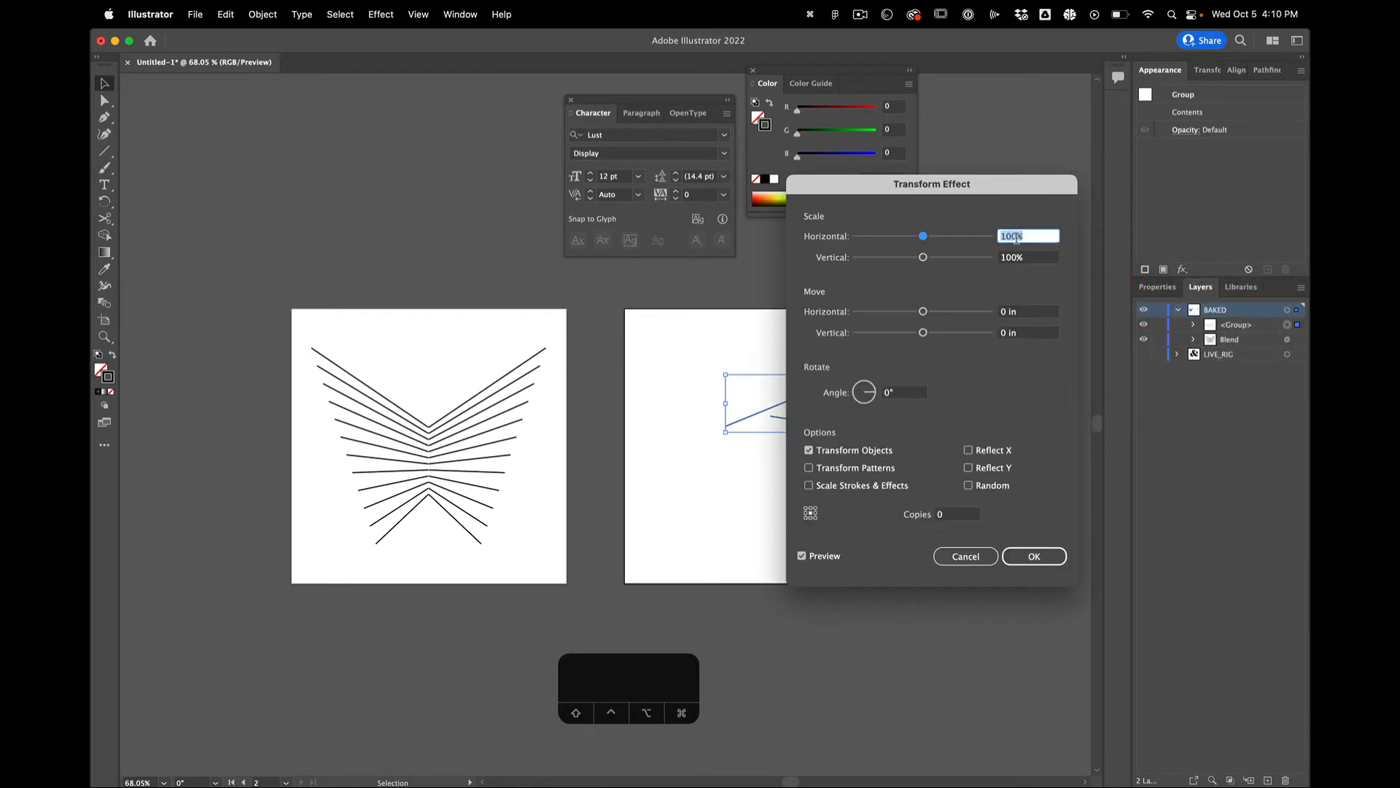
left_click_drag(966, 183, 1116, 130)
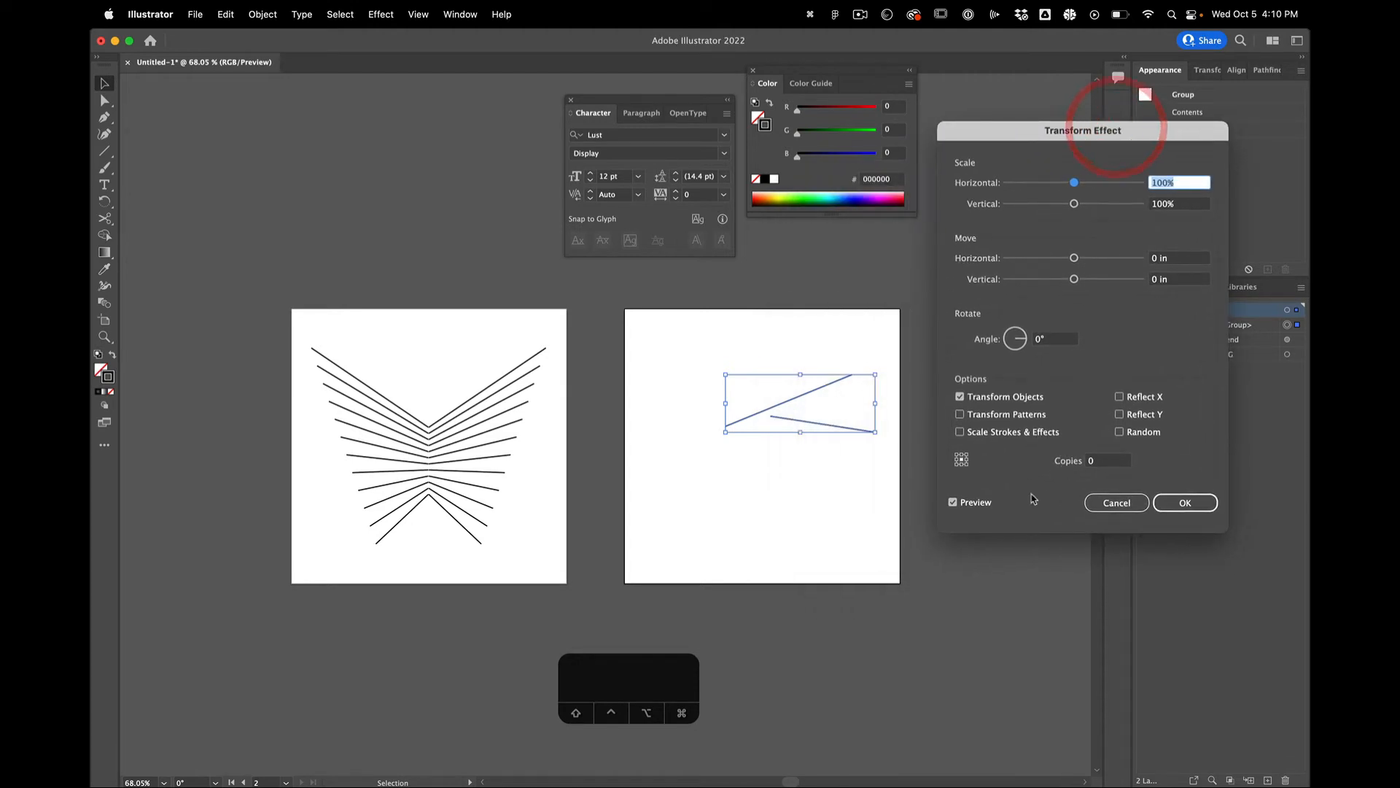
left_click(1102, 462)
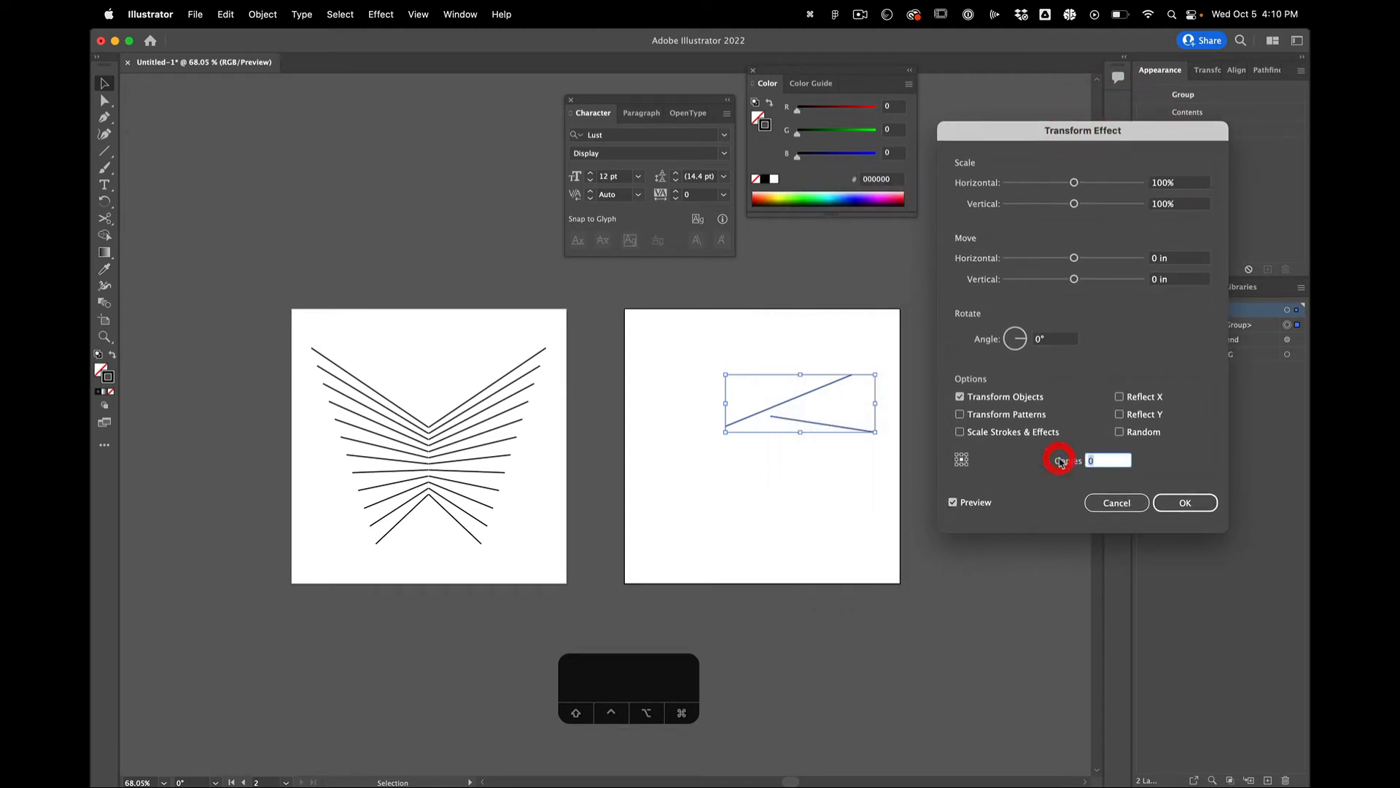
key("Up")
key("Up")
key("Up")
key("Up")
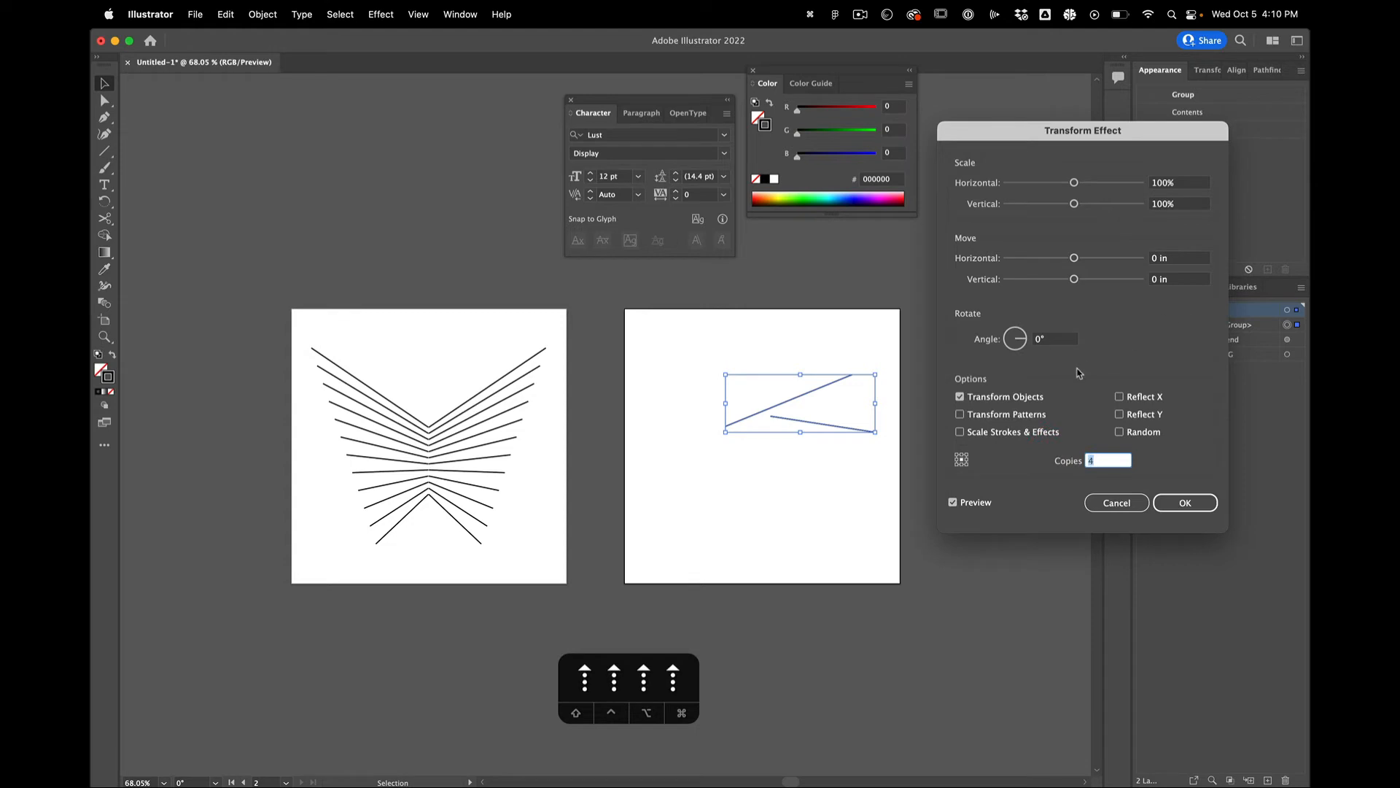
Try different rotation angles for the Transform effect's copies, settling on 11°
left_click(1053, 343)
left_click(1036, 339)
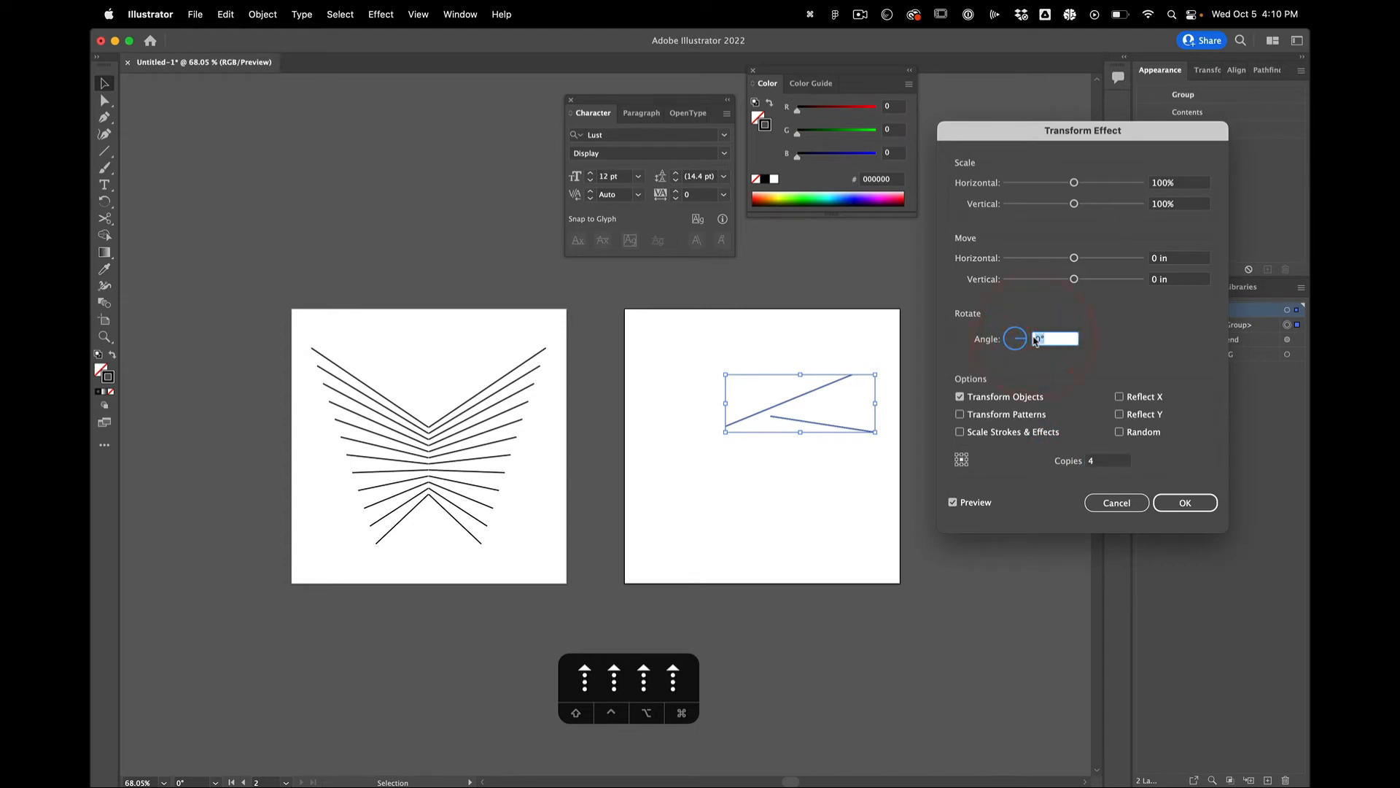
key("Up")
key("Up")
key("Up")
key("Up")
key("Up")
key("Up")
key("Up")
key("Up")
key("Up")
key("Up")
key("Up")
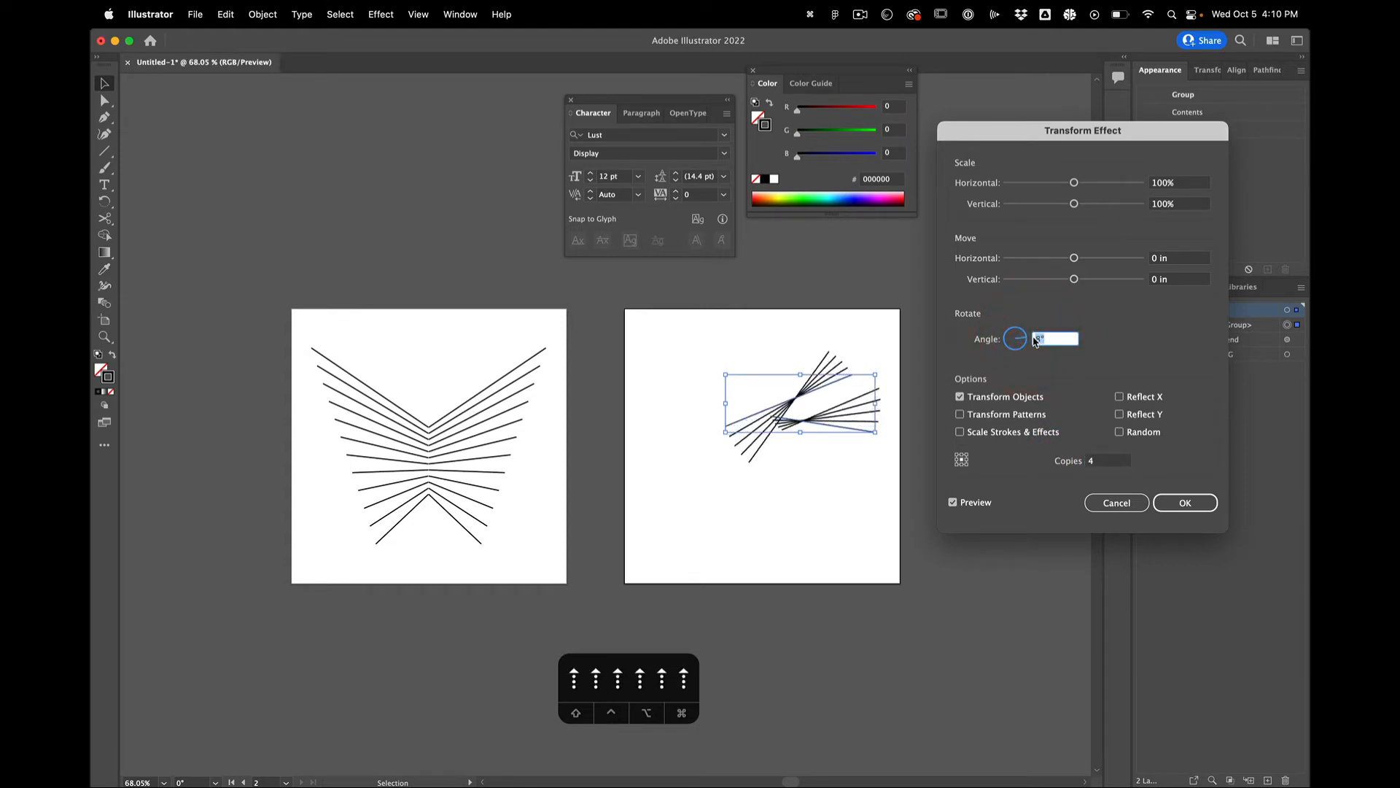
key("Up")
key("Up")
key("Up")
key("Up")
key("Down")
key("Down")
key("Down")
key("Down")
key("Down")
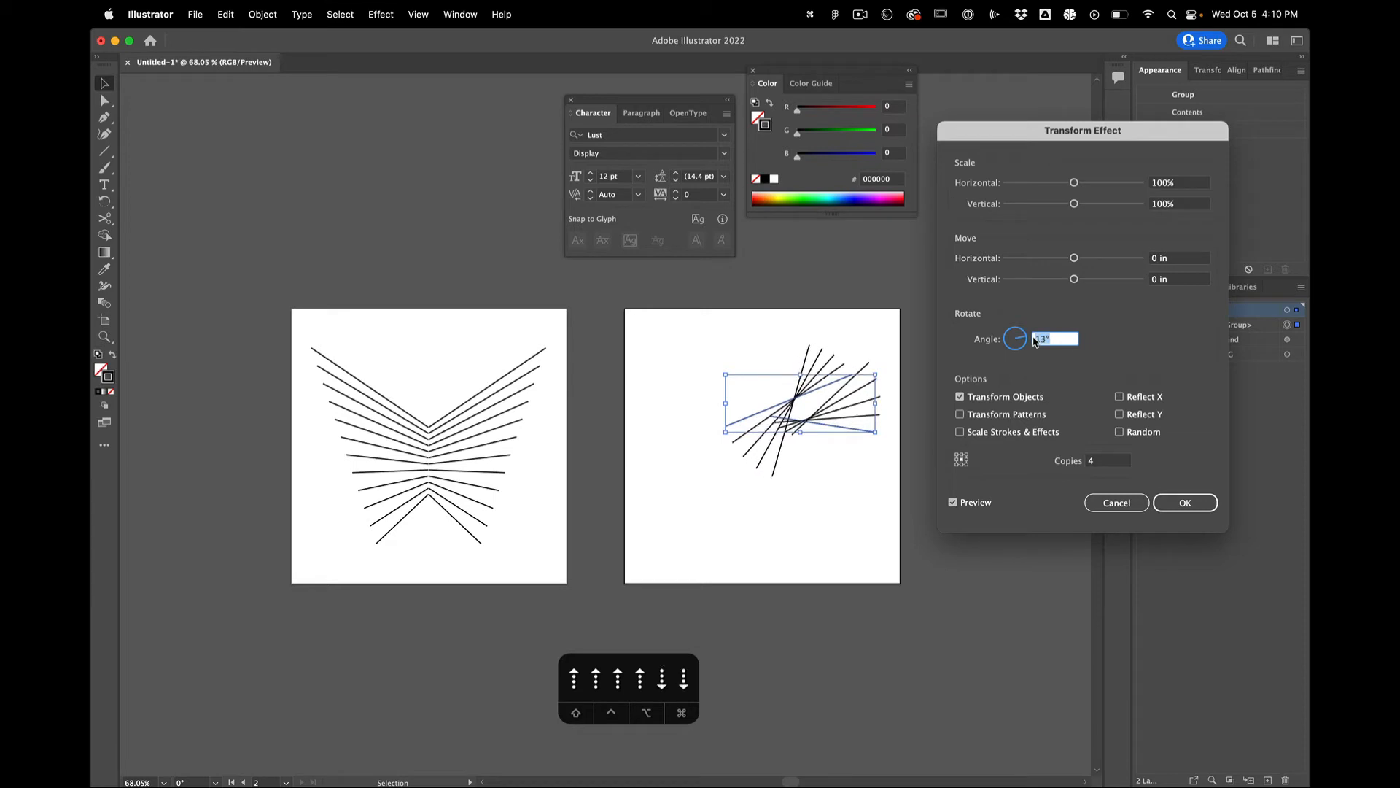
key("Up")
key("Up")
key("Up")
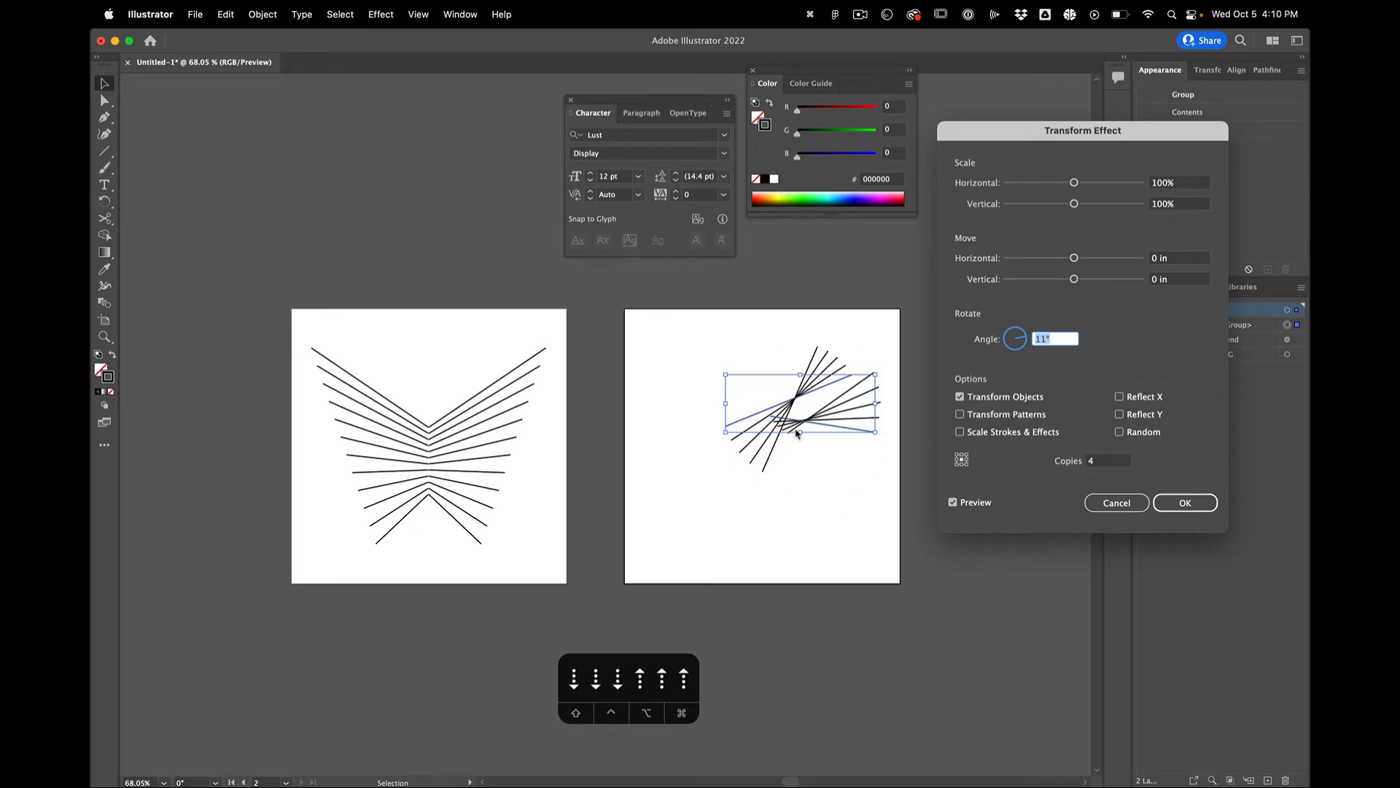
Try rotating the copies around the group's middle-left reference point, bringing the angle to 8°
left_click(957, 464)
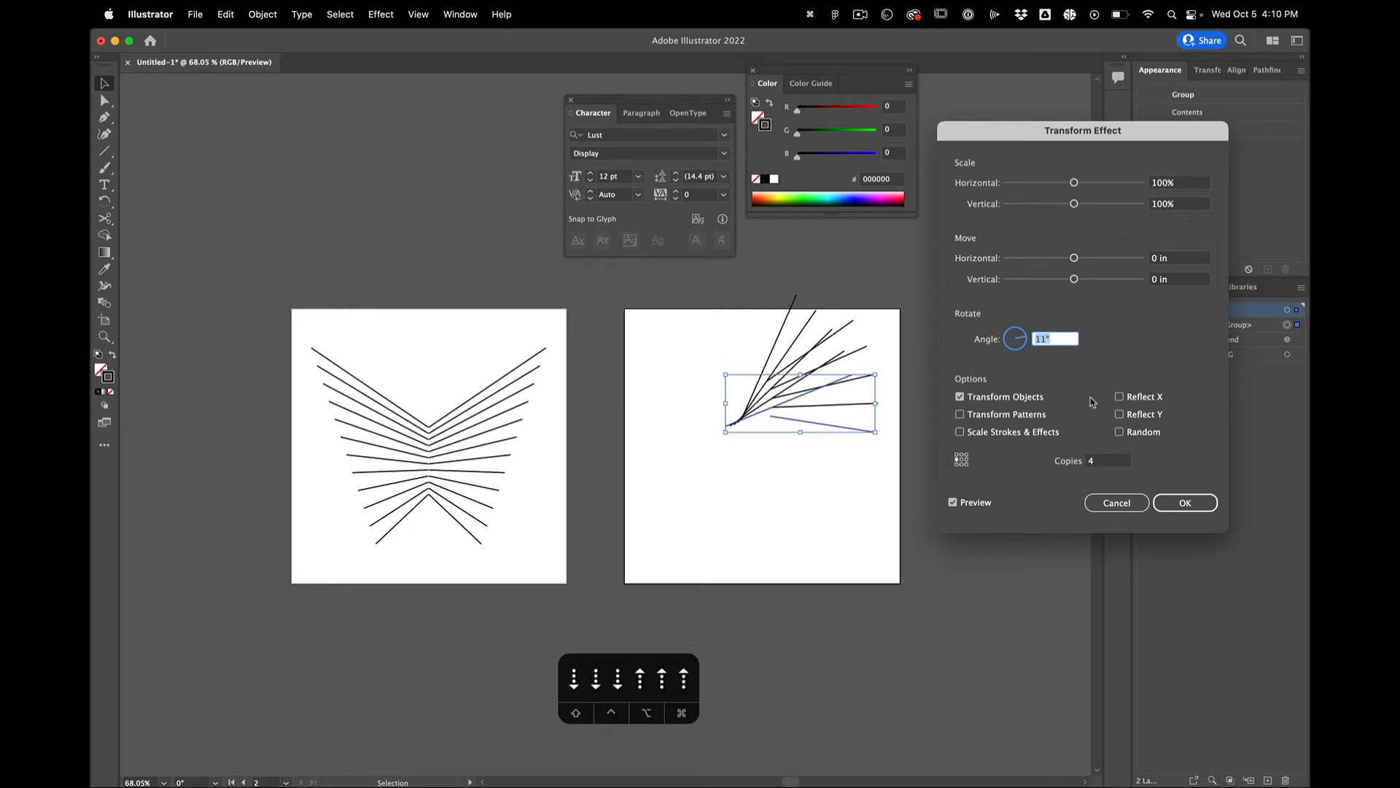
key("Up")
key("Up")
key("Up")
key("Up")
key("Up")
key("Up")
key("Up")
key("Up")
key("Up")
key("Up")
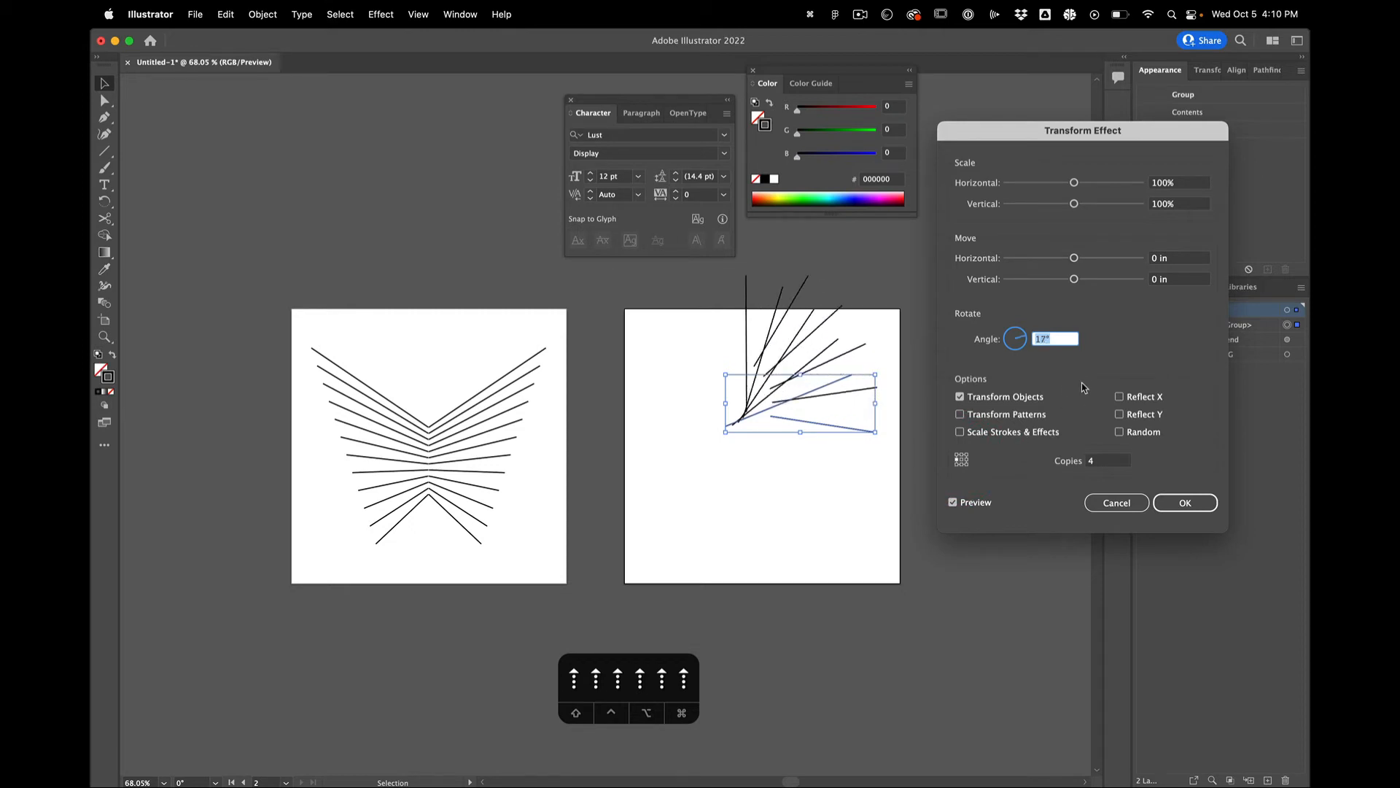
key("Down")
key("Down")
key("Down")
key("Down")
key("Down")
key("Down")
key("Down")
key("Down")
key("Down")
key("Down")
key("Down")
key("Down")
key("Down")
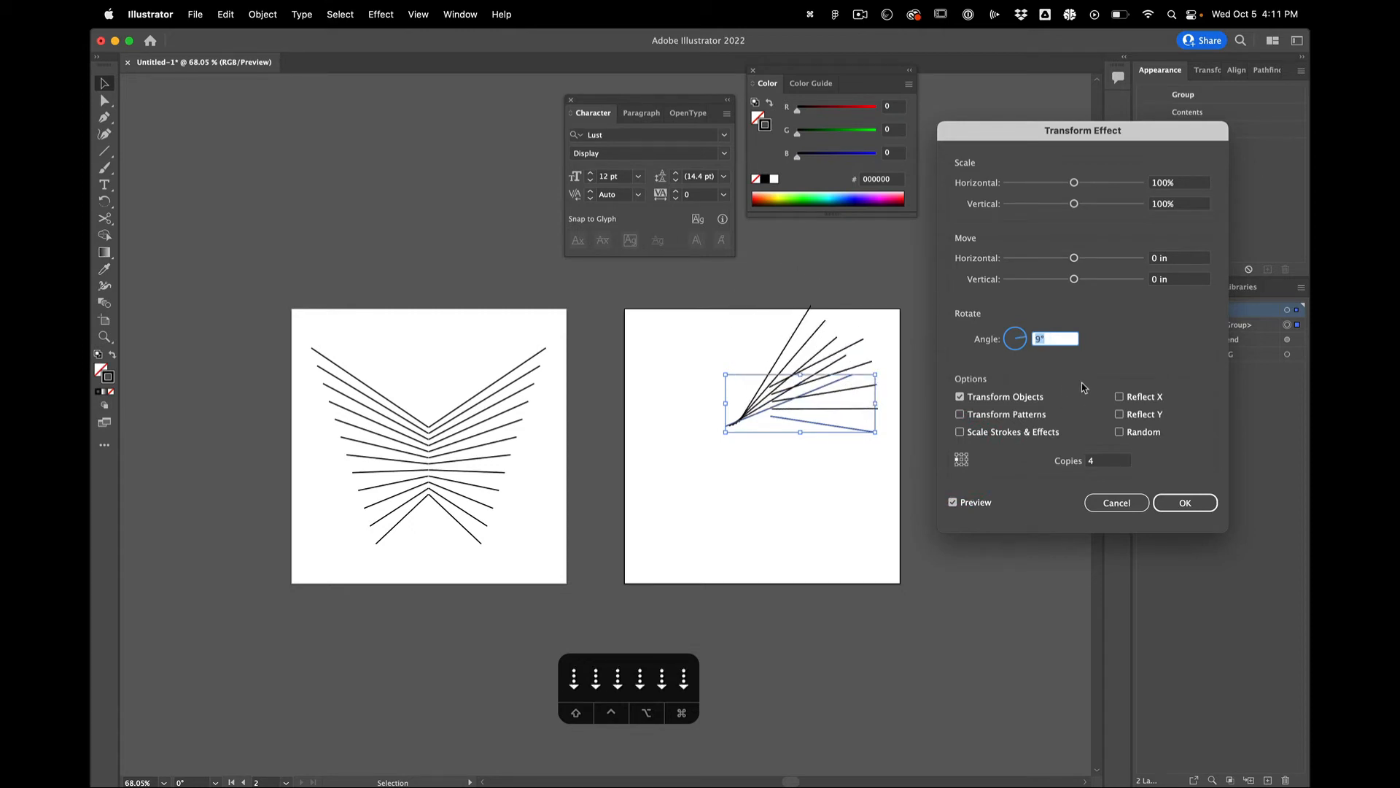
Try increasing the Transform effect's copies to 45 so the lines fan out into a full circle
left_click(1079, 462)
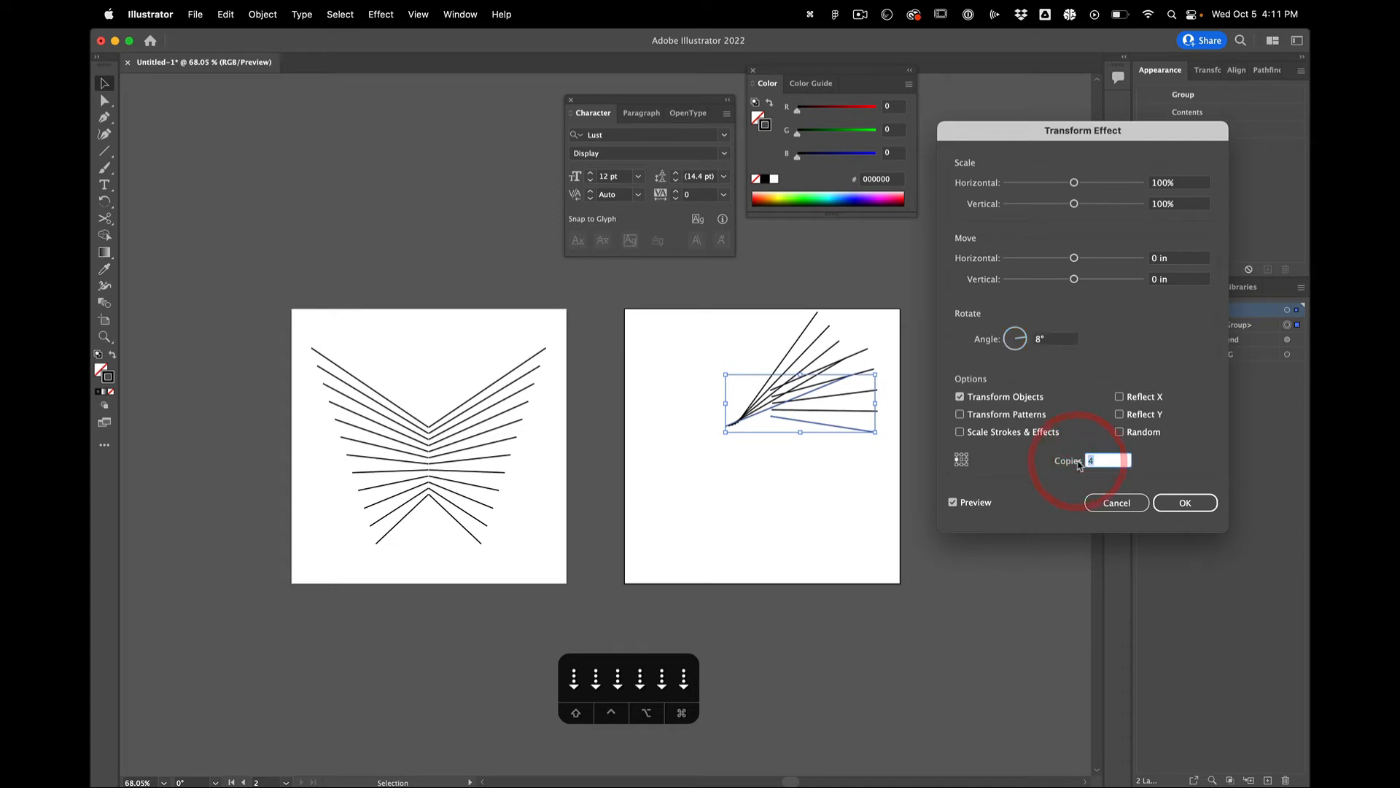
key("Up")
key("Up")
key("Up")
key("Up")
key("Up")
key("Up")
key("Up")
key("Up")
key("Up")
key("Up")
key("Up")
key("Up")
key("Up")
key("Up")
key("Up")
key("Up")
key("Up")
key("Up")
key("Up")
key("Up")
key("Up")
key("Up")
key("Up")
key("Up")
key("Up")
key("Up")
key("Up")
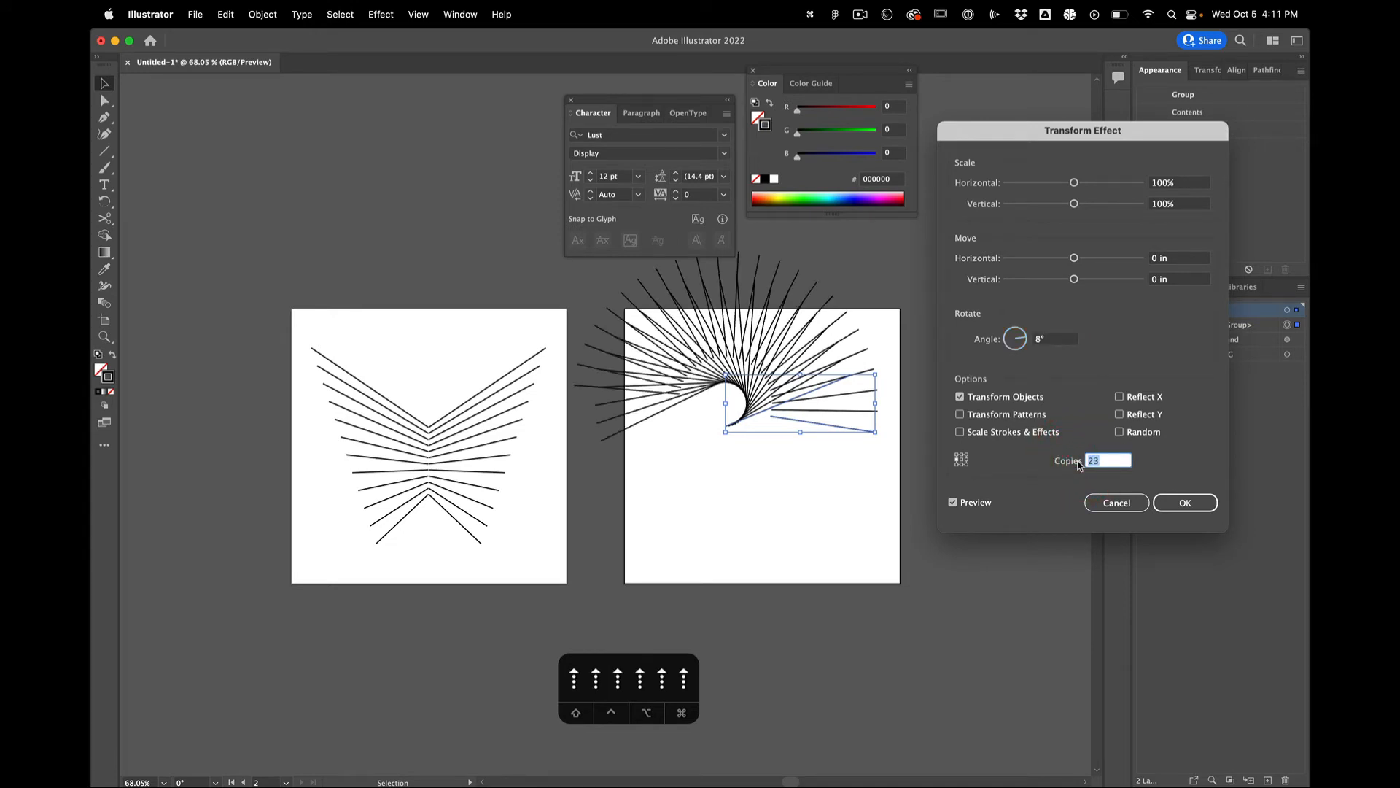
key("Up")
key("Up")
key("Up")
key("Up")
key("Up")
key("Up")
key("Up")
key("Up")
key("Up")
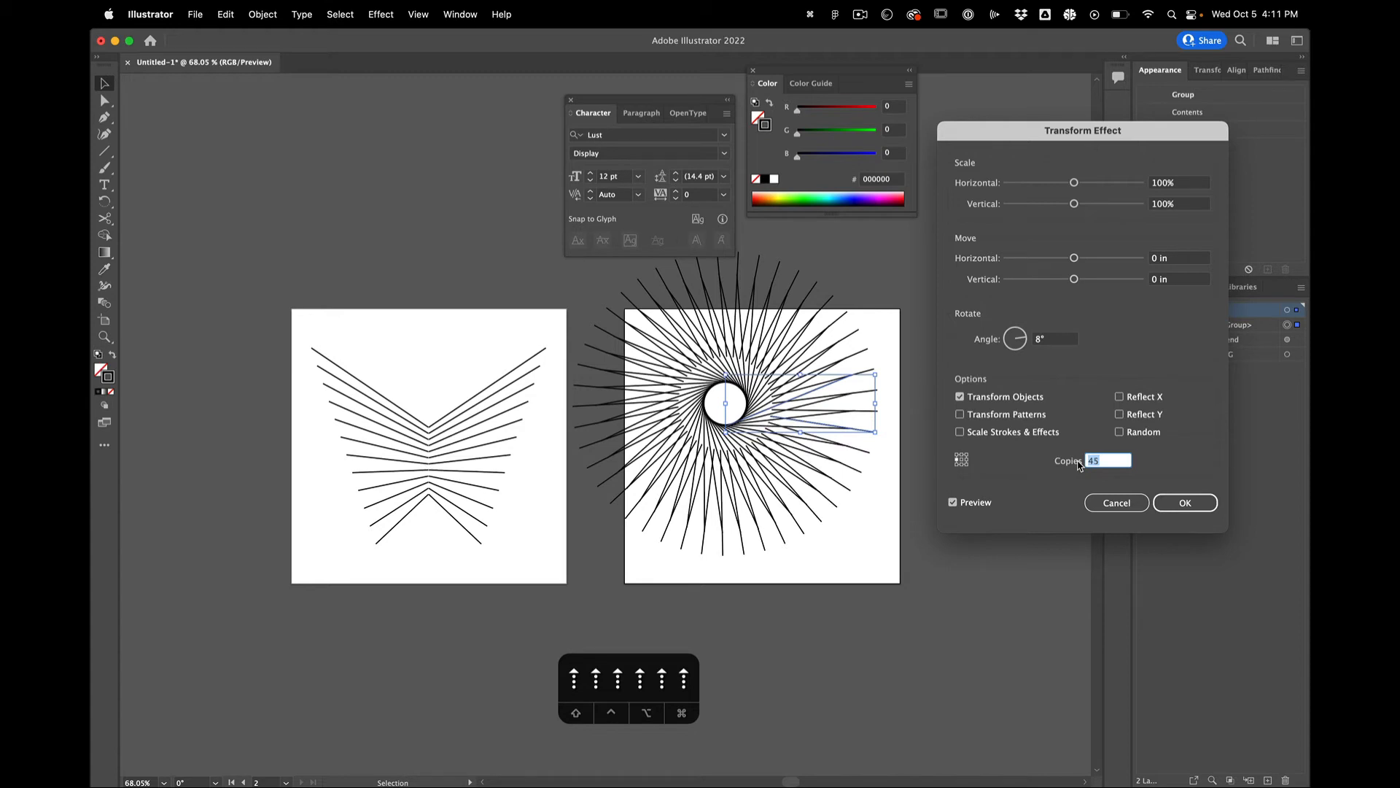
Reduce the Transform effect's copies to 0 and cancel the effect
key("Down")
key("Down")
key("Down")
key("Down")
key("Down")
key("Down")
key("Down")
key("Down")
key("Down")
key("Down")
key("Down")
key("Down")
key("Down")
key("Down")
key("Down")
key("Down")
key("Down")
key("Down")
key("Down")
key("Down")
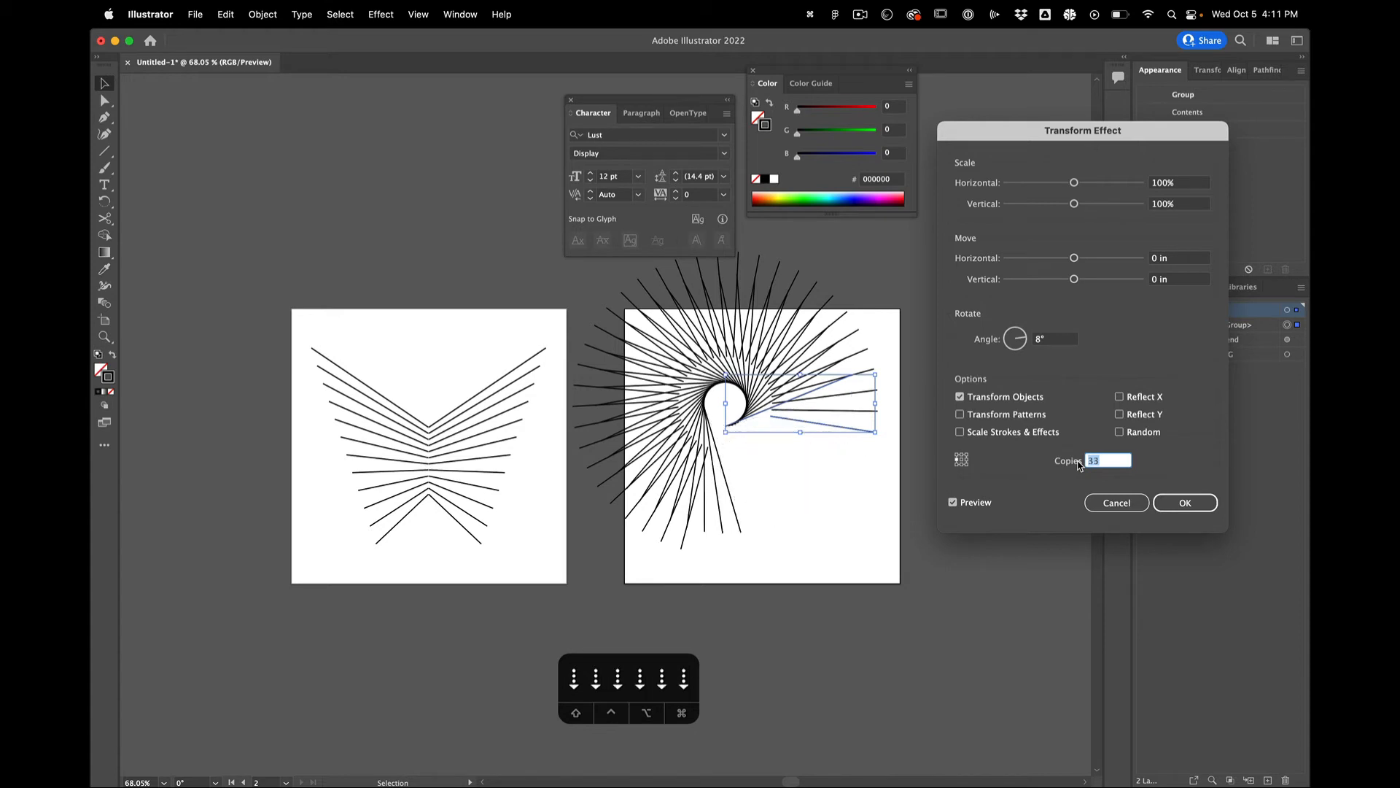
key("Down")
key("Down")
key("Down")
key("Down")
key("Down")
key("Down")
key("Down")
key("Down")
key("Down")
key("Down")
key("Down")
key("Down")
key("Down")
key("Down")
key("Down")
key("Down")
key("Down")
key("Down")
key("Down")
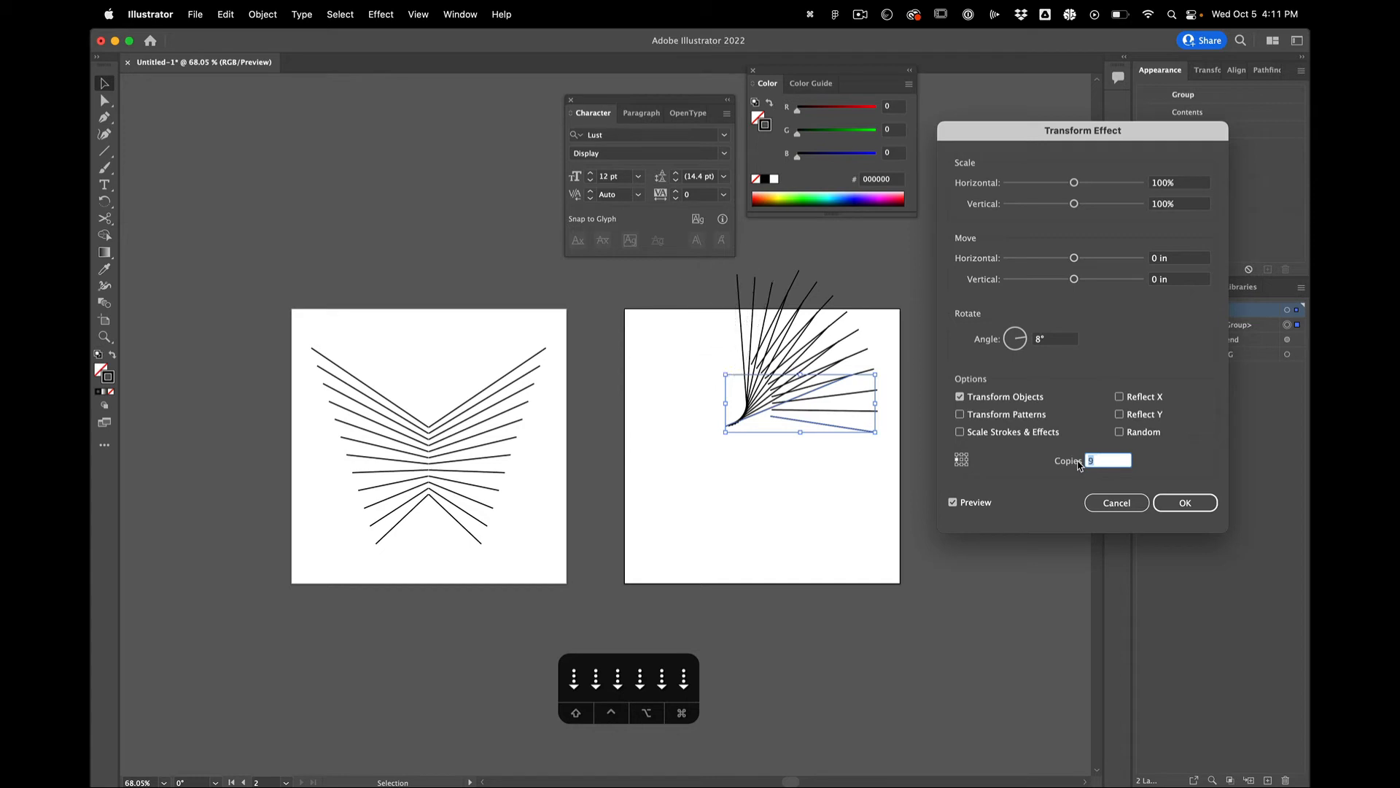
key("Down")
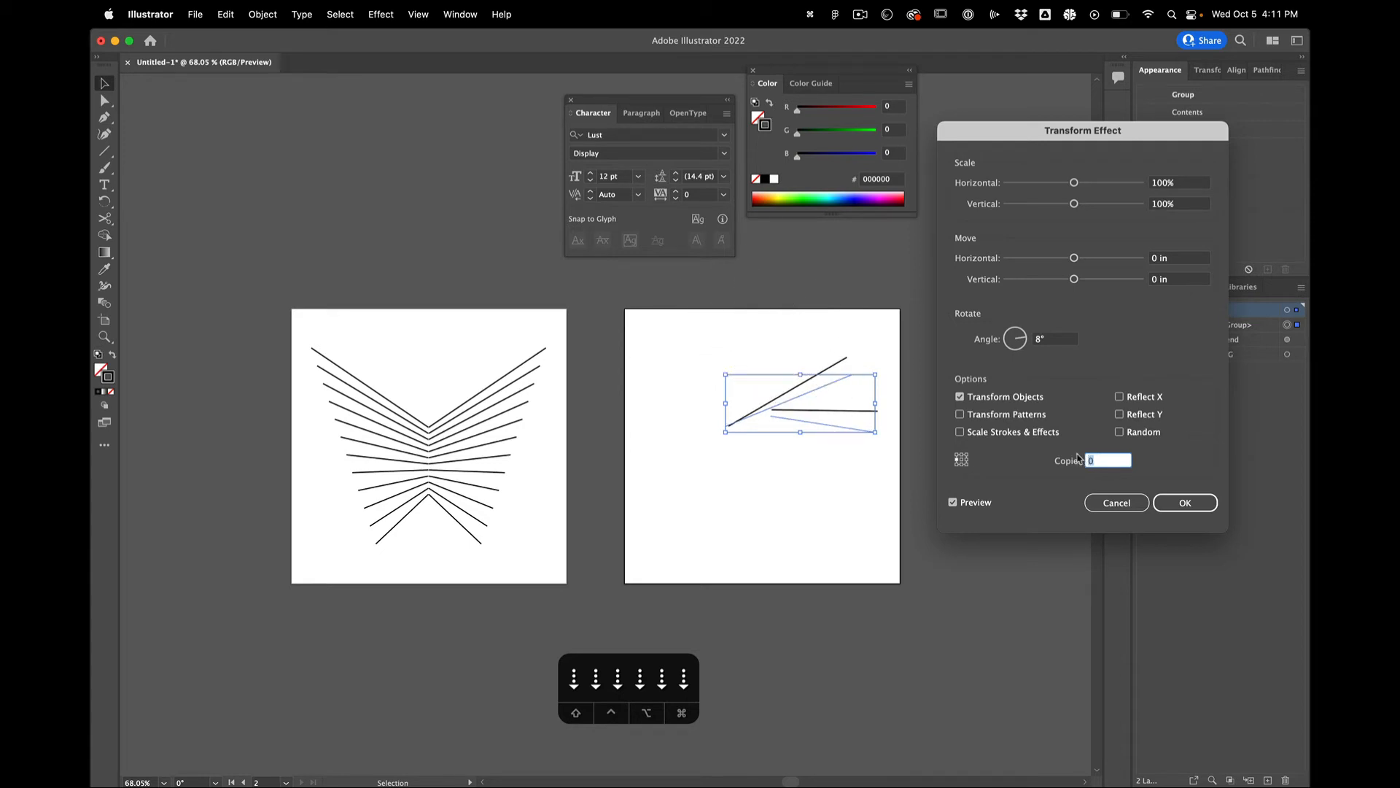
left_click(1108, 503)
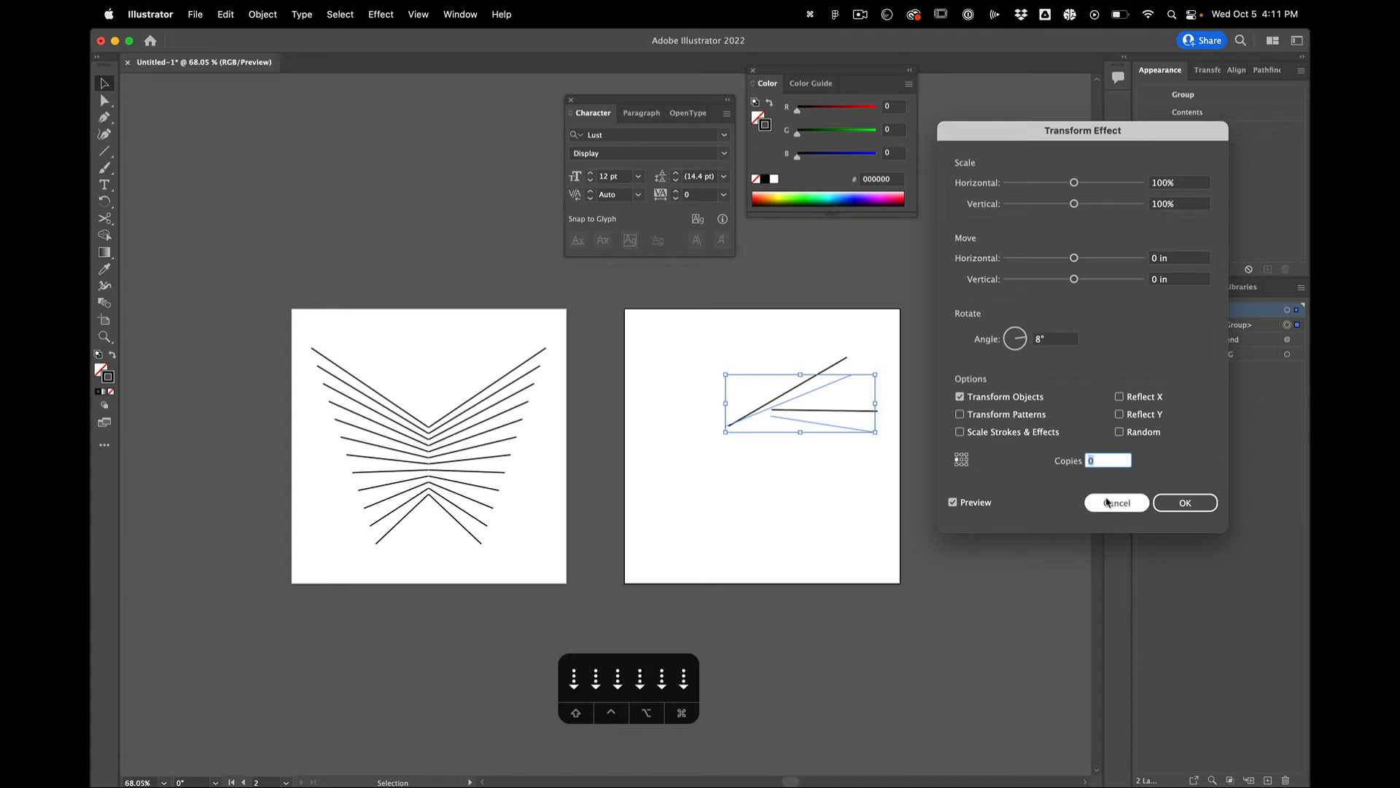
Draw a square that extends beyond the second artboard on all sides and remove its stroke
left_click(783, 327)
scroll(732, 354, "down", 3)
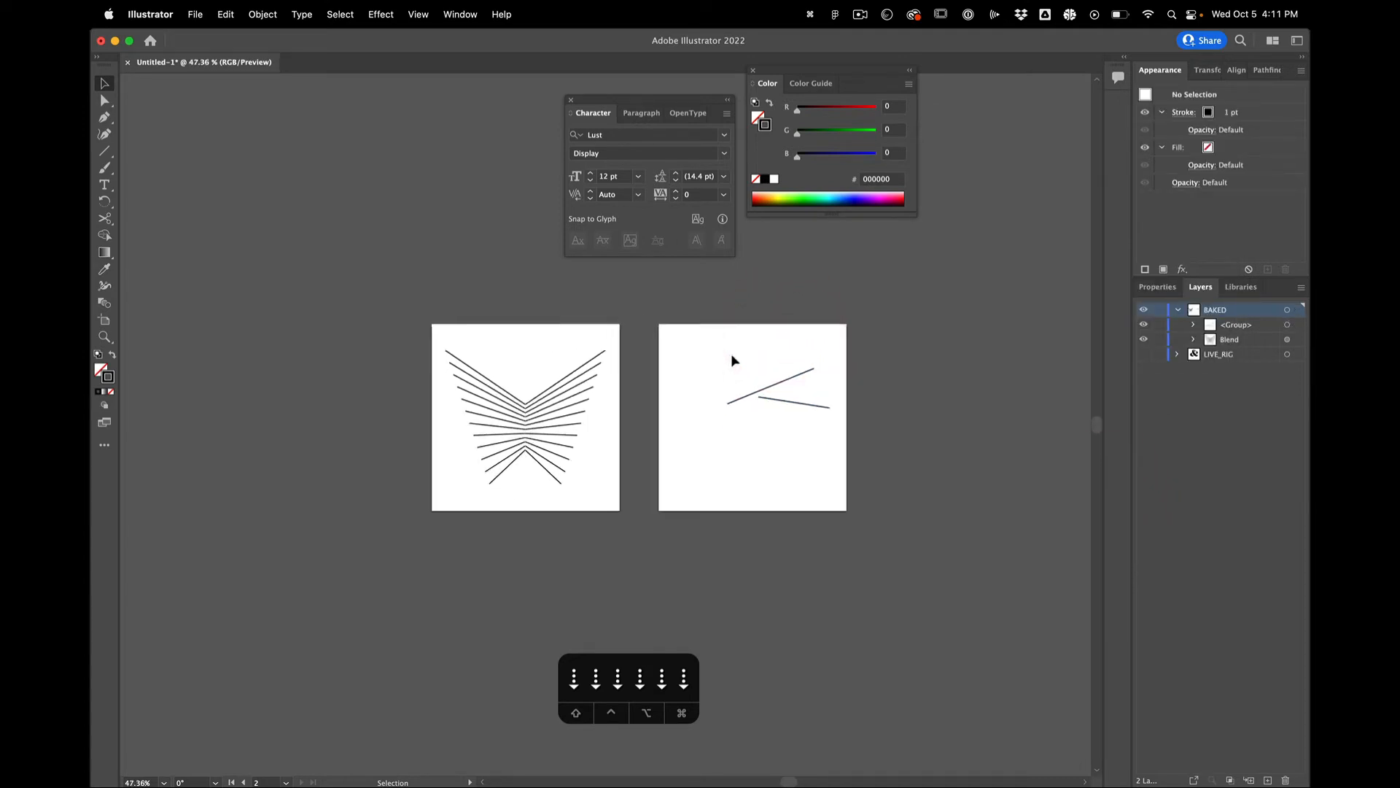
left_click(754, 390)
left_click(744, 475)
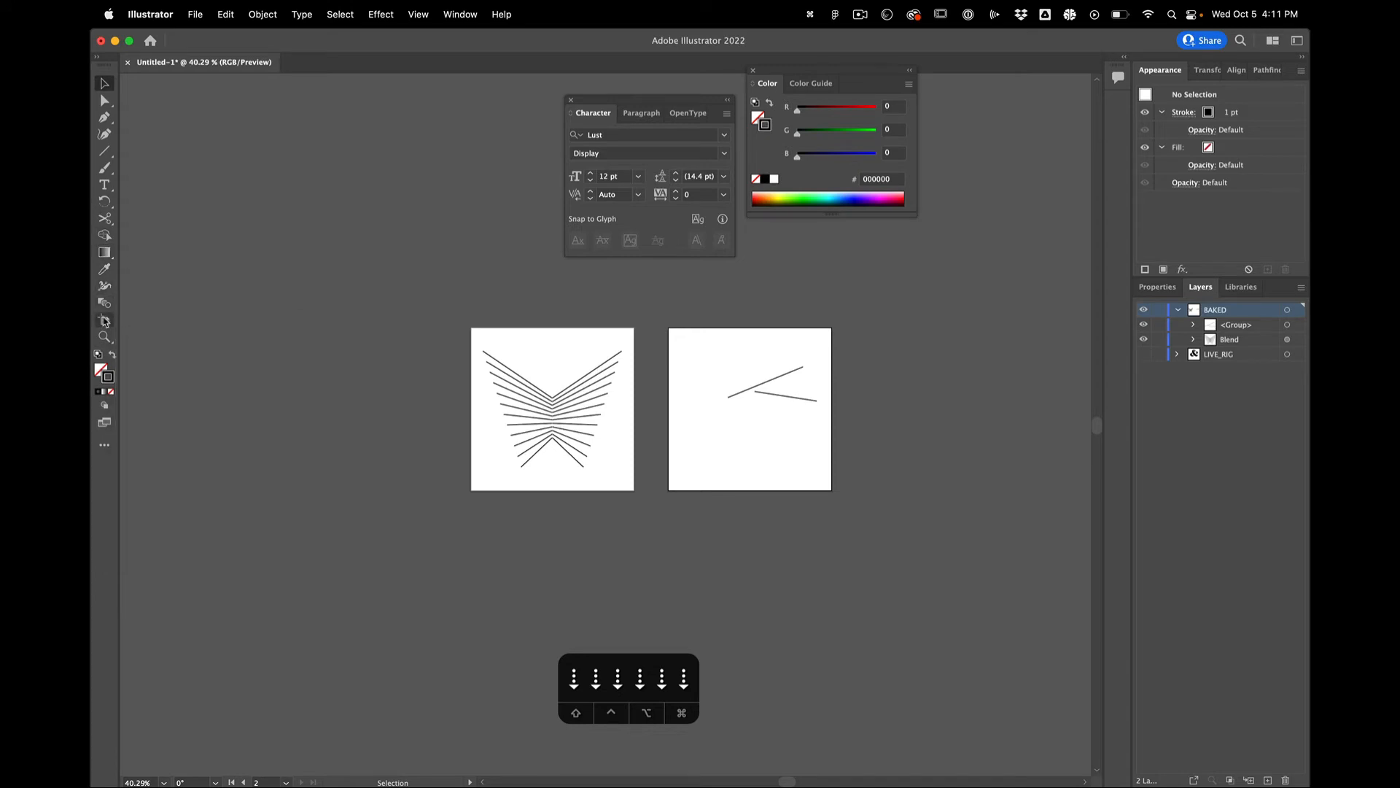
left_click(105, 151)
left_click(135, 148)
left_click_drag(653, 288, 874, 508)
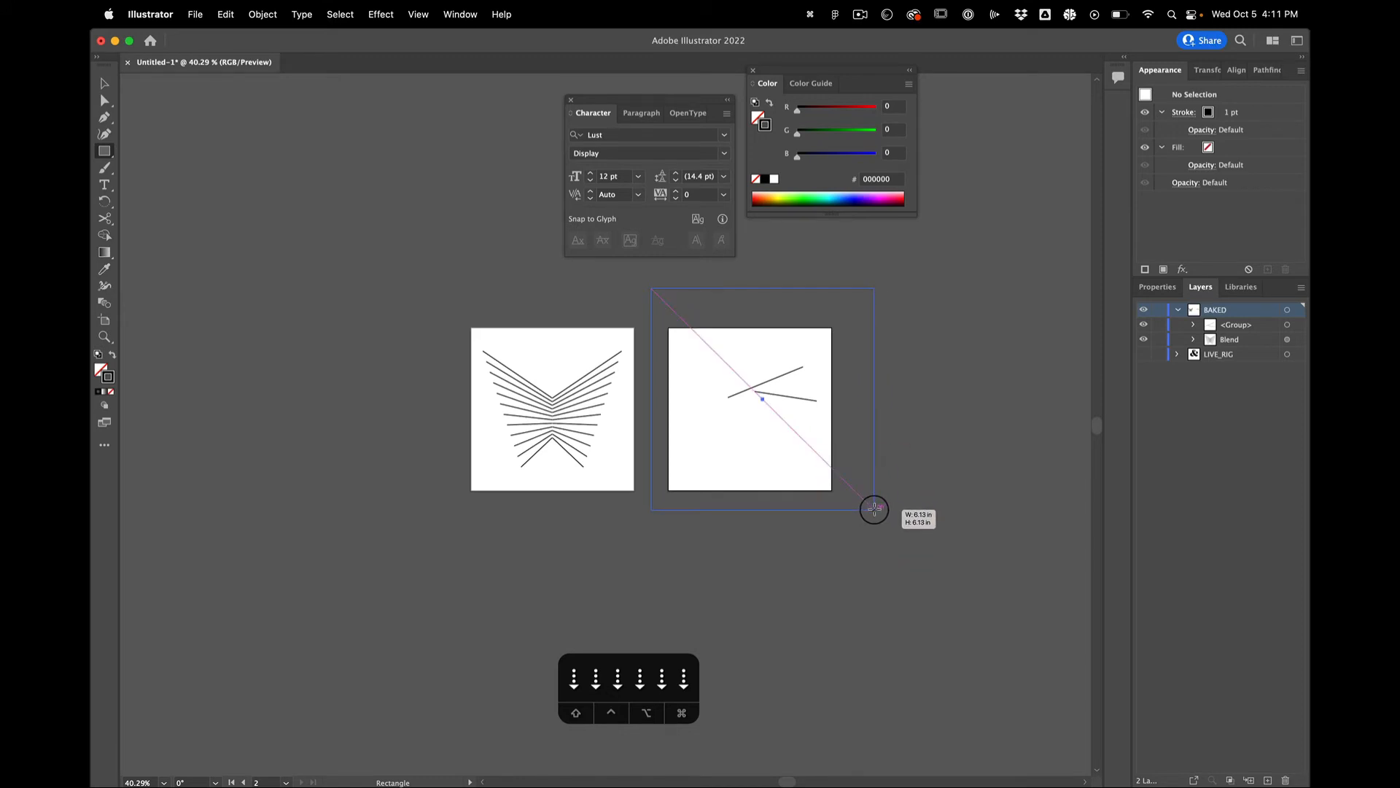
left_click_drag(877, 511, 909, 543)
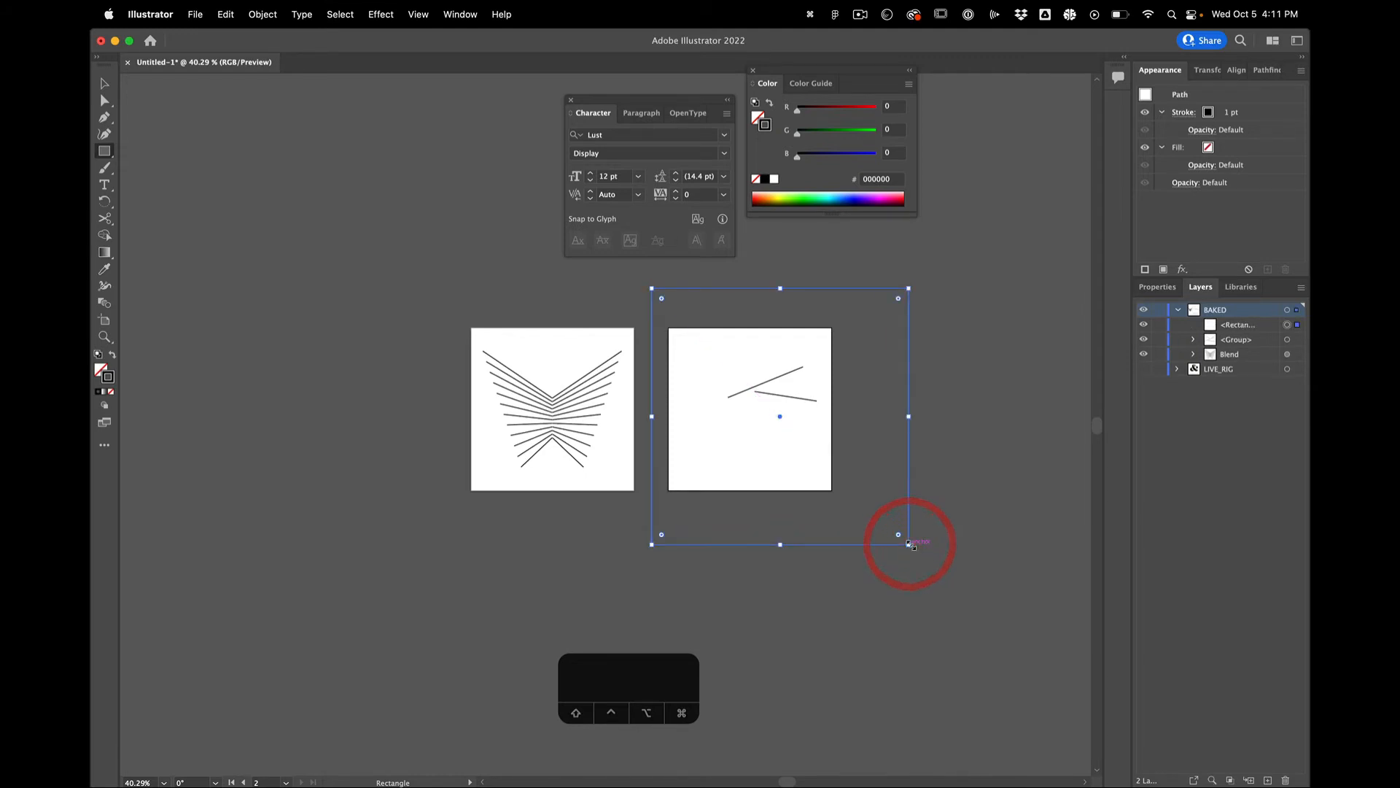
key("slash")
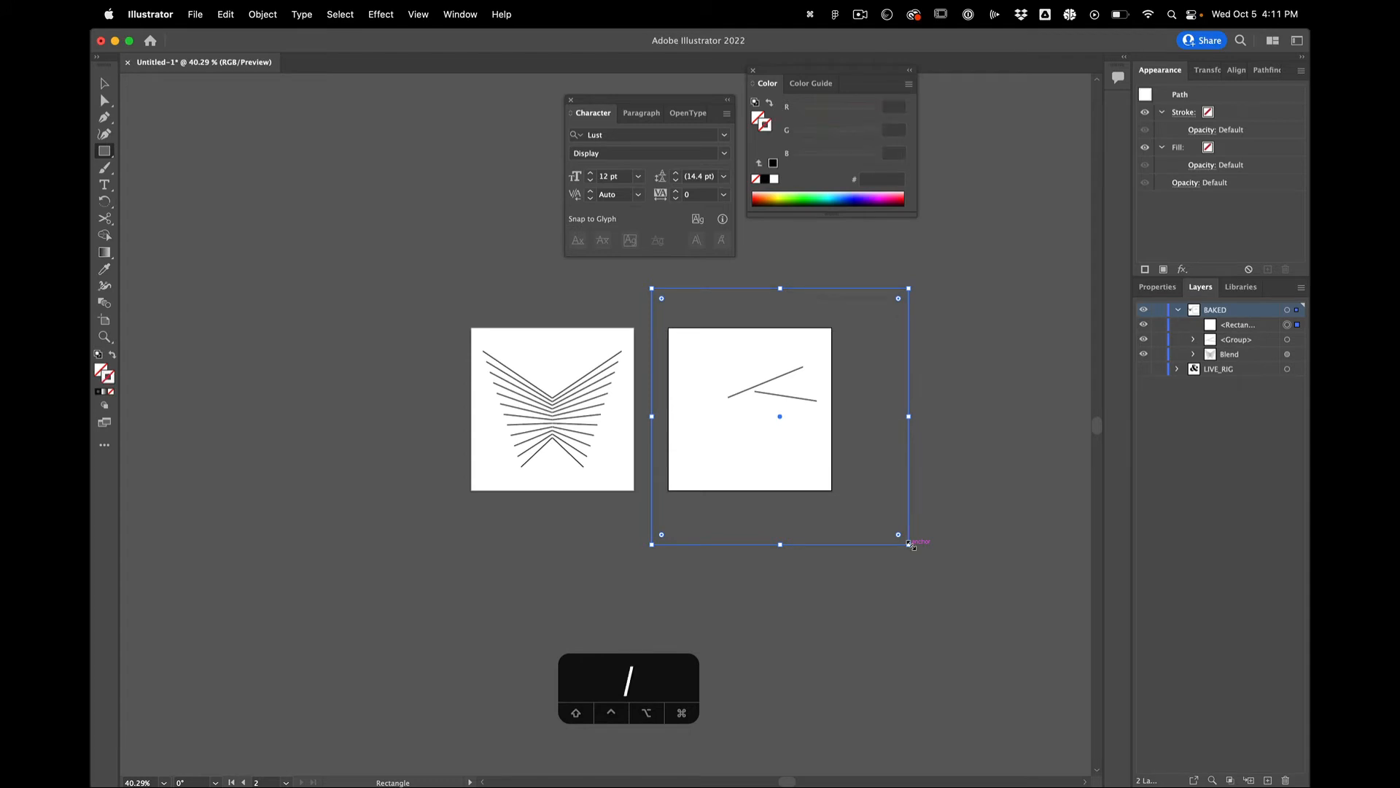
Move the line group down and to the right as far as the artboard's right edge, and group it with the invisible square
key("v")
left_click(782, 366)
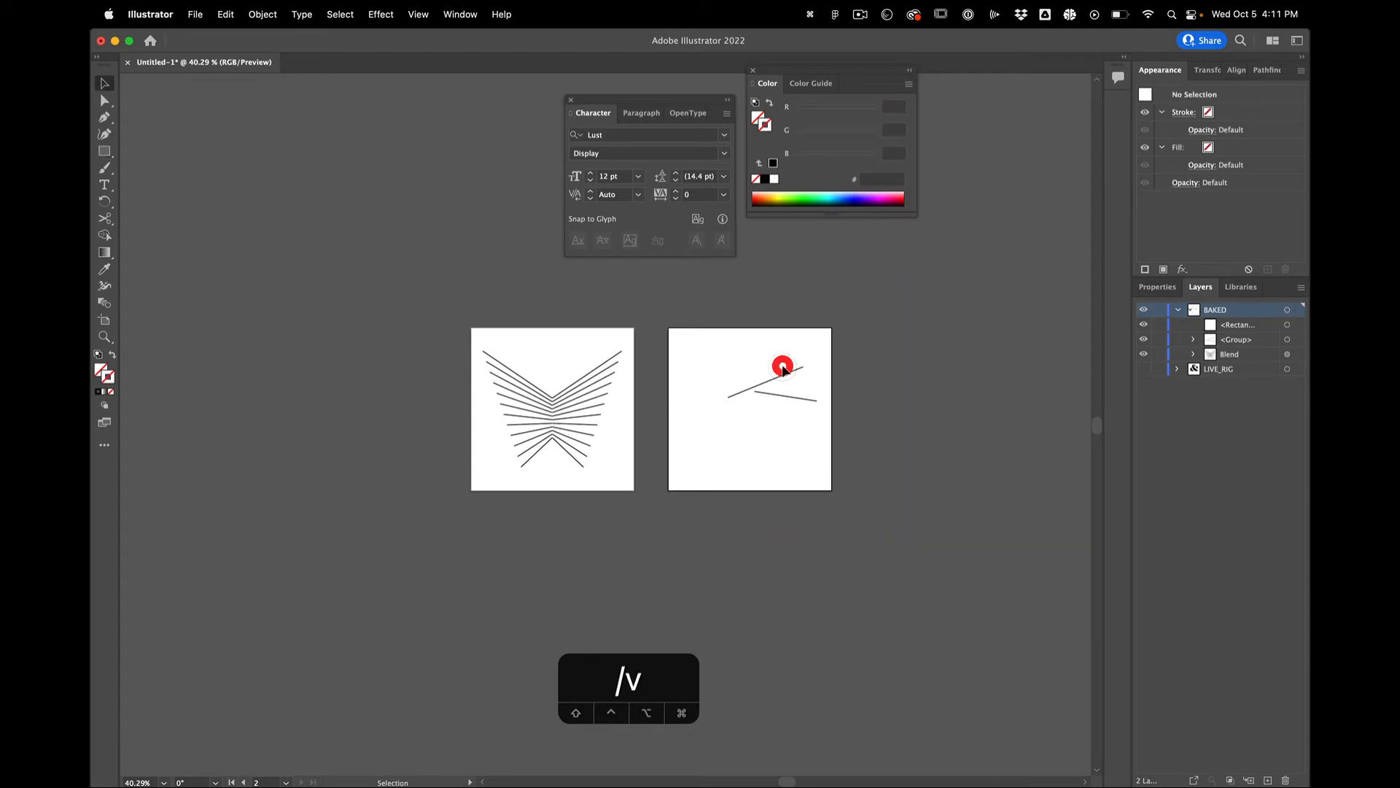
left_click(792, 396)
left_click_drag(782, 397, 809, 413)
left_click(980, 636)
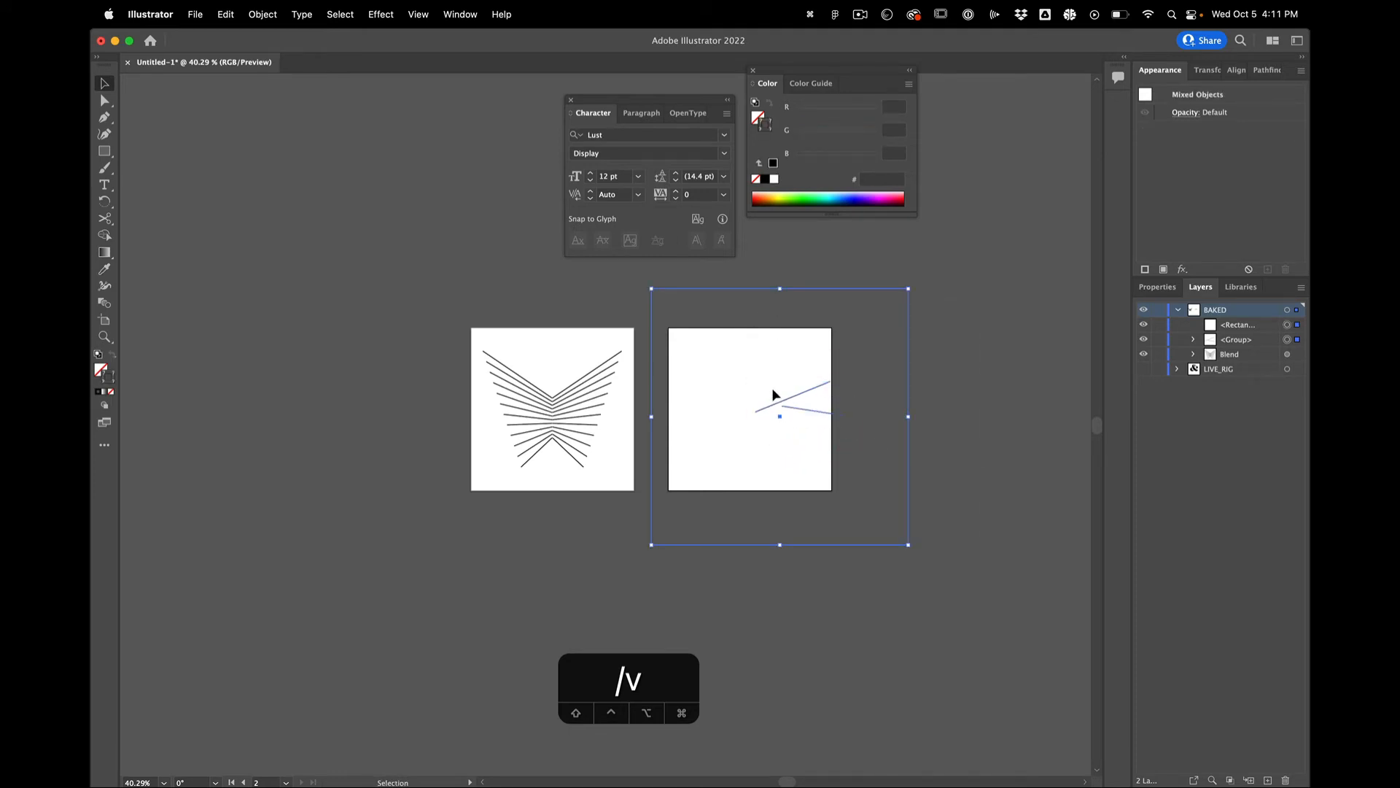
key("v")
key("super+g")
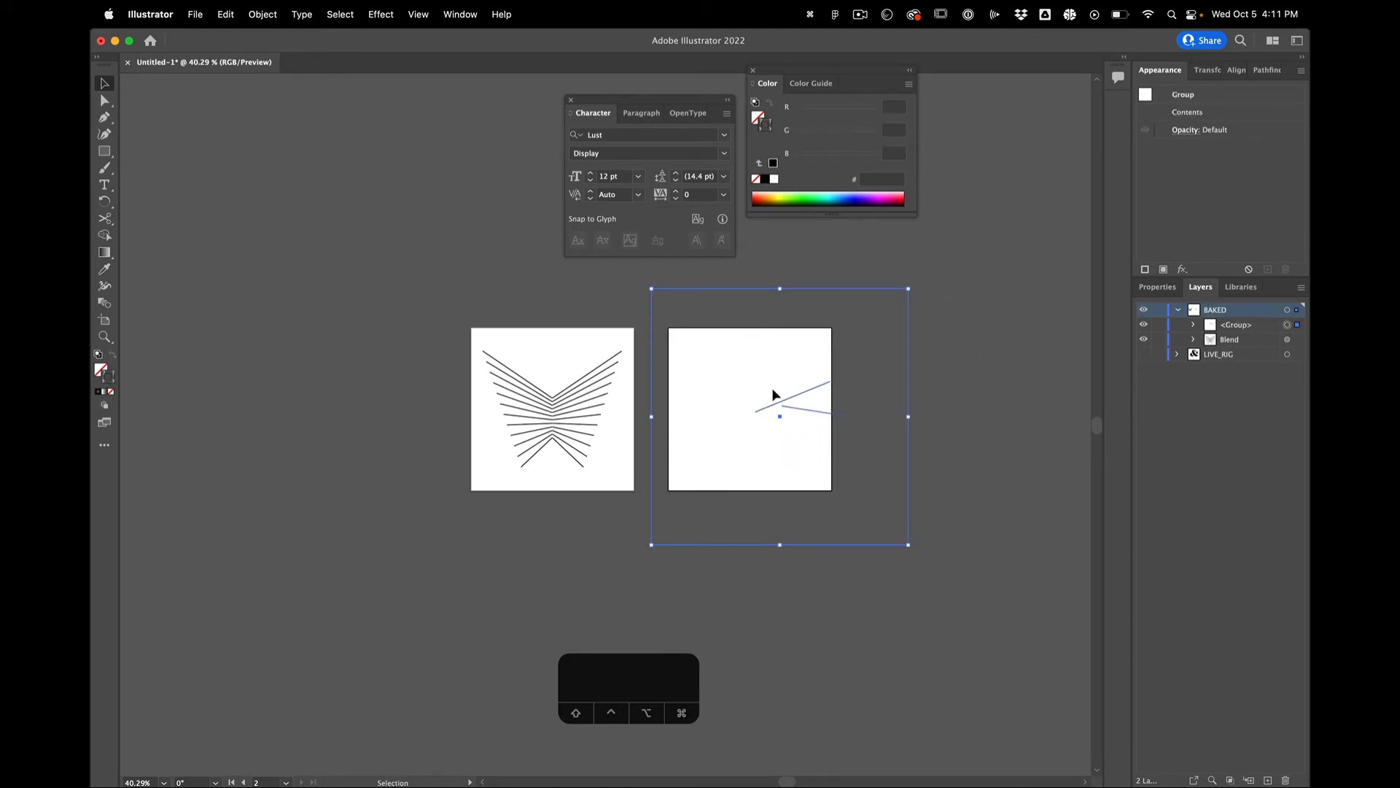
Add a Transform effect with 9 copies to the group containing the lines and the invisible square
left_click(836, 366)
left_click(825, 412)
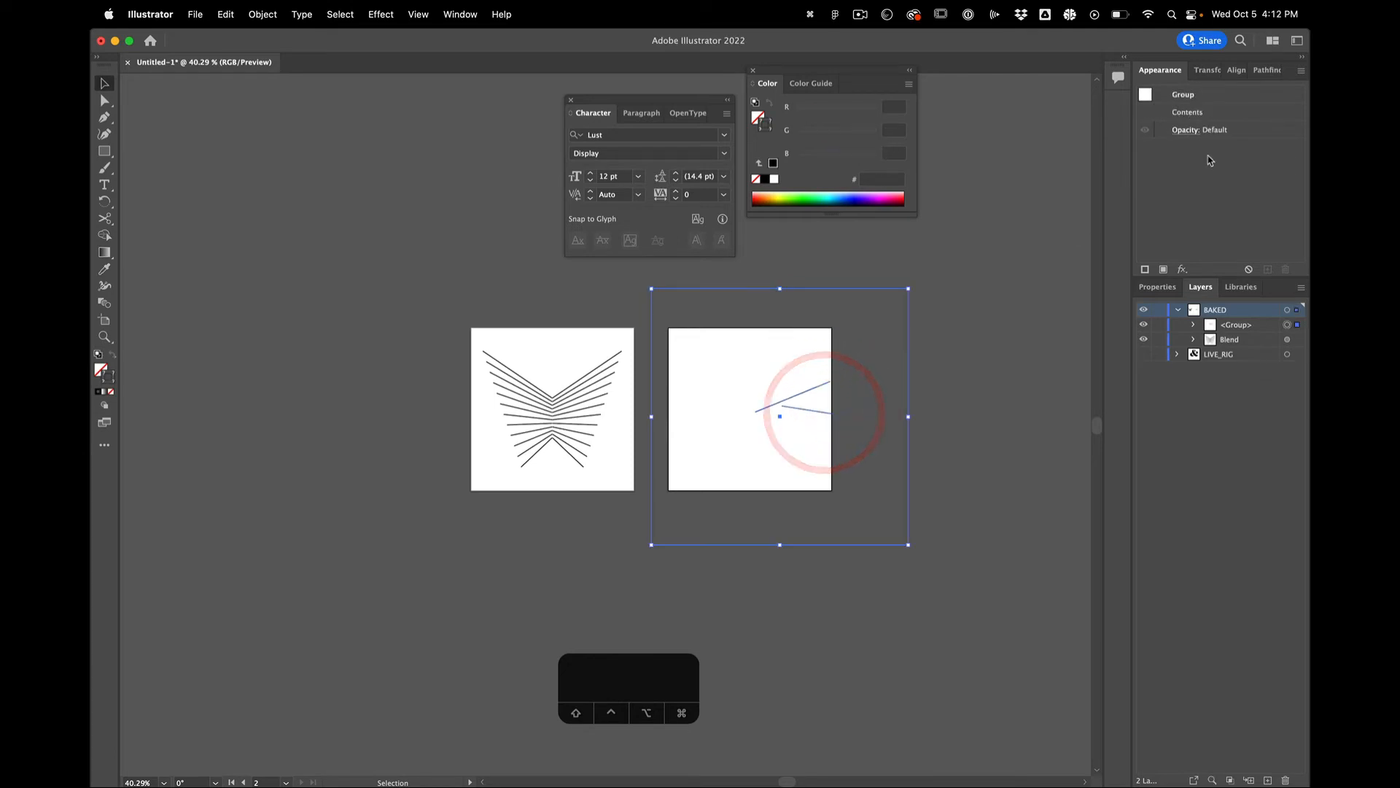
left_click(1182, 269)
mouse_move(1210, 361)
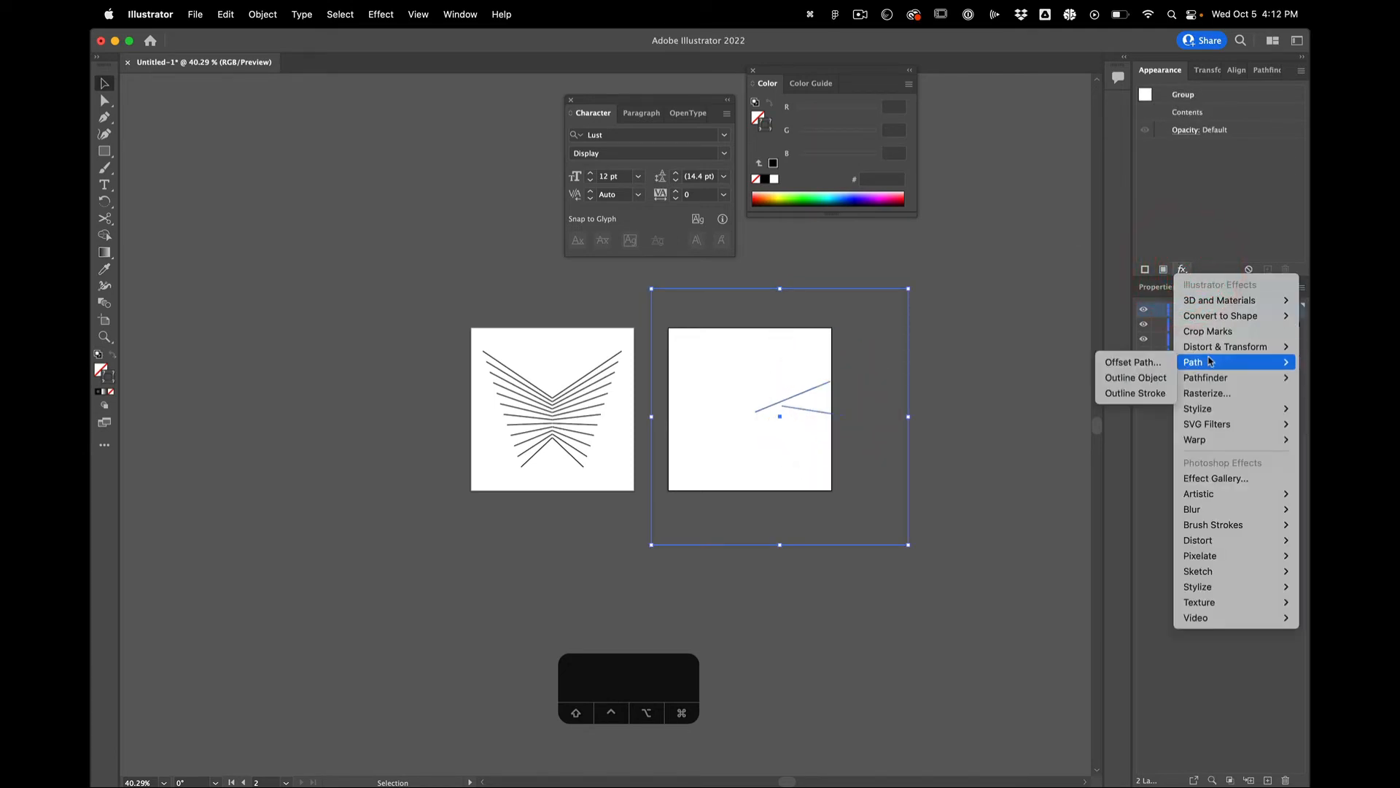
left_click(1126, 394)
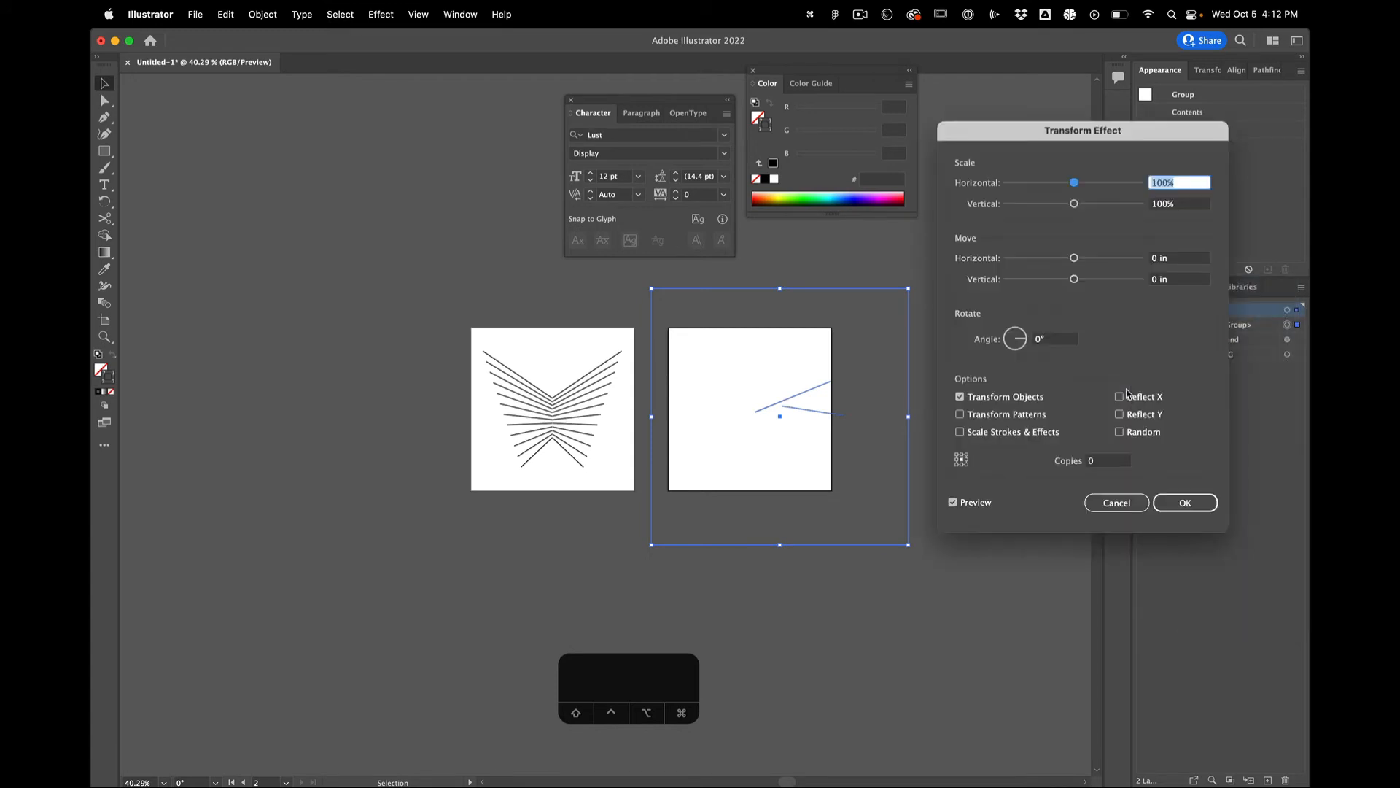
left_click(1104, 464)
left_click(1072, 463)
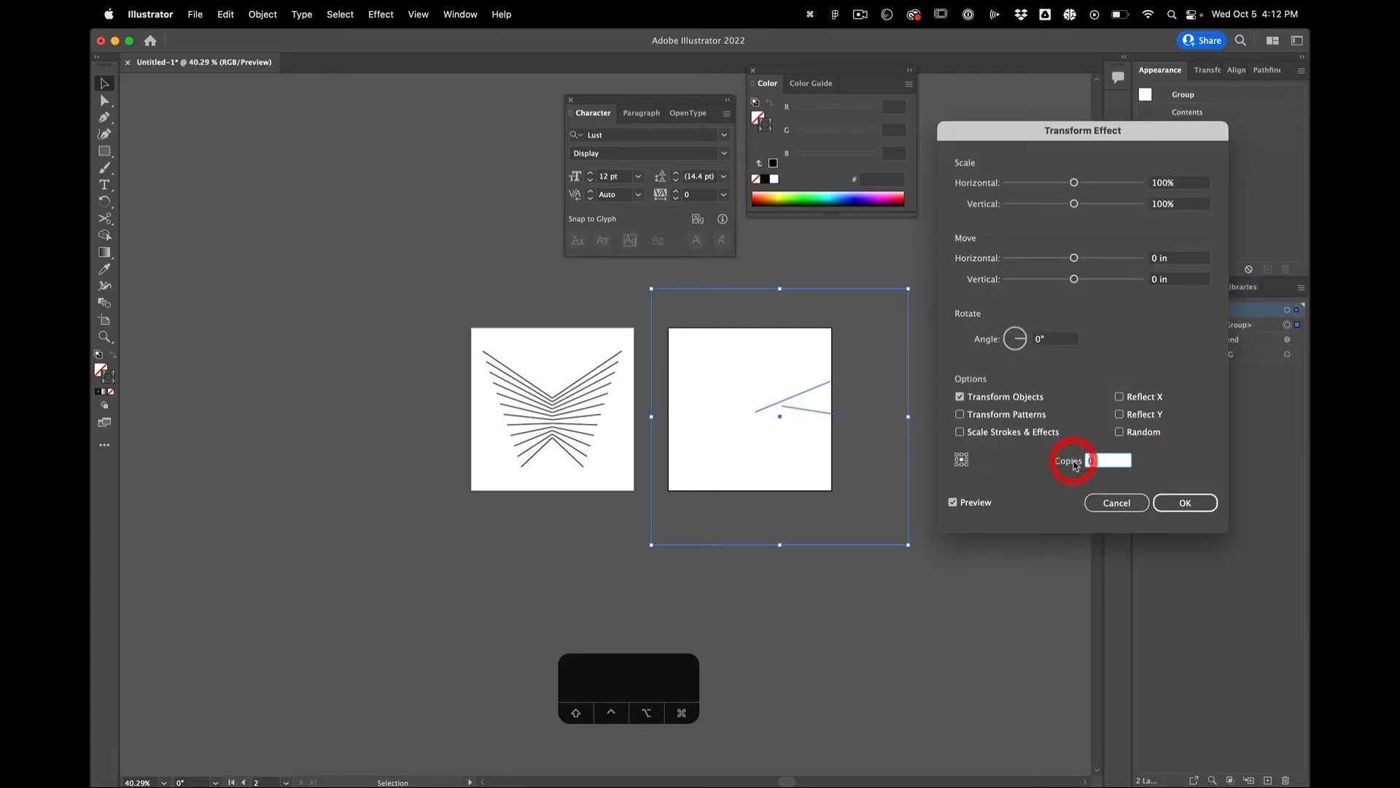
key("Up")
key("Up")
key("Up")
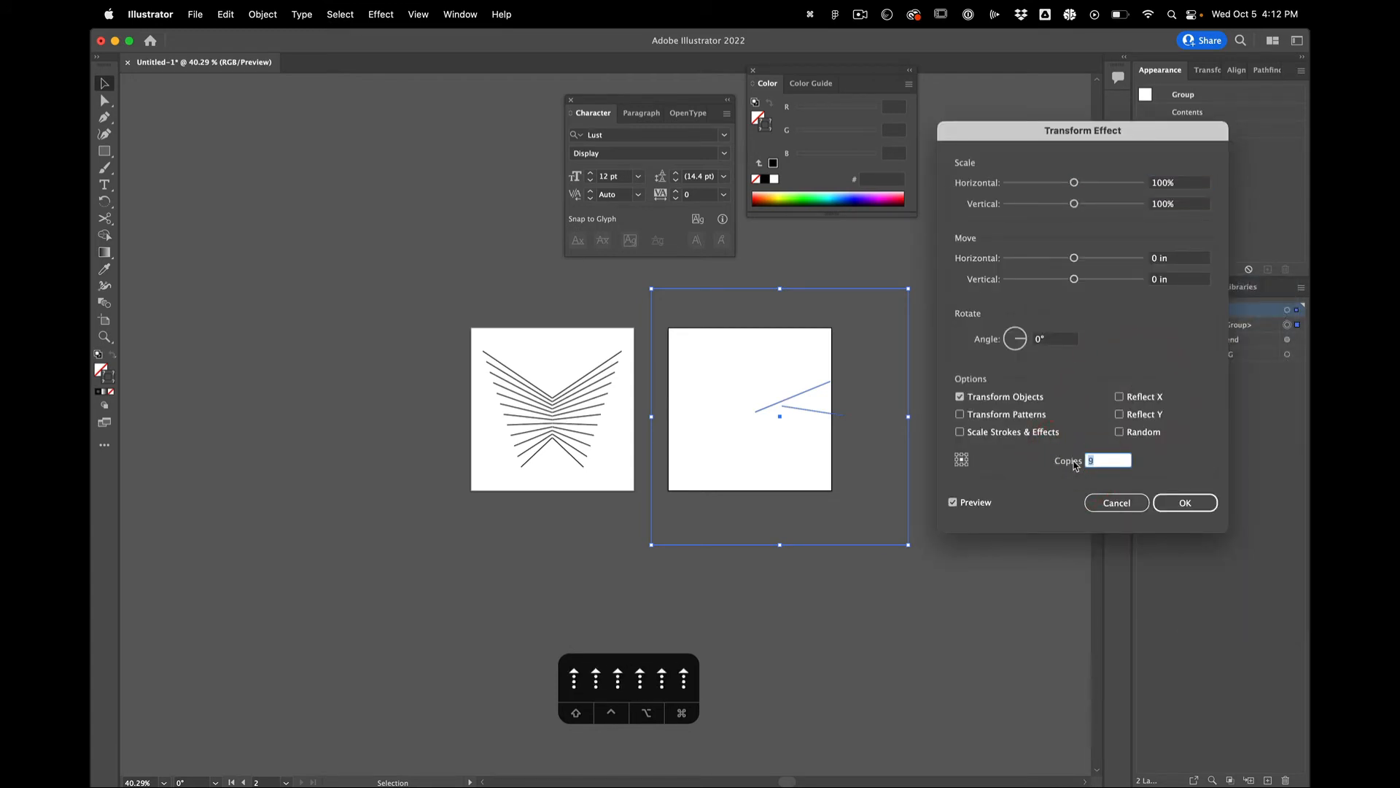
Try increasing the Transform effect's rotation angle to 27° so the copies fan around the square's center
left_click(1054, 340)
left_click(1015, 338)
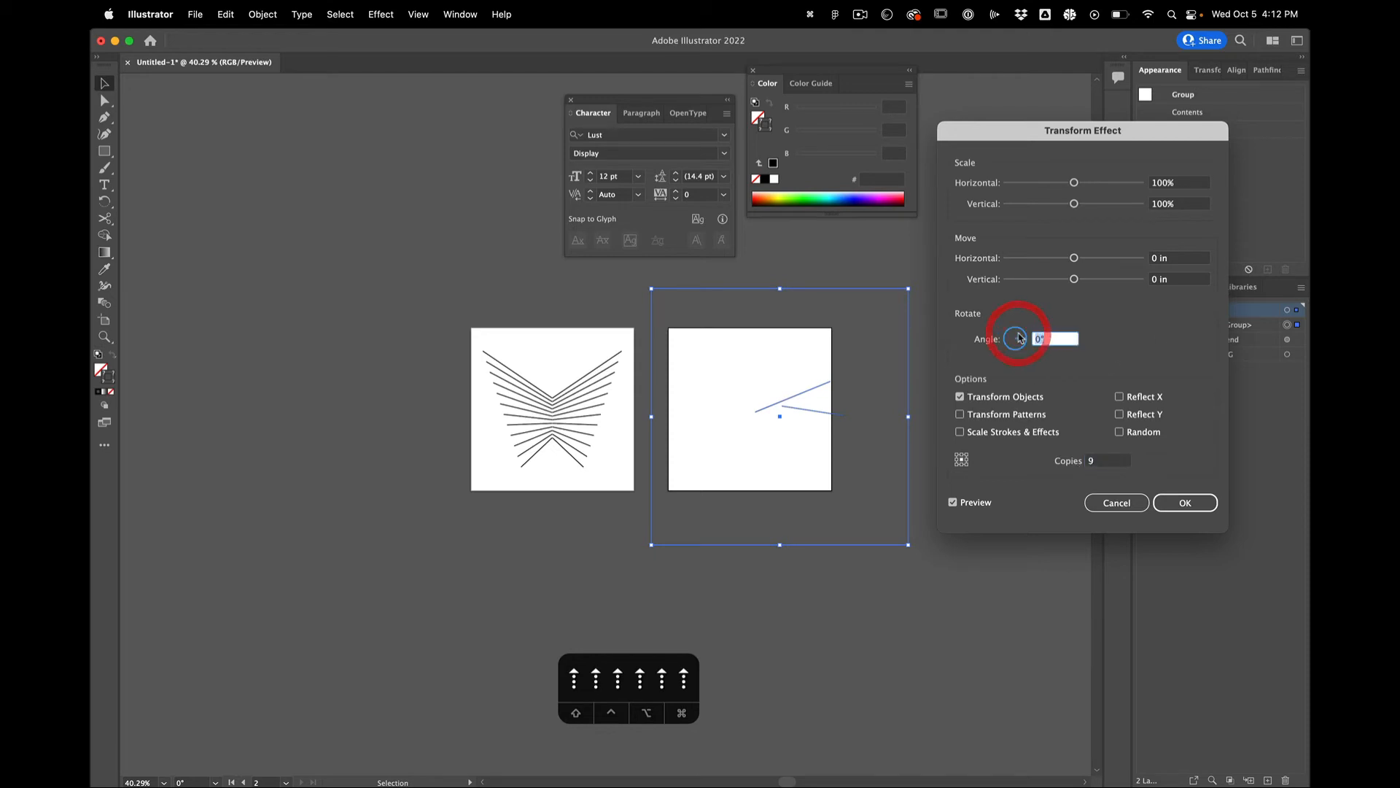
key("Up")
key("Up")
key("Up")
key("Up")
key("Up")
key("Up")
key("Up")
key("Up")
key("Up")
key("Up")
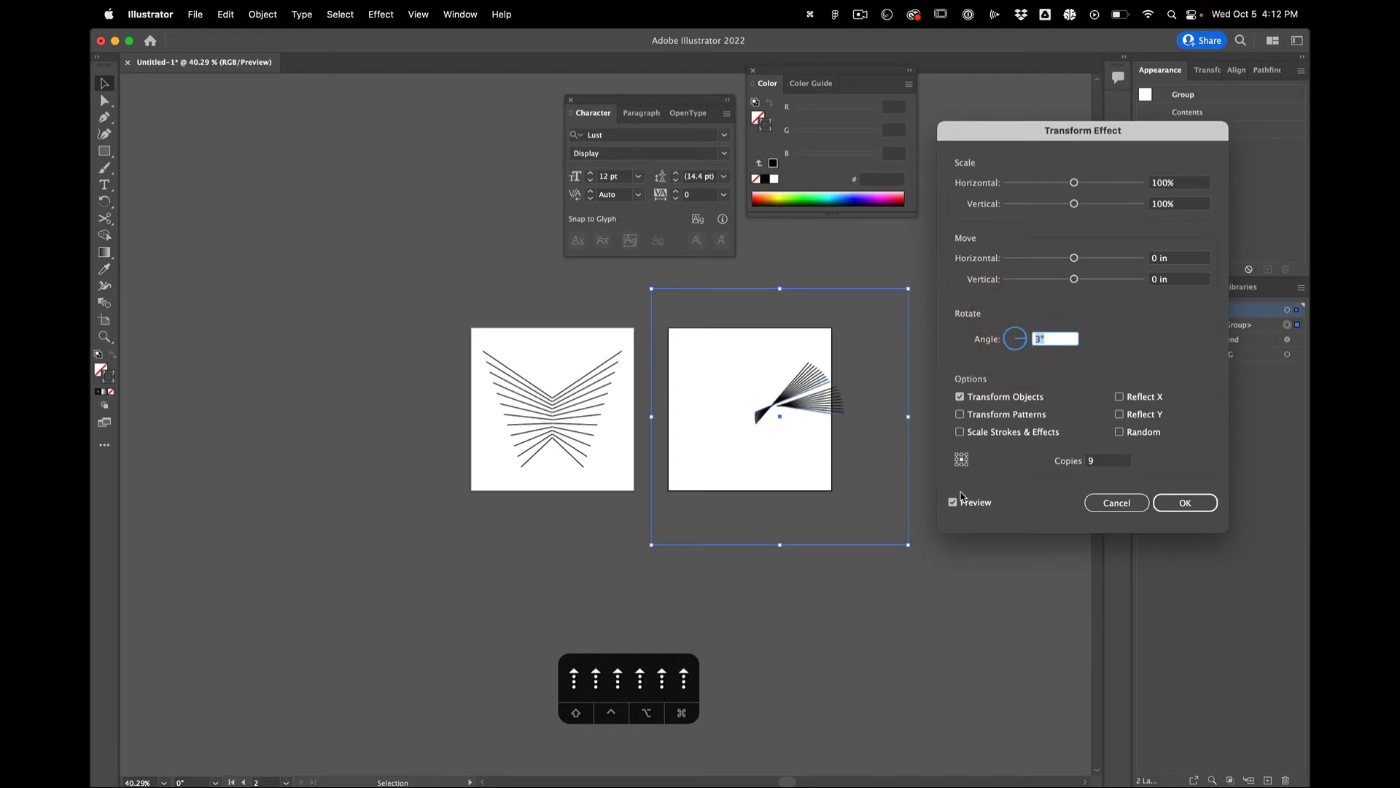
key("Up")
key("Up")
key("Up")
key("Up")
key("Up")
key("Up")
key("Up")
key("Up")
key("Up")
key("Up")
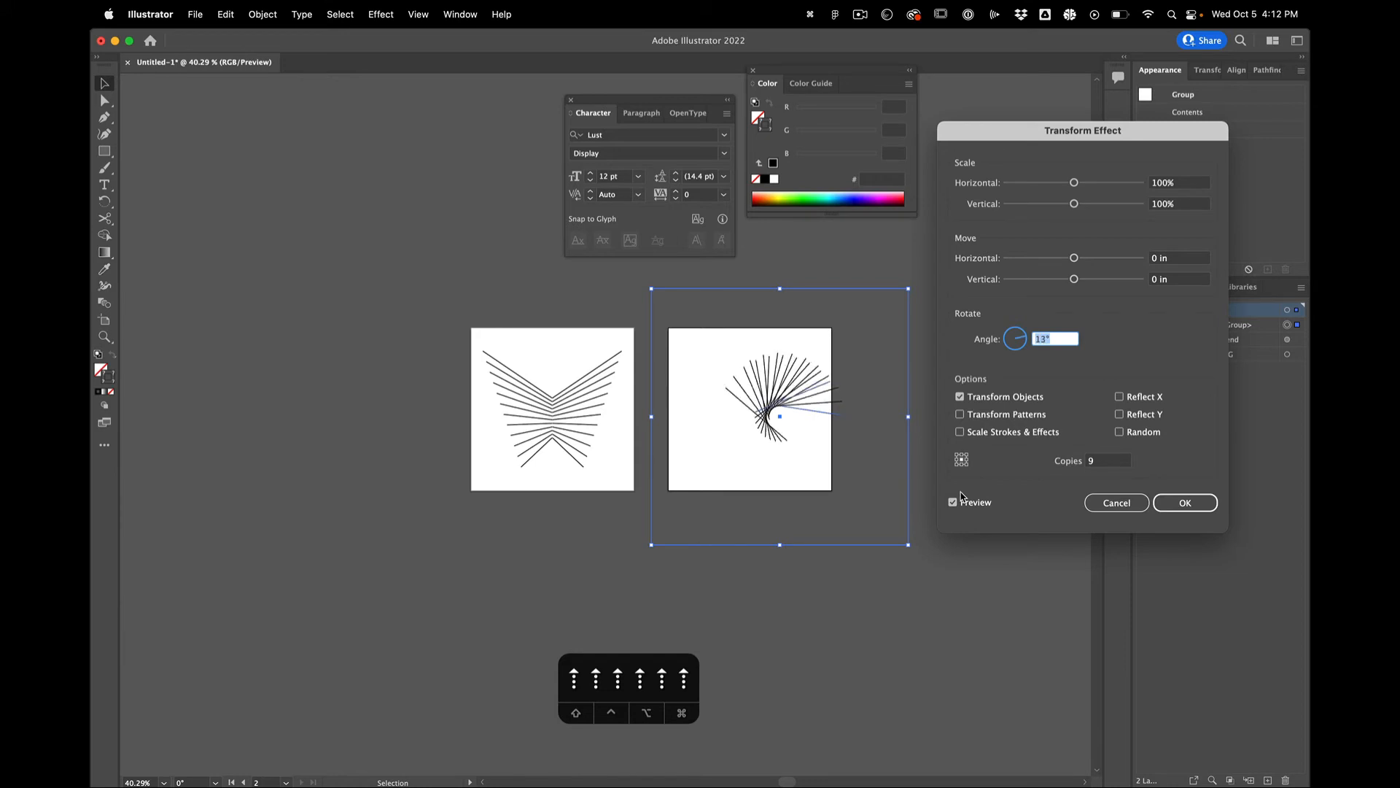
key("Up")
key("Up")
key("Up")
key("Up")
key("Up")
key("Up")
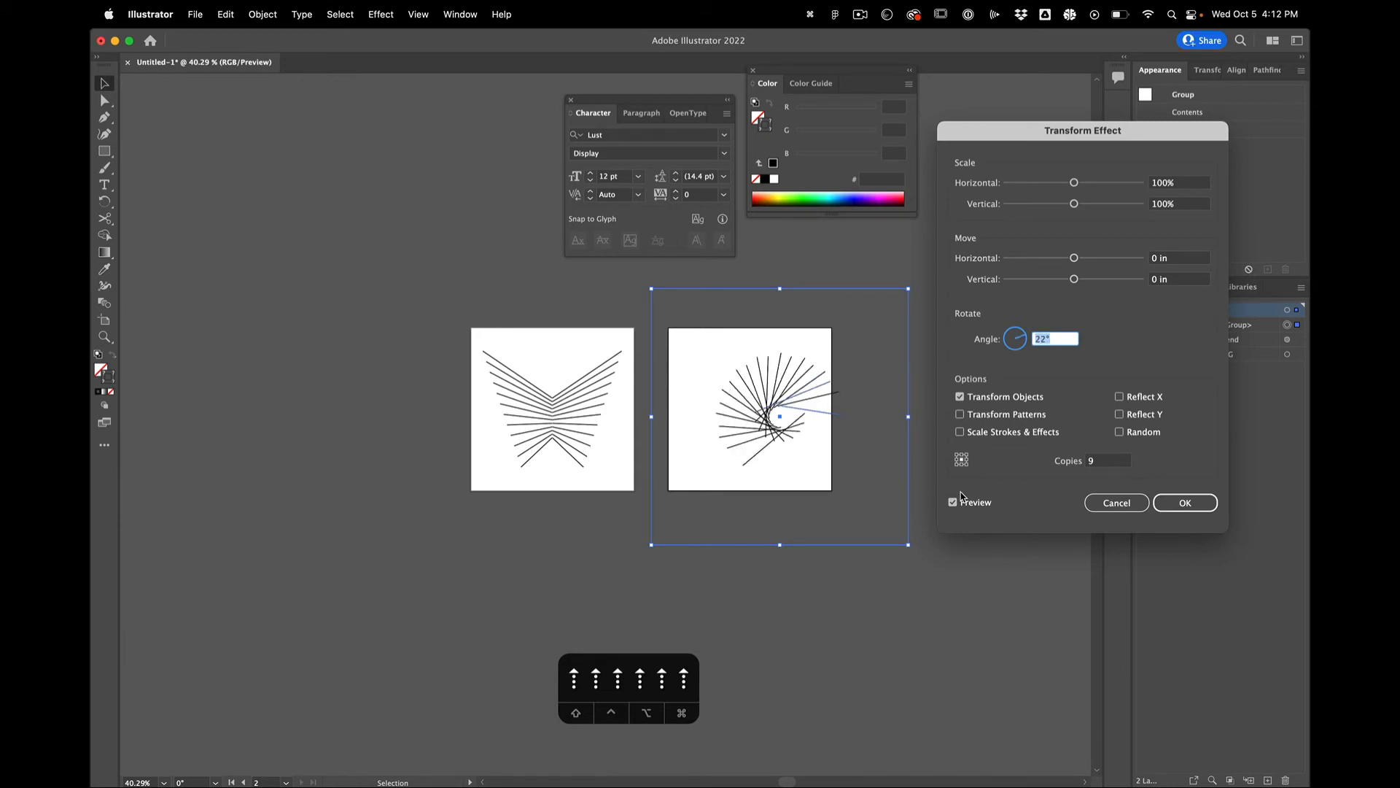
key("Up")
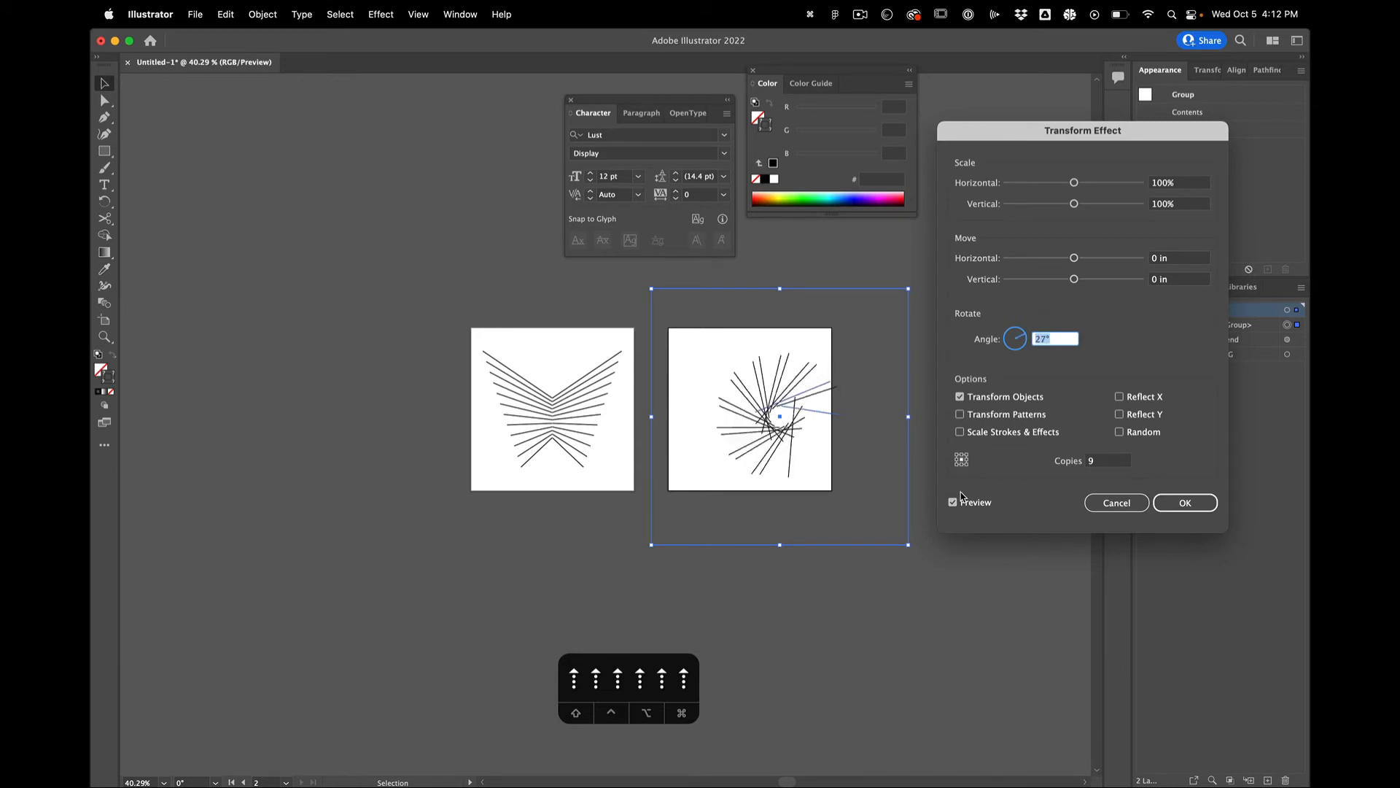
Set the Transform effect to 12 copies with a 22° rotation angle and apply it
left_click_drag(1104, 461, 1059, 457)
key("Up")
key("Up")
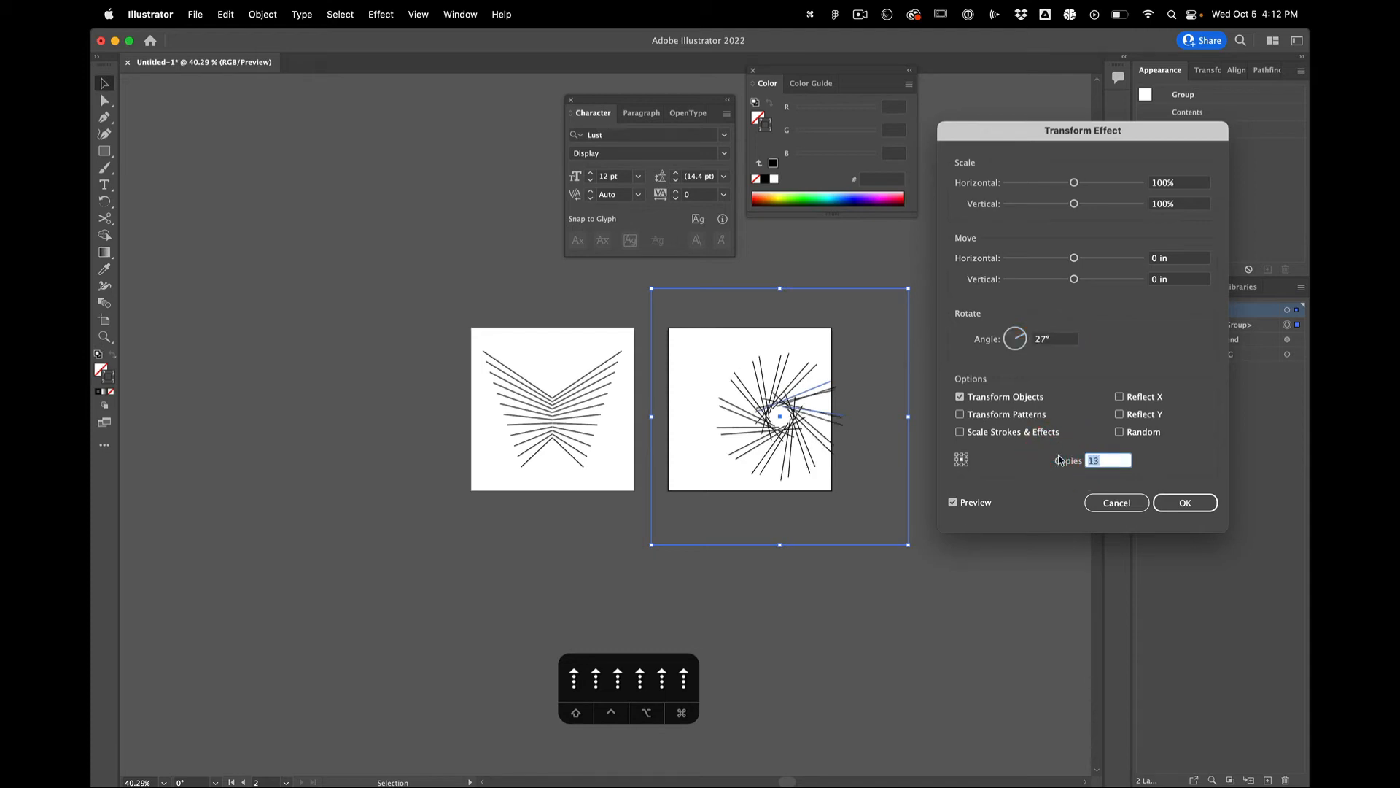
left_click(1063, 339)
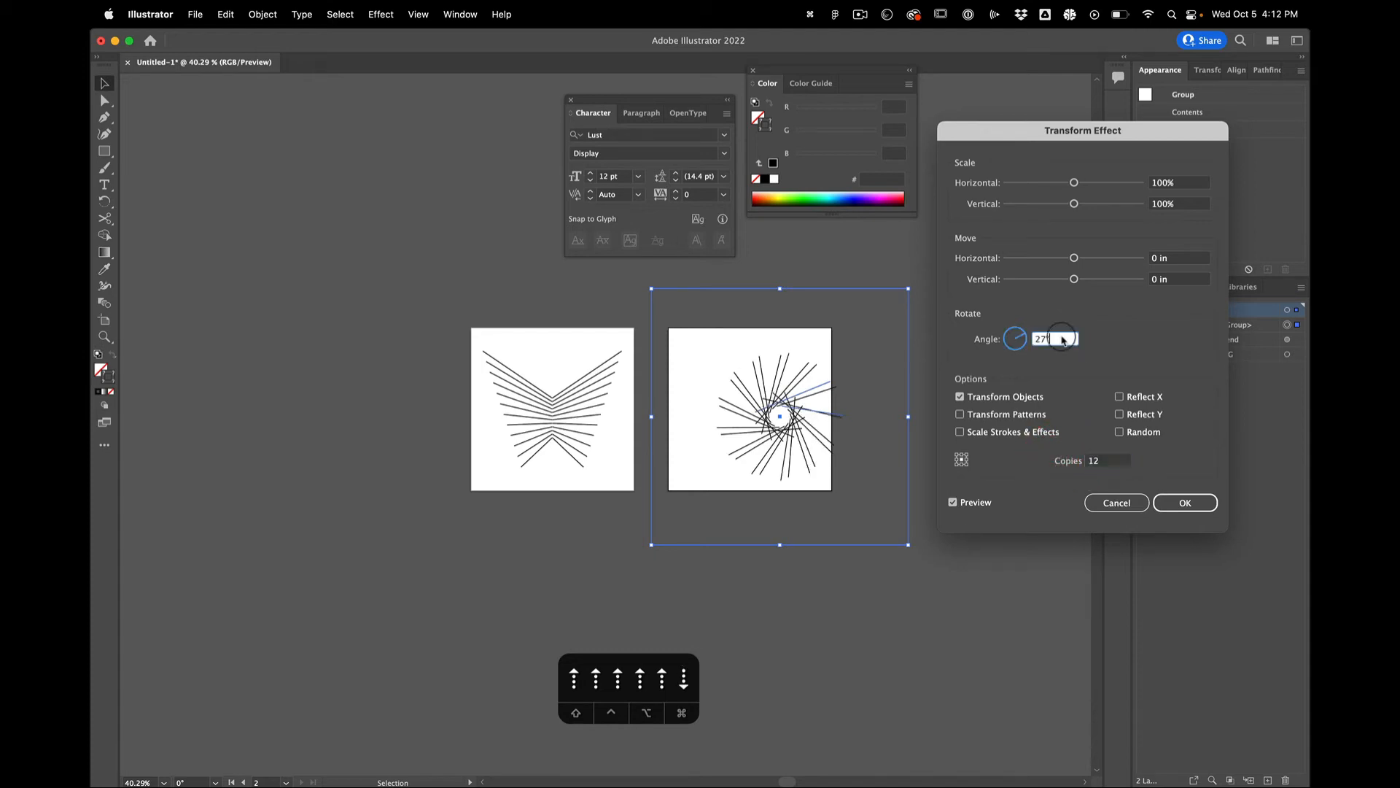
key("Down")
key("Down")
key("Down")
key("Down")
key("Down")
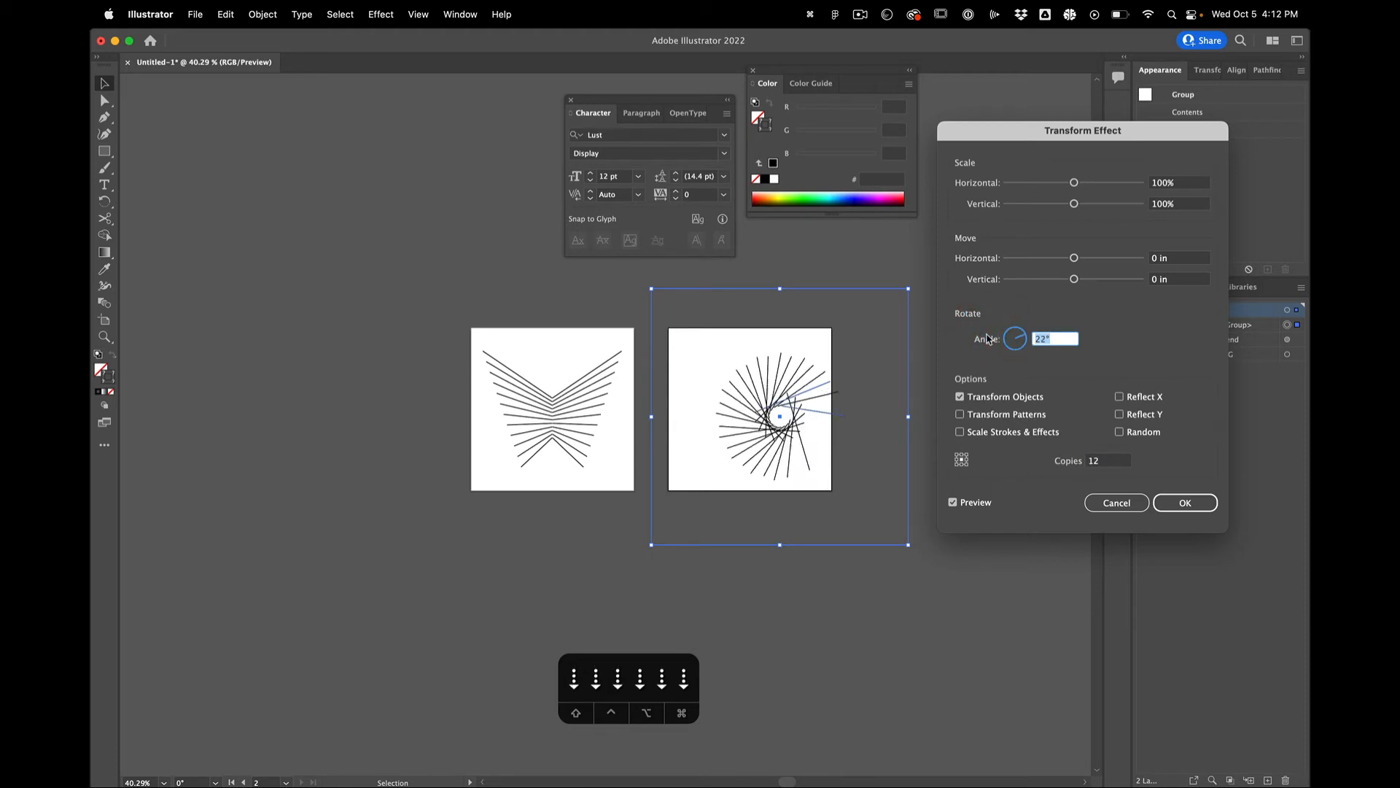
left_click(1171, 501)
Isolate the group, reposition and adjust its source lines to the lower right so the copies ring an open circle, and exit isolation
scroll(791, 400, "up", 5)
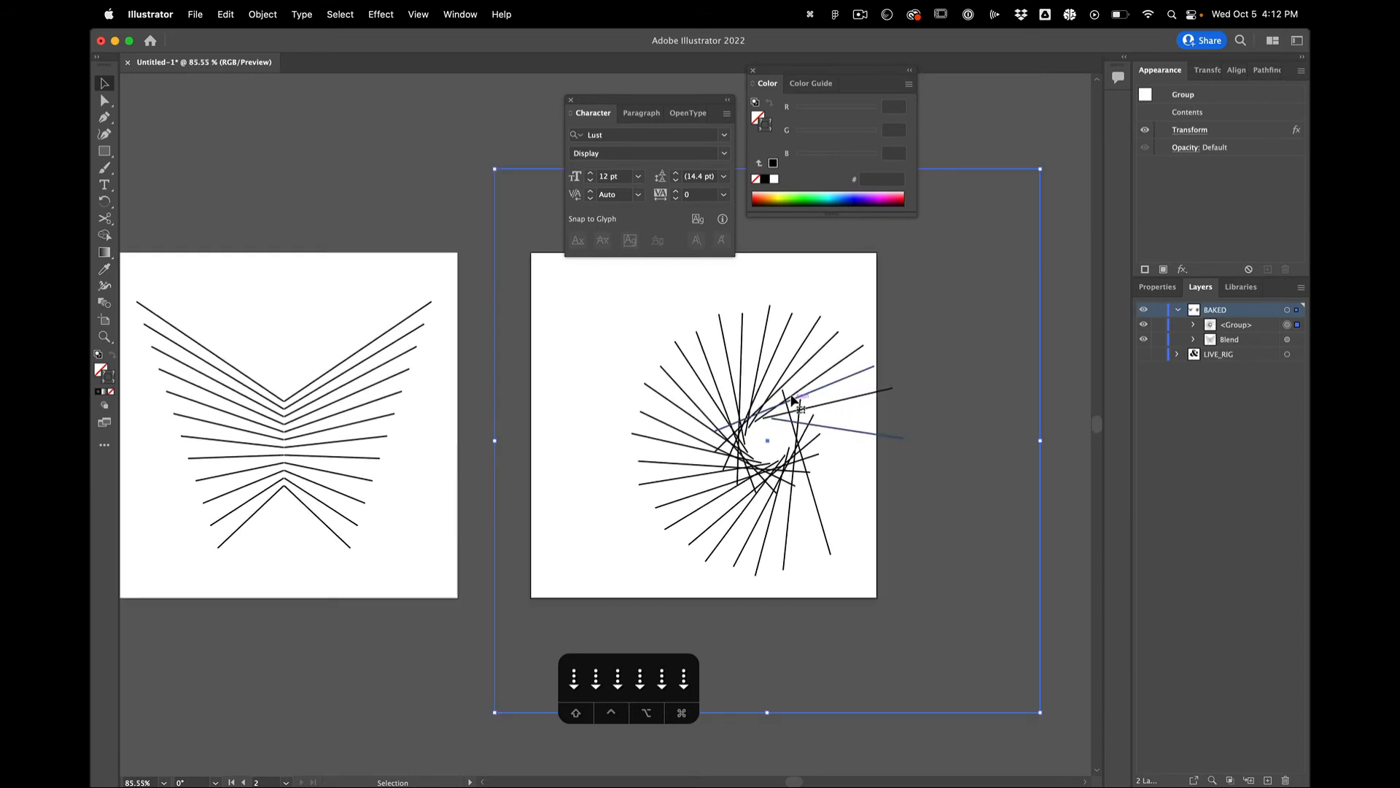
left_click(838, 439)
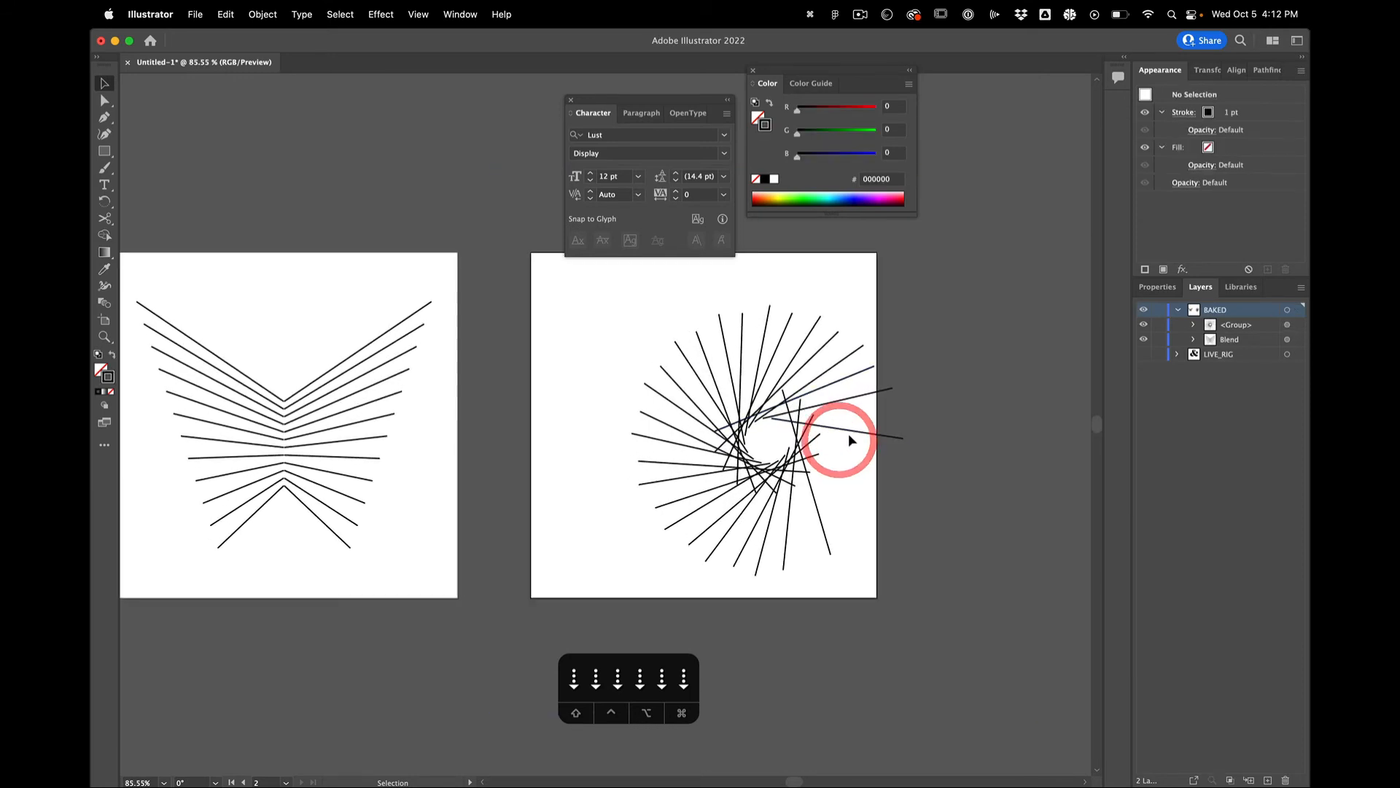
left_click(849, 429)
double_click(831, 385)
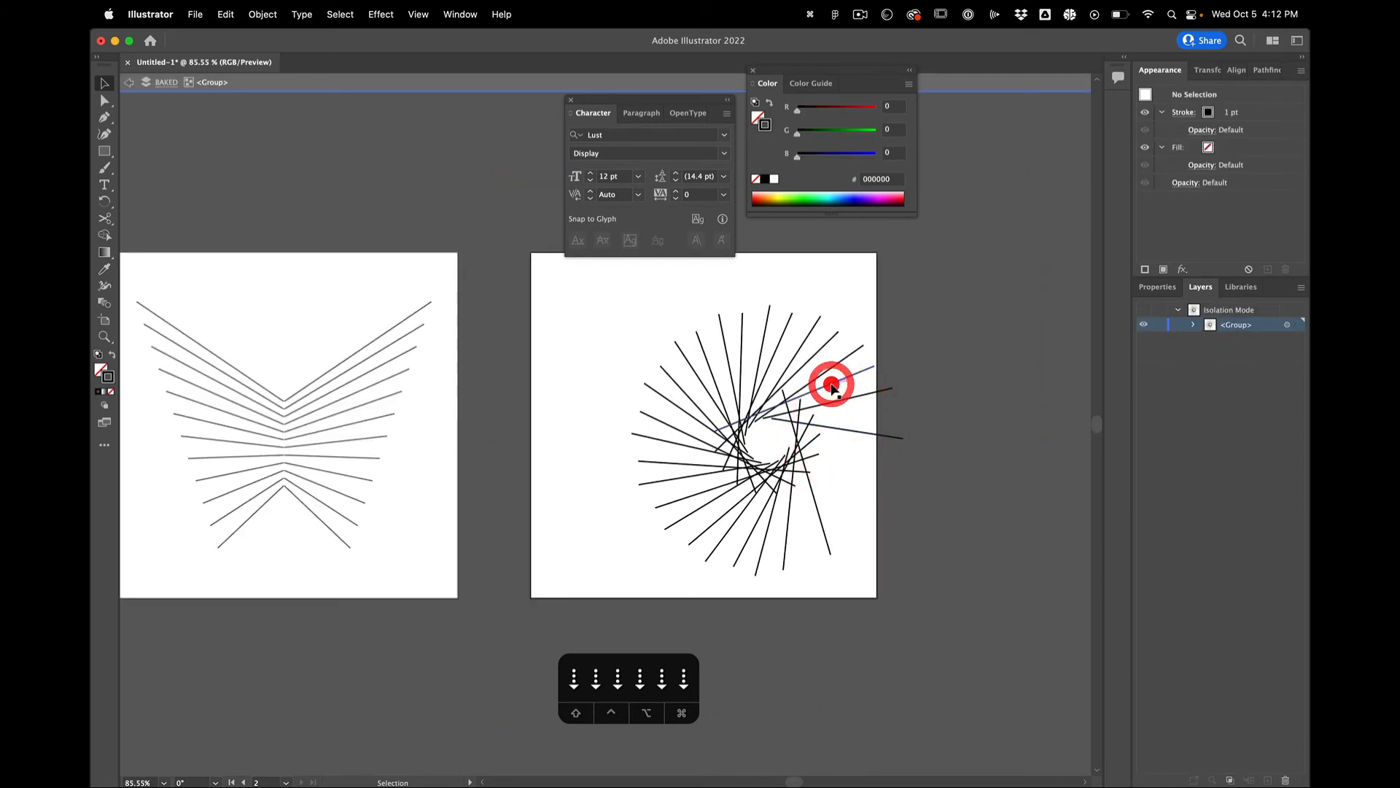
left_click(837, 429)
left_click_drag(838, 429, 970, 454)
key("a")
left_click(979, 519)
scroll(970, 455, "down", 2)
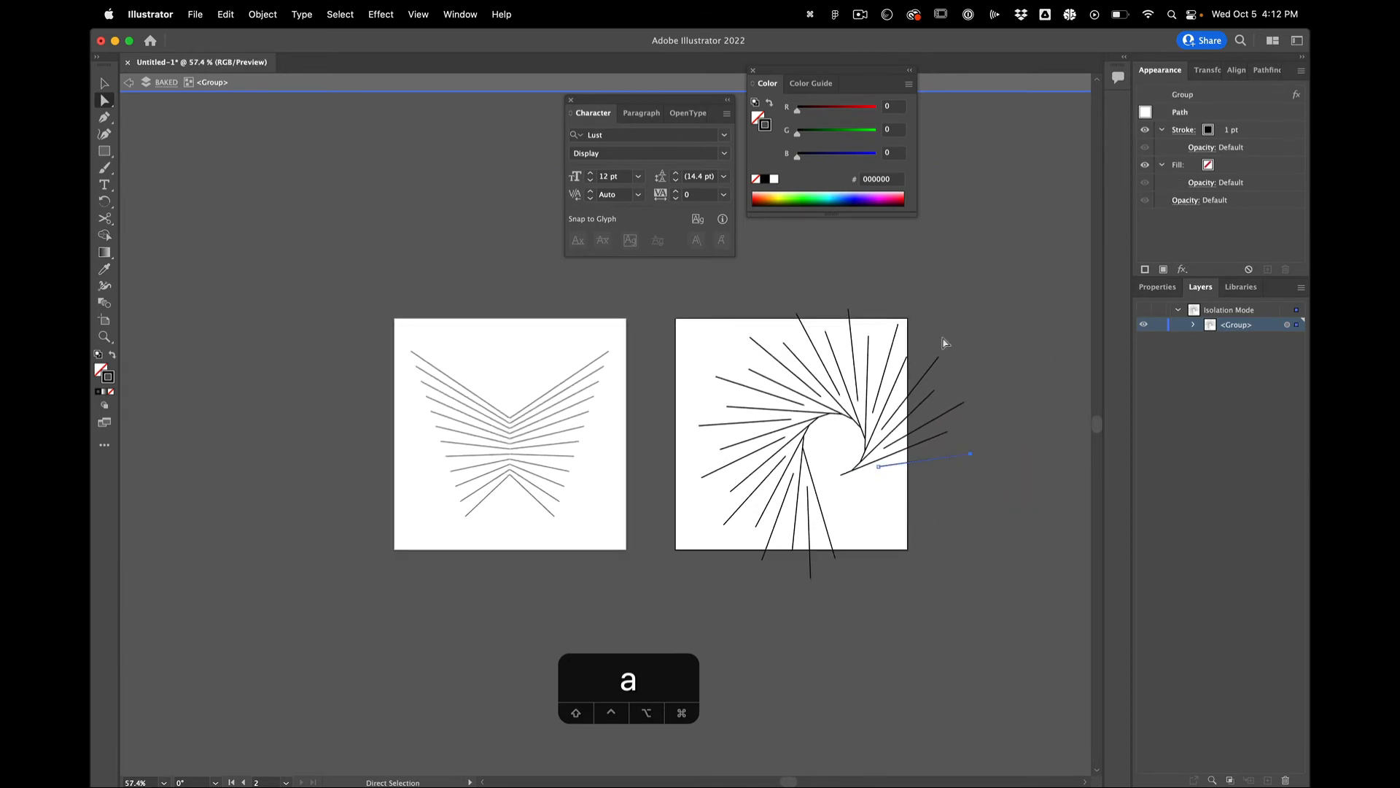
key("v")
left_click(944, 305)
double_click(997, 272)
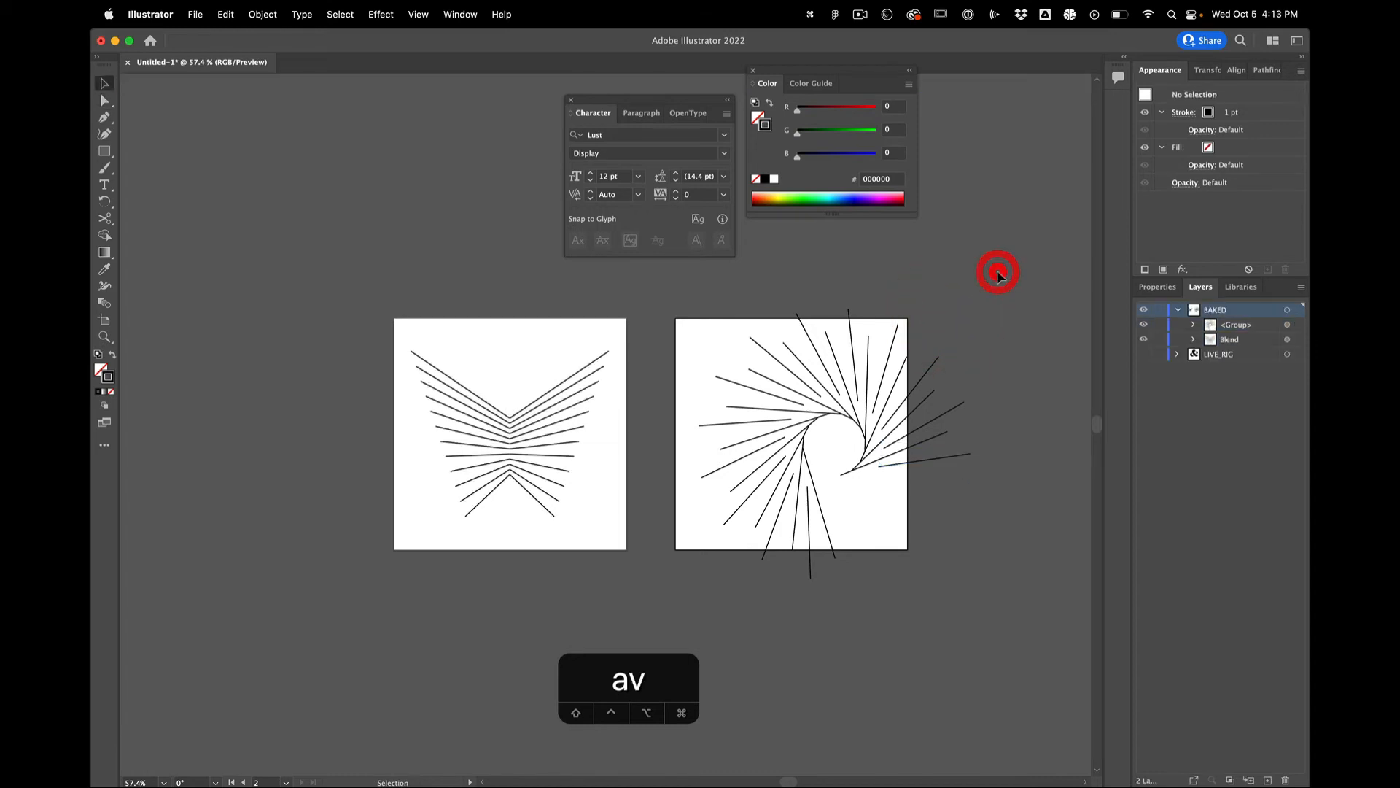
Edit the group's Transform effect to use 15 copies, closing the ring of lines, and apply it
left_click(851, 345)
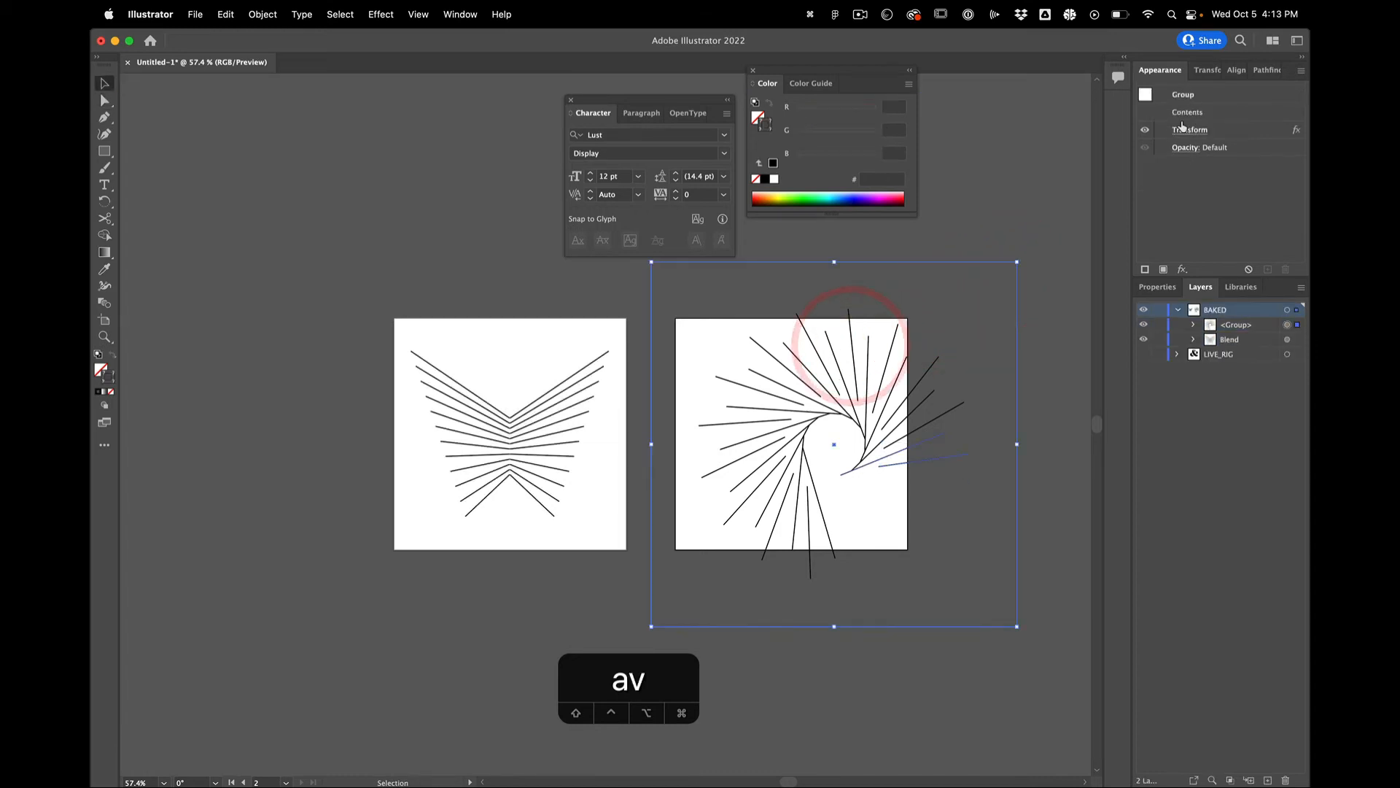
left_click(1182, 130)
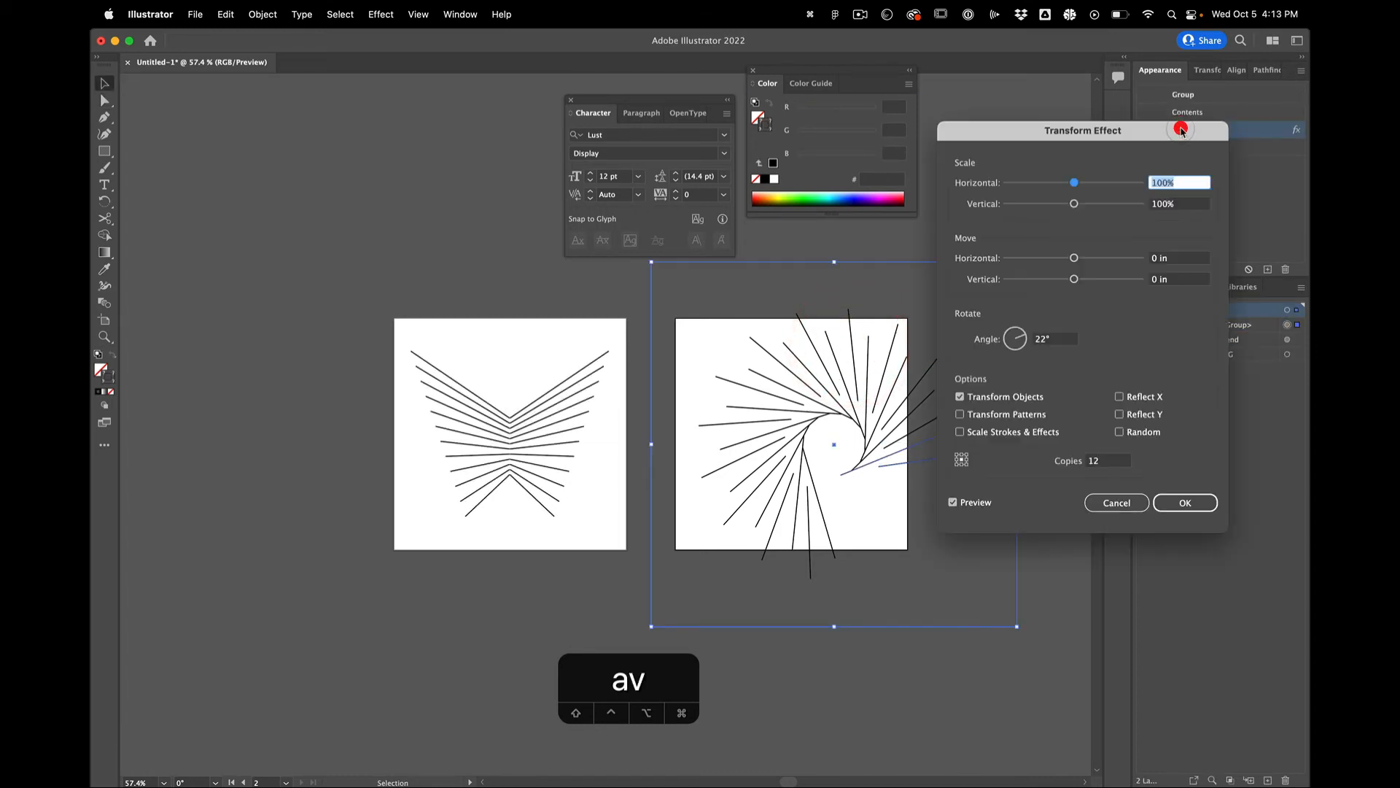
left_click(1074, 458)
scroll(1072, 464, "up", 2)
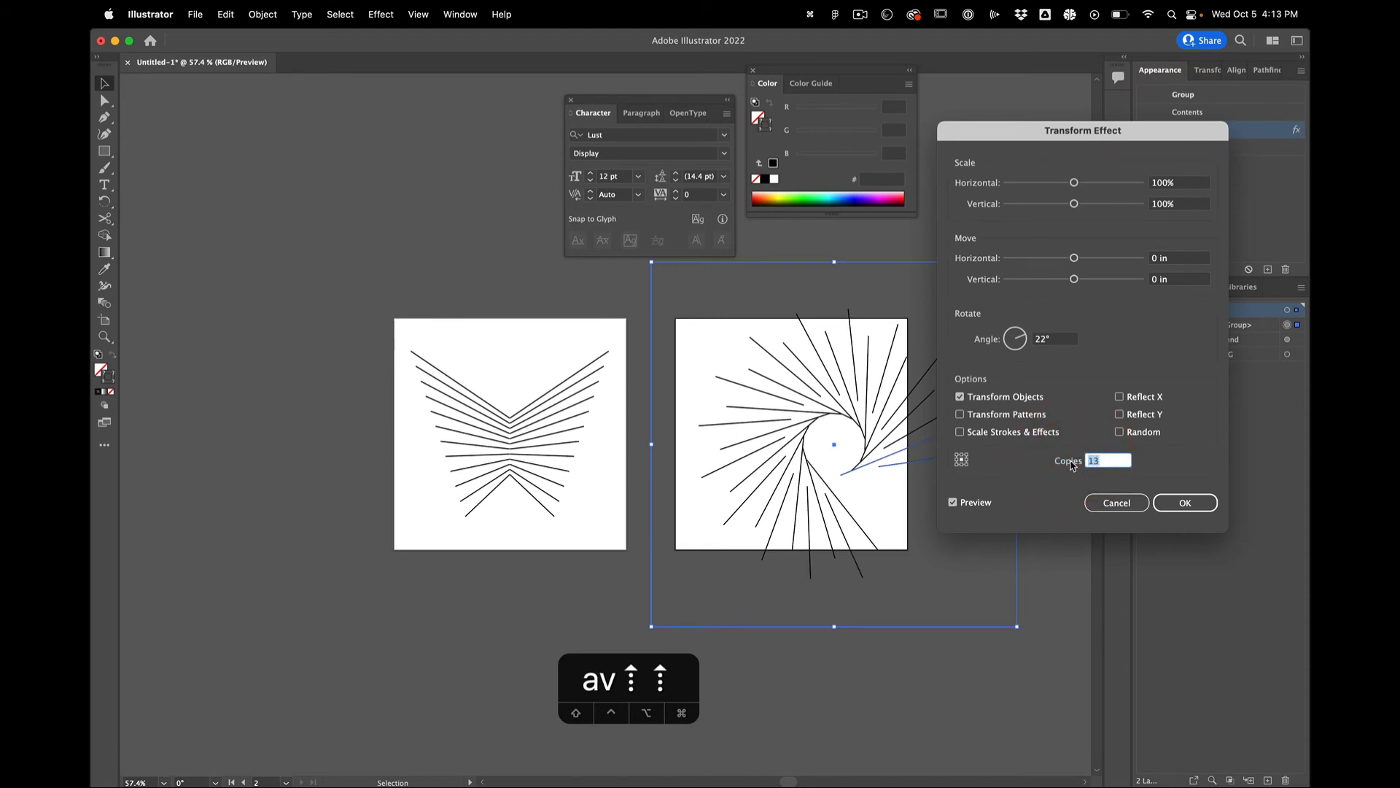
scroll(1072, 466, "up", 2)
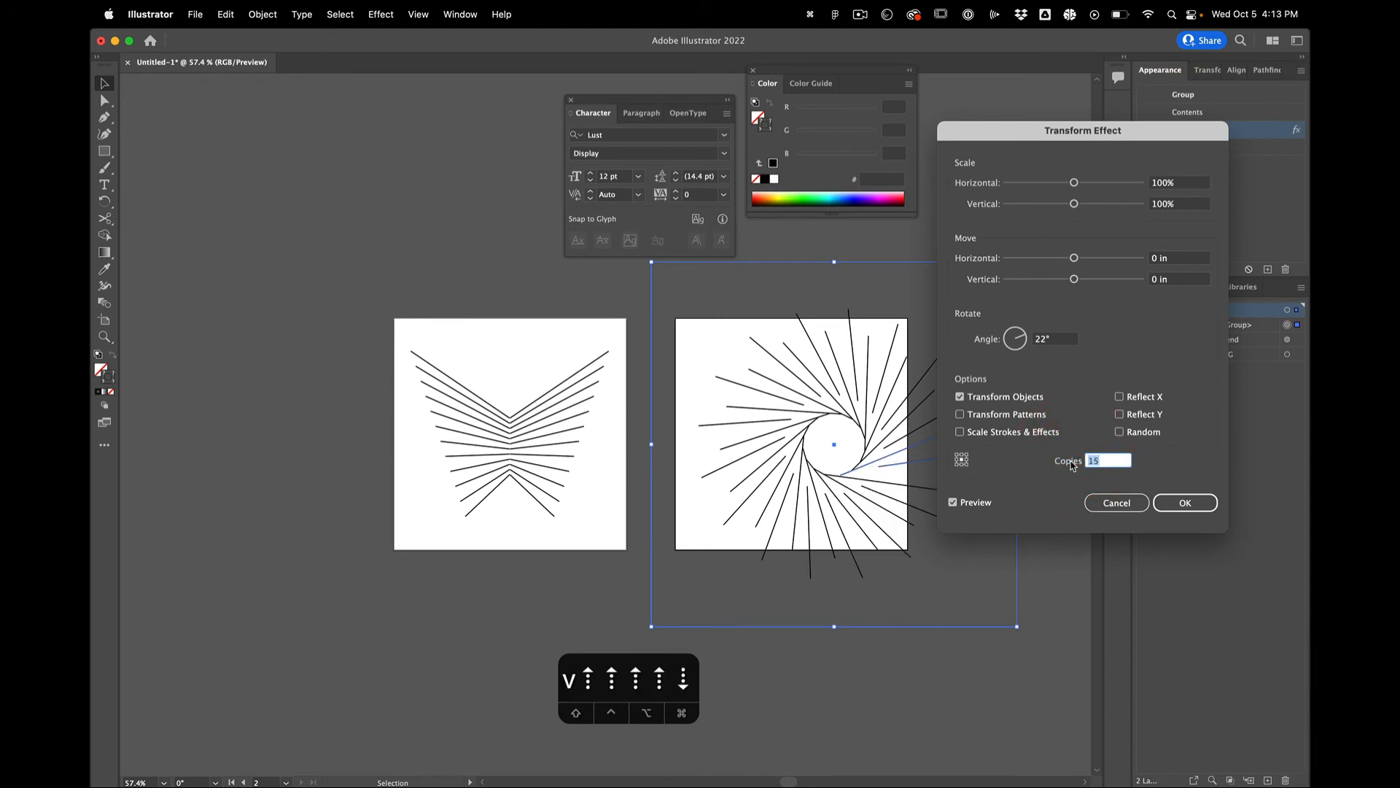
left_click(1178, 503)
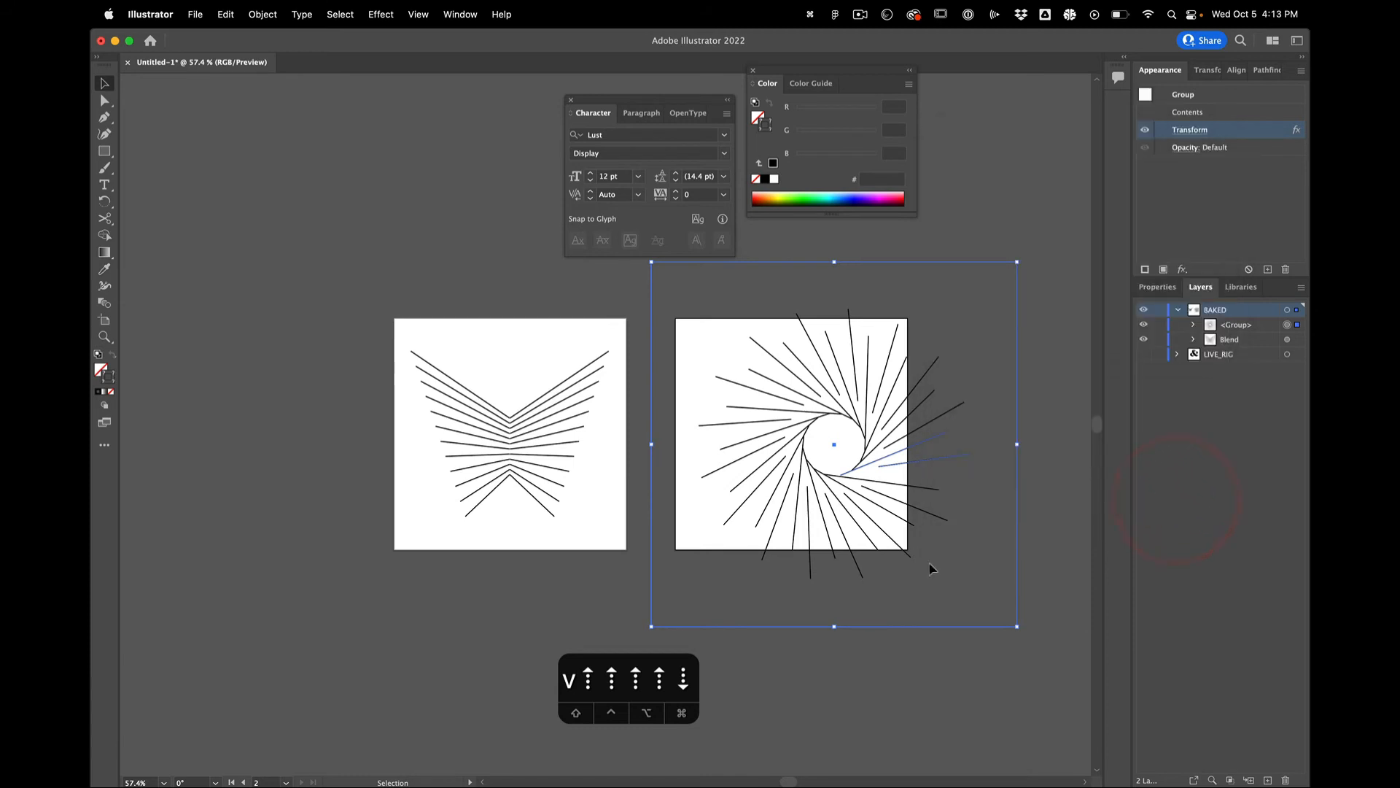
Scale the pinwheel group down proportionally until it fits the second artboard, and center it there
left_click(973, 635)
left_click(777, 378)
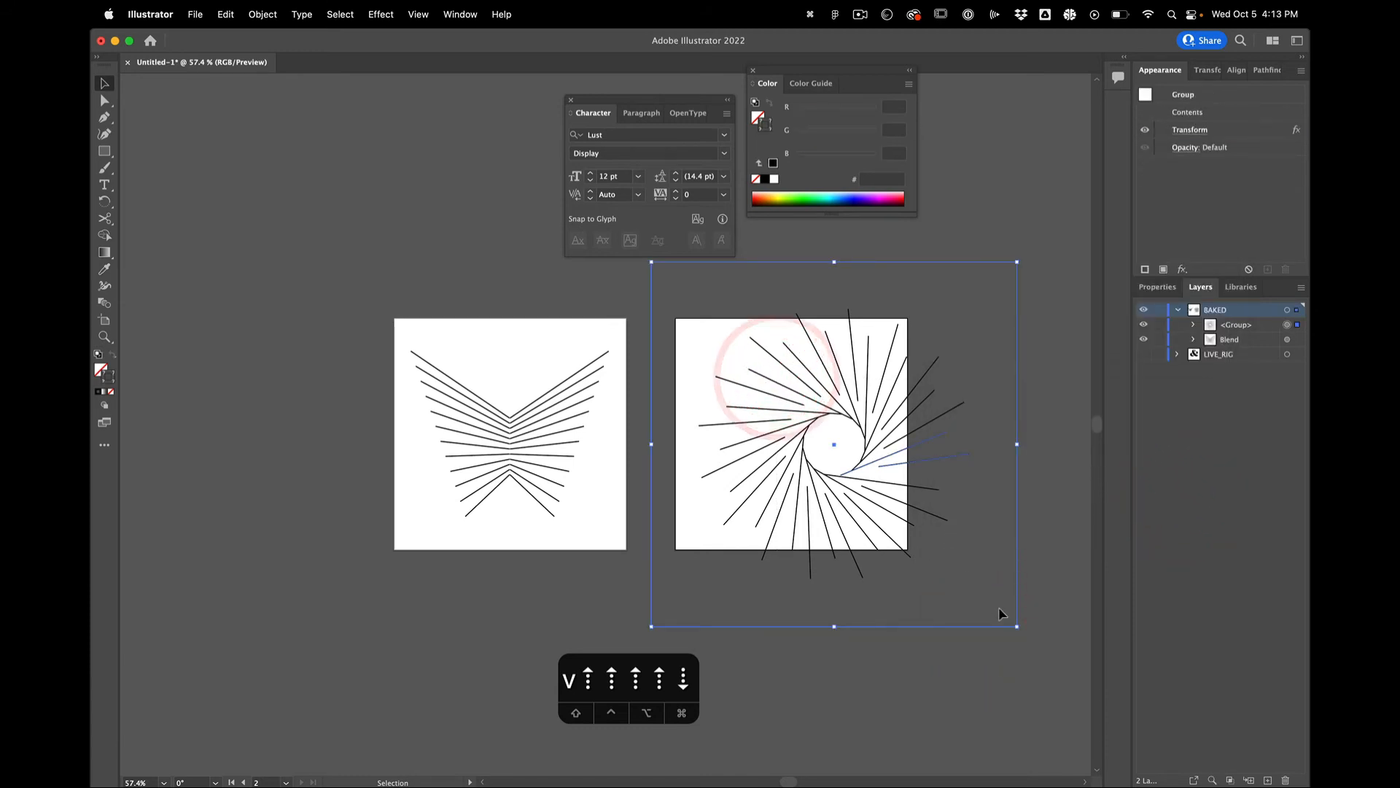
left_click_drag(1019, 630, 907, 562)
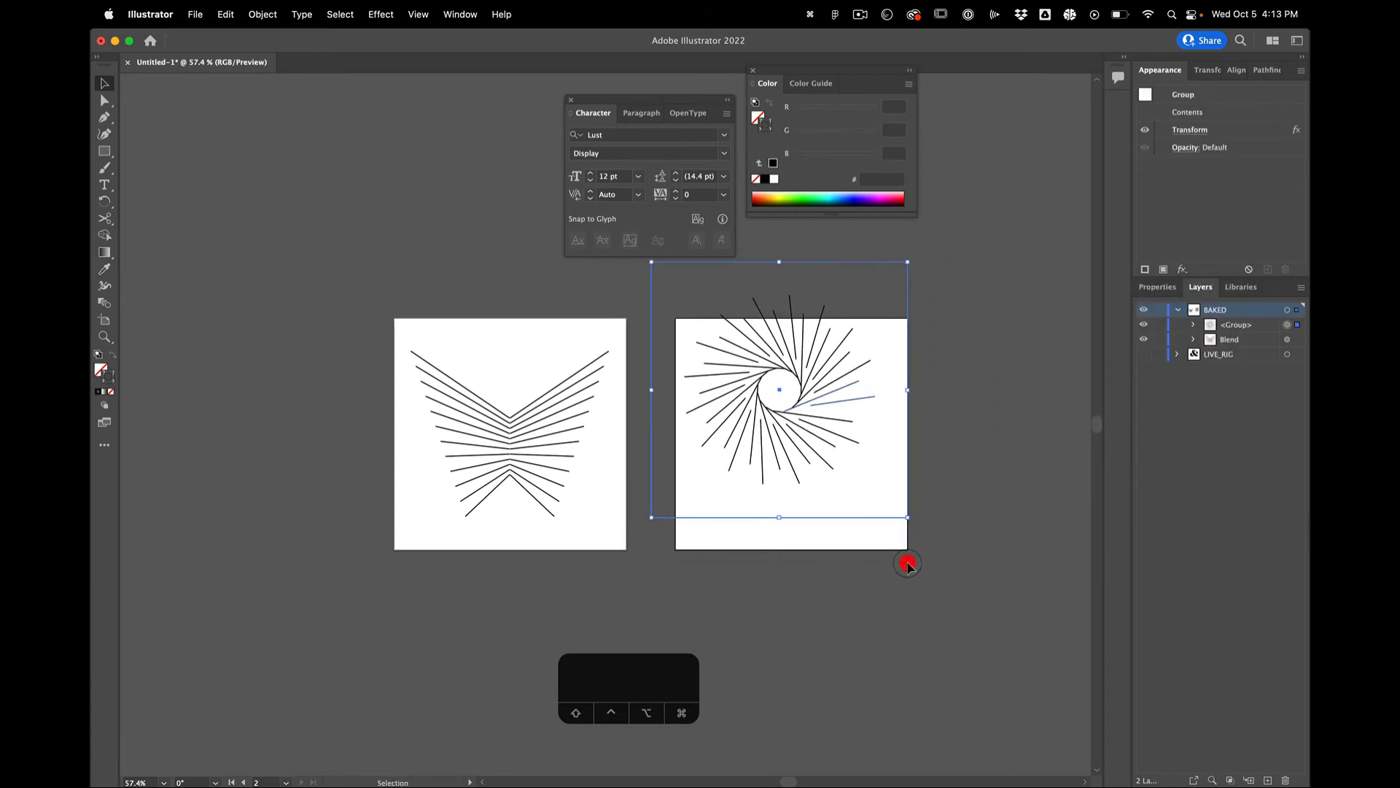
left_click_drag(780, 390, 792, 435)
left_click(789, 575)
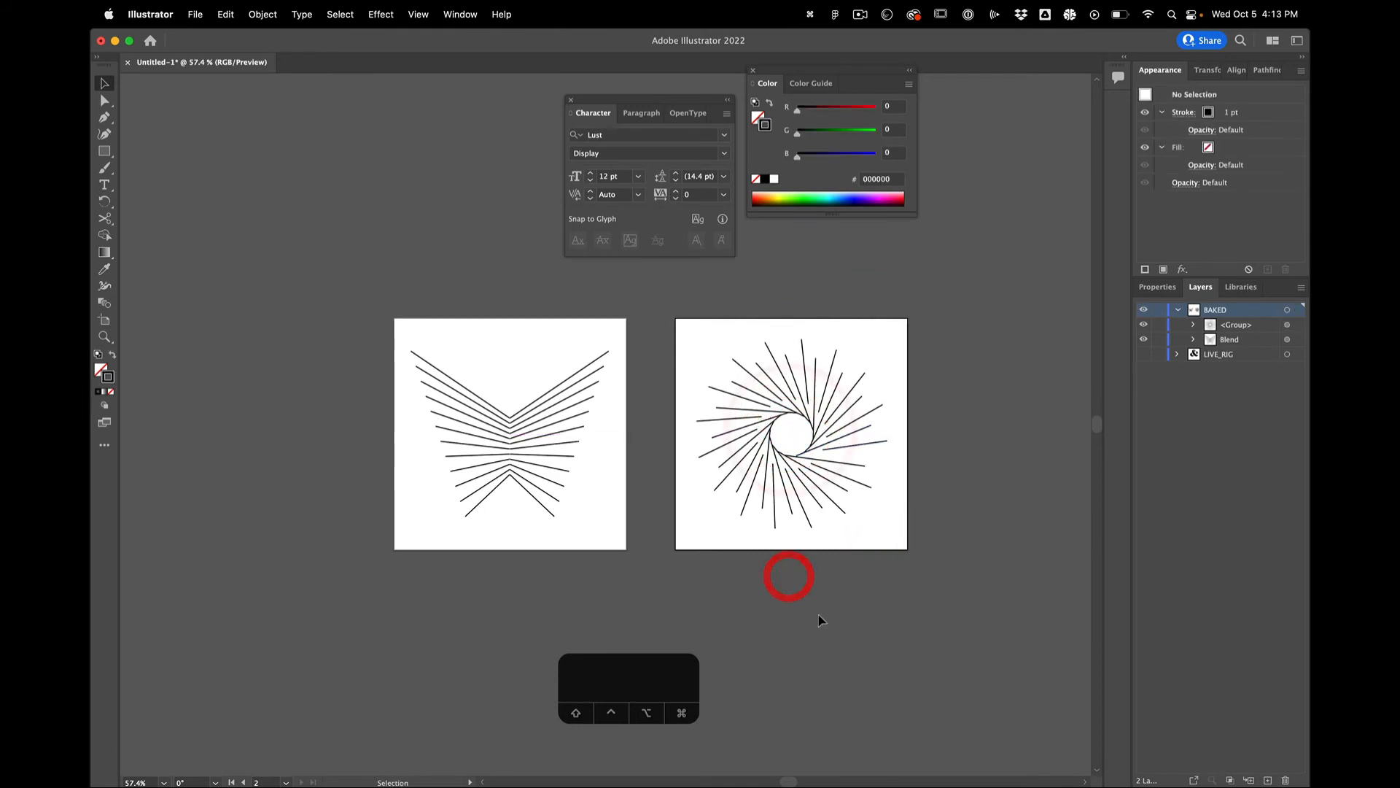
Duplicate the second artboard with its pinwheel artwork to the right using the Artboard tool
scroll(819, 616, "right", 5)
left_click(582, 328)
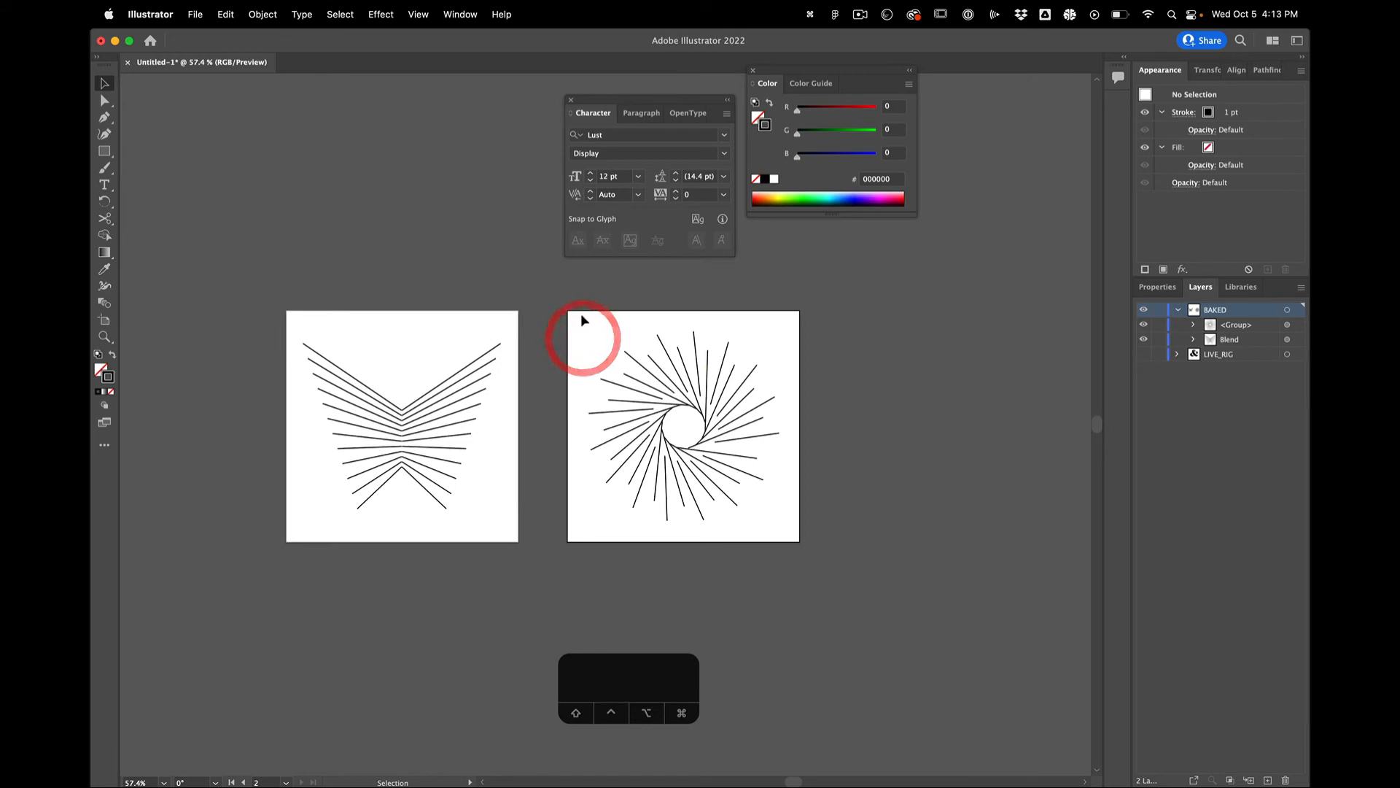
left_click(105, 319)
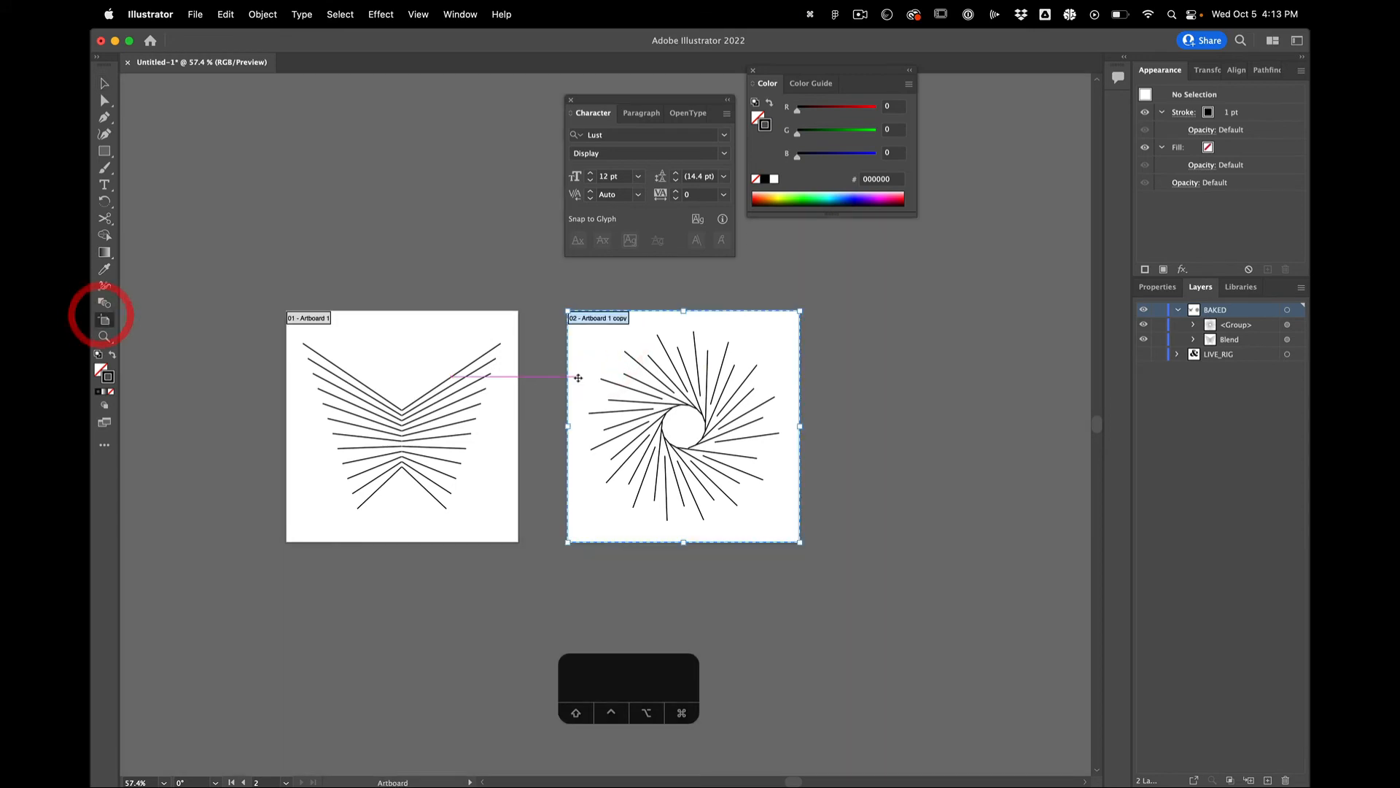
left_click_drag(600, 350, 878, 345)
key("v")
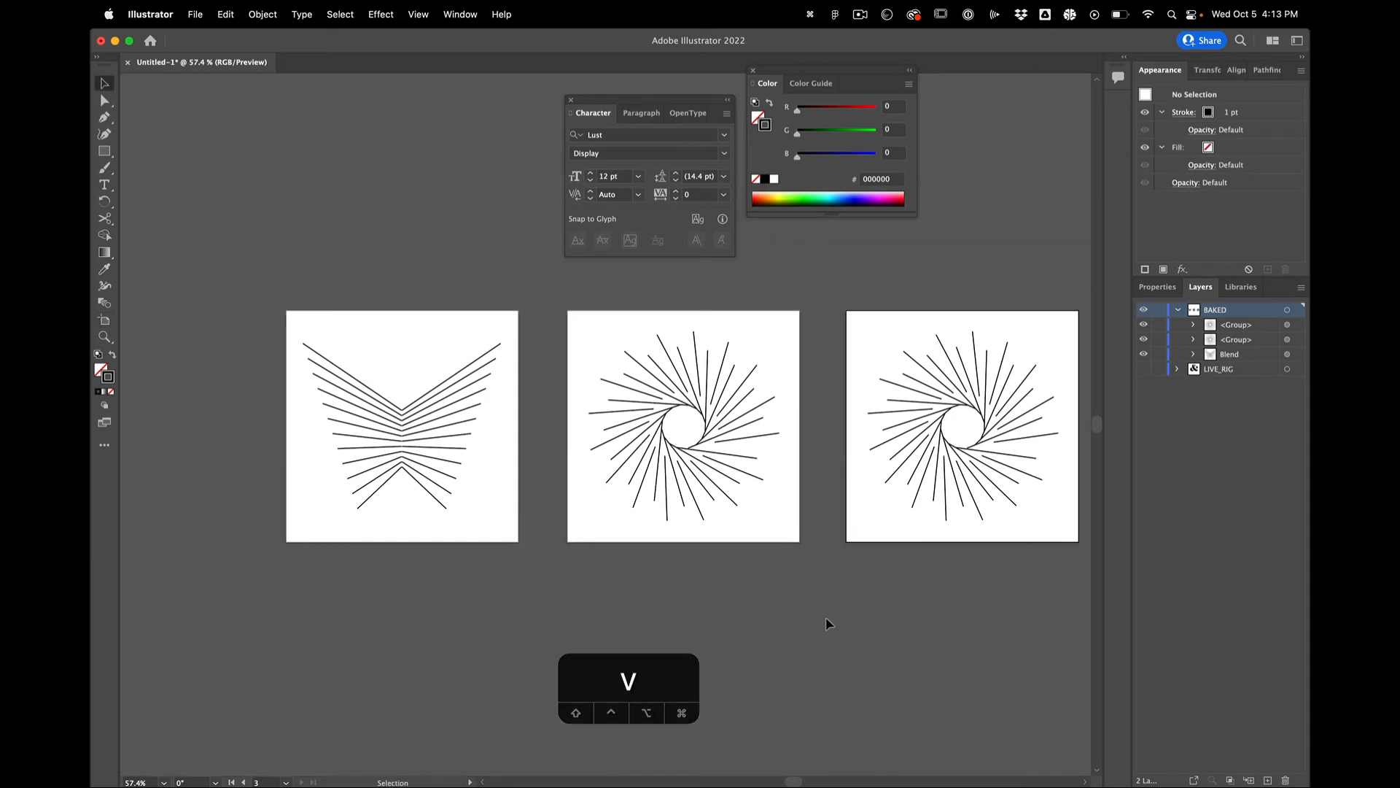
Delete the duplicated pinwheel group from the third artboard
scroll(827, 616, "right", 5)
scroll(826, 614, "up", 2)
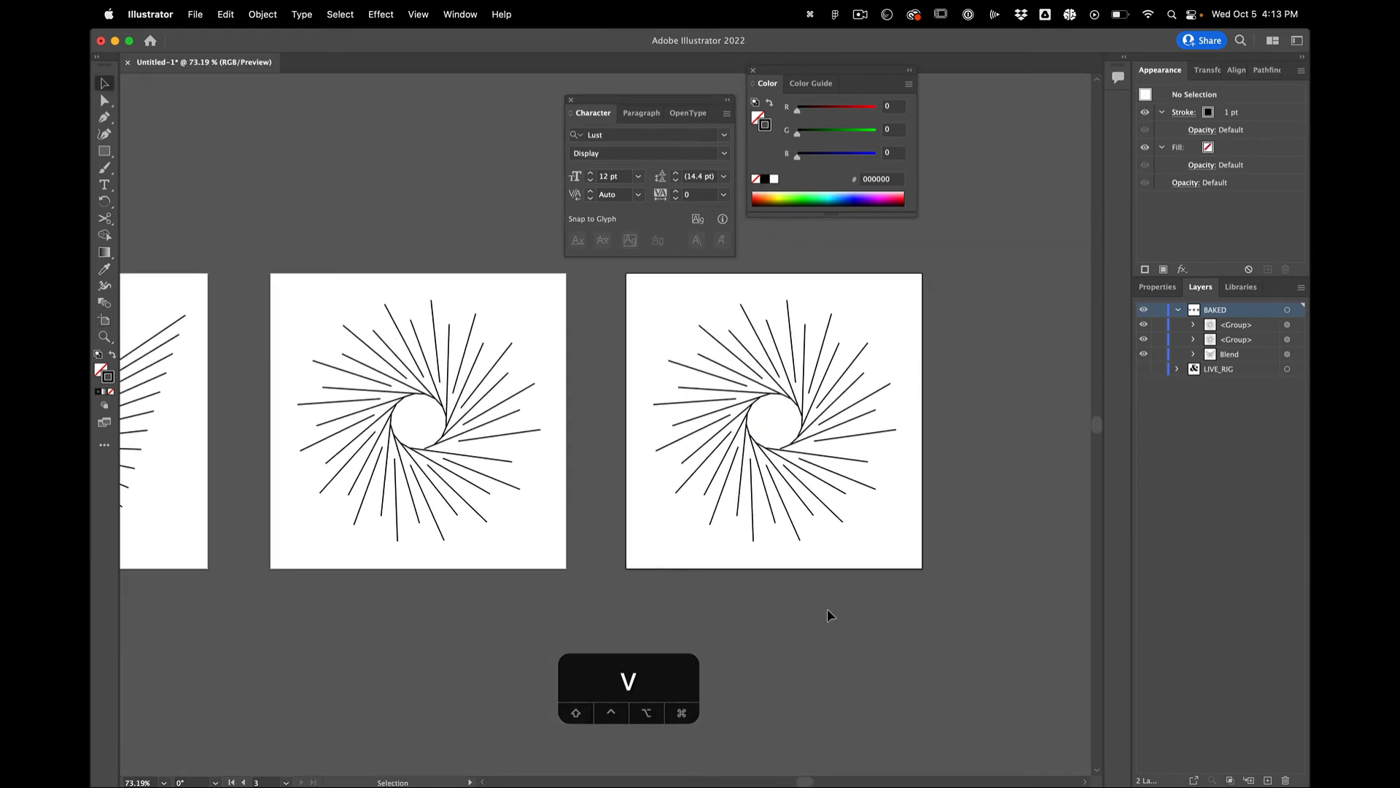
left_click_drag(669, 307, 863, 486)
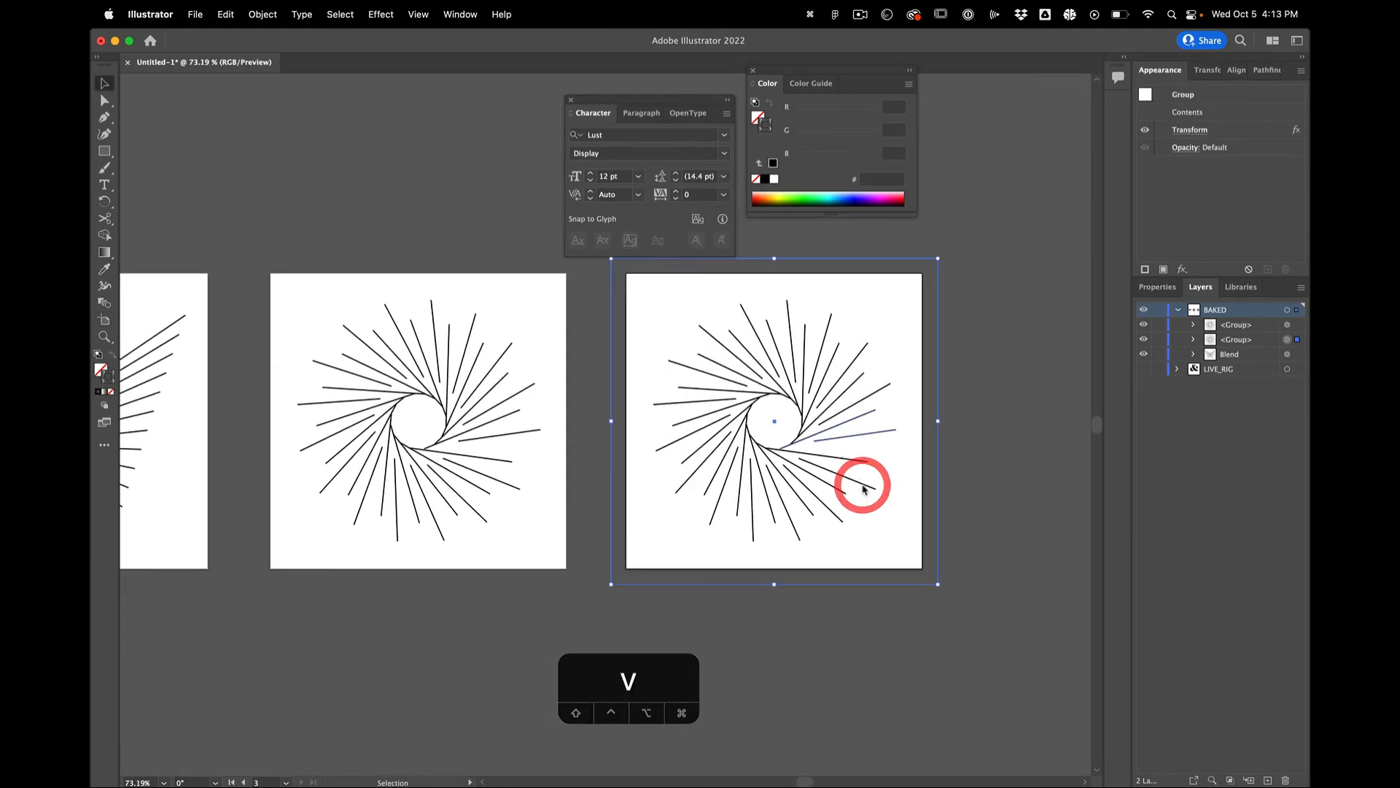
key("BackSpace")
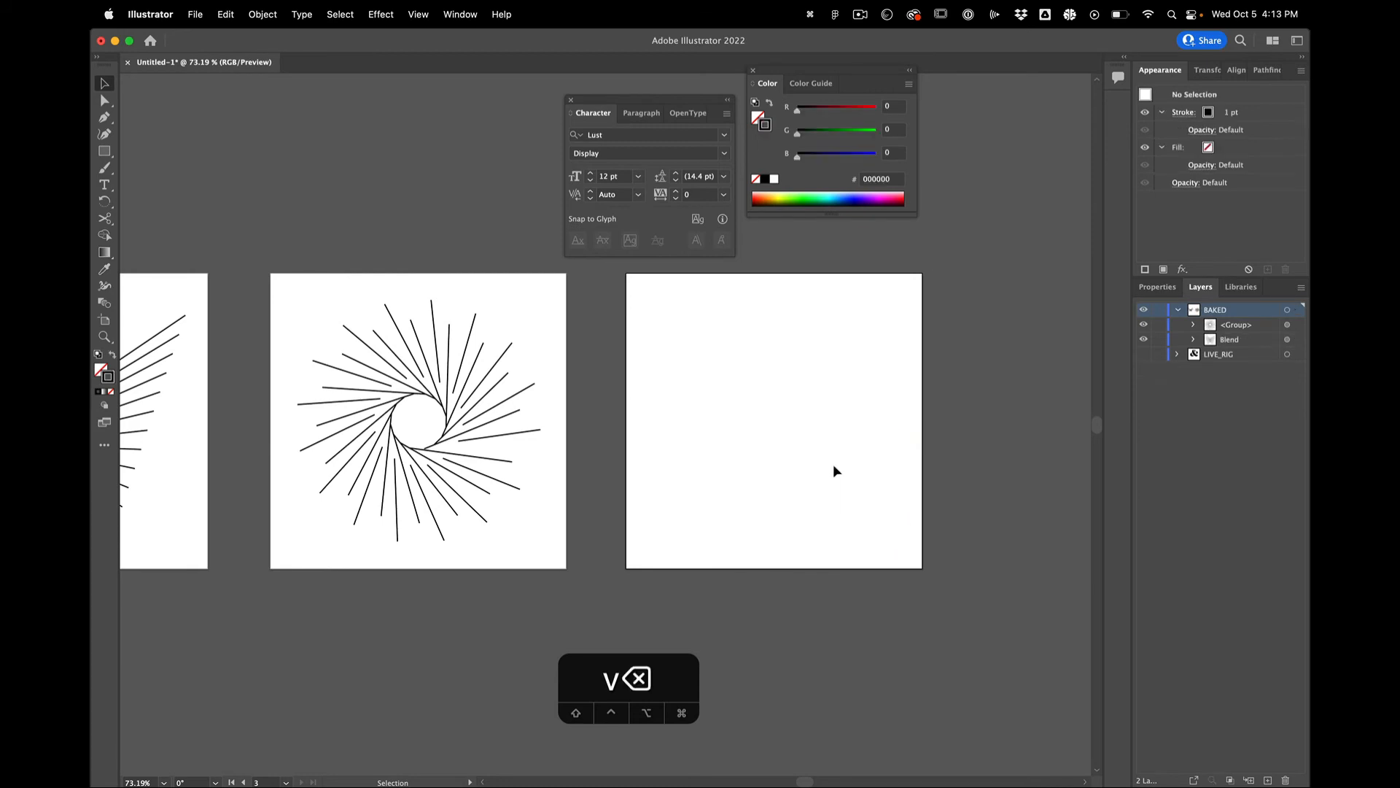
Draw a small square near the upper-left corner of the empty third artboard
left_click(715, 338)
left_click_drag(645, 297, 675, 318)
left_click_drag(679, 320, 679, 321)
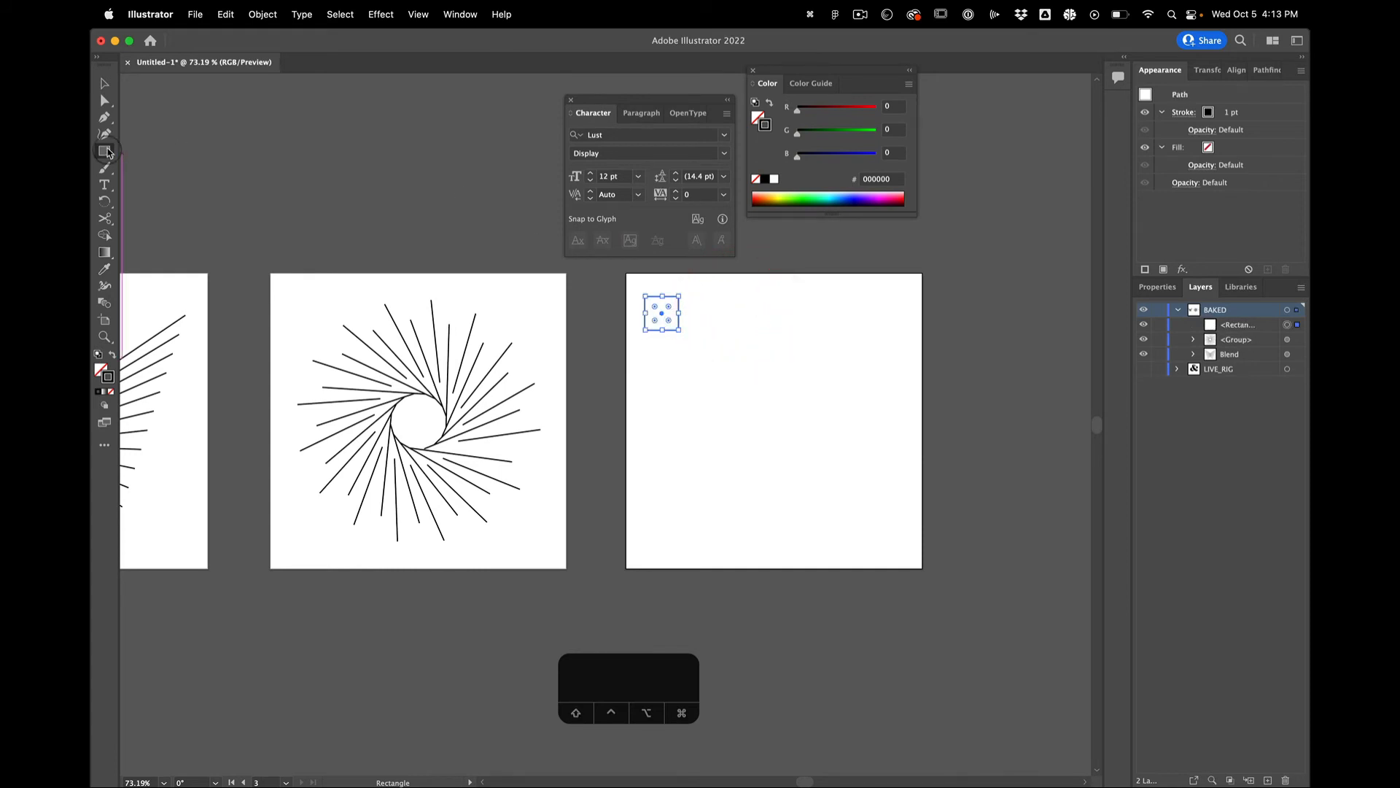
Draw a circle about the same size as the square in the upper-right part of the third artboard with the Ellipse tool
left_click_drag(104, 150, 165, 168)
left_click_drag(735, 295, 822, 330)
key("v")
left_click(739, 359)
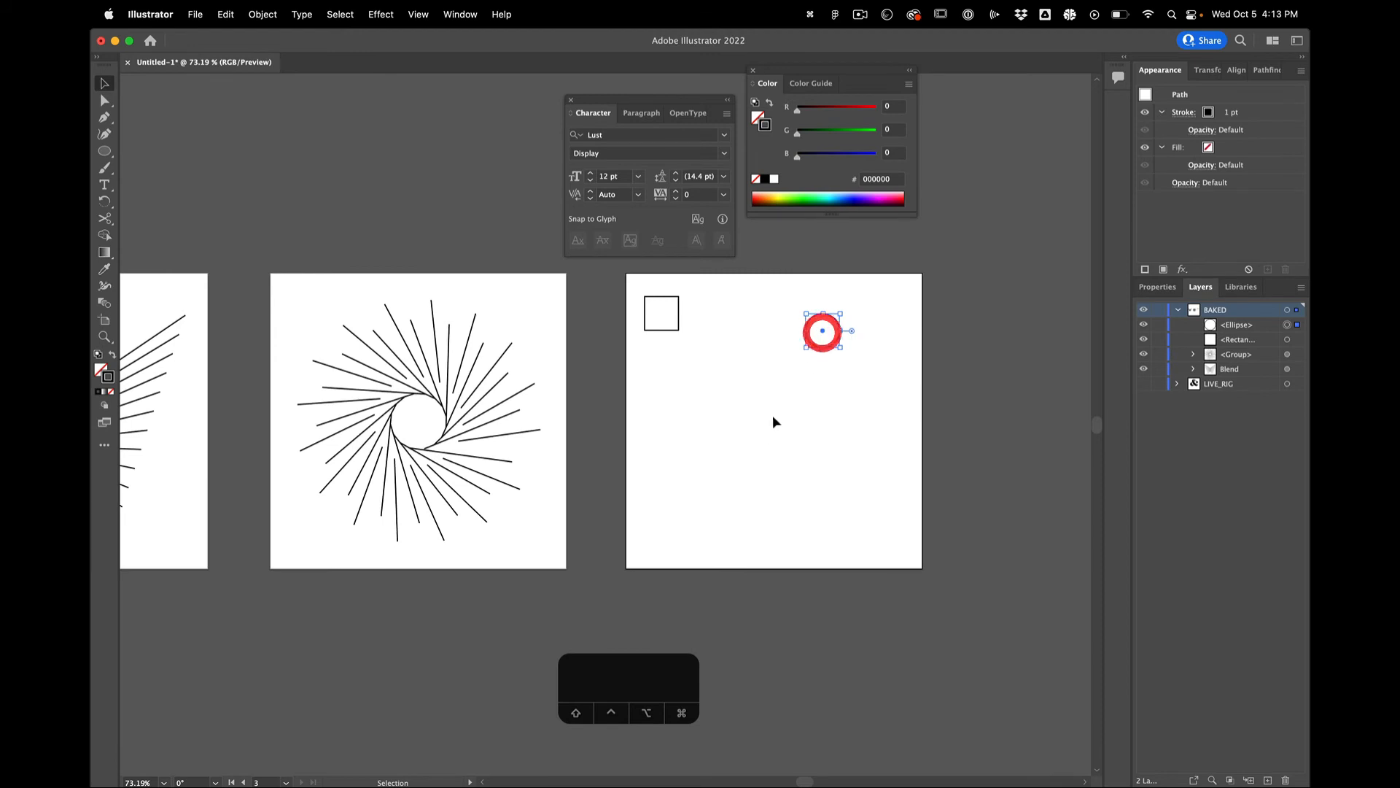
Move the circle onto the small square so its center sits on the square's right edge, and deselect it
left_click(758, 291)
left_click_drag(822, 332, 679, 320)
left_click(724, 372)
scroll(643, 323, "up", 3)
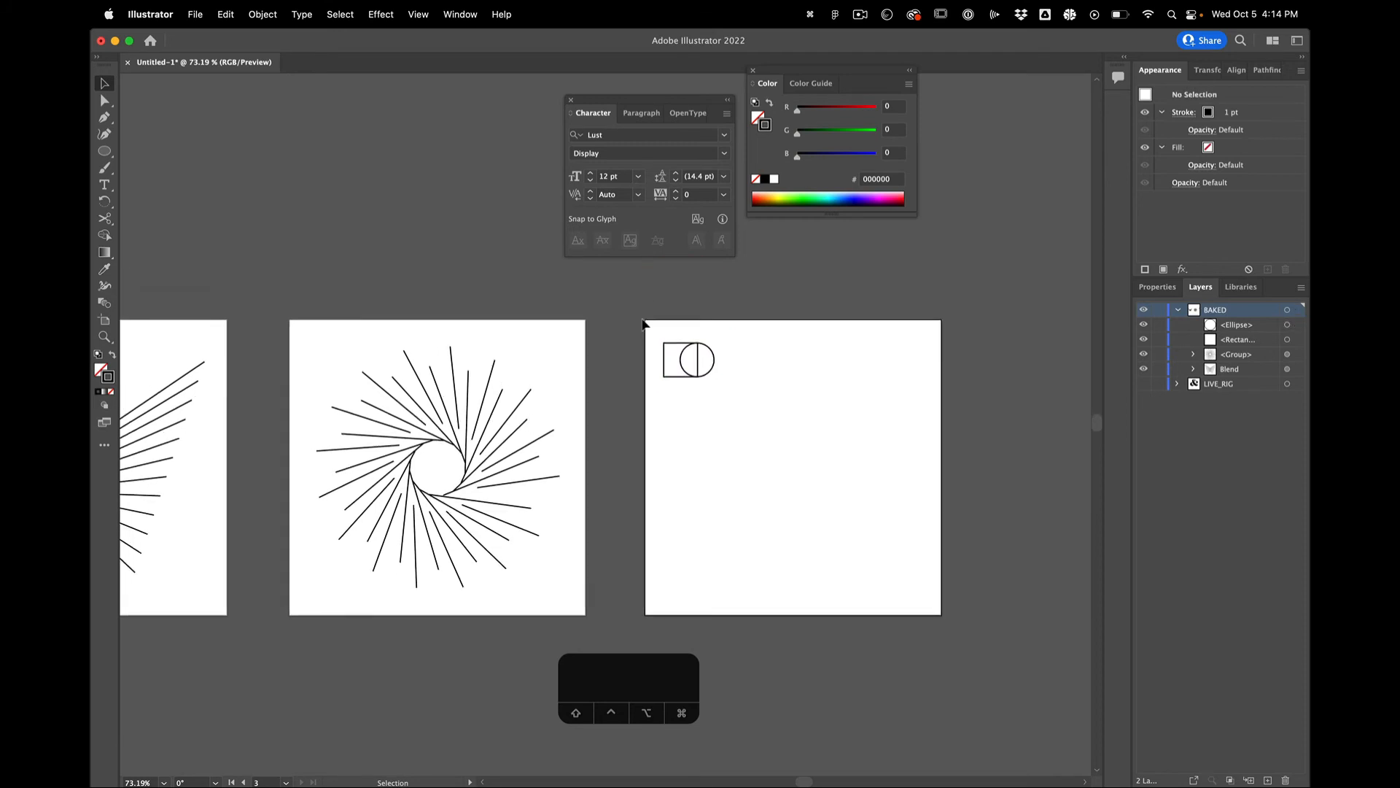
Turn off the display of mouse clicks in KeyCastr's display preferences, close them and return to Illustrator
left_click_drag(705, 366, 740, 393)
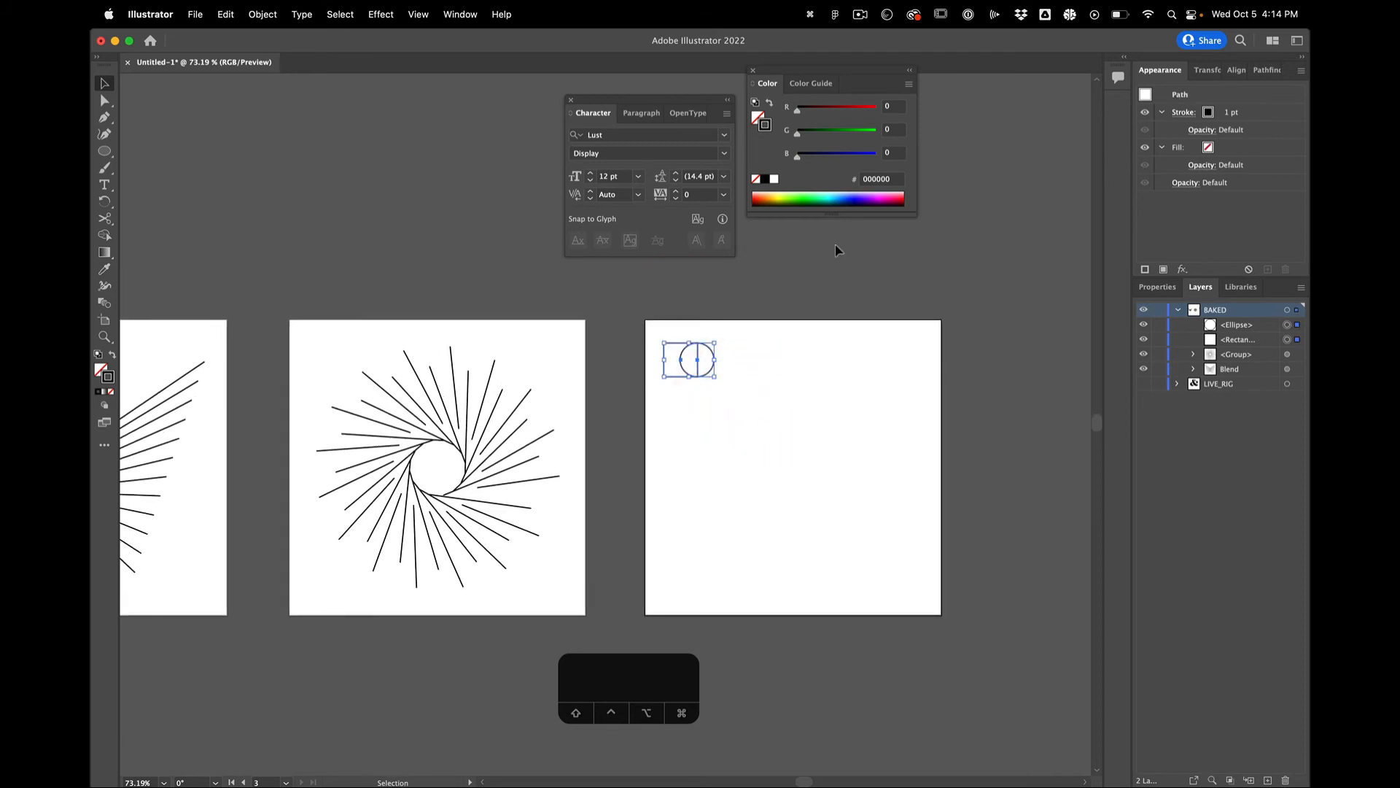
left_click(810, 14)
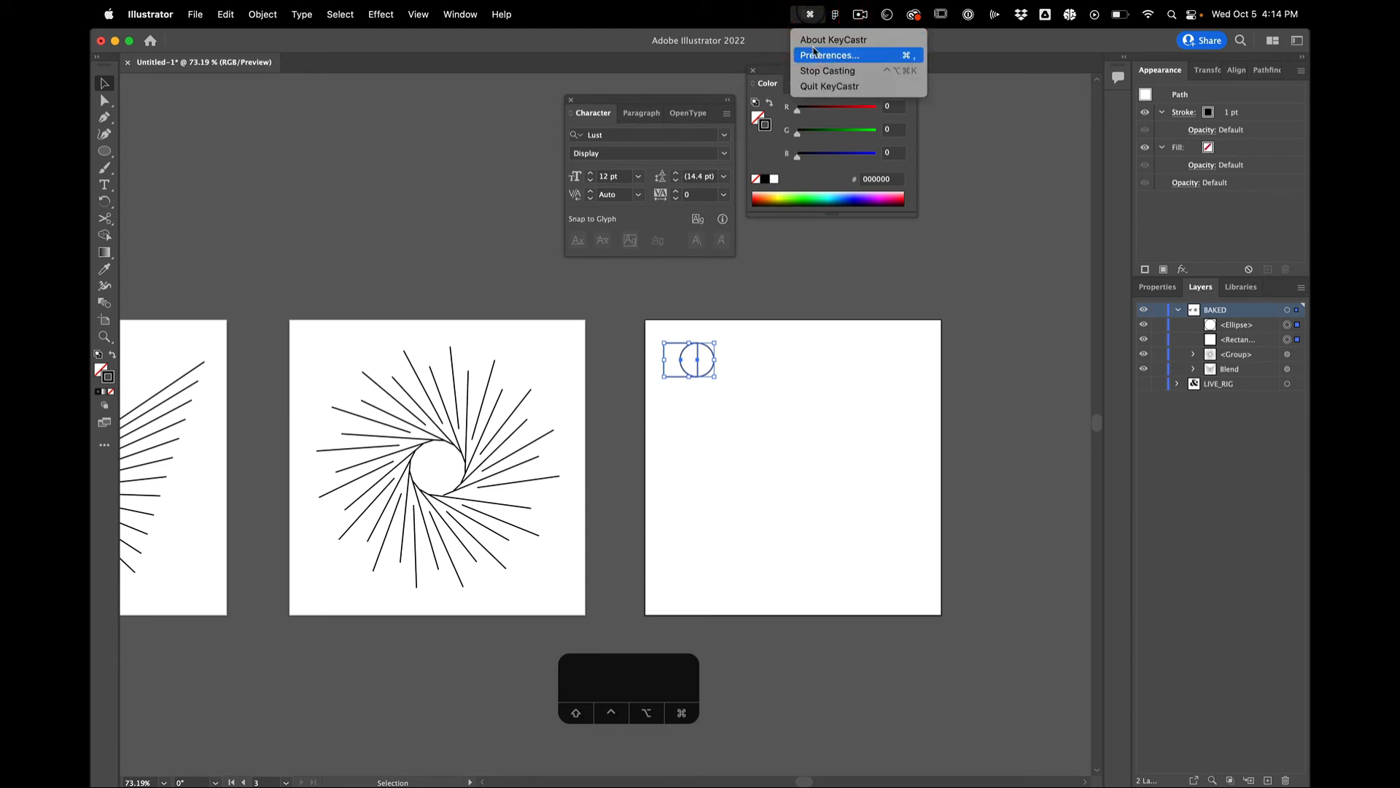
left_click(814, 52)
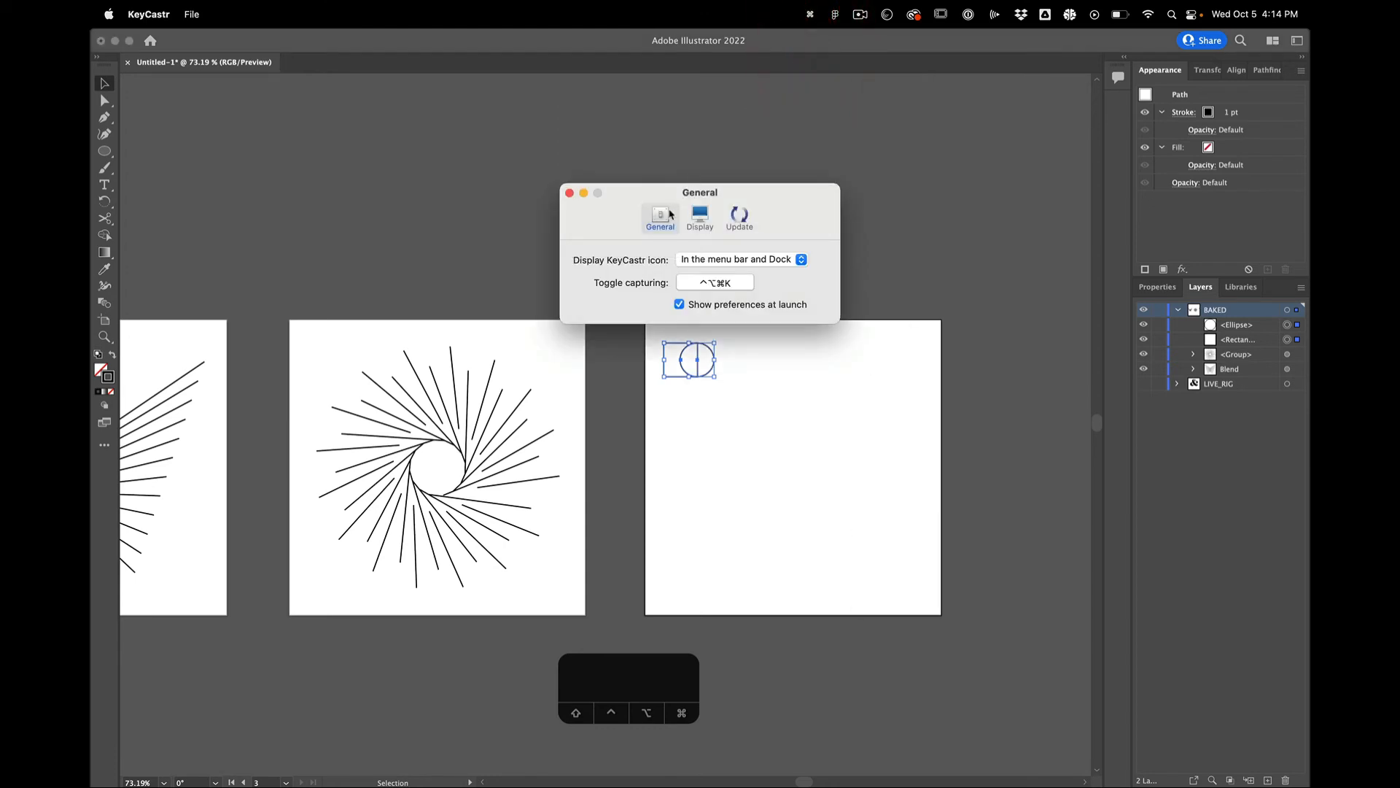
left_click(700, 216)
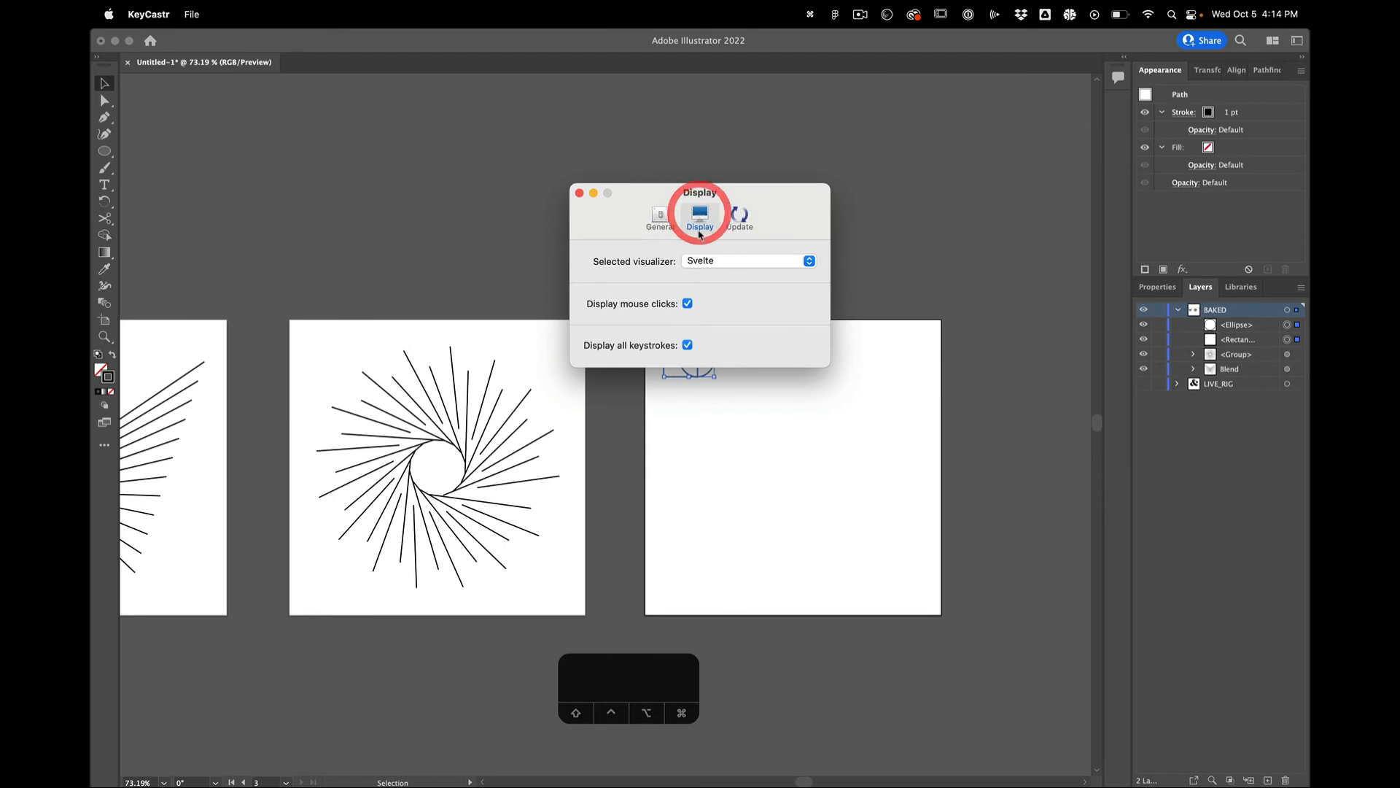
left_click(688, 303)
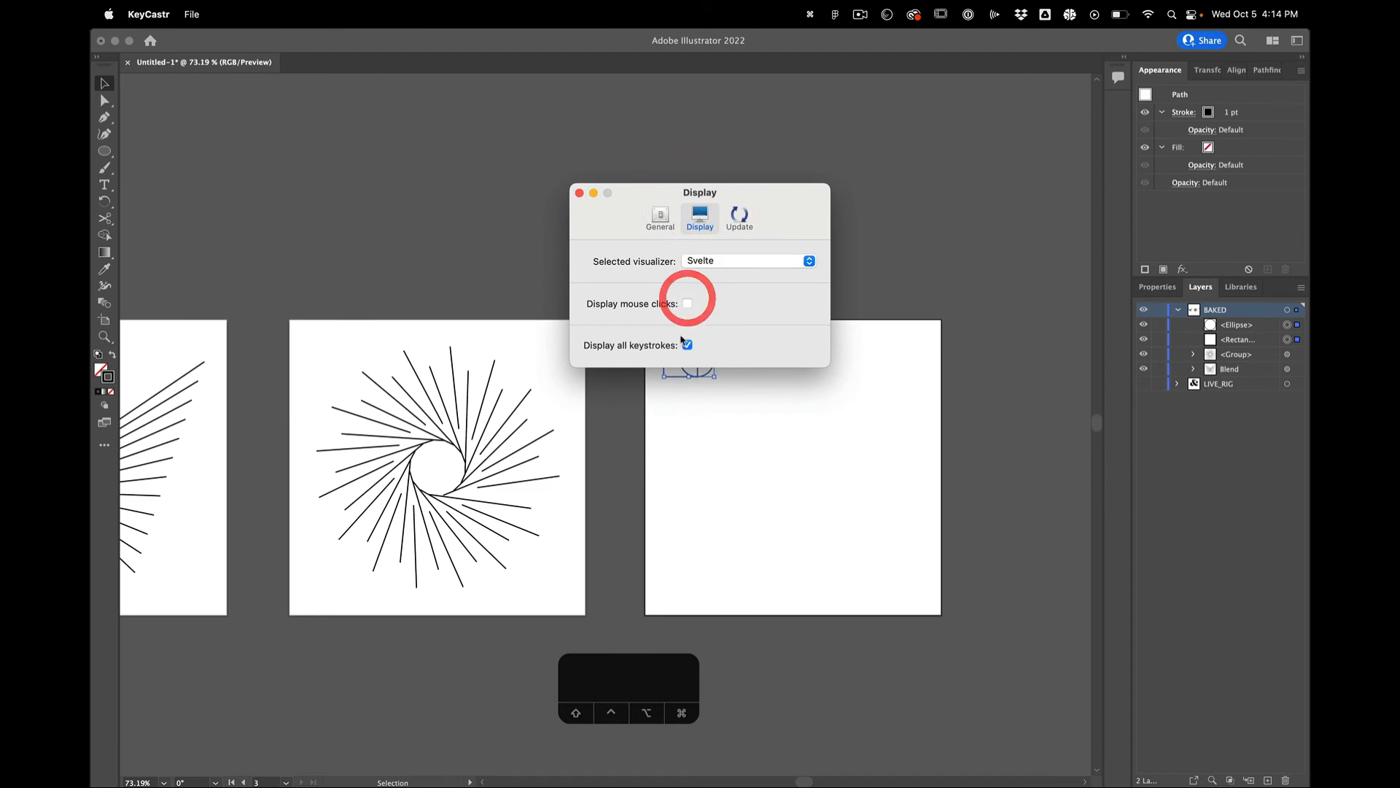
left_click(580, 193)
left_click(751, 274)
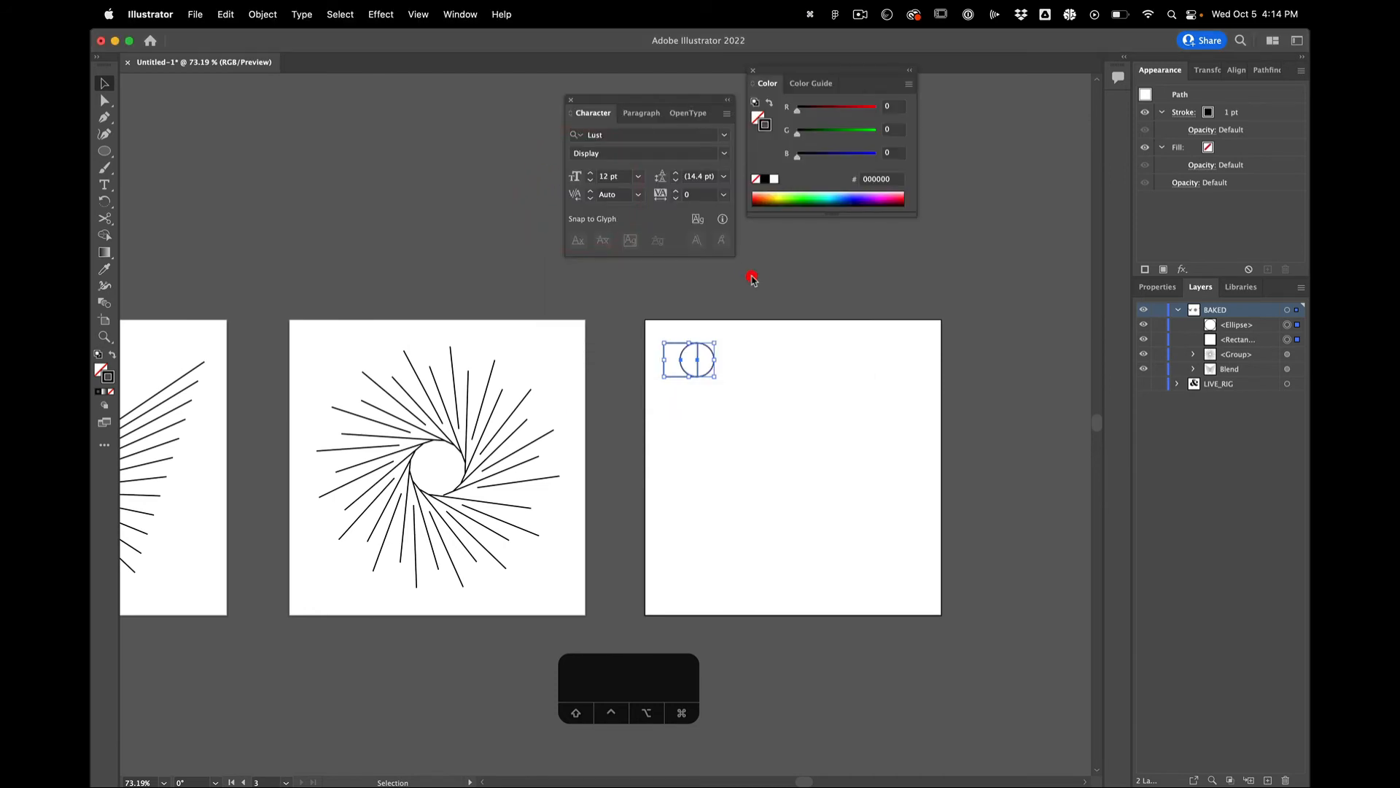
Select the overlapping square and circle on the third artboard and unite them into one shape with Pathfinder
left_click(747, 351)
left_click_drag(739, 396, 631, 321)
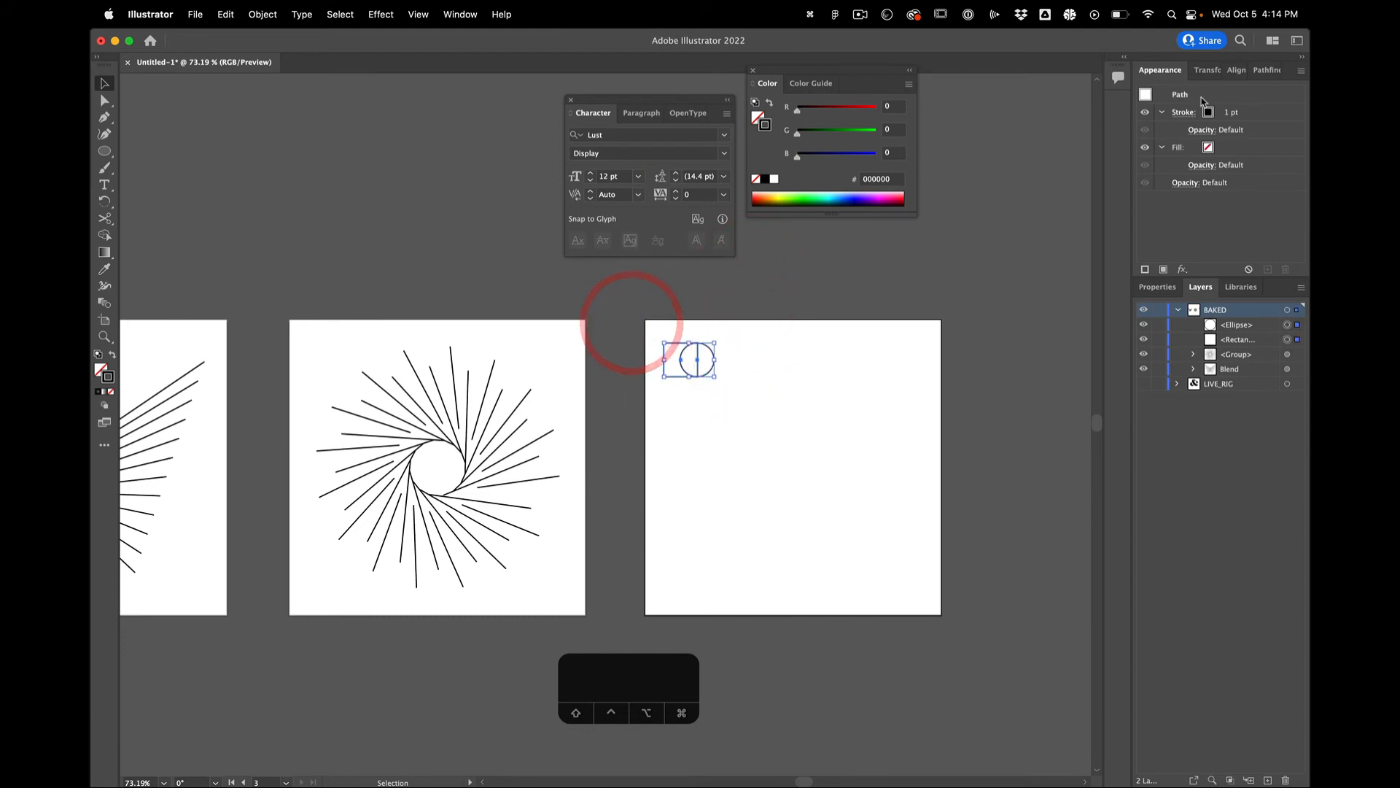
left_click(1268, 70)
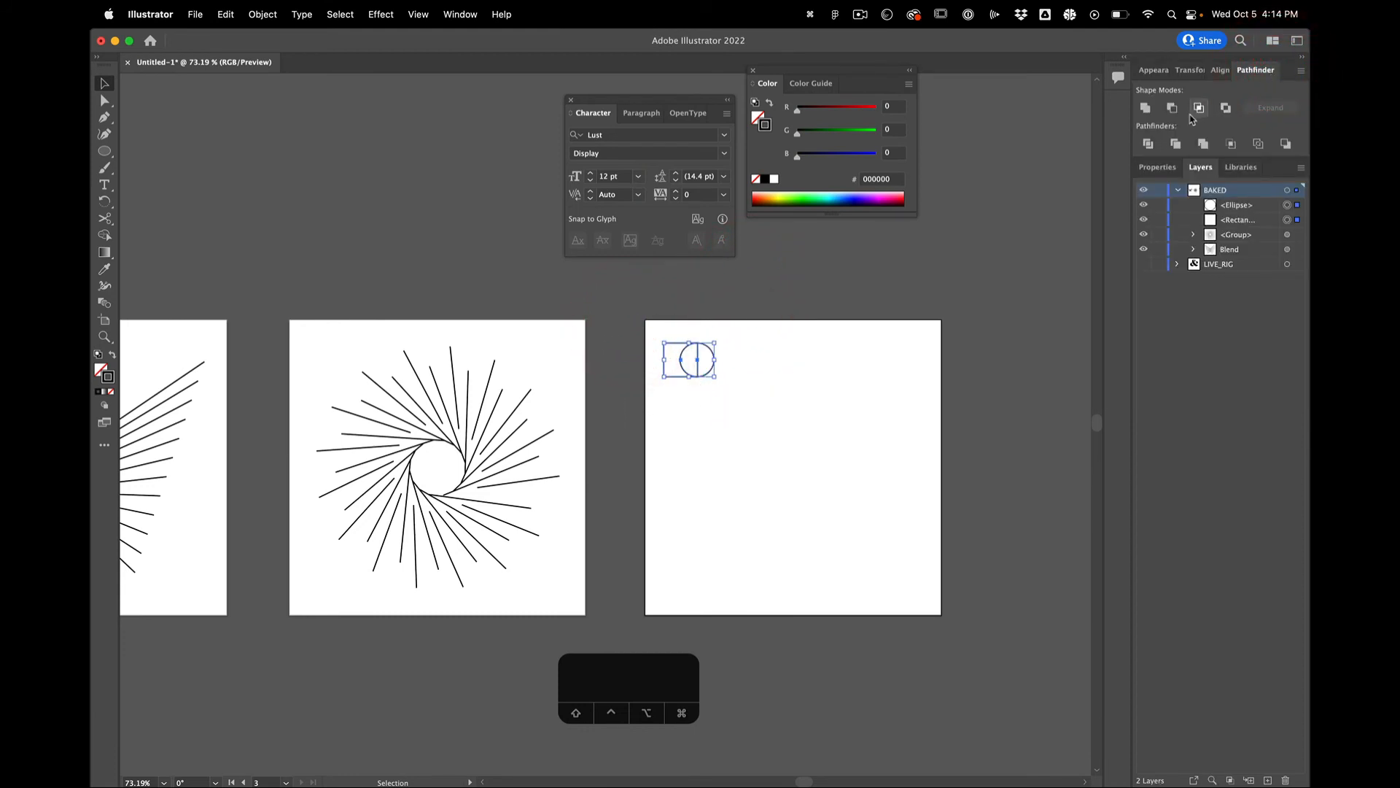
left_click(1145, 107)
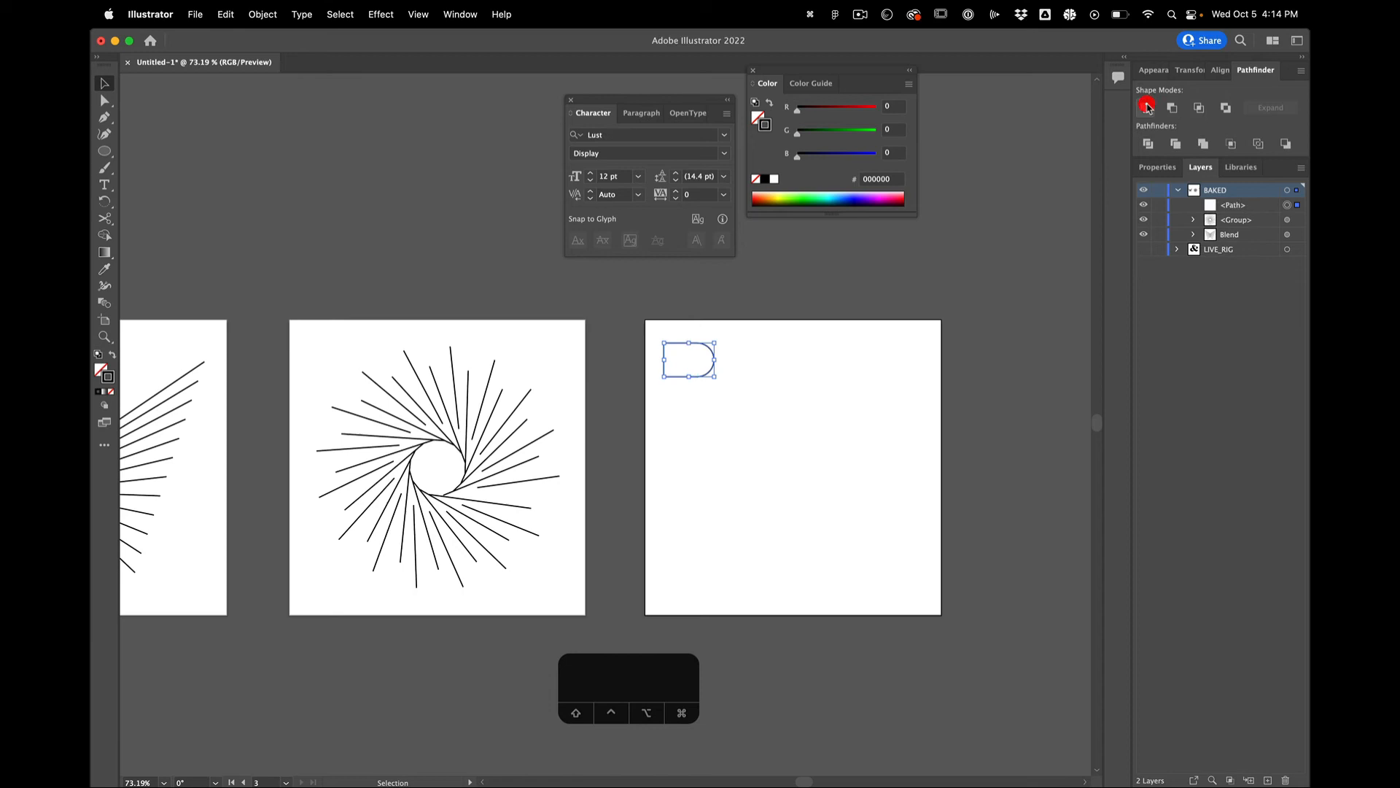
Delete the straight vertical left edge of the united D shape to leave an open U-shaped path
left_click(737, 418)
key("a")
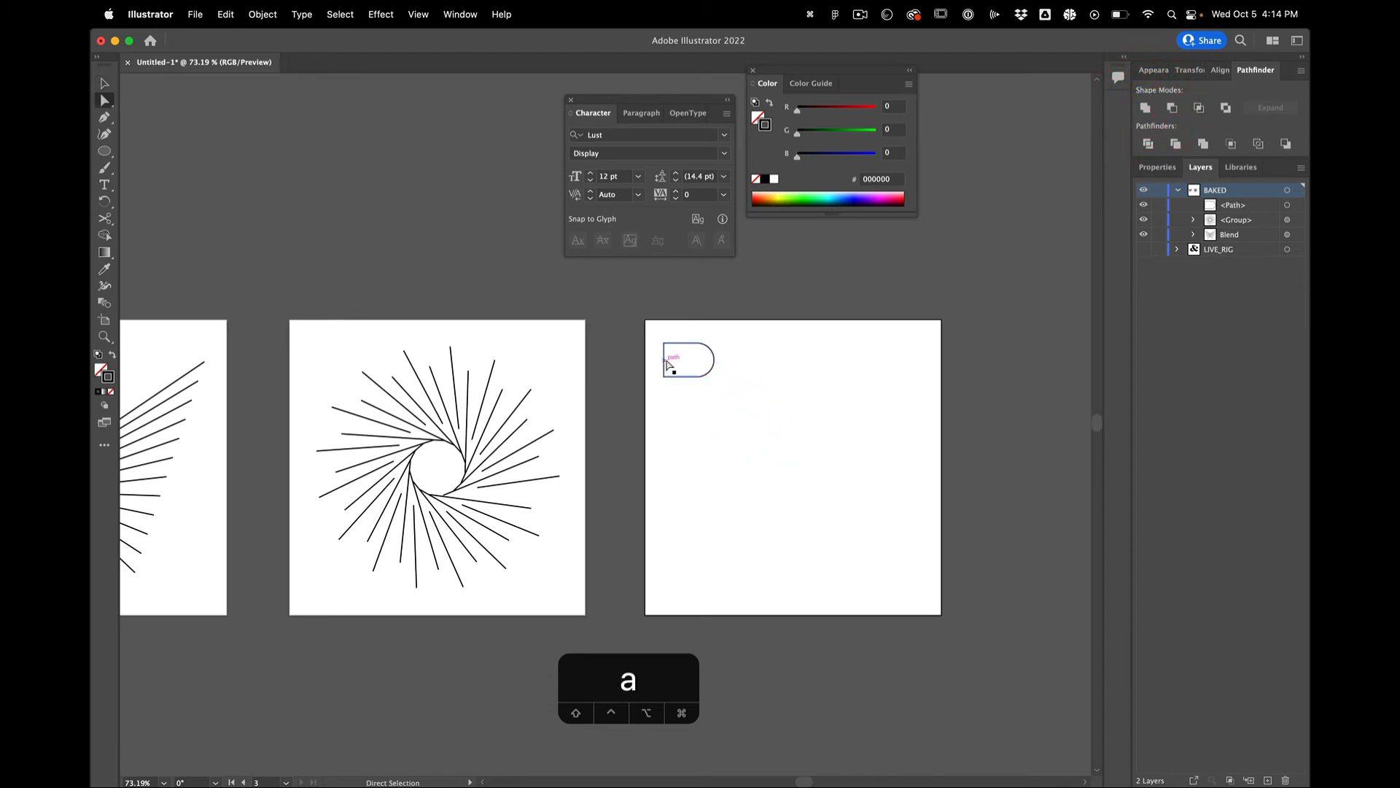
left_click(665, 362)
key("BackSpace")
key("v")
left_click(706, 418)
Scale the open U-shaped path down proportionally to about 70 percent, keeping its upper-left corner in place, and deselect it
left_click(714, 368)
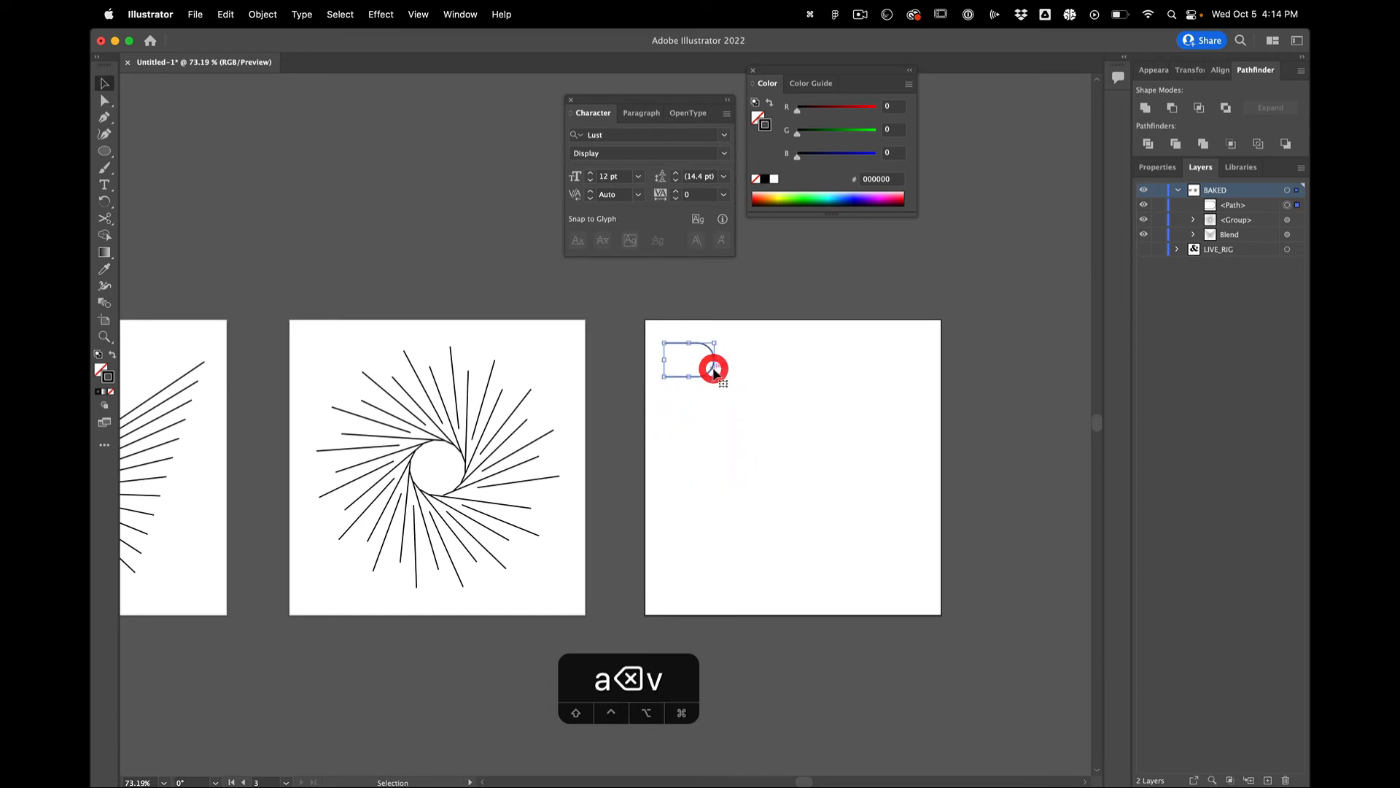
left_click_drag(715, 368, 752, 399)
left_click(714, 428)
left_click(752, 400)
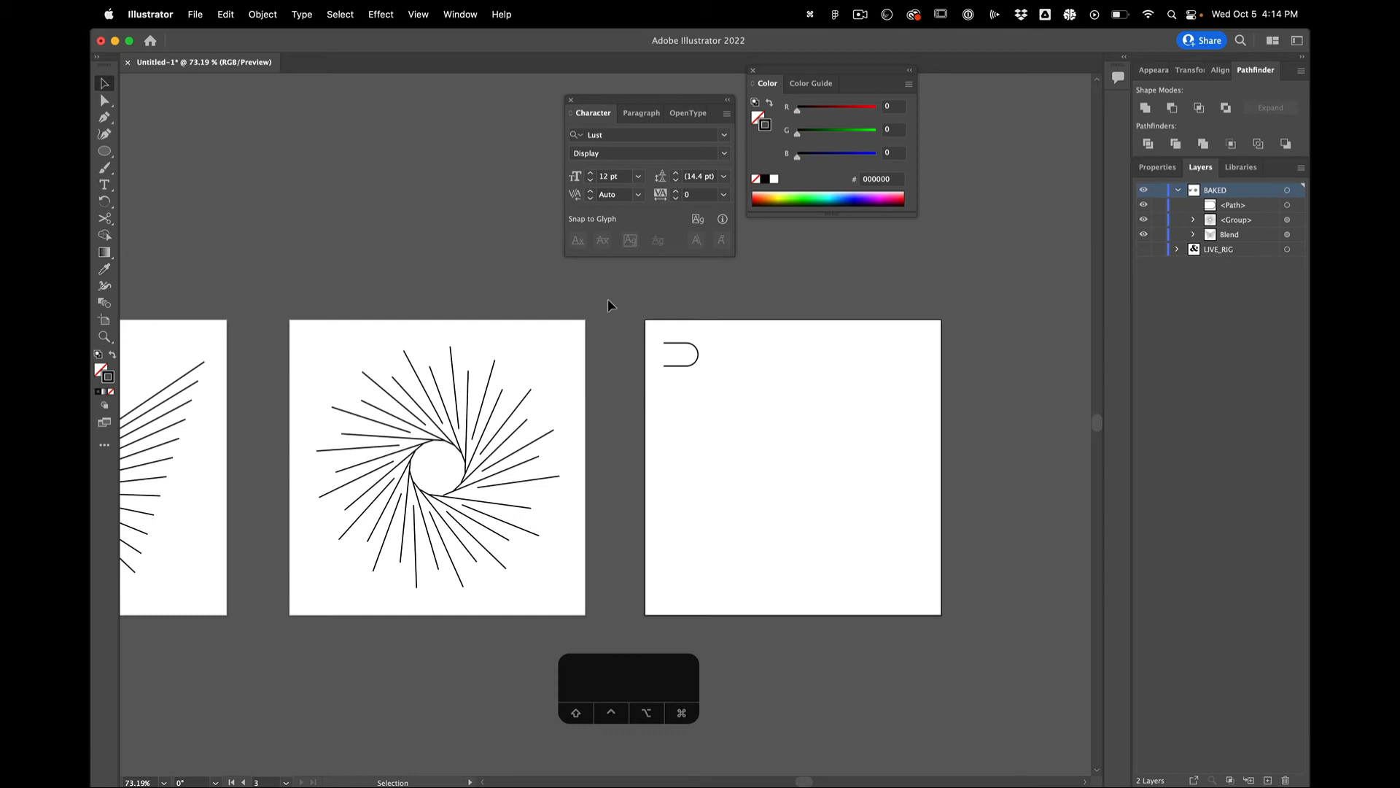
Start a Transform effect on the open U-shaped path and set it to 5 copies
left_click_drag(611, 303, 773, 423)
left_click(1189, 69)
left_click(1154, 69)
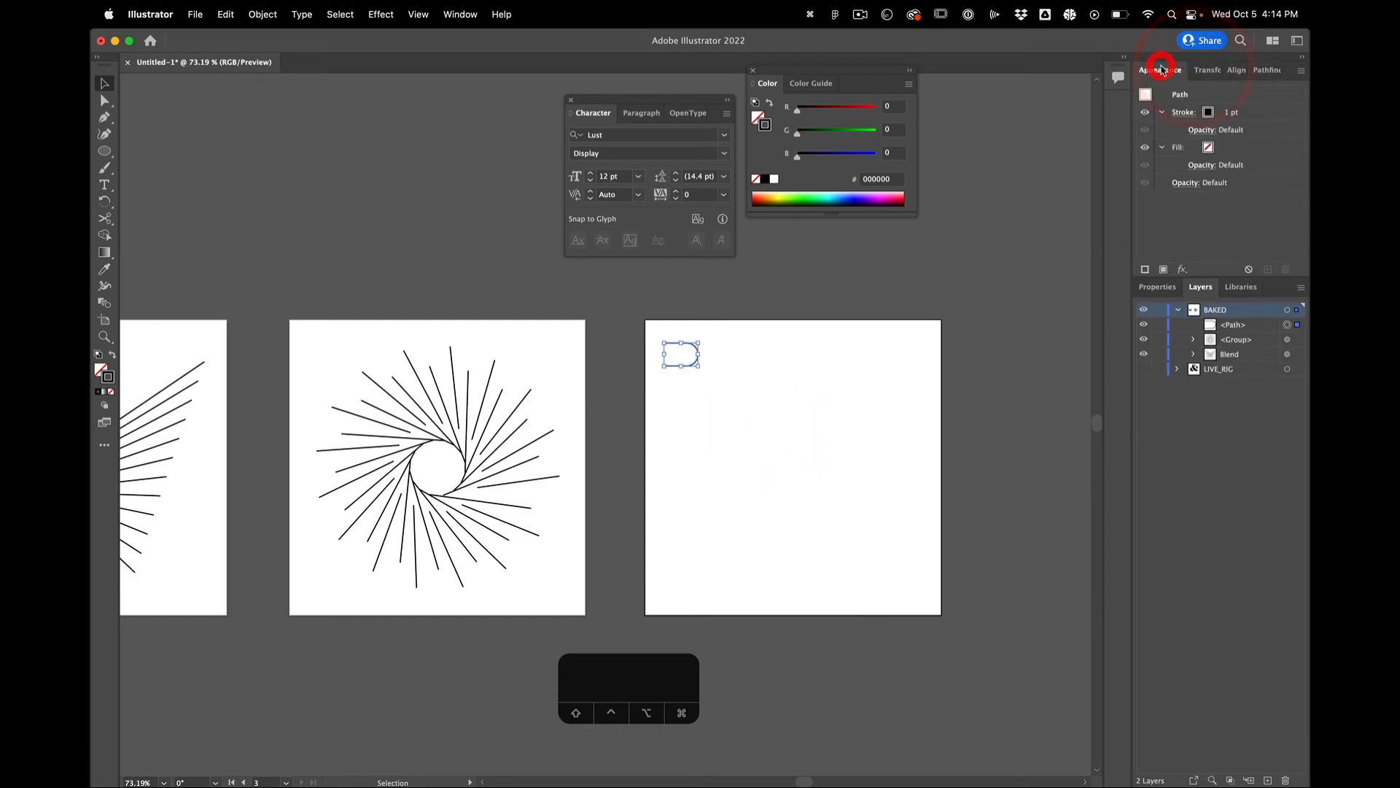
left_click(1183, 269)
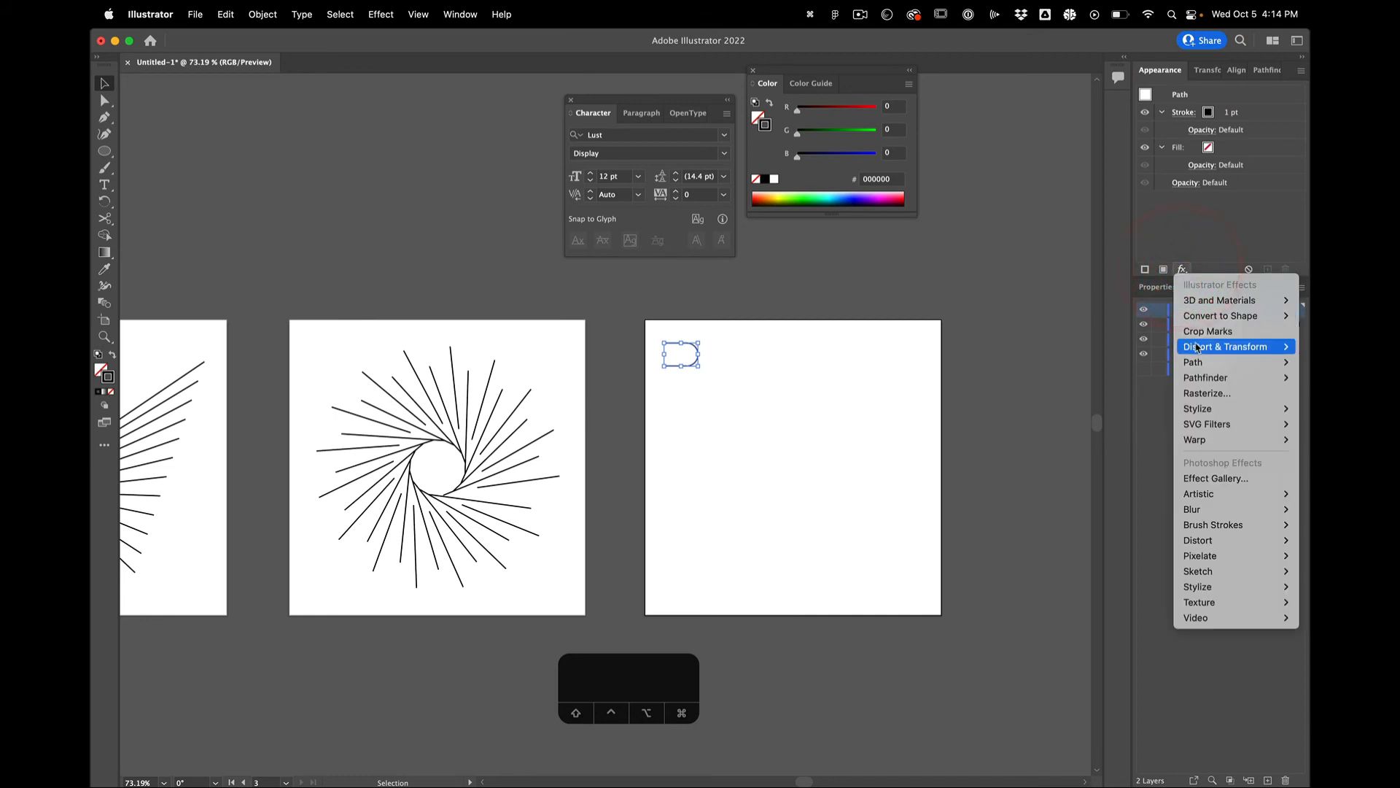
mouse_move(1203, 347)
left_click(1152, 393)
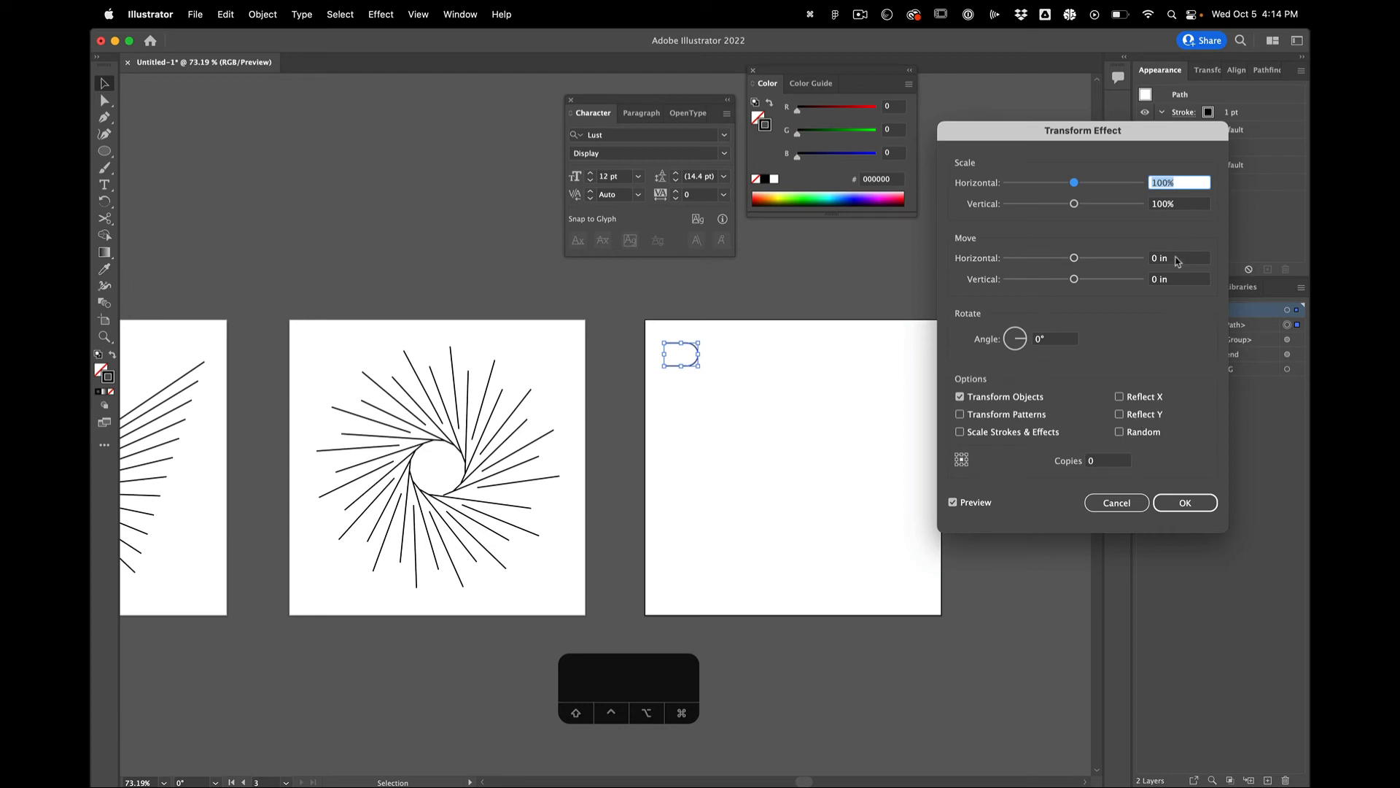
left_click(1178, 261)
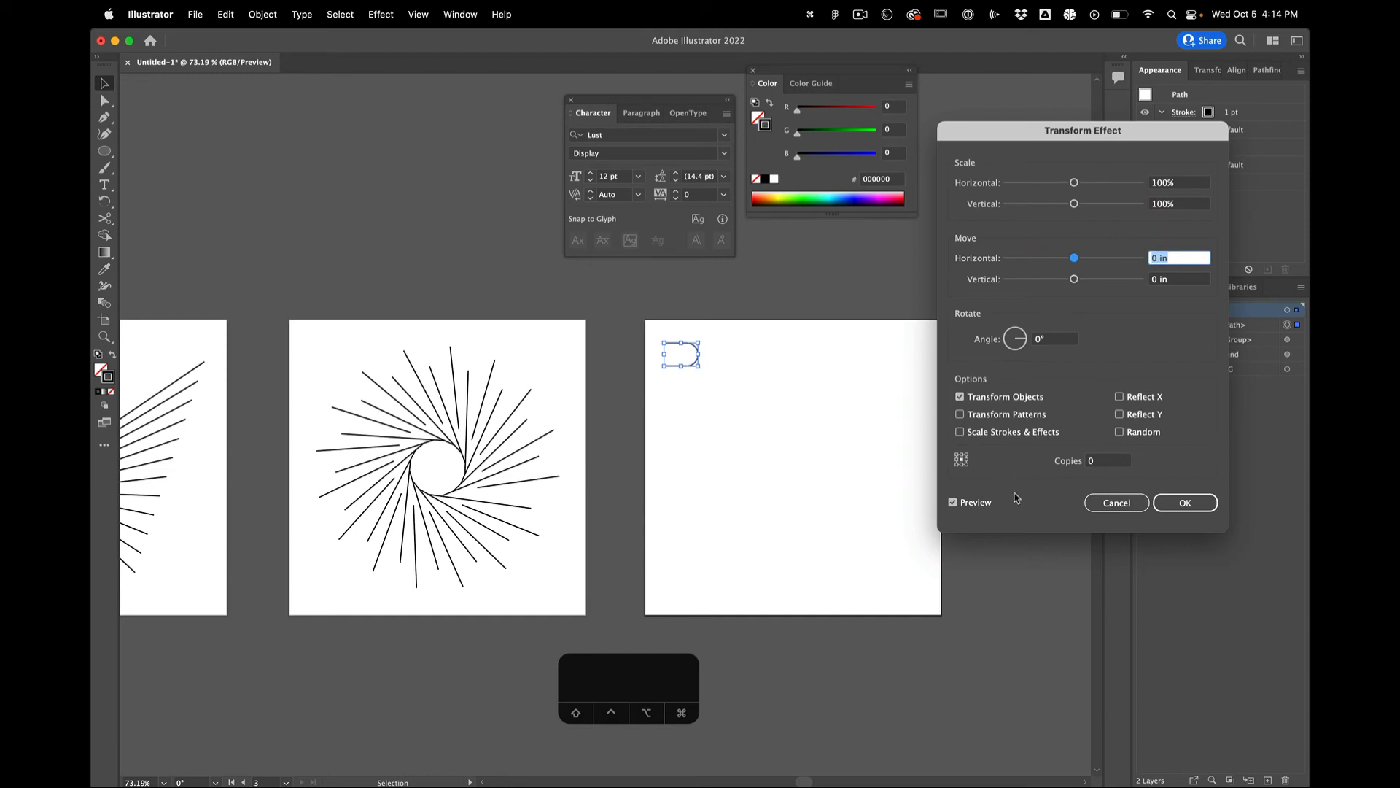
left_click(1110, 462)
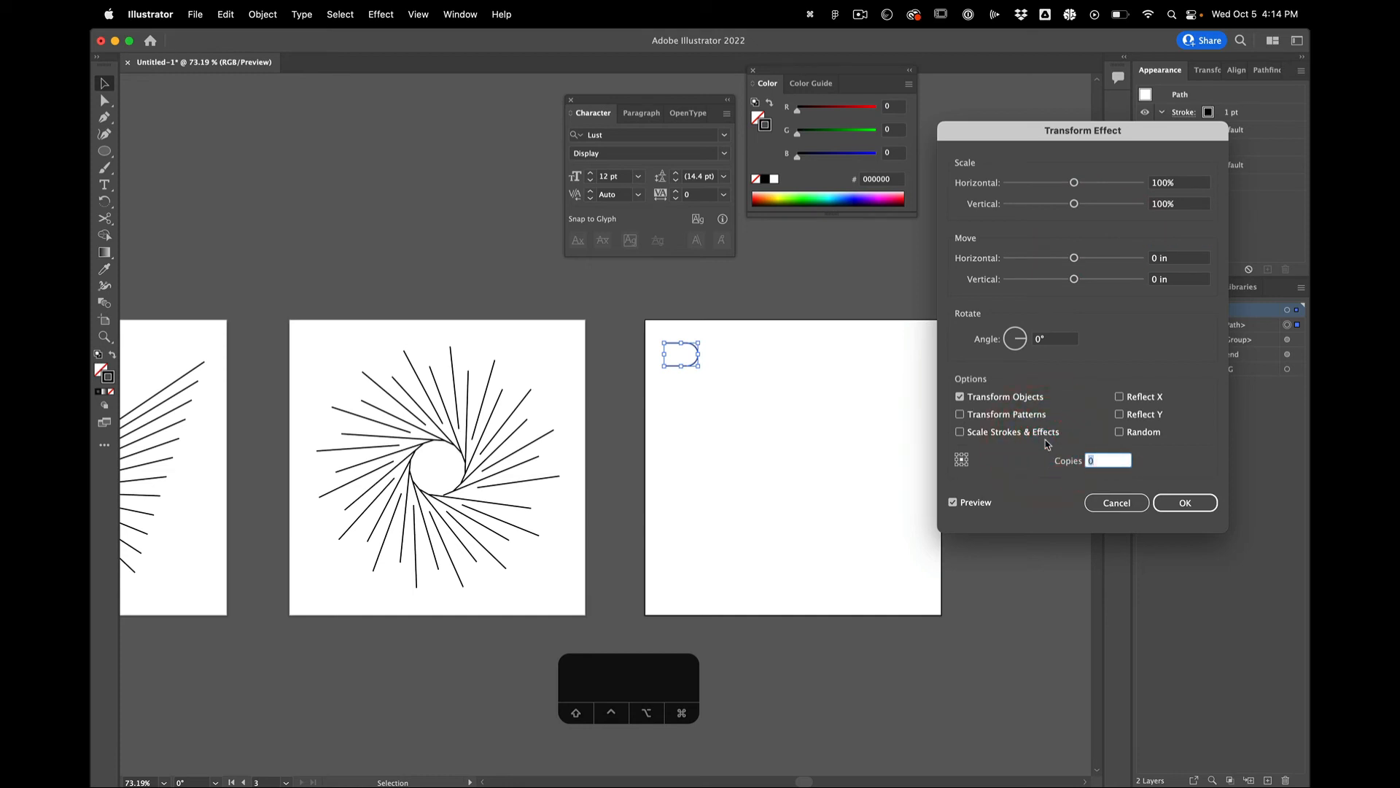
type("5")
Set the Transform effect's horizontal move to 0.75 in so the copies spread out in a row
left_click(1195, 261)
key("Up")
key("Up")
key("Up")
key("Up")
key("Up")
key("Up")
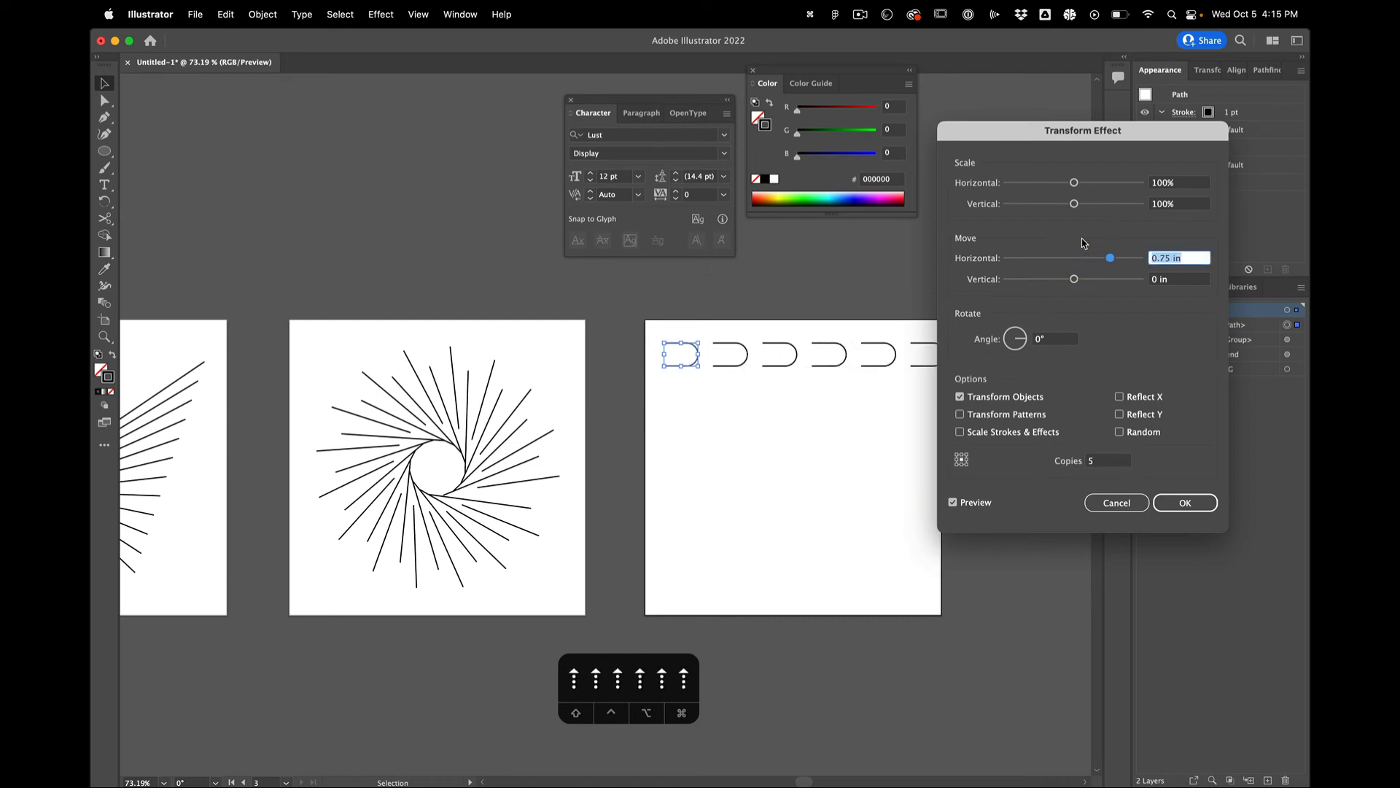
key("Up")
key("Down")
key("Down")
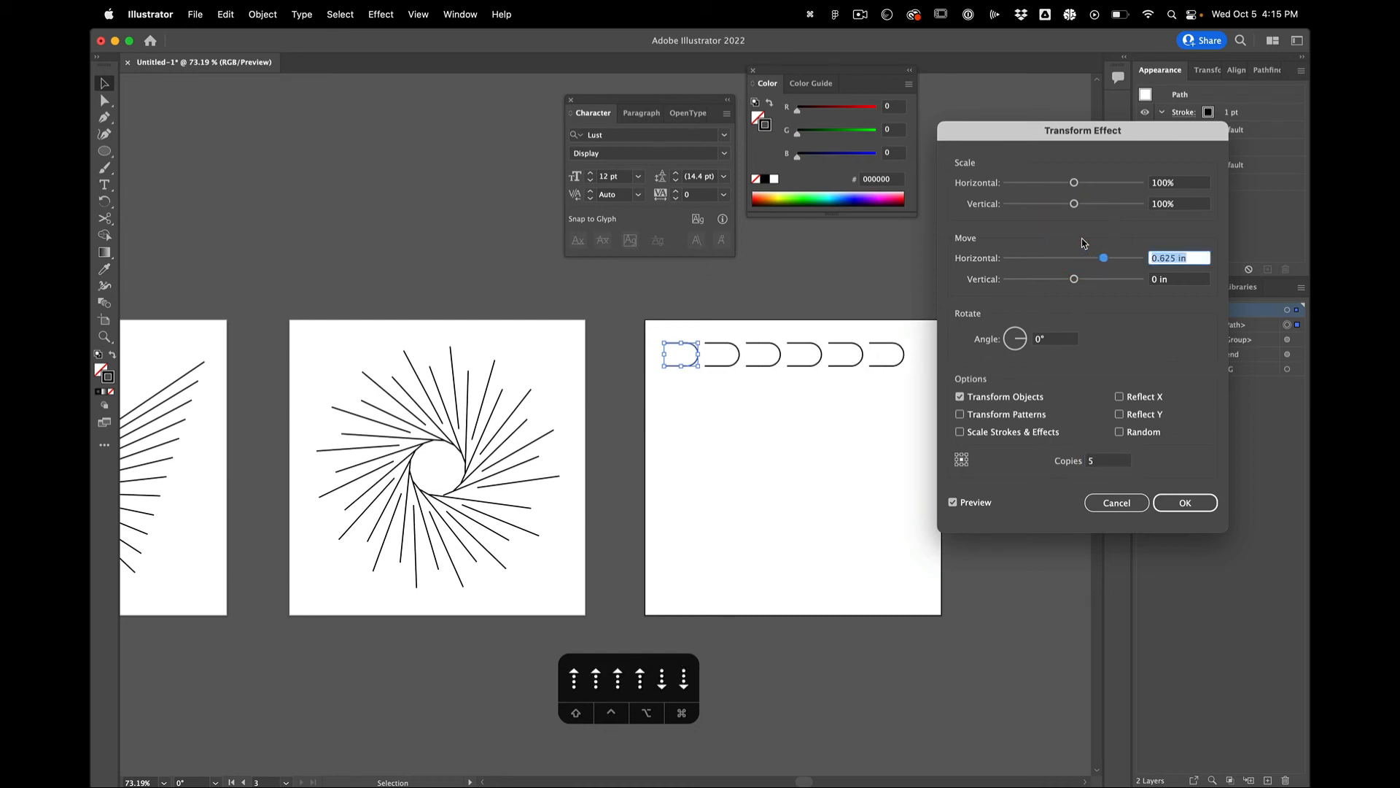
key("Up")
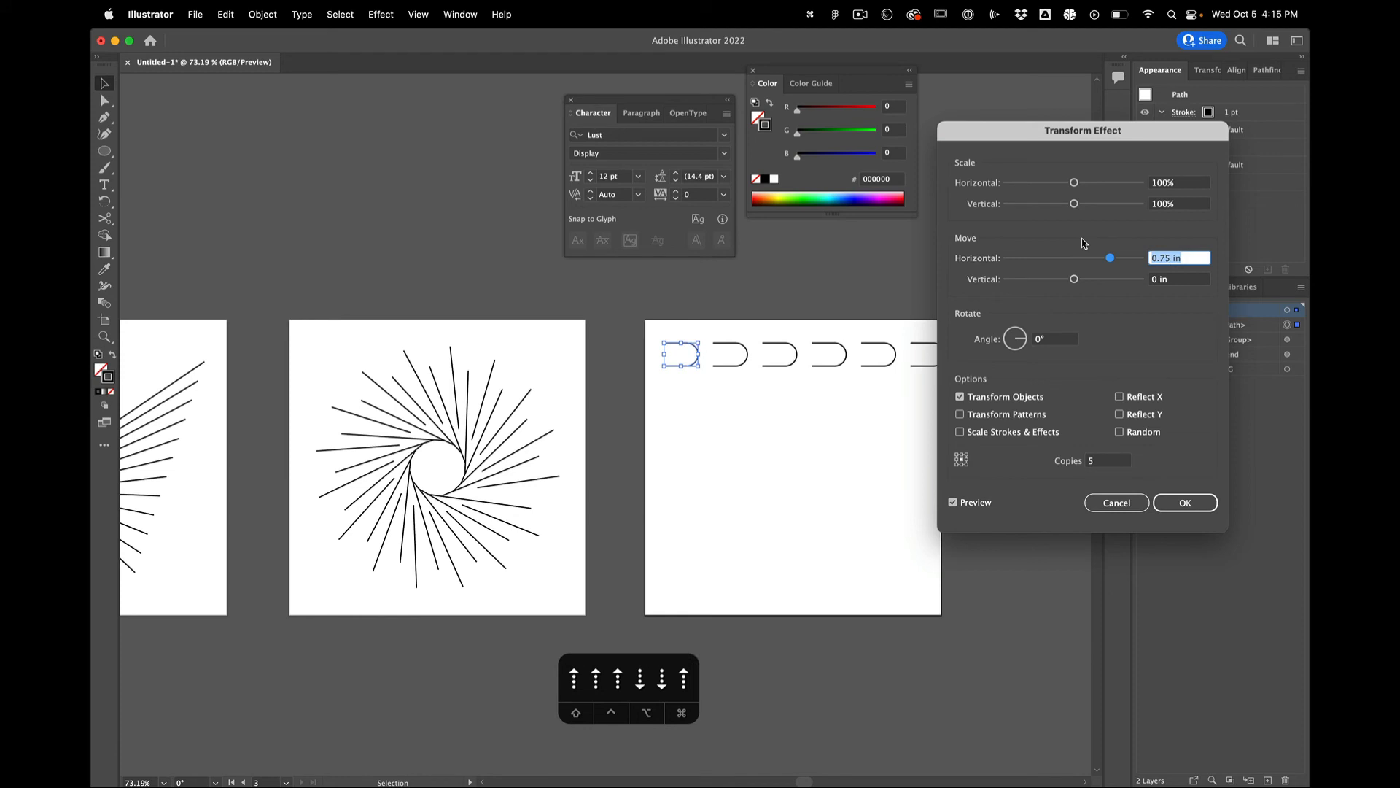
Try a vertical move on the Transform effect, set it back to 0 in and apply the effect
left_click(1165, 283)
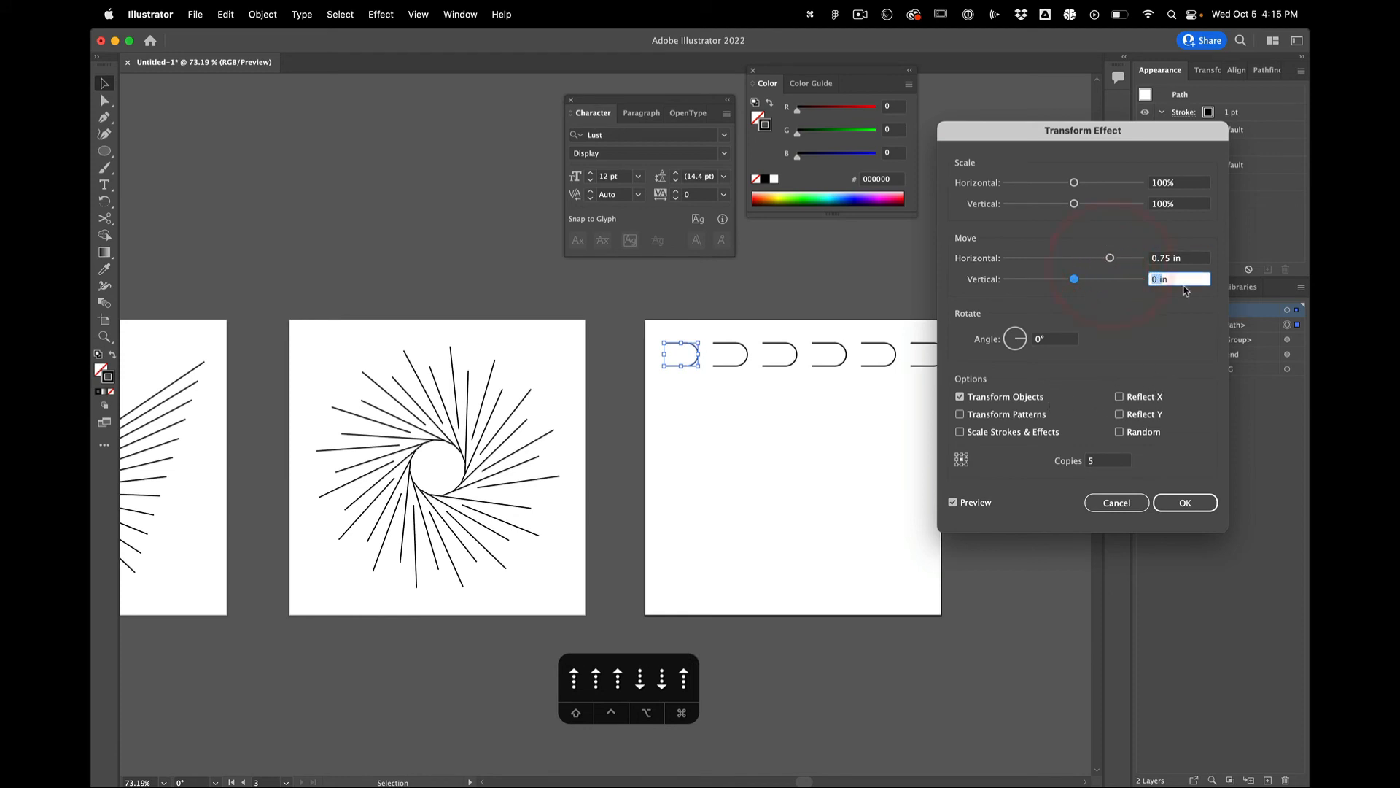
key("Up")
key("Up")
key("Up")
key("Up")
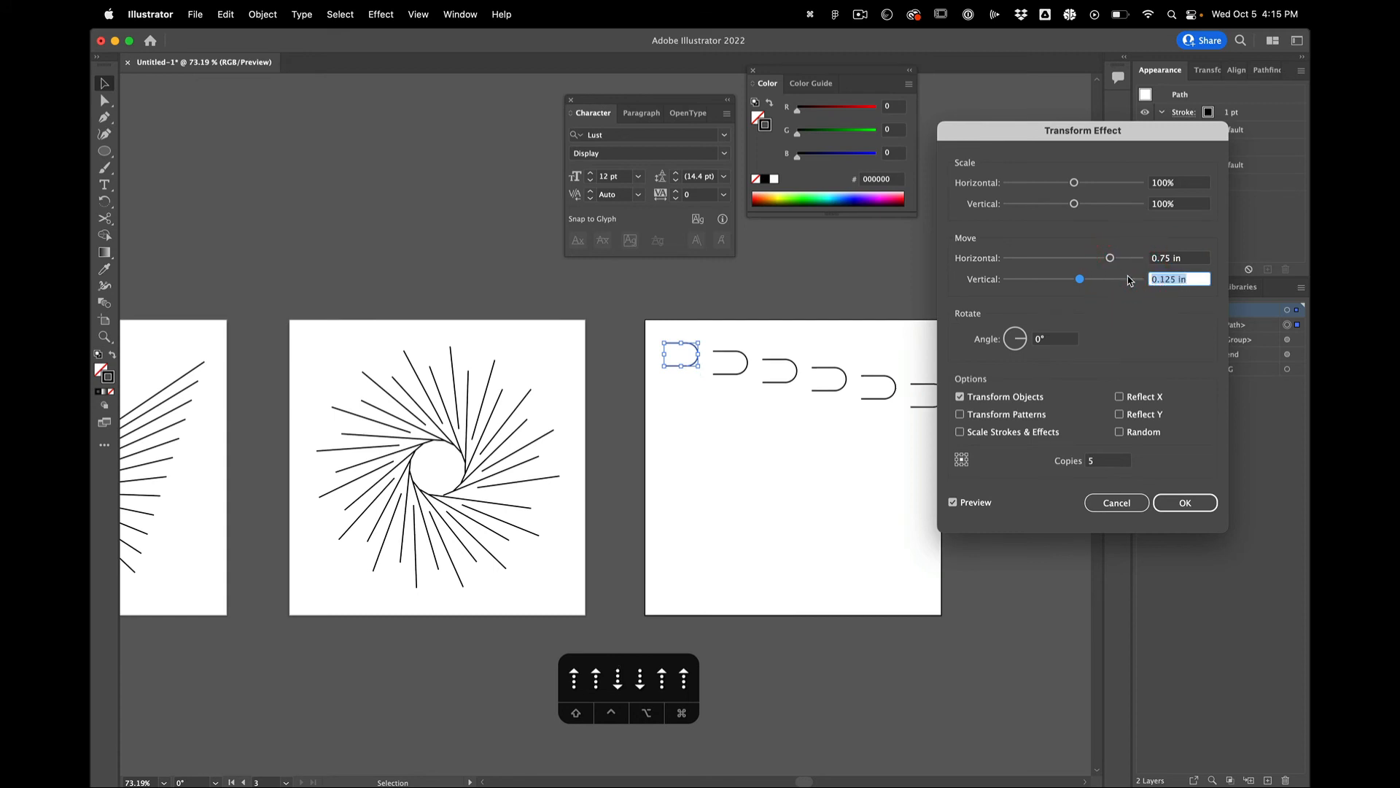
key("Down")
key("Down")
key("Down")
key("Down")
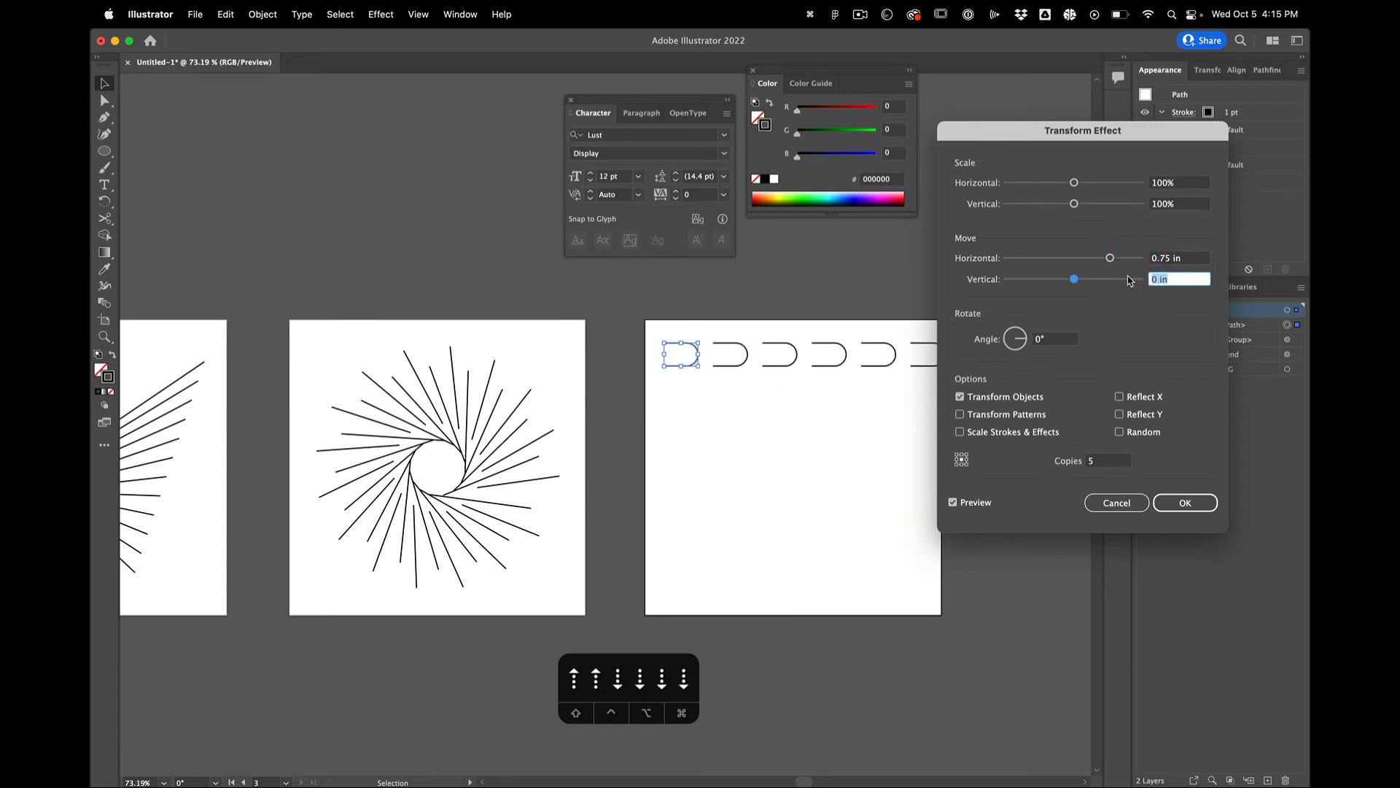
left_click(1169, 502)
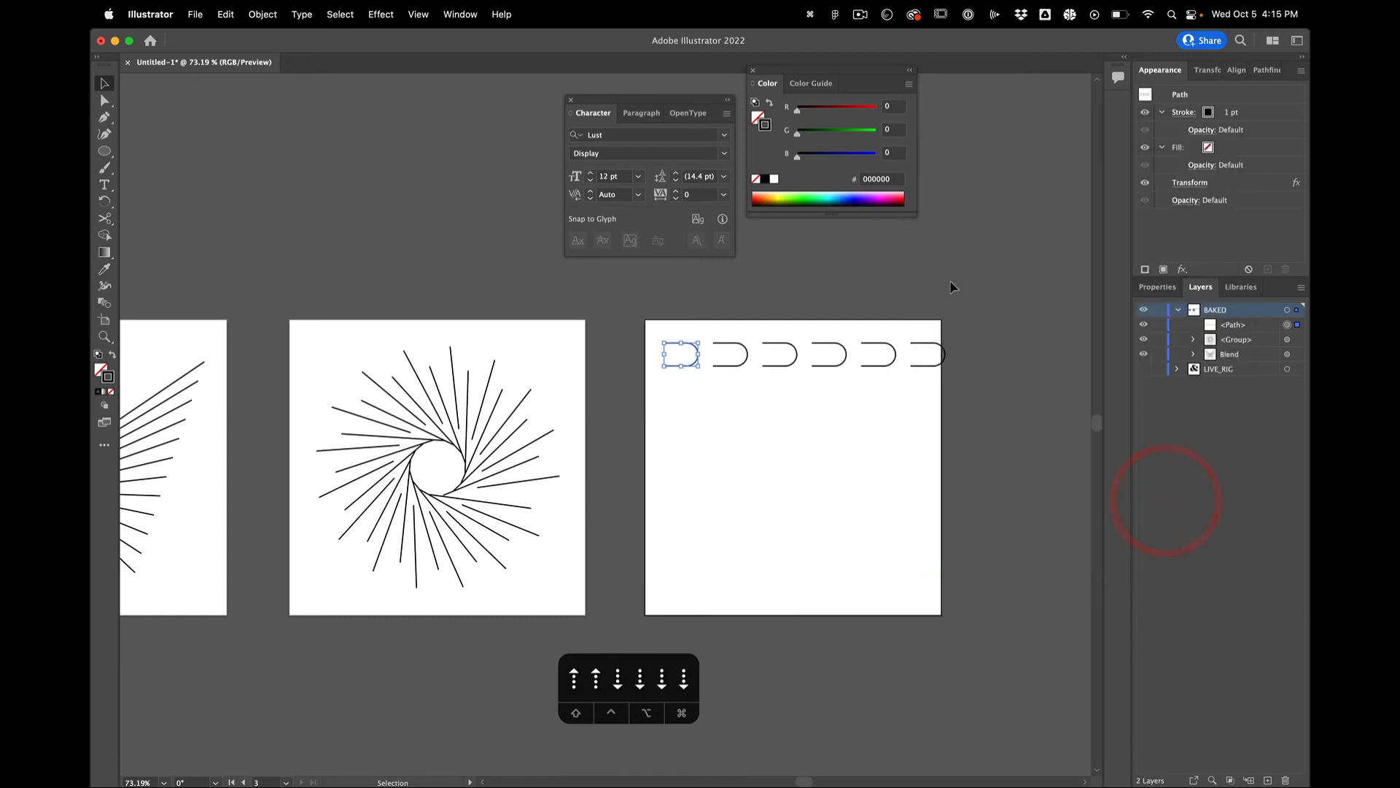
Add a second Transform effect to the path with 5 copies and a vertical move of 0.625 in
left_click(1183, 270)
mouse_move(1226, 346)
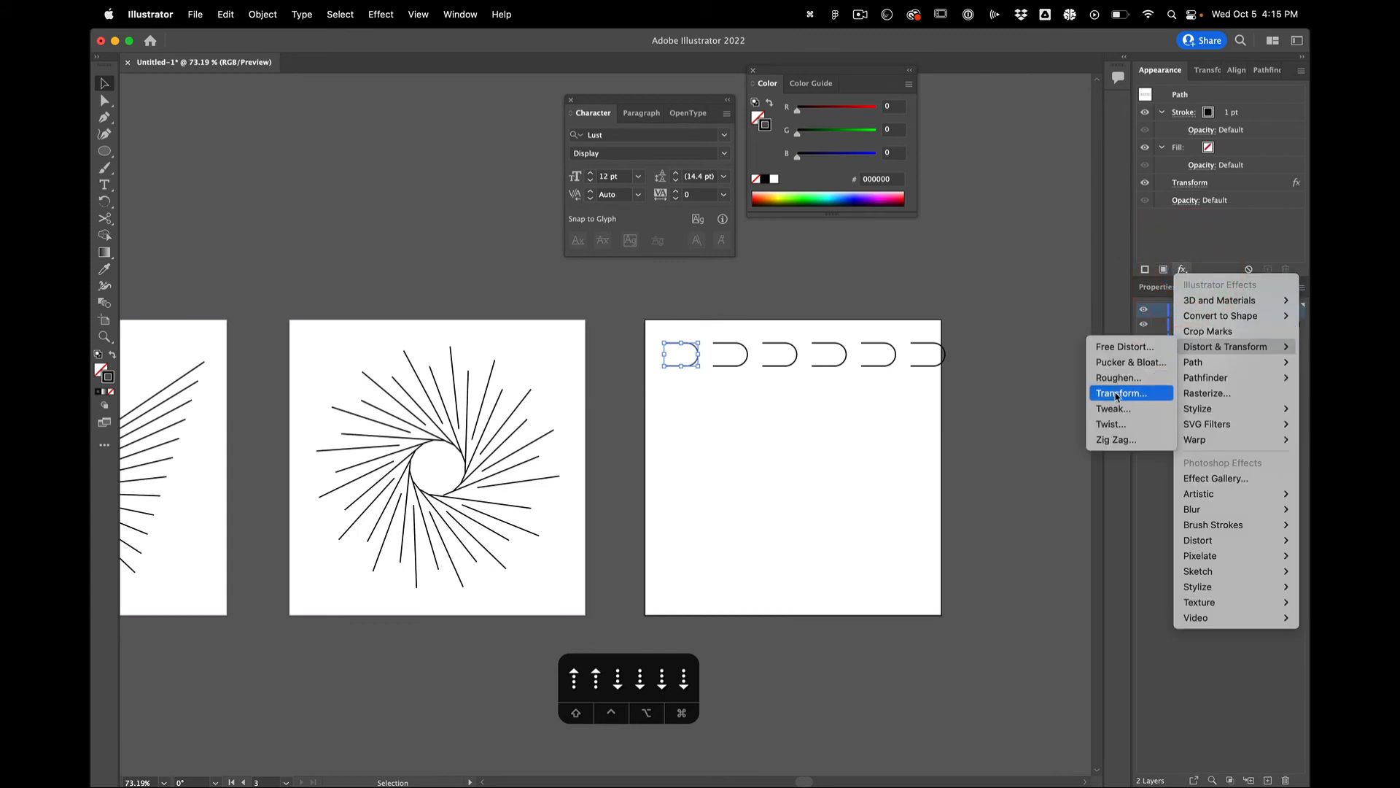
left_click(1116, 394)
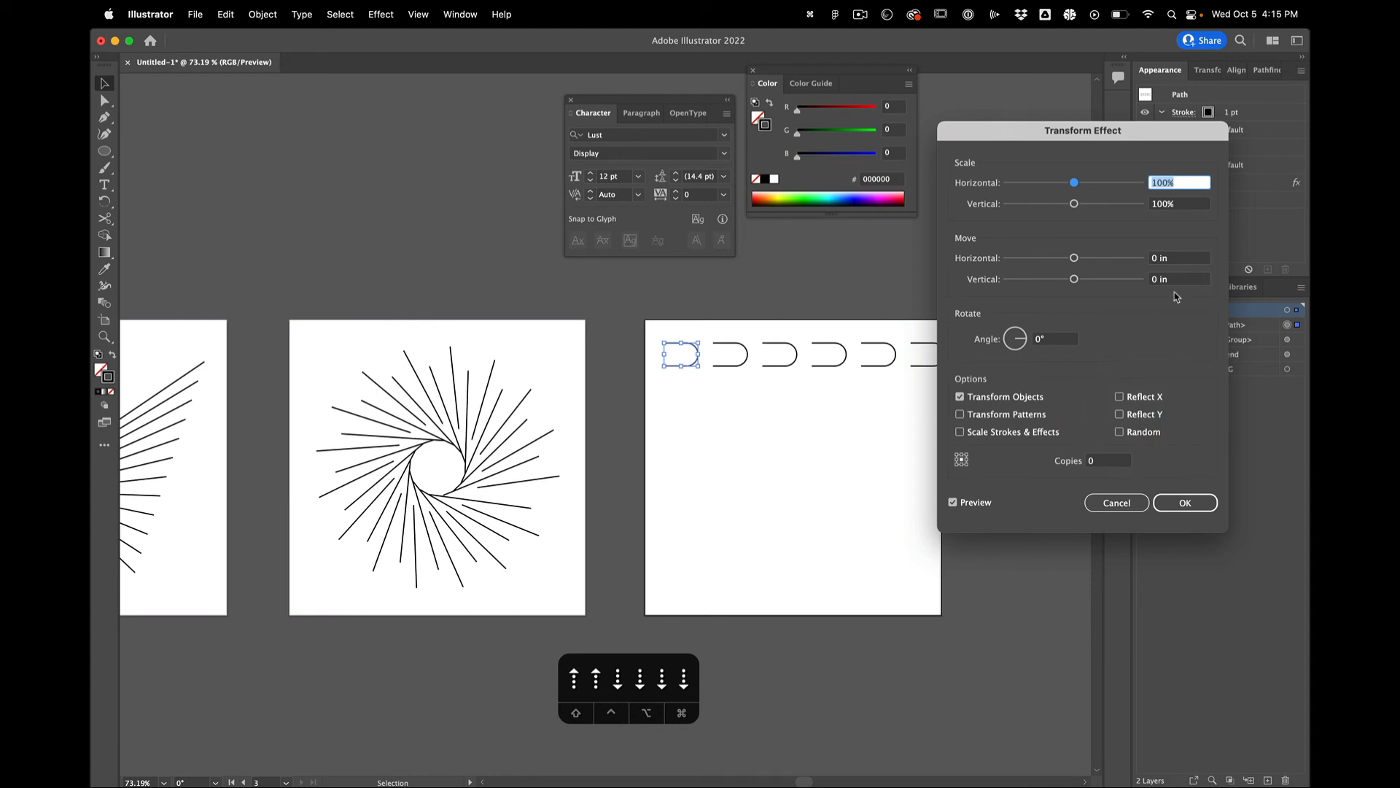
double_click(1092, 461)
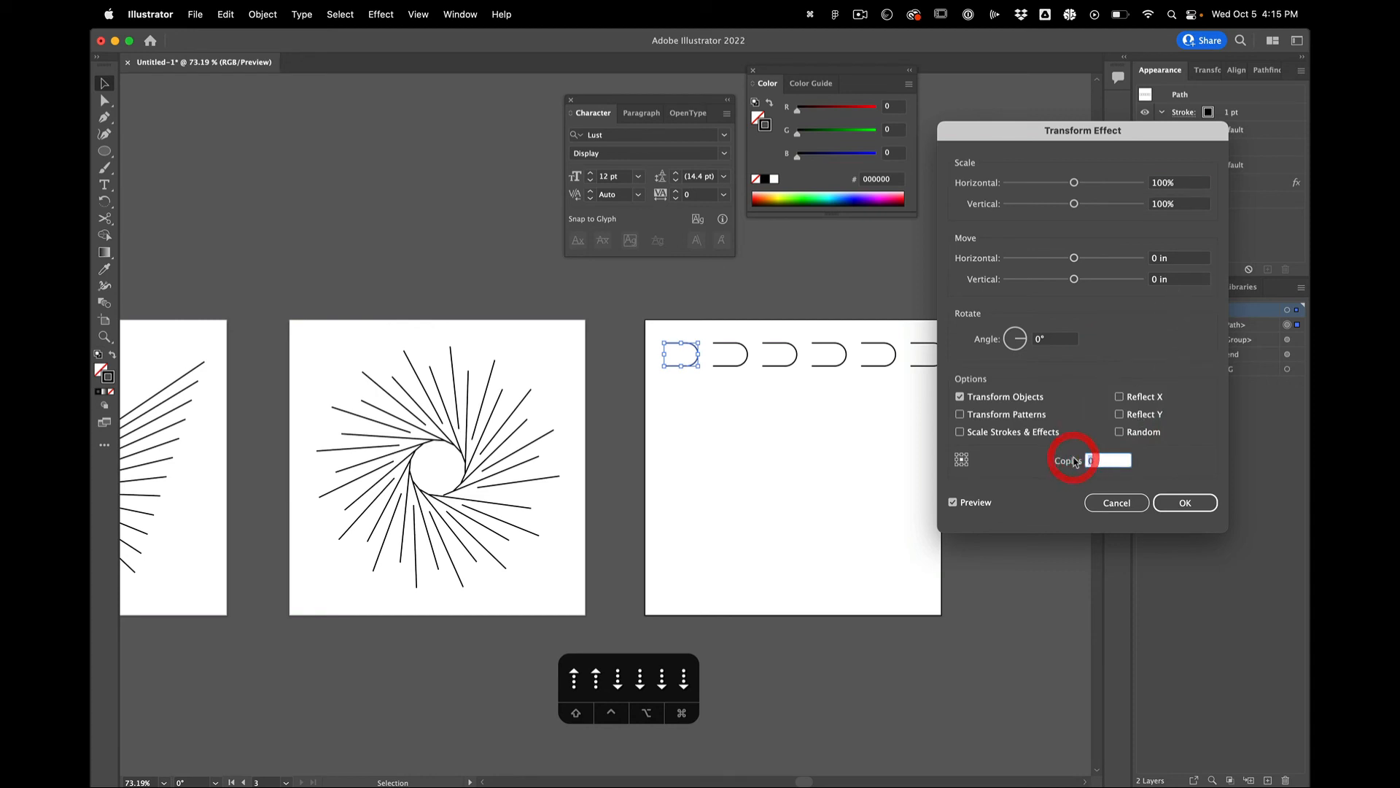
type("5")
left_click(1174, 281)
left_click(1106, 270)
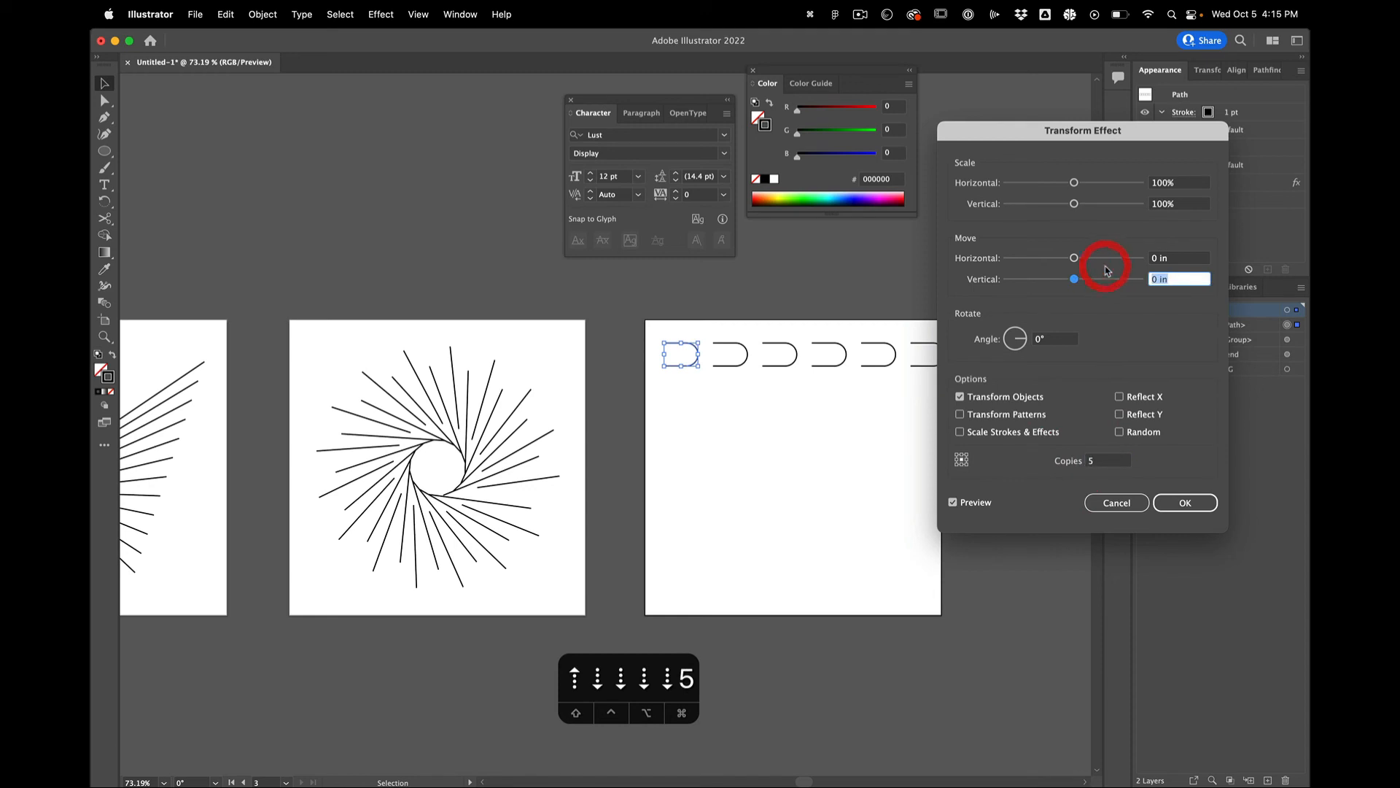
key("Up")
key("Up")
key("Up")
key("Up")
key("Up")
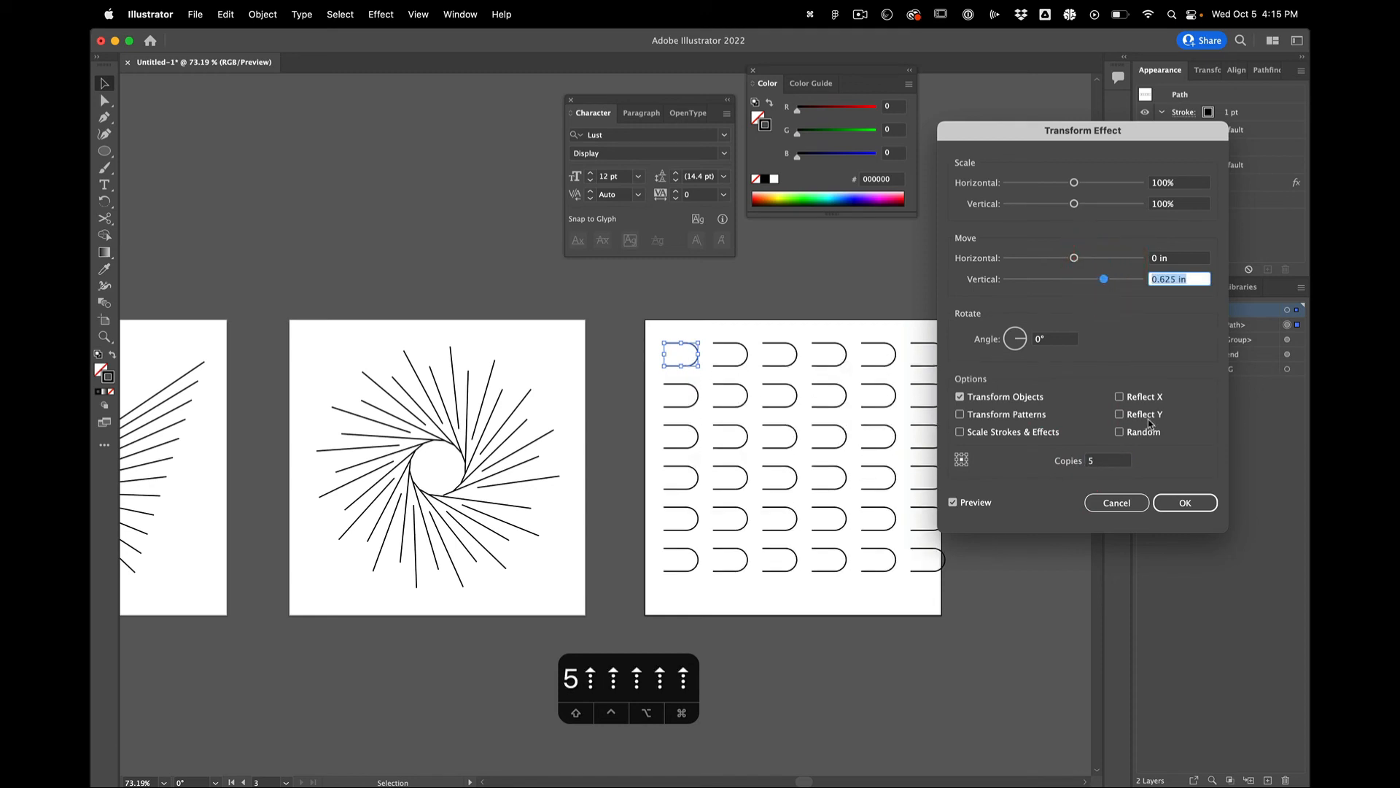
Try Reflect Y on the second Transform effect, switch to Reflect X only and apply it
left_click(1121, 415)
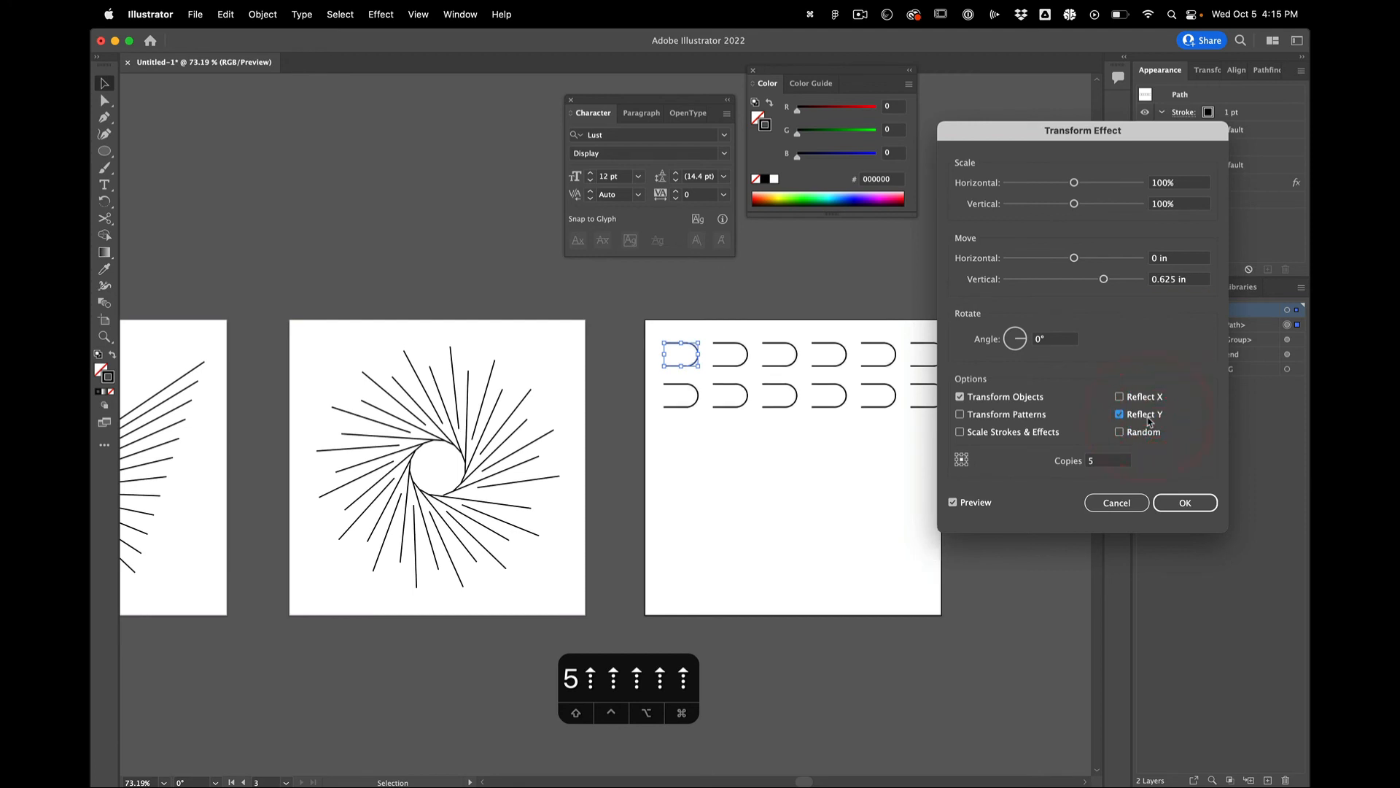
left_click(1145, 414)
left_click(1142, 397)
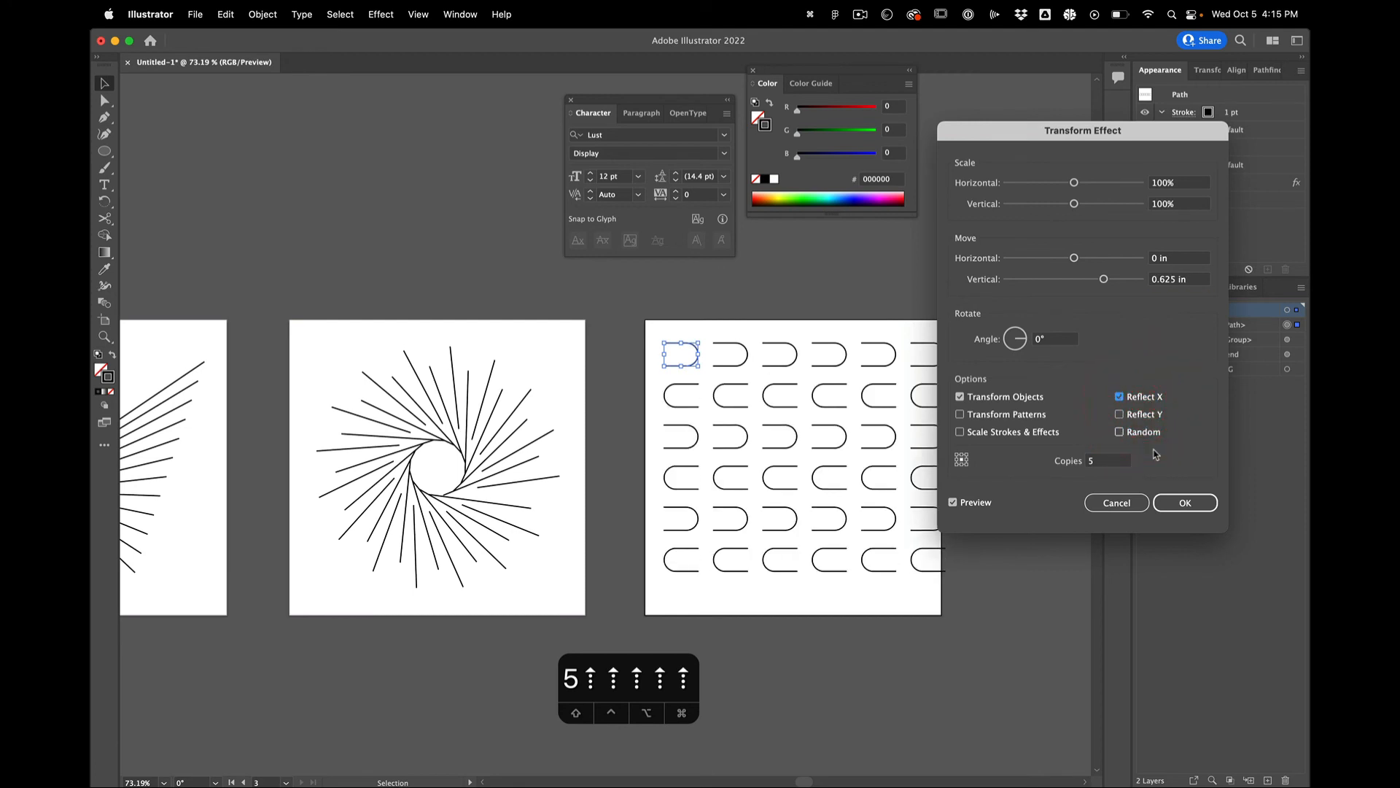
left_click(1186, 501)
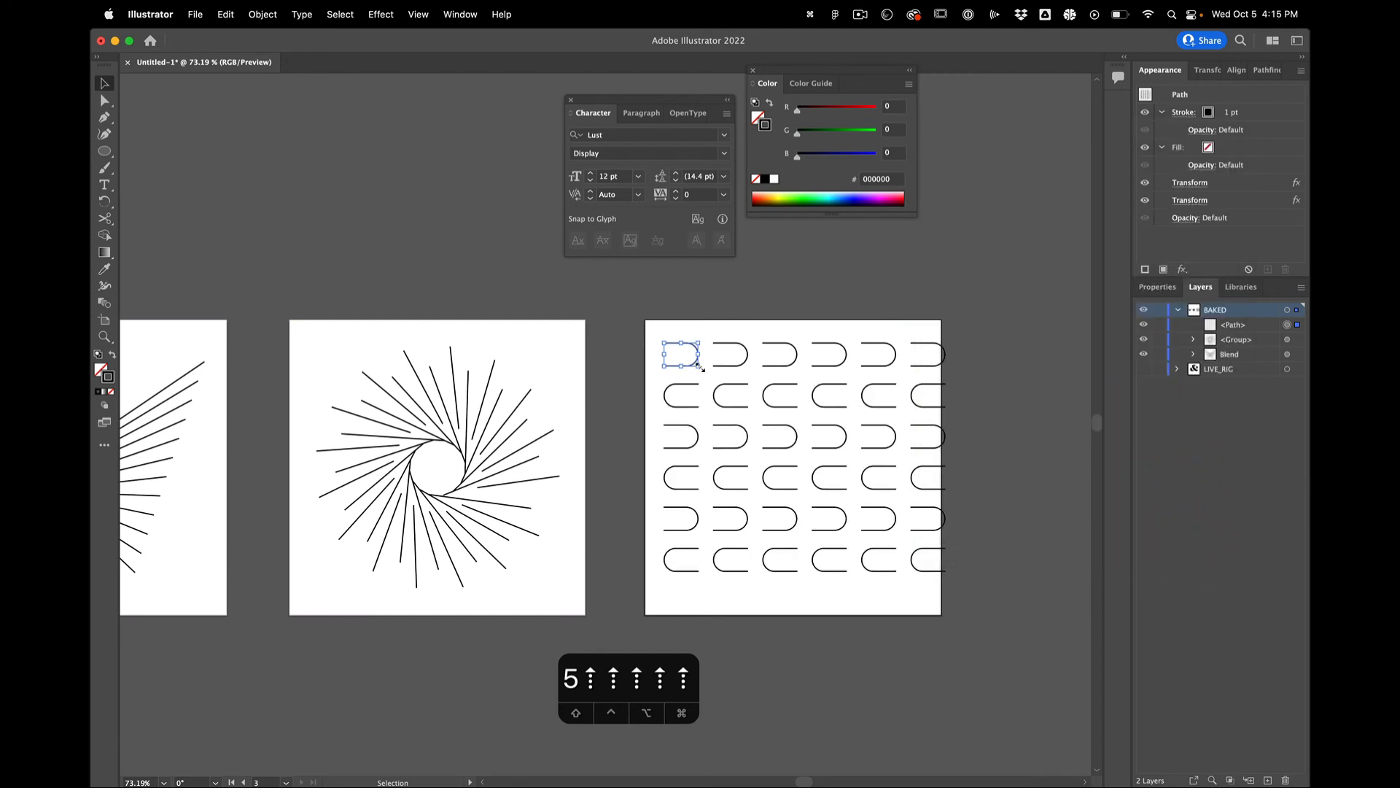
Scale the original U-shaped path down further so the whole grid fits on the artboard, and select the path again
left_click_drag(701, 369, 690, 358)
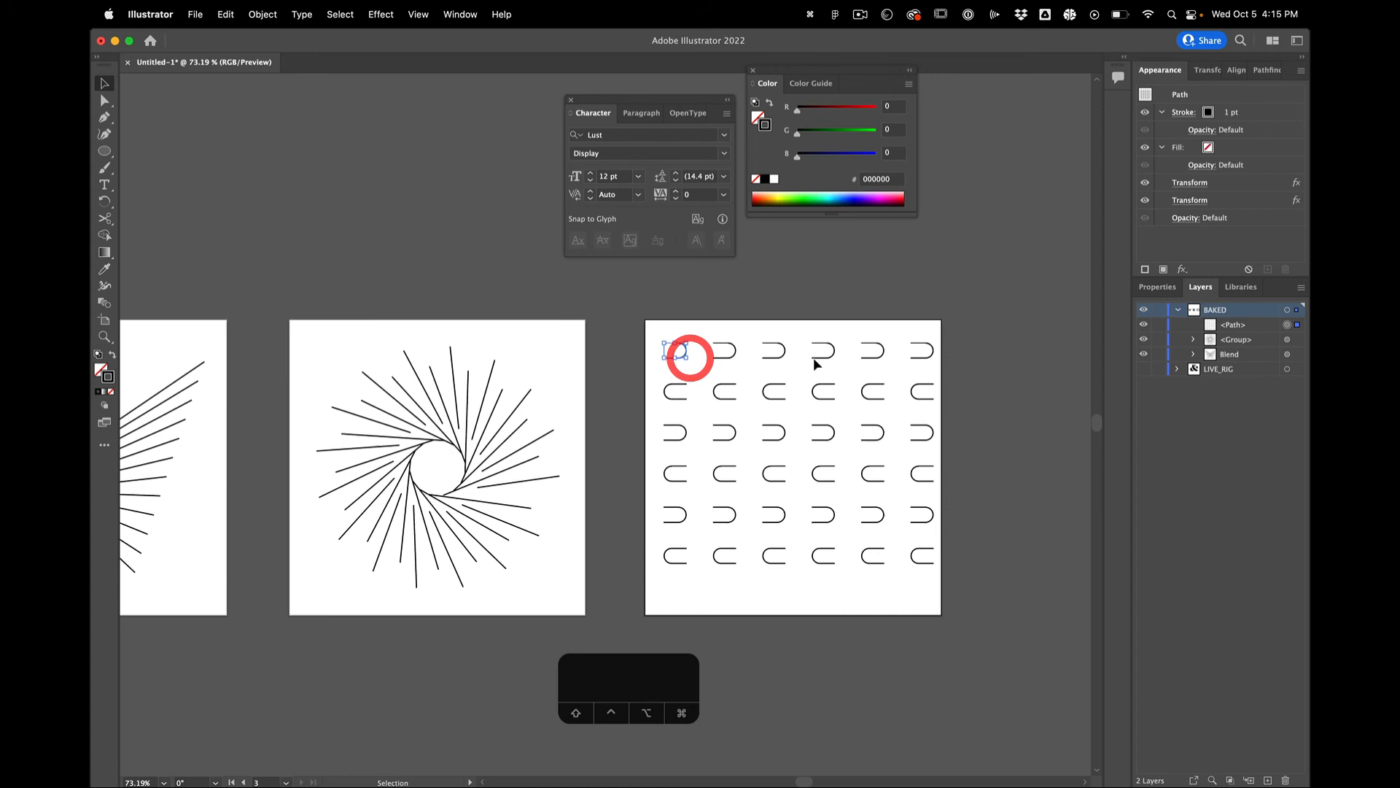
left_click(988, 297)
scroll(833, 334, "up", 3)
left_click(602, 364)
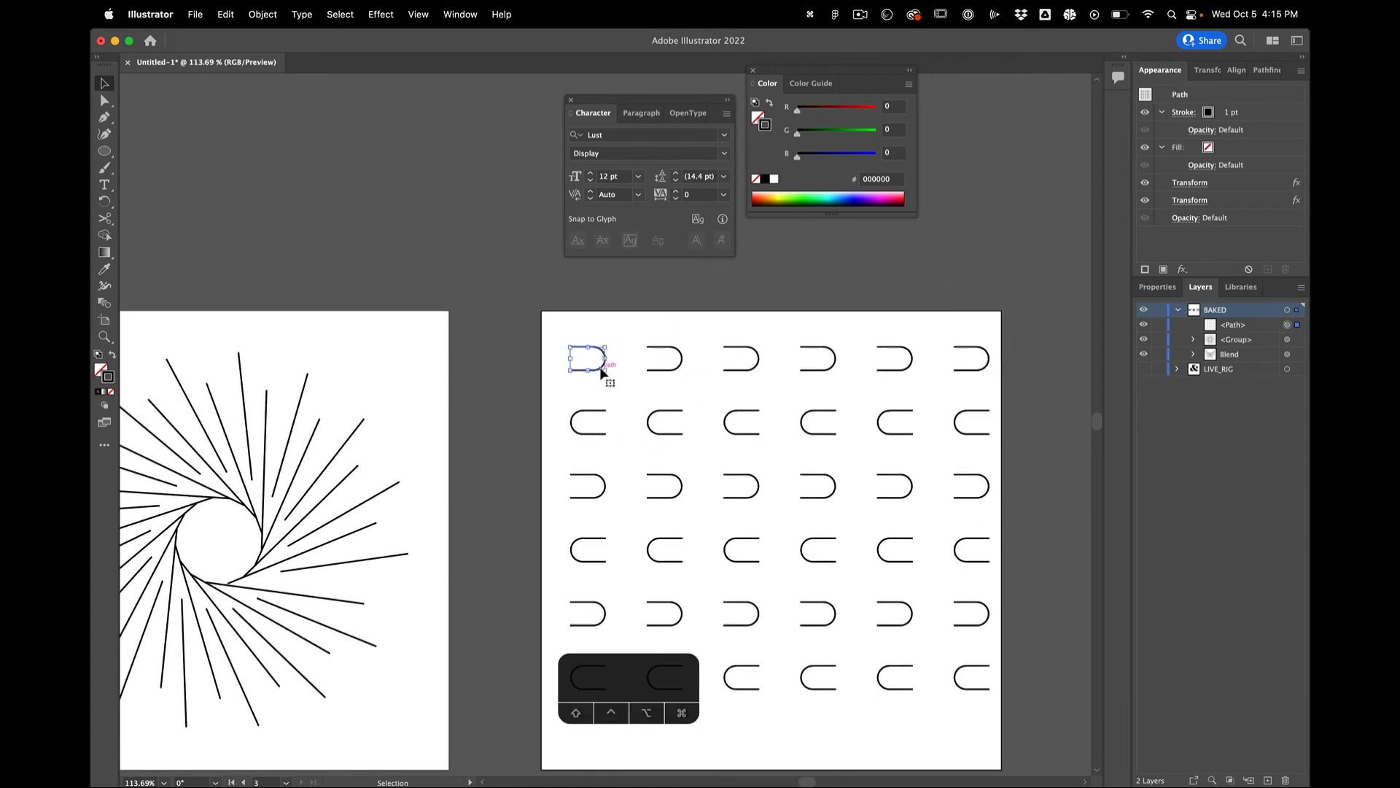
scroll(641, 378, "down", 1)
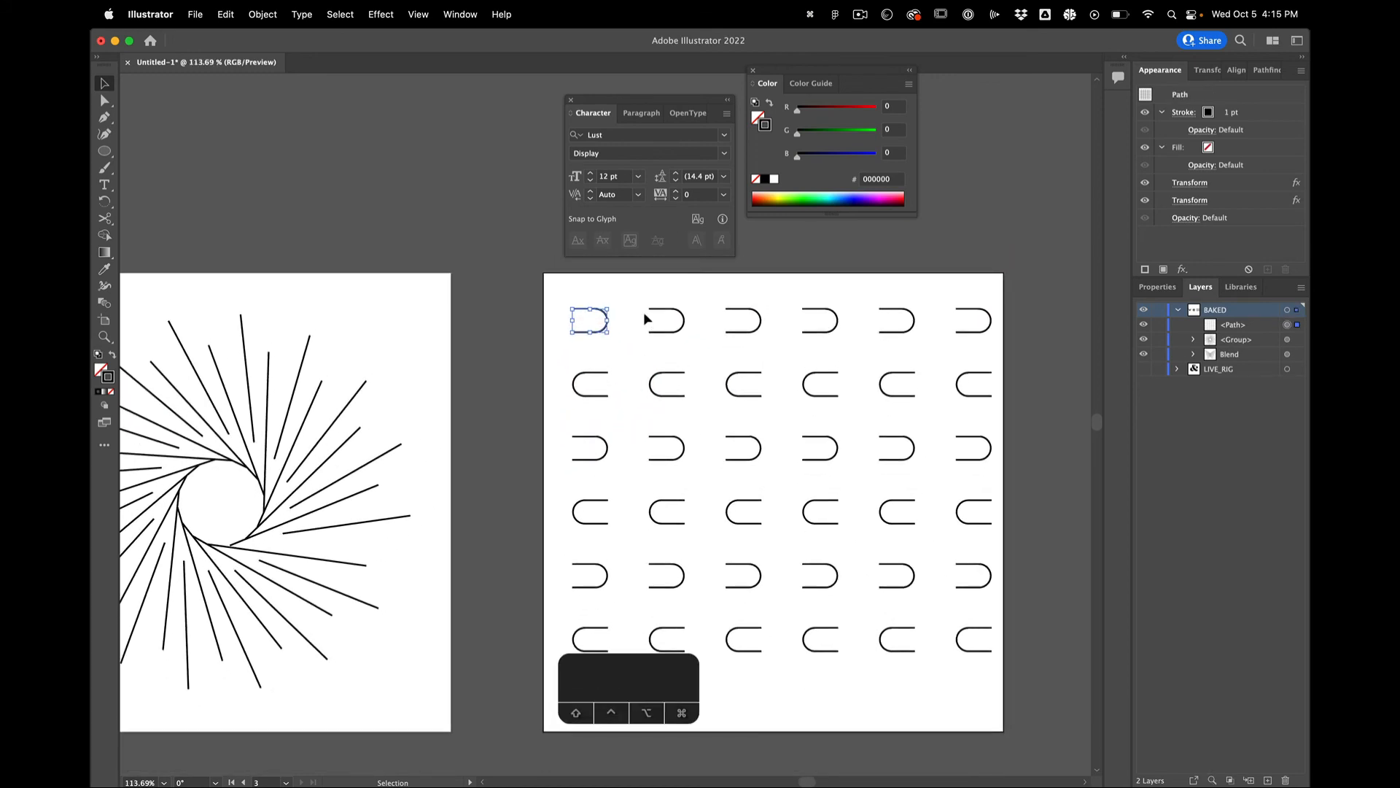
Set the horizontal move of the path's first Transform effect to 0.625 in and apply it
left_click(1201, 187)
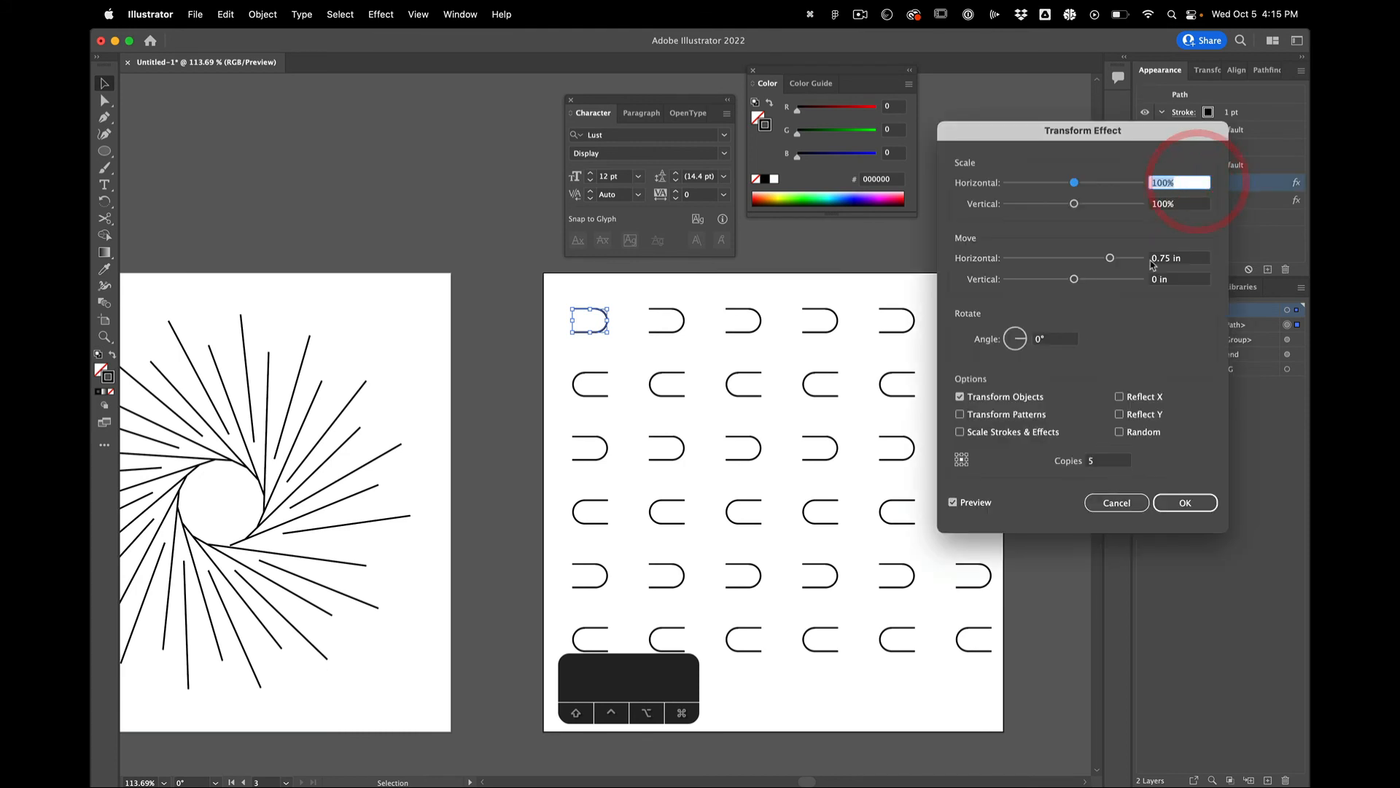
left_click(1197, 260)
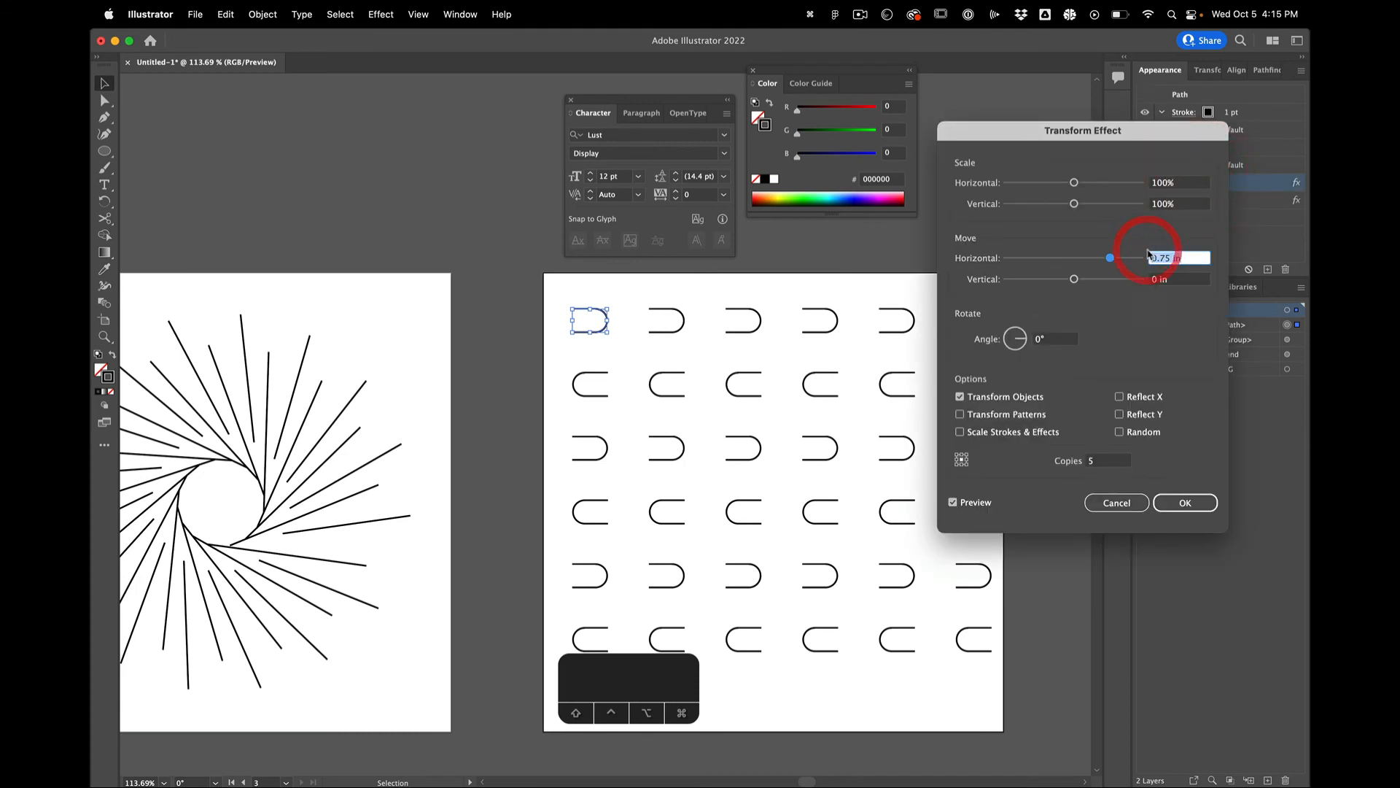
key("Down")
key("Down")
key("Up")
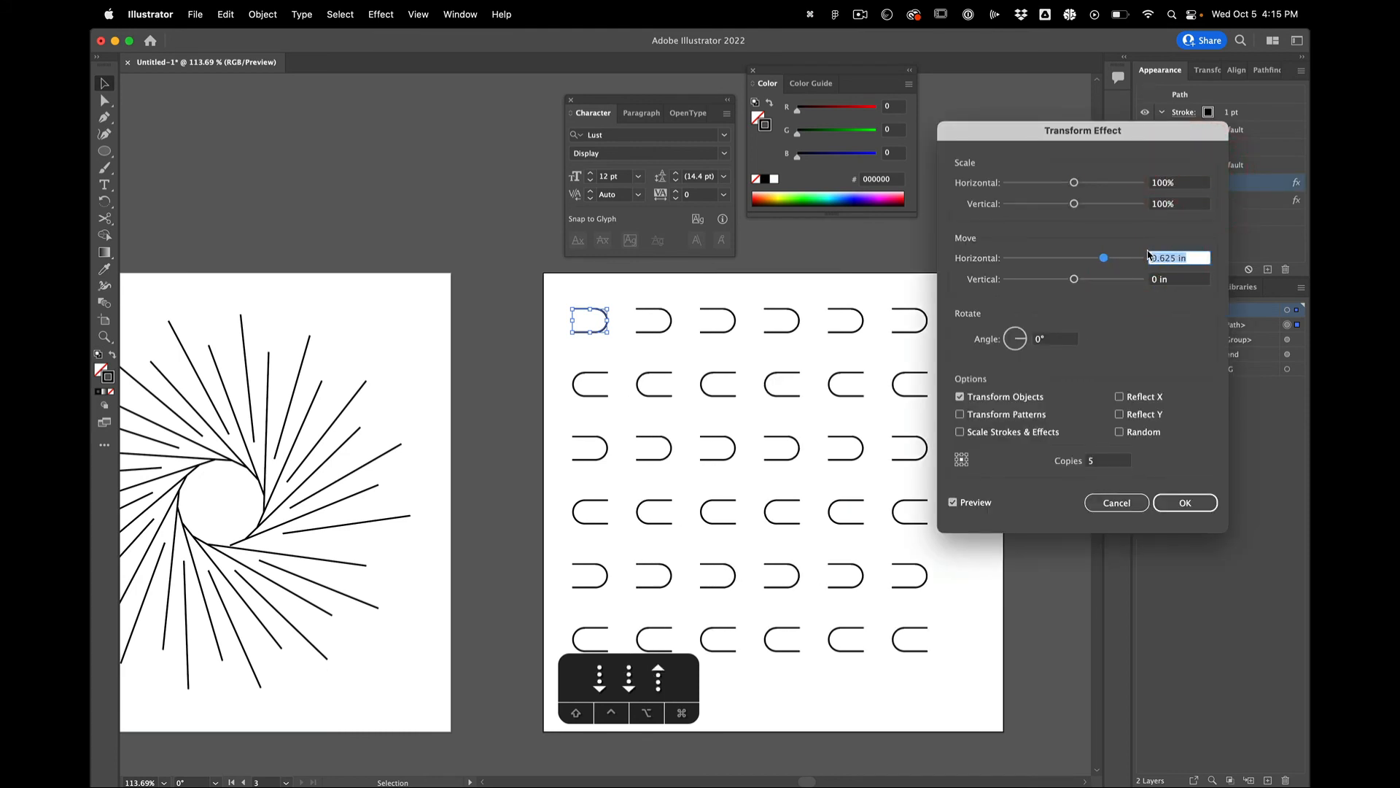
left_click(1185, 502)
Set the second Transform effect to a vertical move of 0.5 in with 7 copies, apply it and deselect the path
left_click(1187, 197)
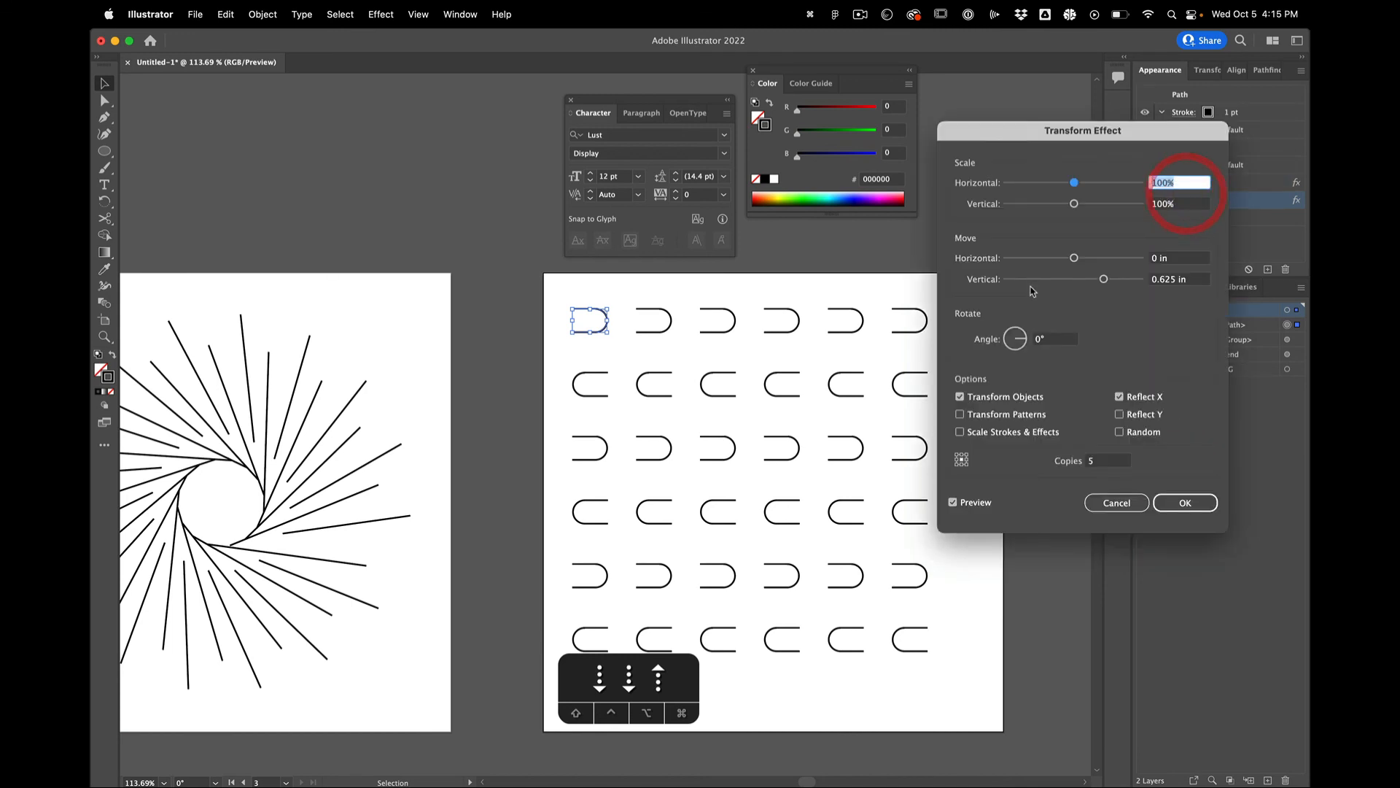
left_click(1172, 281)
key("Down")
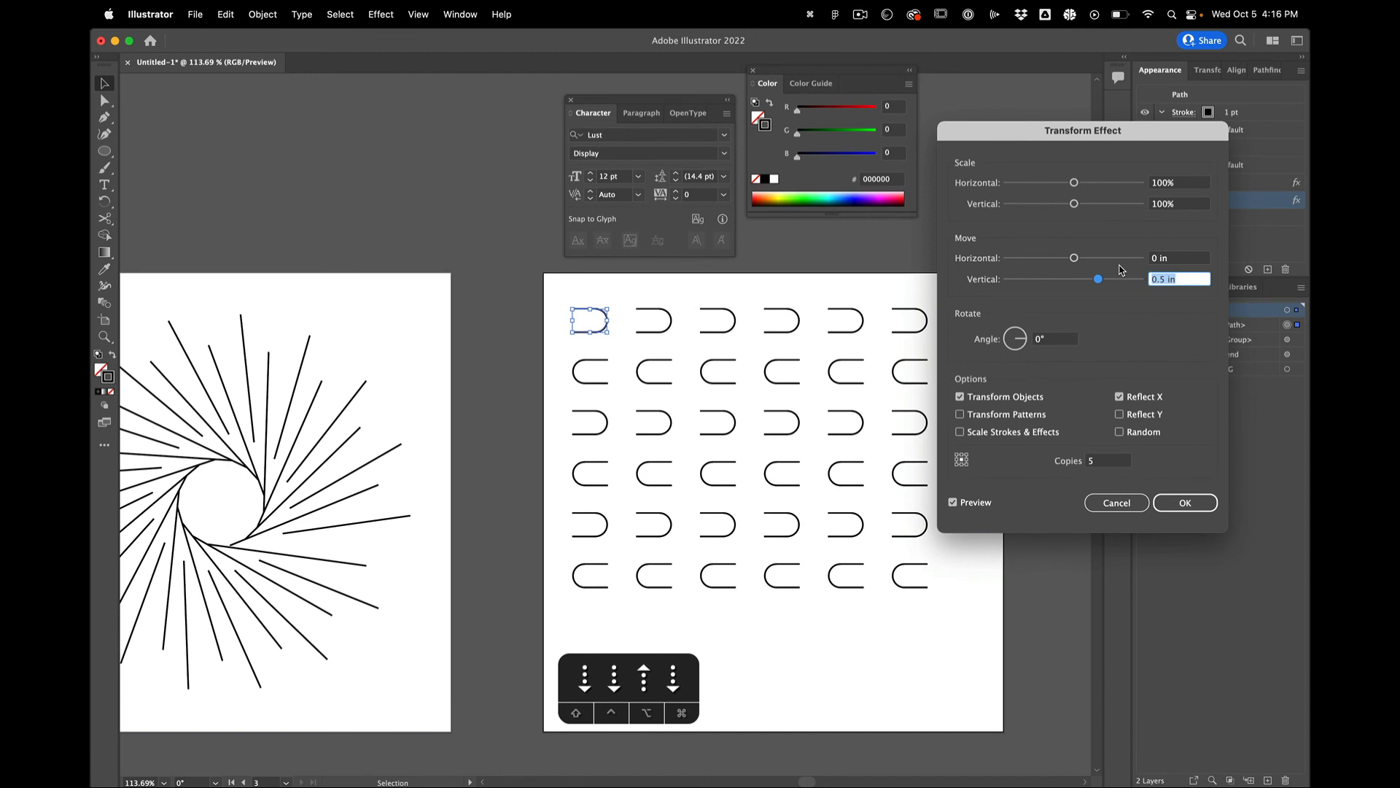
left_click(1108, 462)
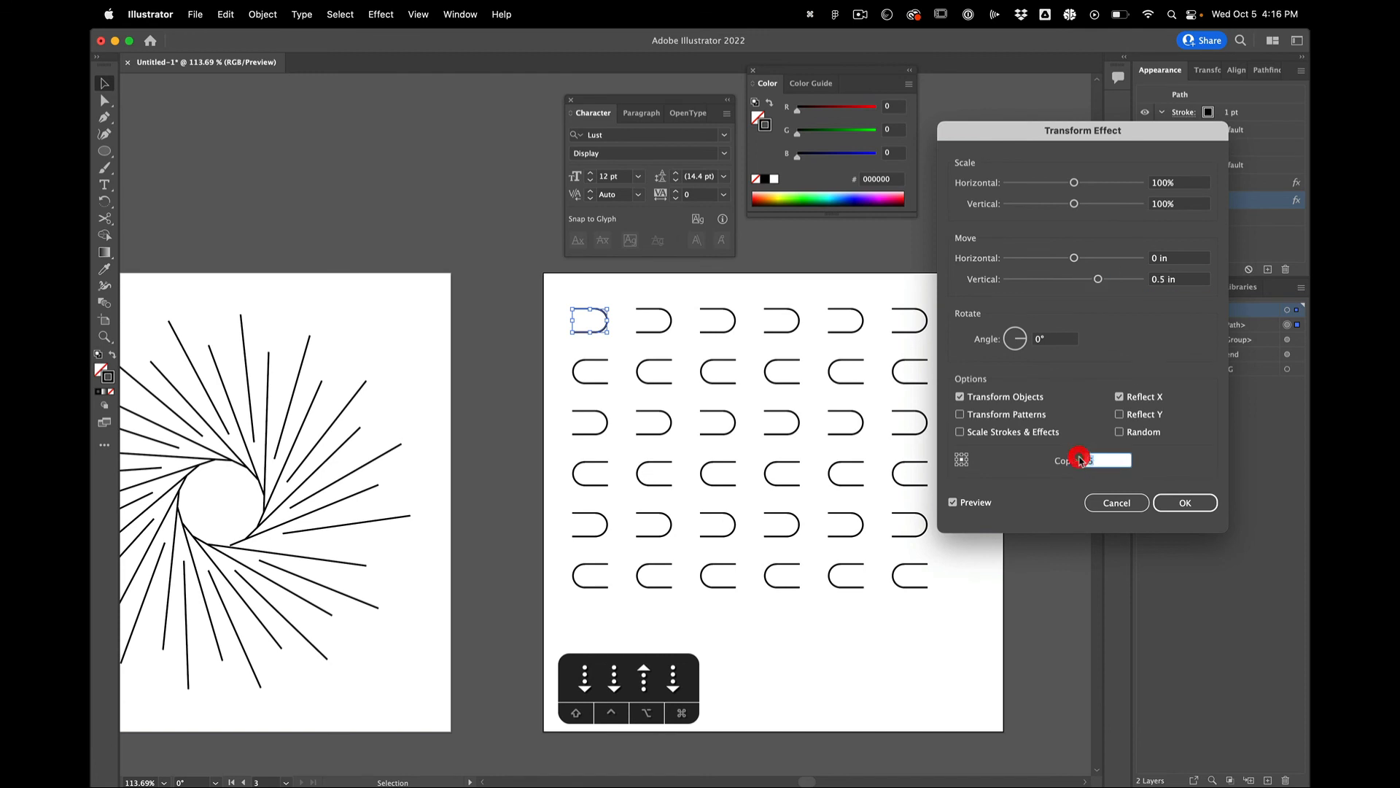
key("Up")
key("Up")
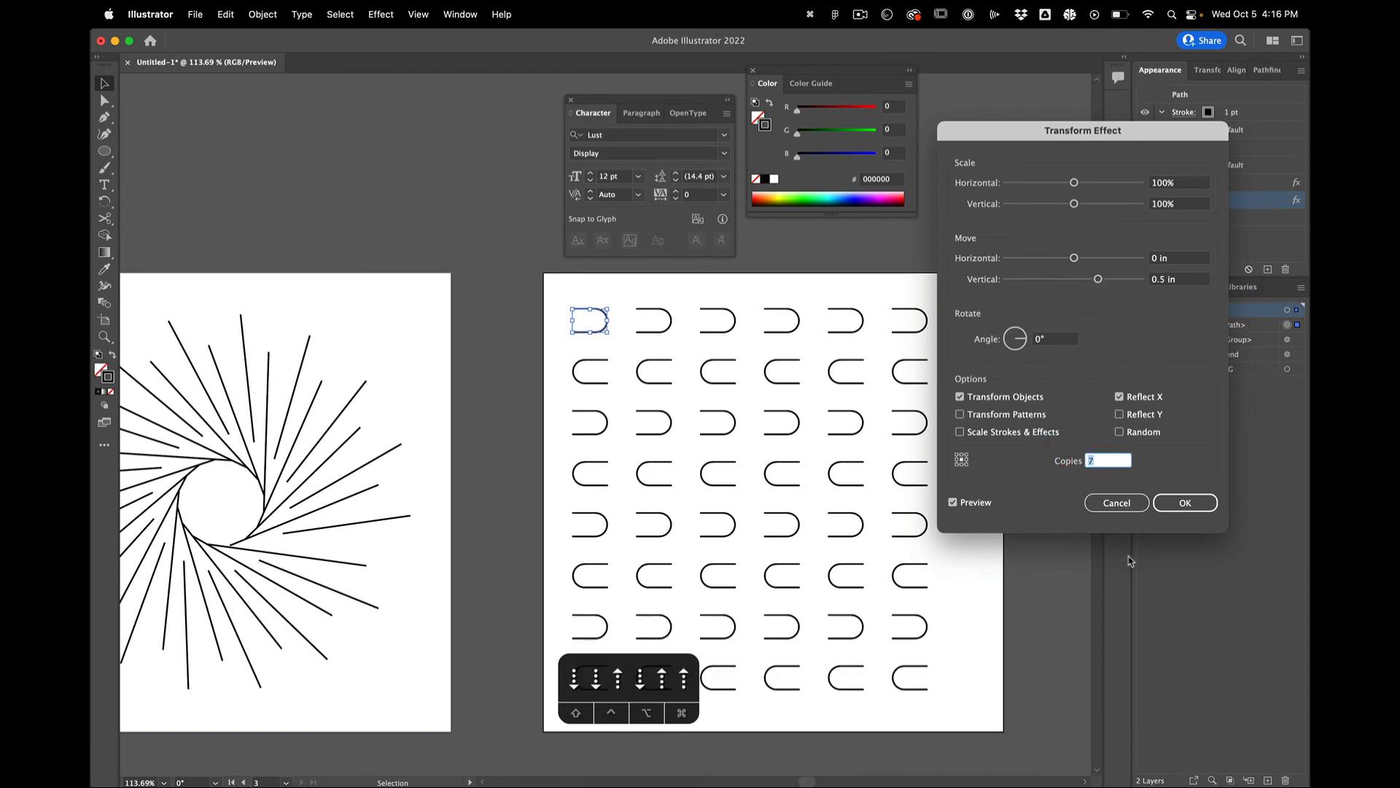
left_click(1165, 505)
left_click(761, 287)
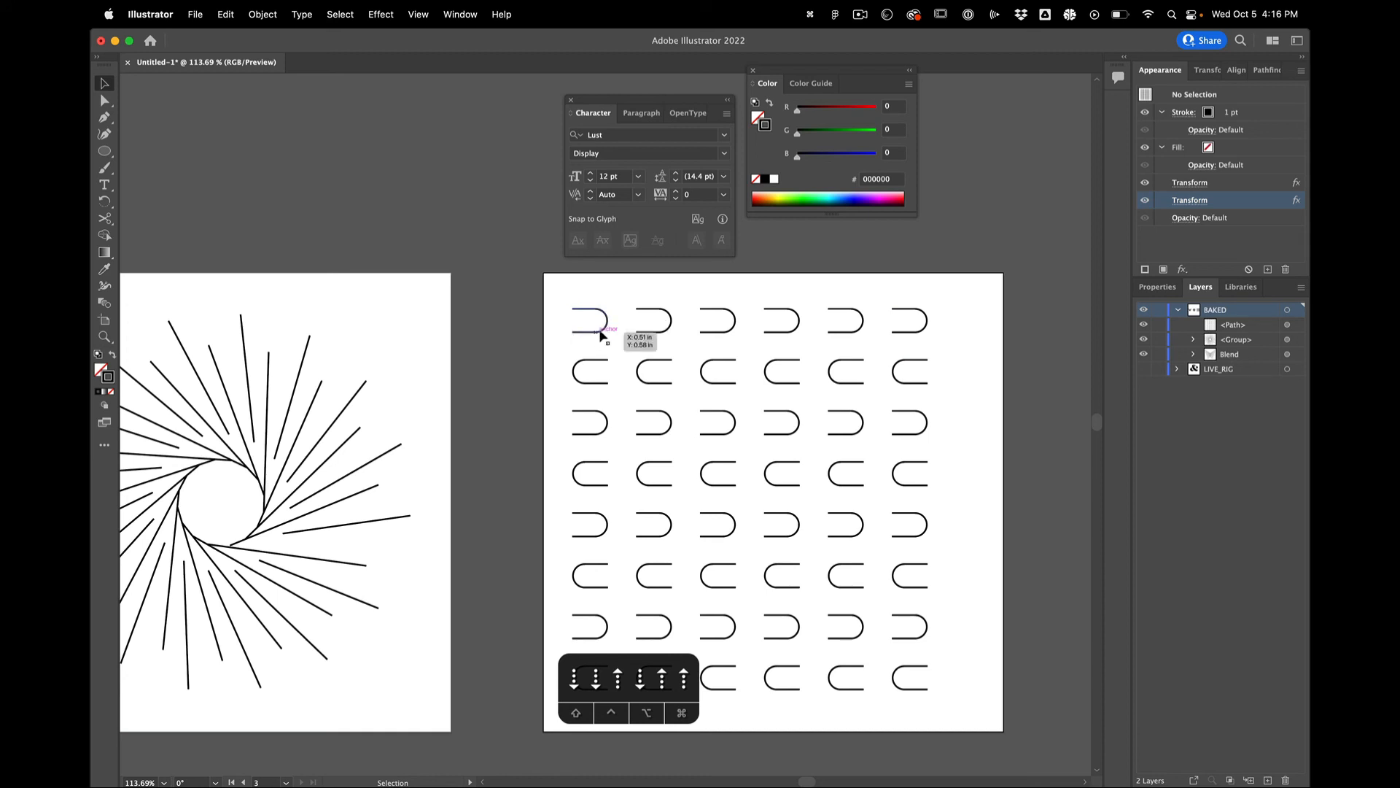
Select the original U-shaped path and nudge it to the right so the grid sits more centrally on its artboard, then deselect it
scroll(625, 318, "left", 5)
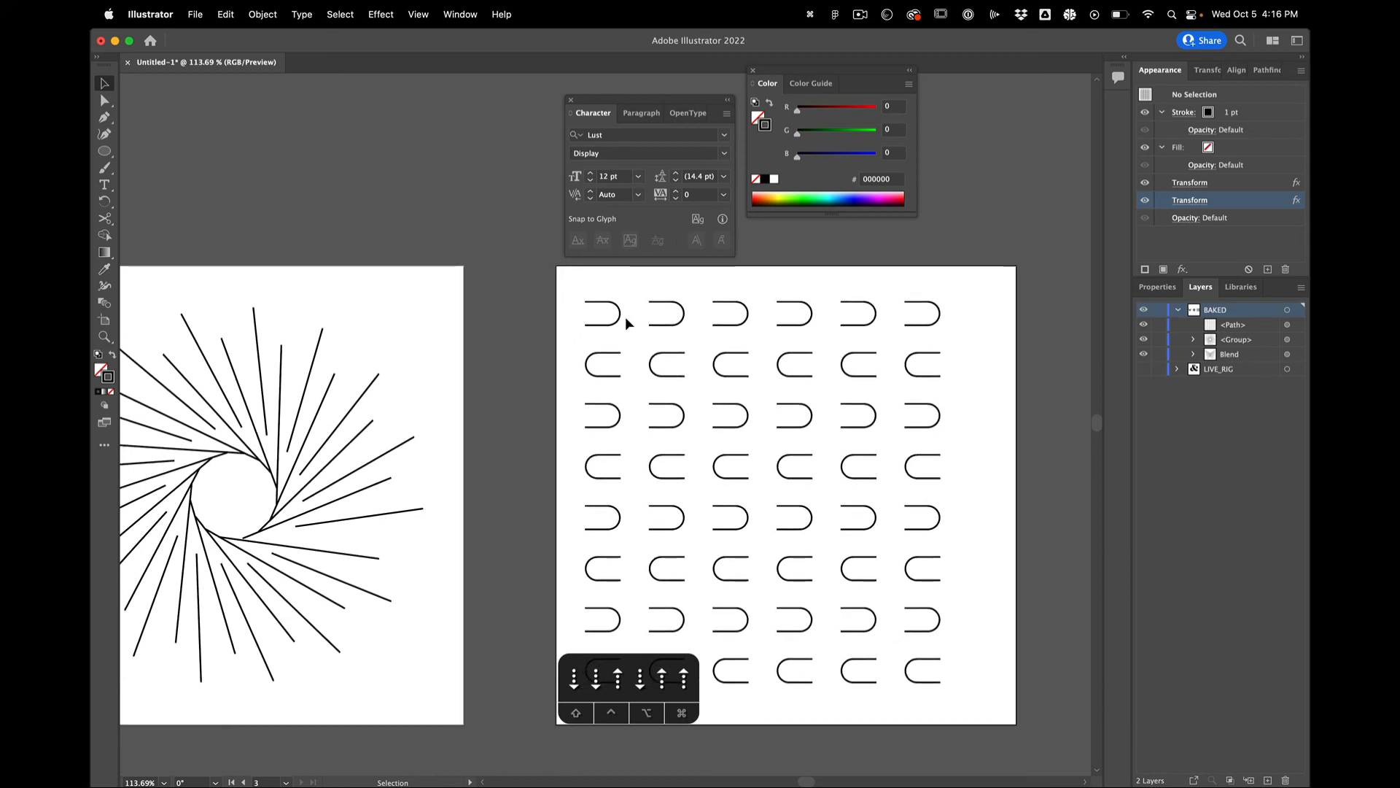
scroll(624, 317, "down", 5)
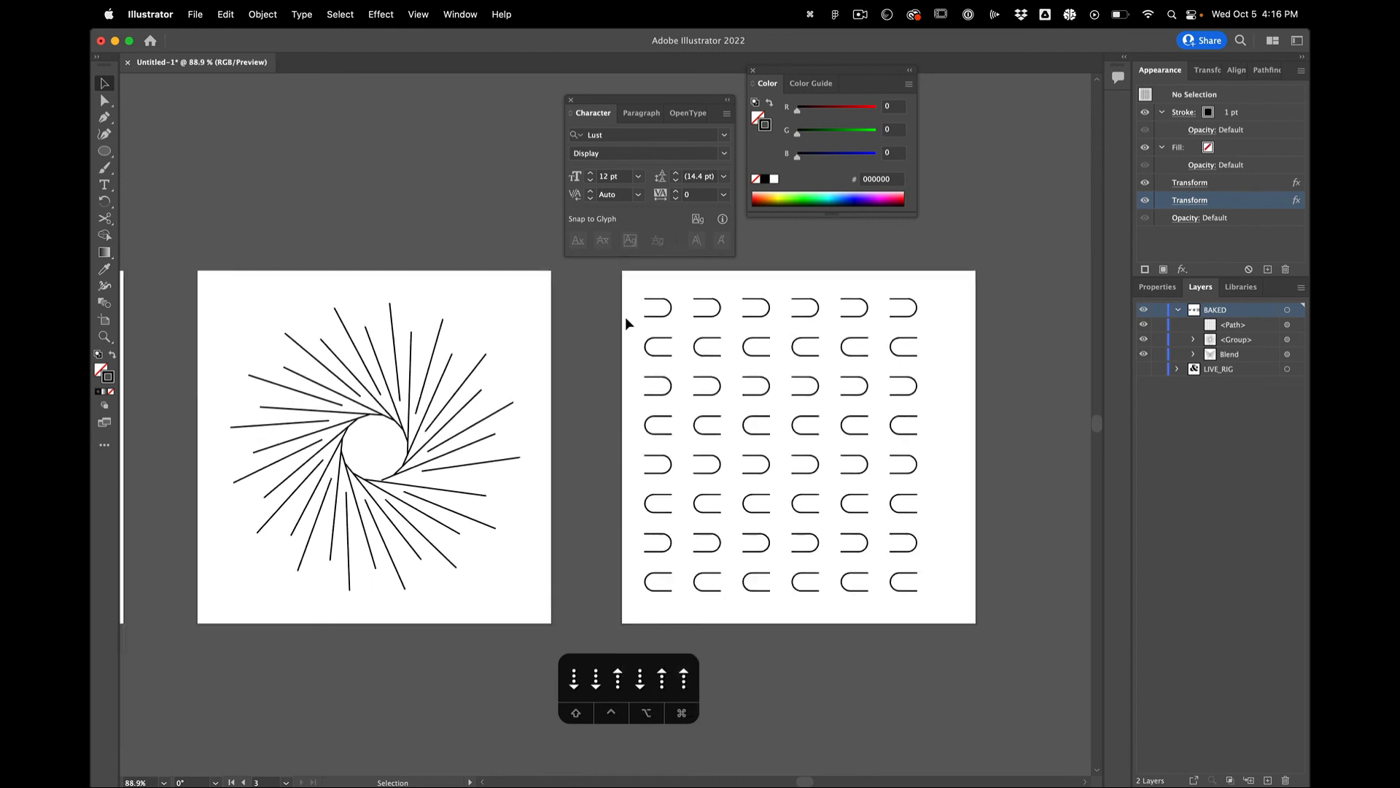
scroll(624, 317, "left", 2)
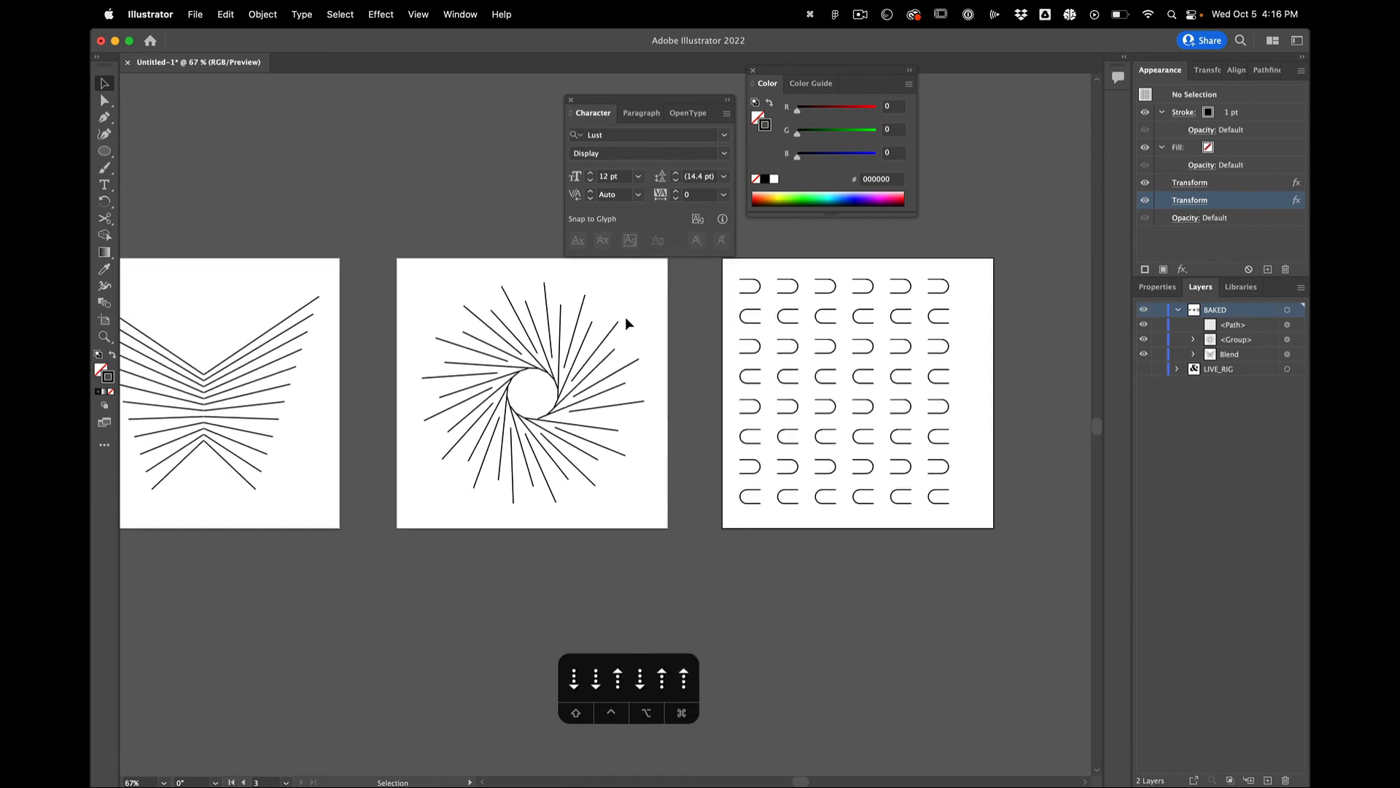
scroll(626, 321, "left", 2)
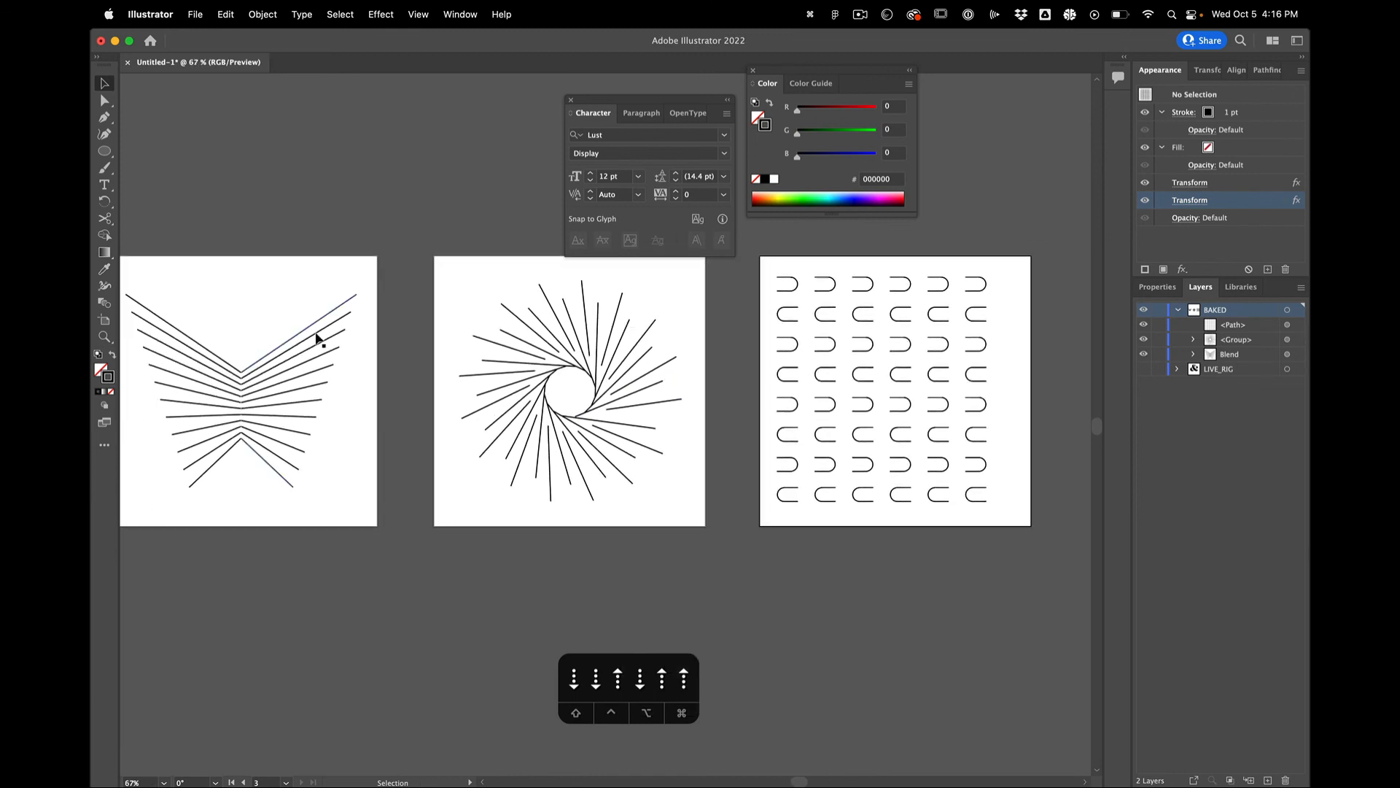
scroll(323, 347, "up", 5)
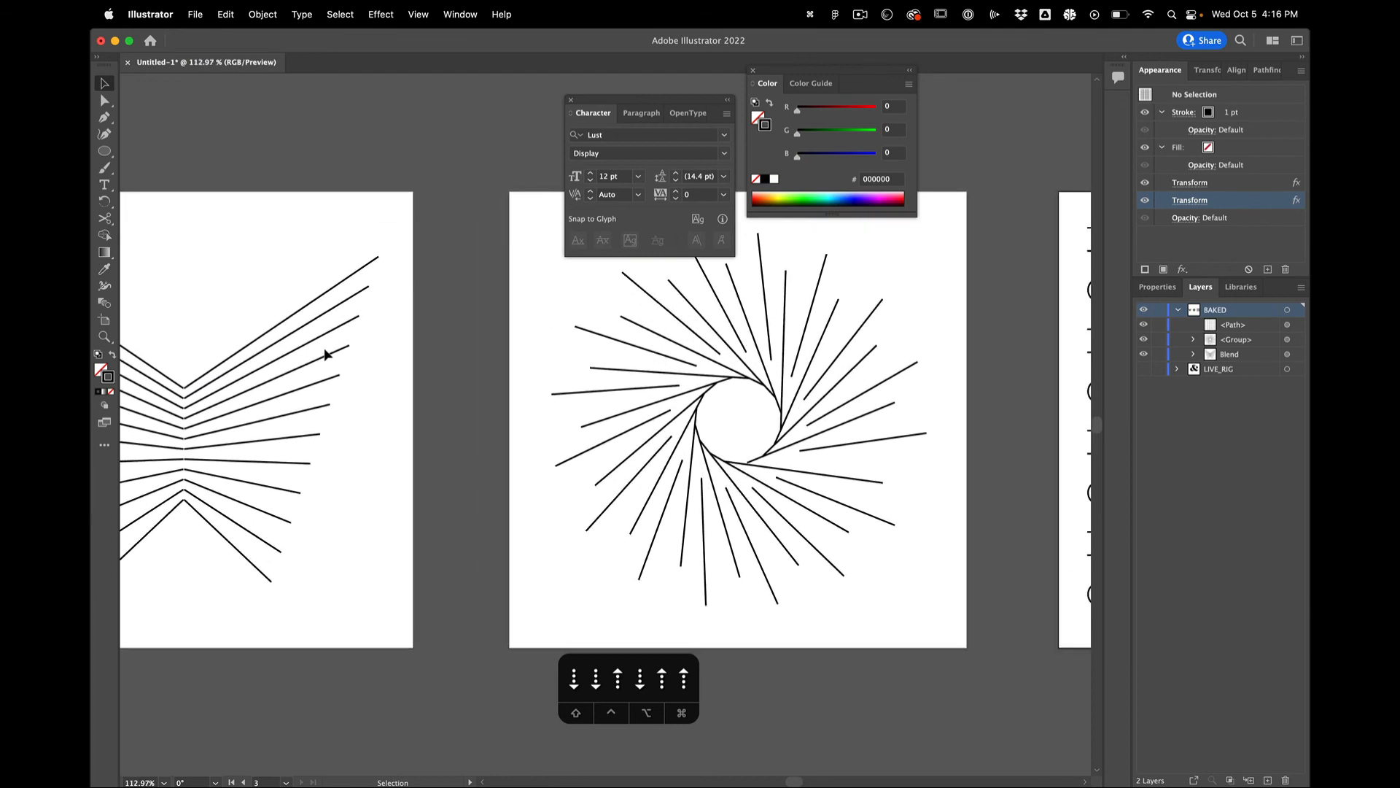
scroll(324, 348, "down", 5)
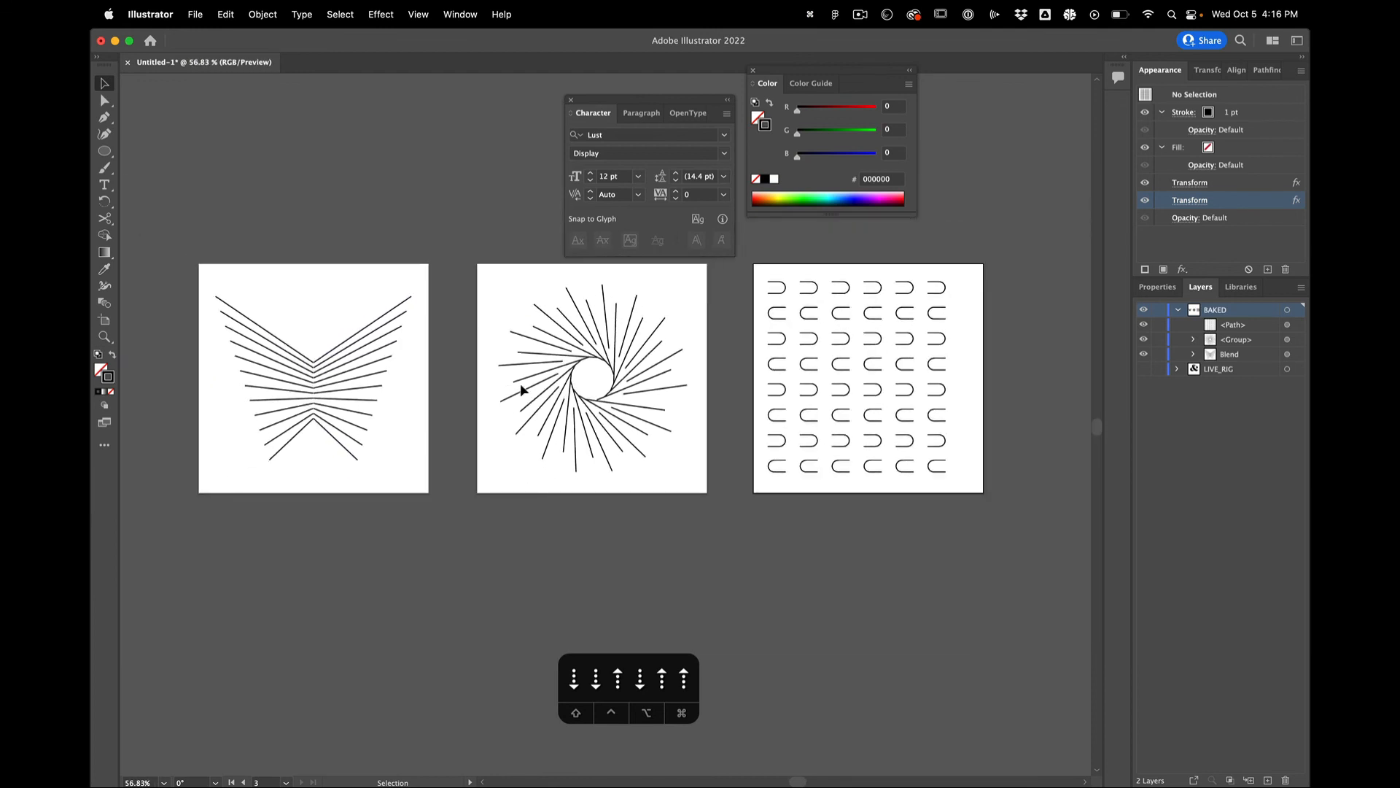
left_click(779, 291)
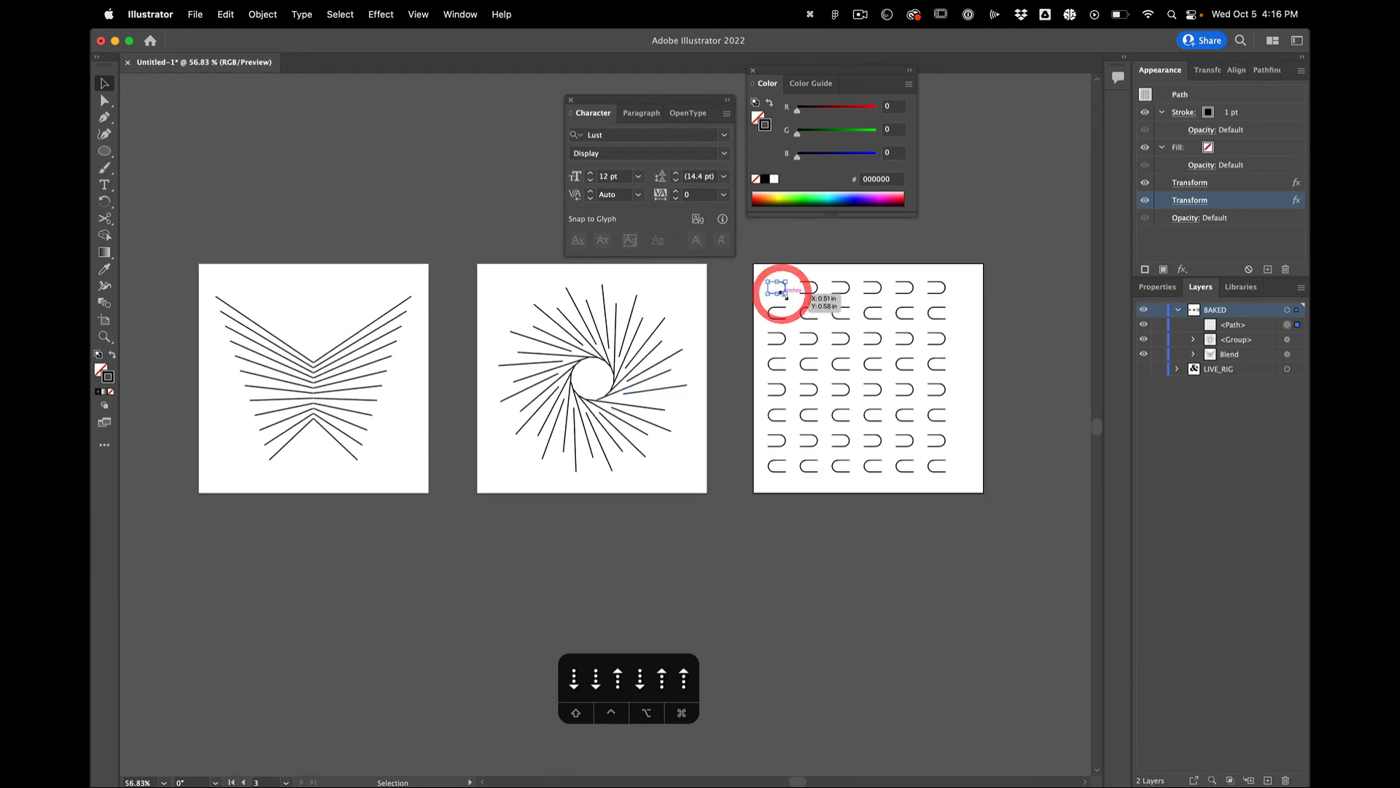
left_click_drag(756, 269, 973, 501)
key("shift+Right")
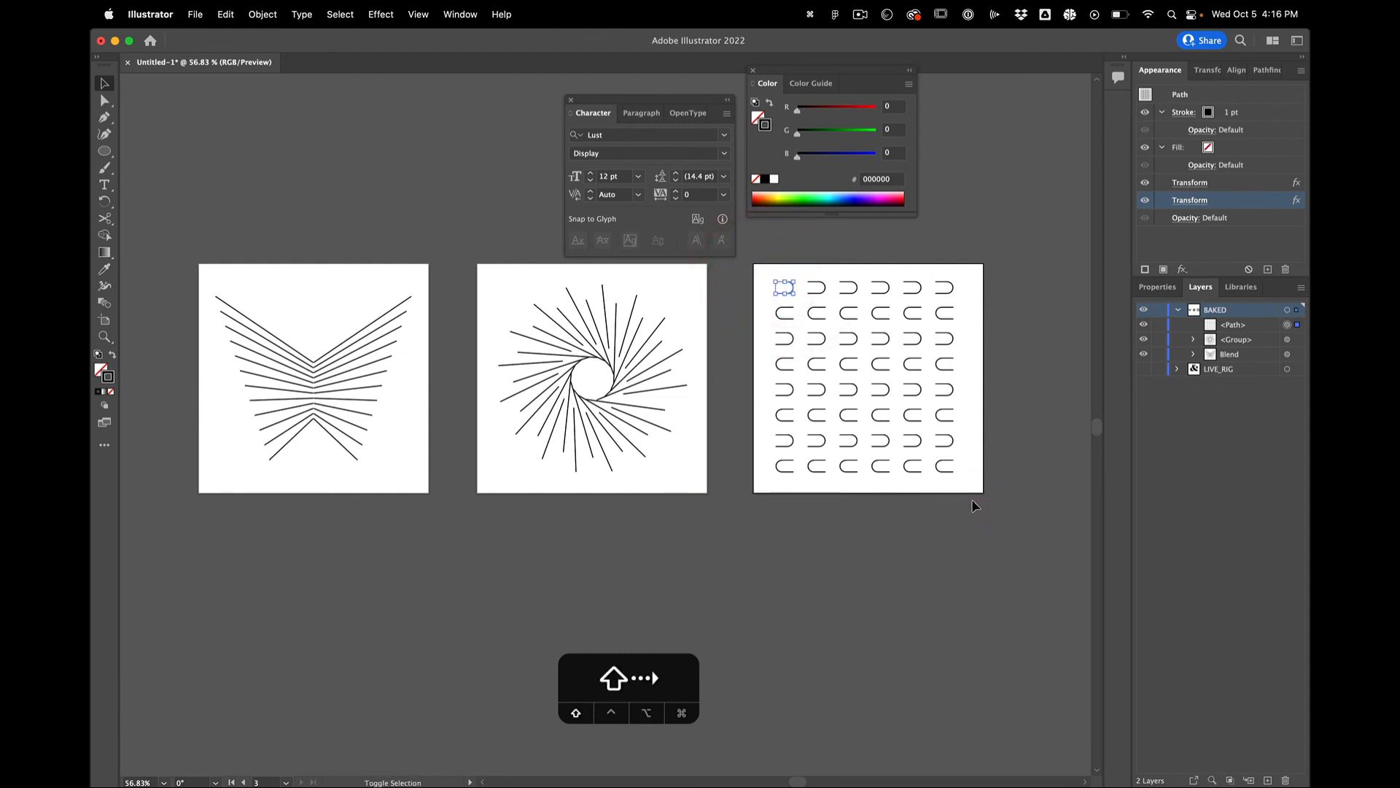
left_click(861, 553)
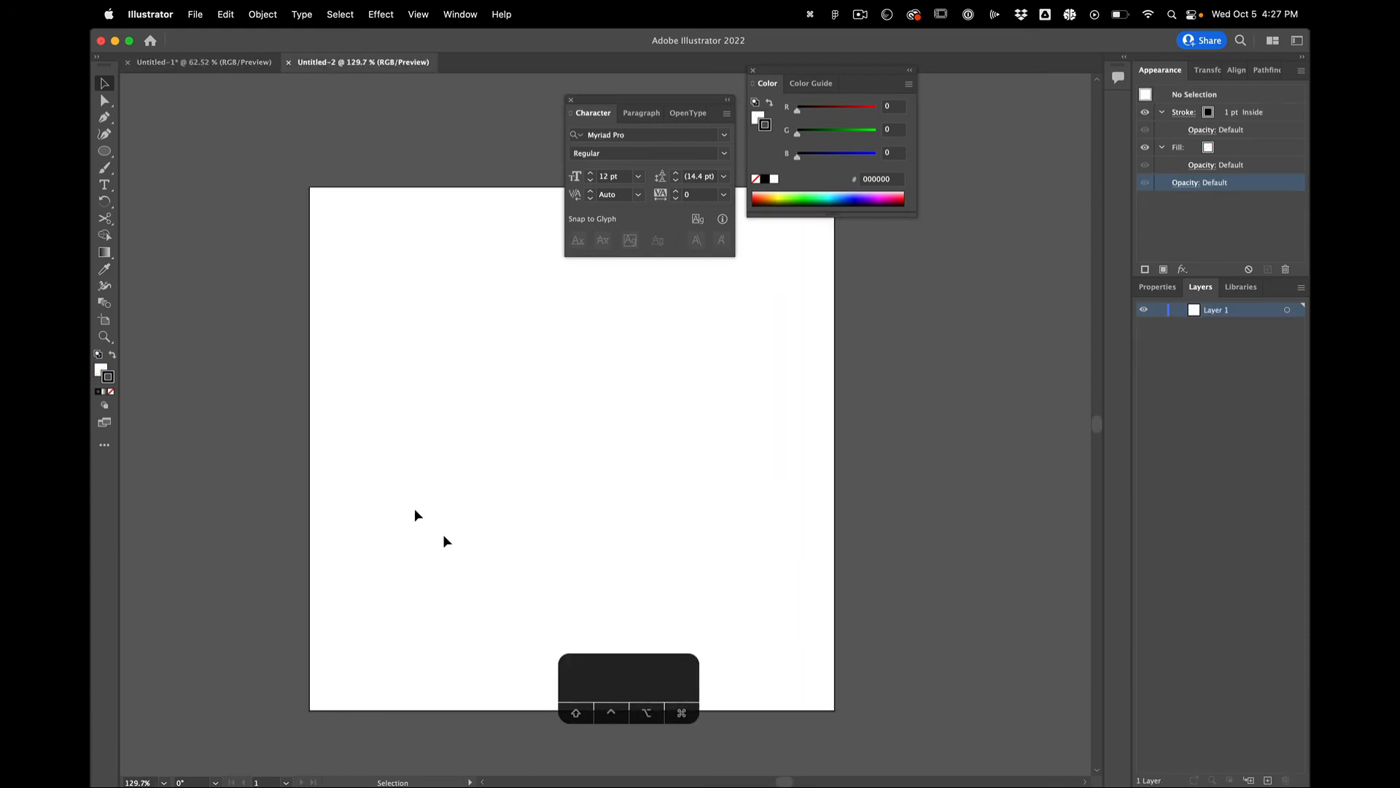
In the new blank document, draw a circle overlapping the artboard's upper-left corner and give it a black fill and no stroke
left_click(104, 151)
left_click_drag(262, 136, 476, 362)
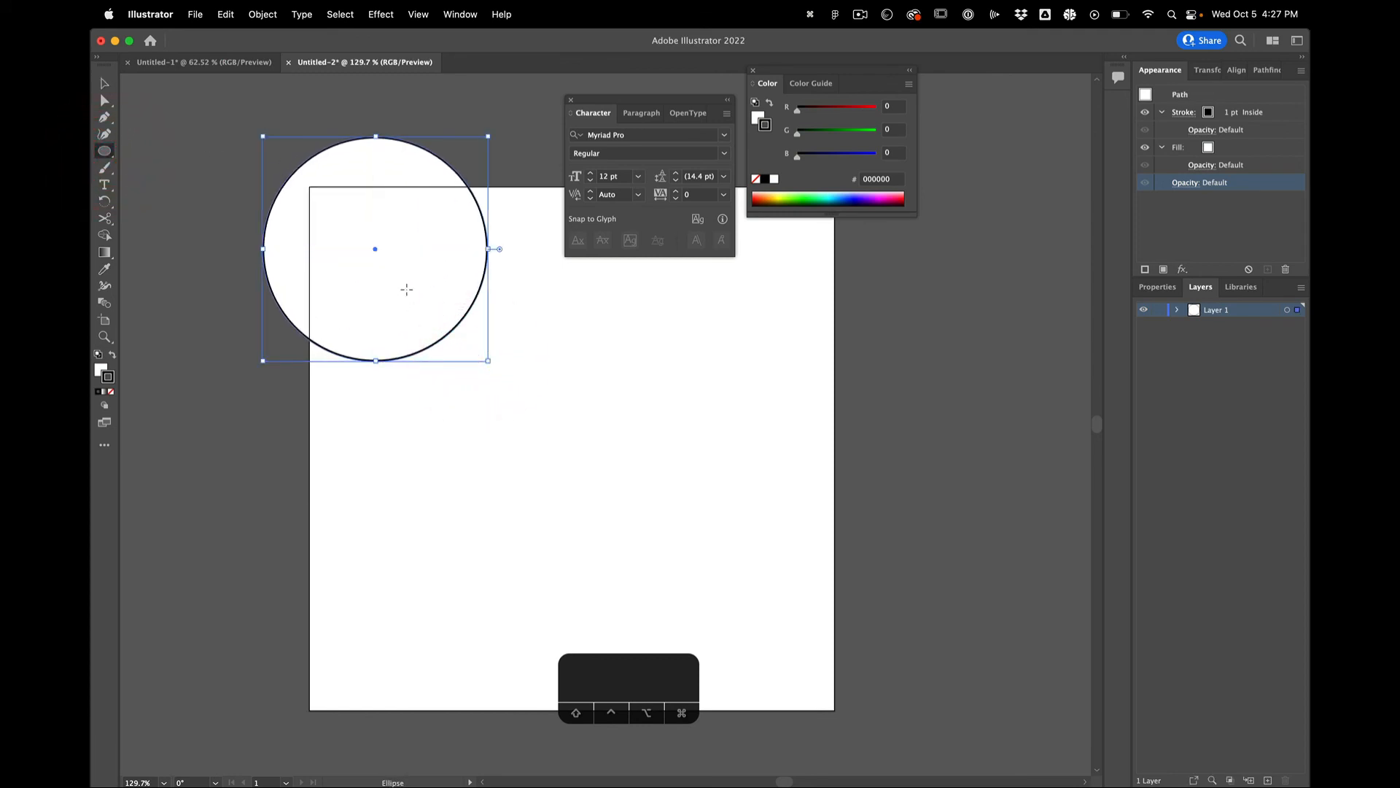
key("shift+x")
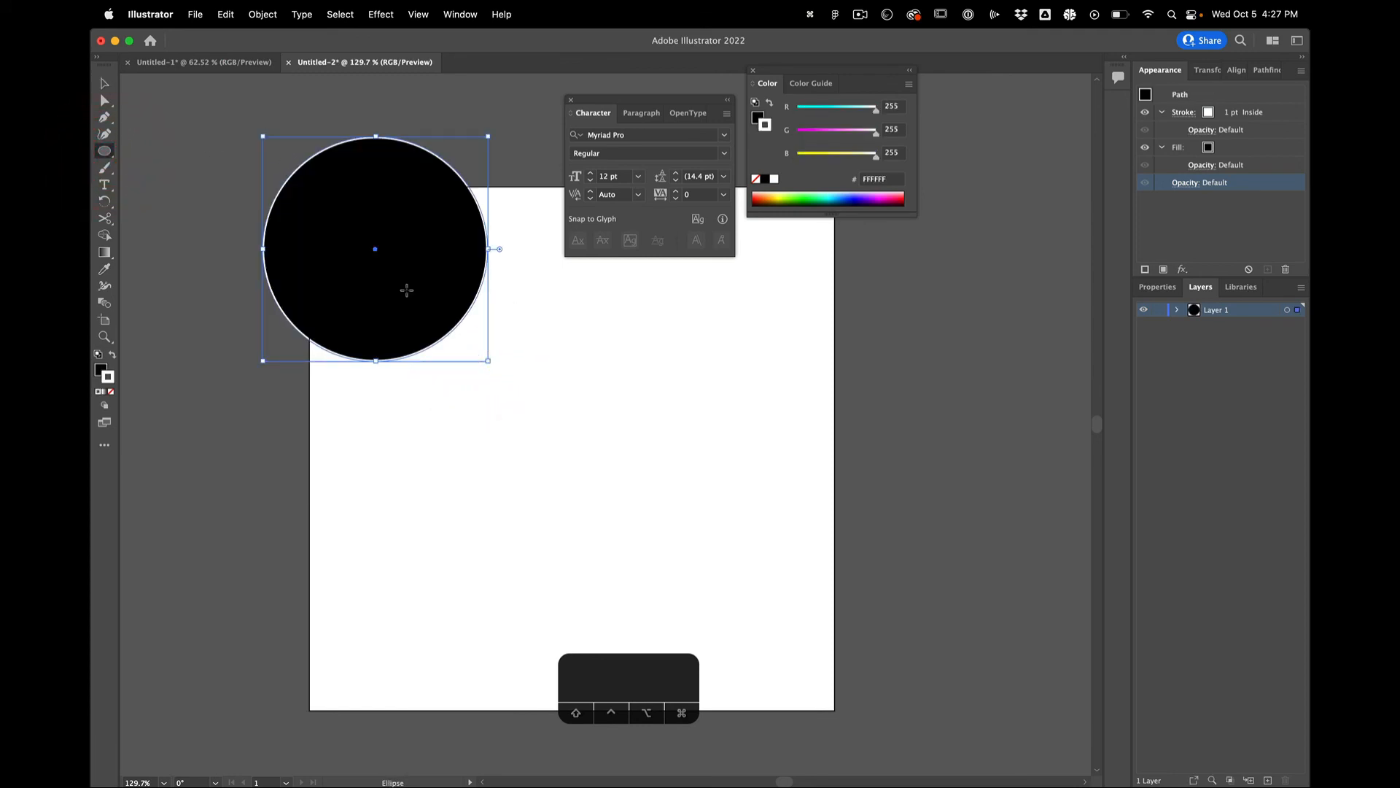
key("slash")
scroll(478, 389, "down", 3)
key("v")
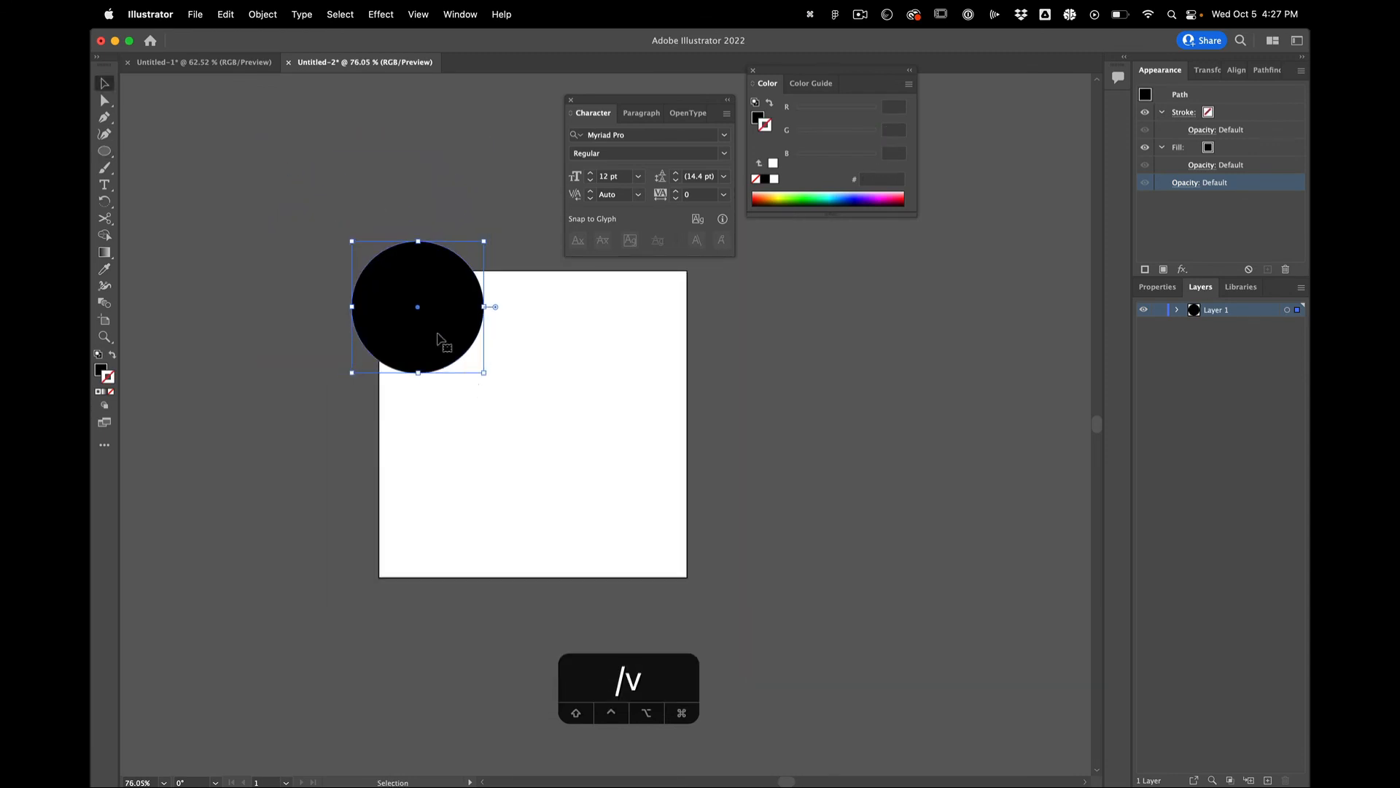
Duplicate the circle into a small one, a large one over the lower edge and a medium one overlapping the artboard's right edge
left_click_drag(433, 327, 568, 392)
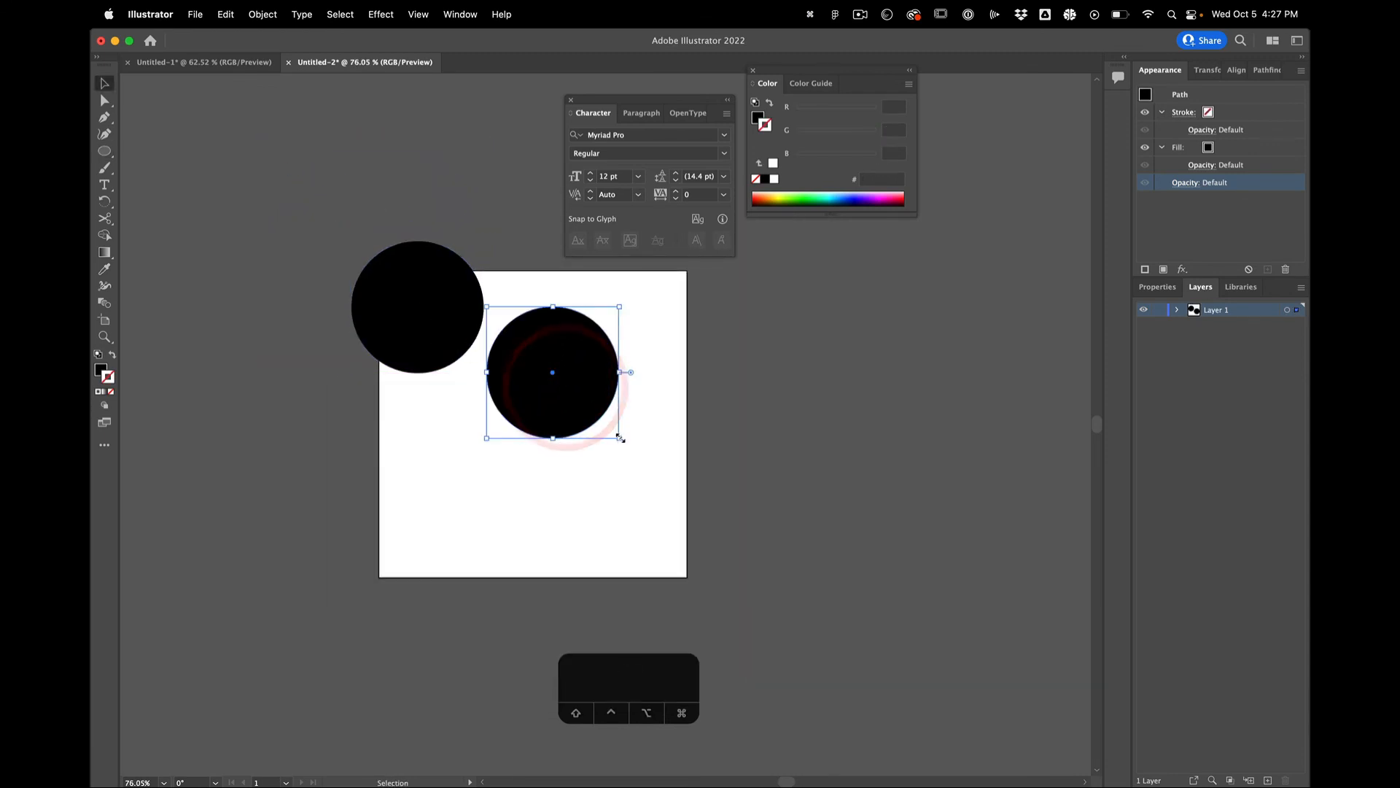
left_click_drag(619, 437, 660, 666)
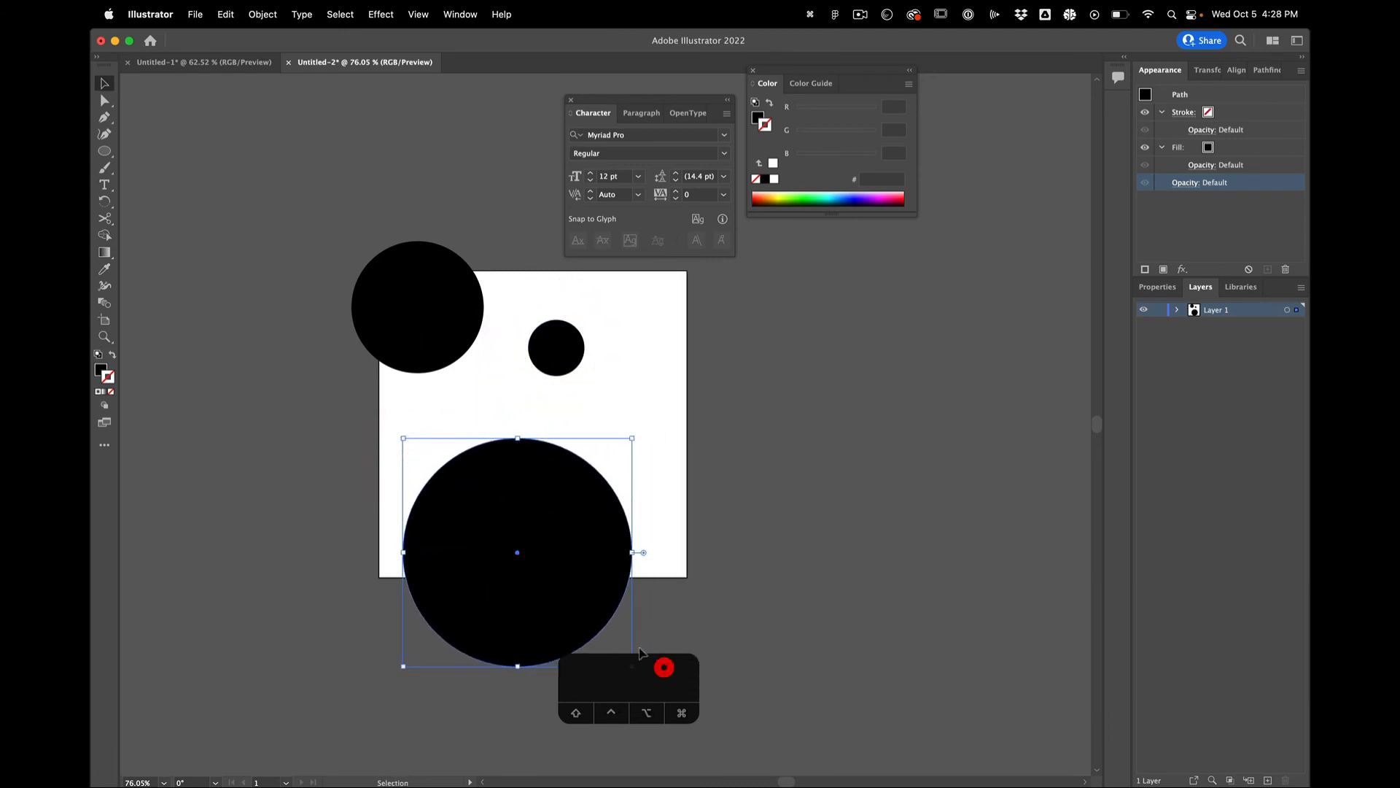
left_click_drag(512, 551, 725, 363)
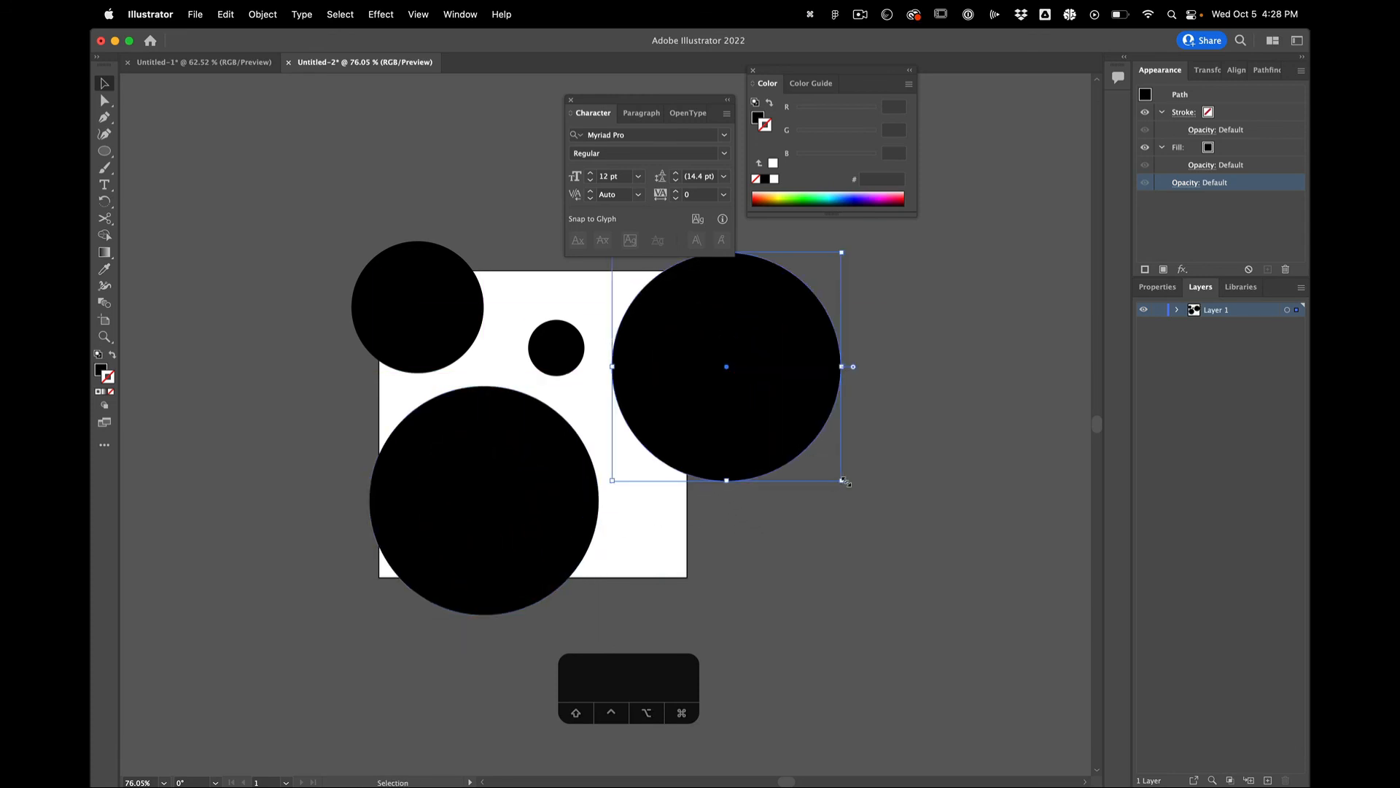
left_click_drag(841, 480, 790, 503)
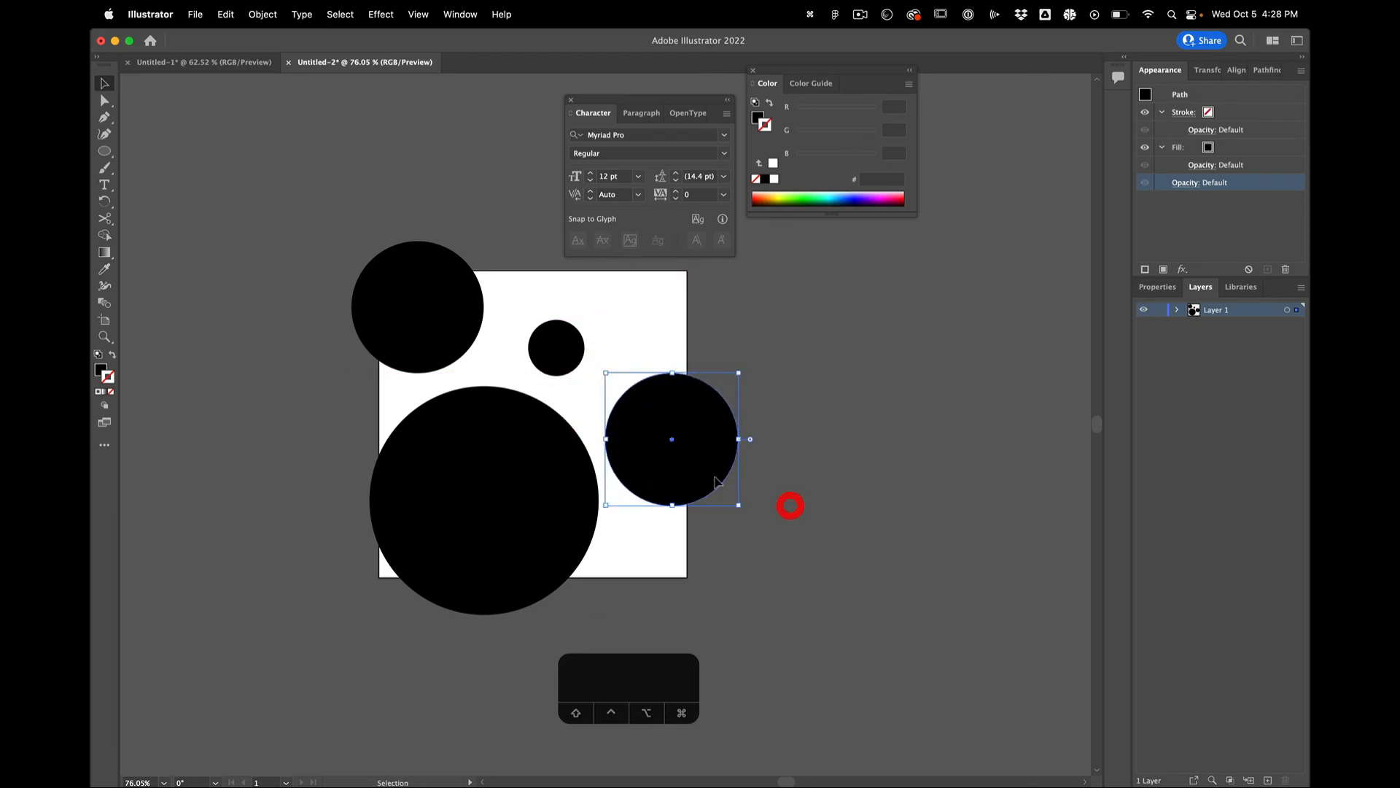
left_click_drag(665, 452, 666, 409)
left_click(755, 367)
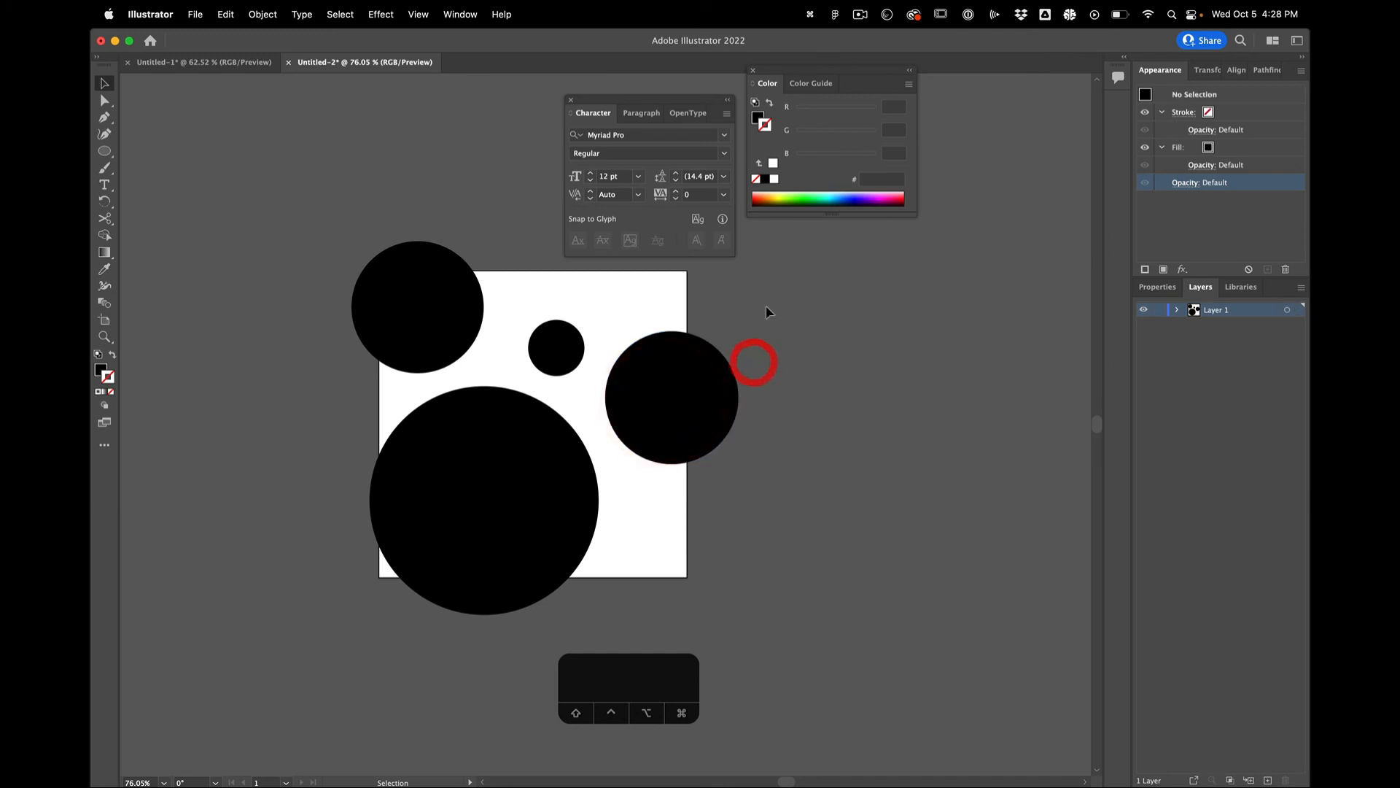
Reposition the small, large and upper-left circles so the large one overhangs the lower-left corner and the upper-left one sits inside the artboard
left_click_drag(570, 357, 546, 313)
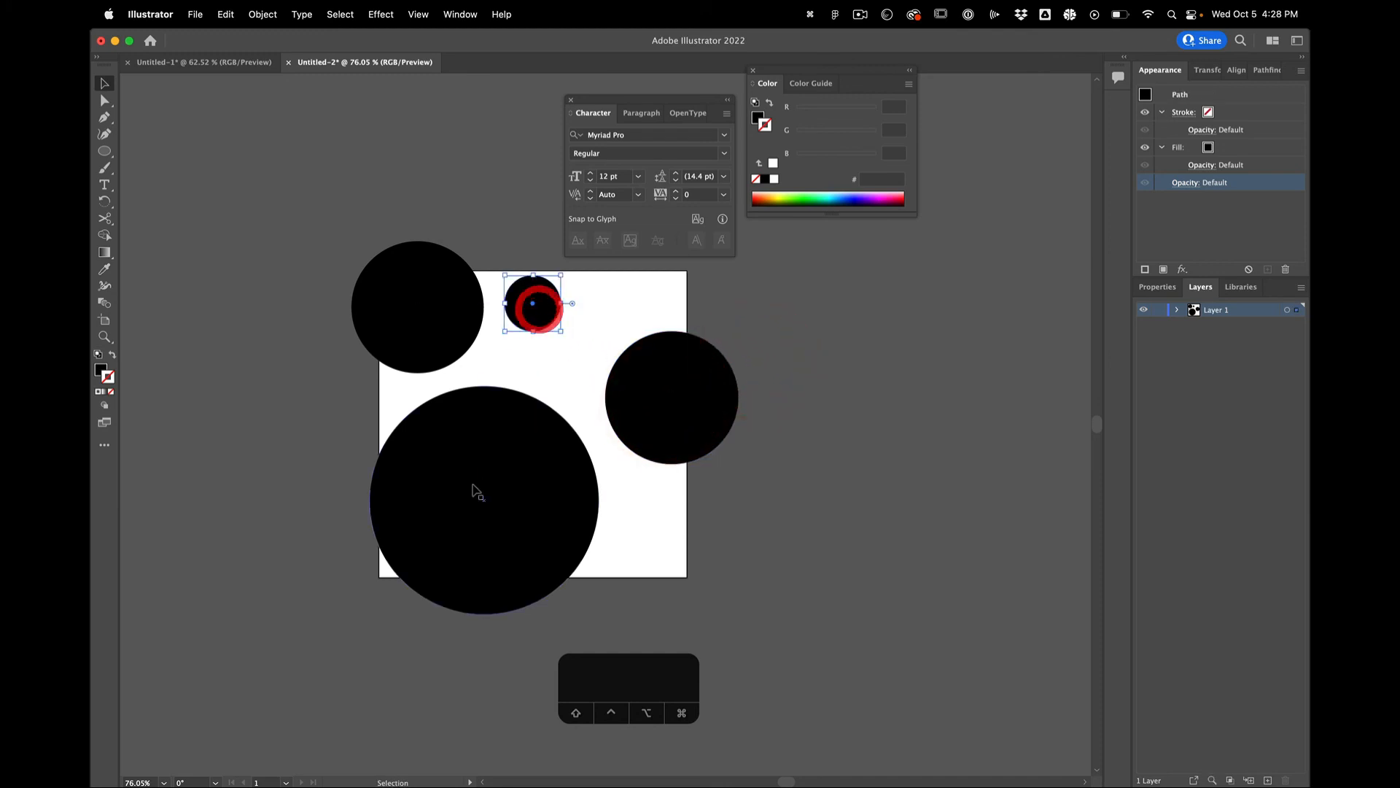
left_click_drag(475, 491, 444, 532)
left_click_drag(406, 339, 443, 378)
Duplicate the small circle onto the large one with the default white fill and black stroke, then enlarge and reposition the copy
left_click_drag(553, 312, 439, 489)
left_click(539, 398)
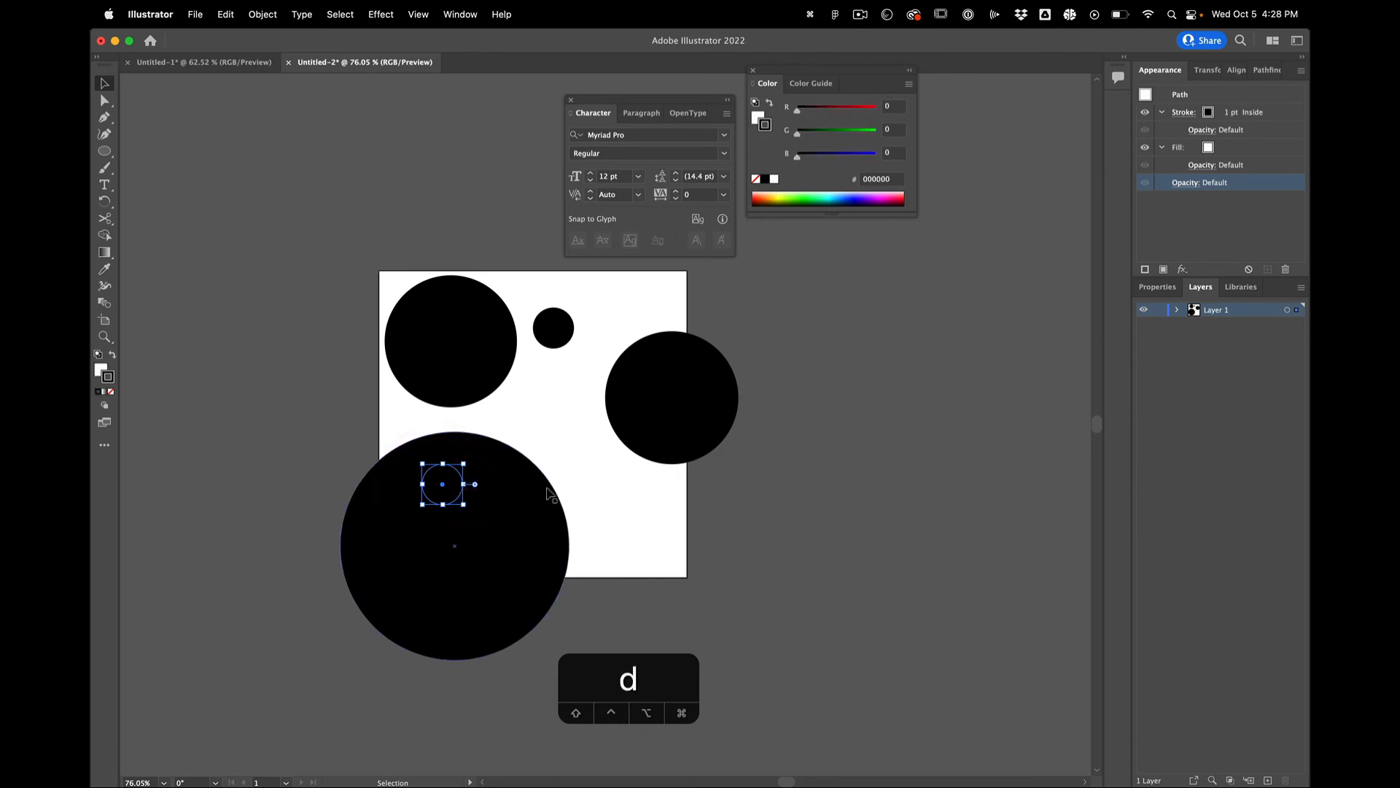
left_click(693, 443)
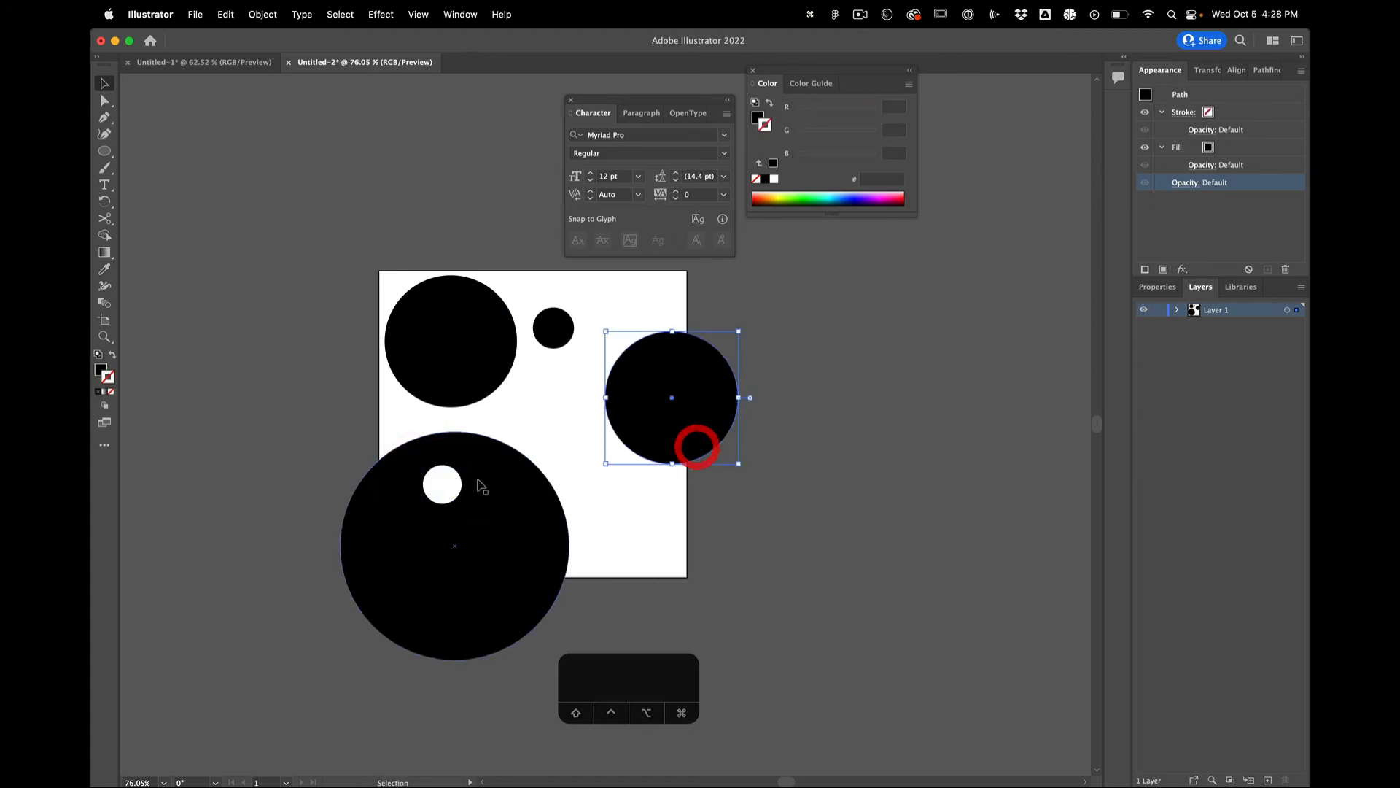
left_click(438, 484)
left_click_drag(464, 504, 495, 520)
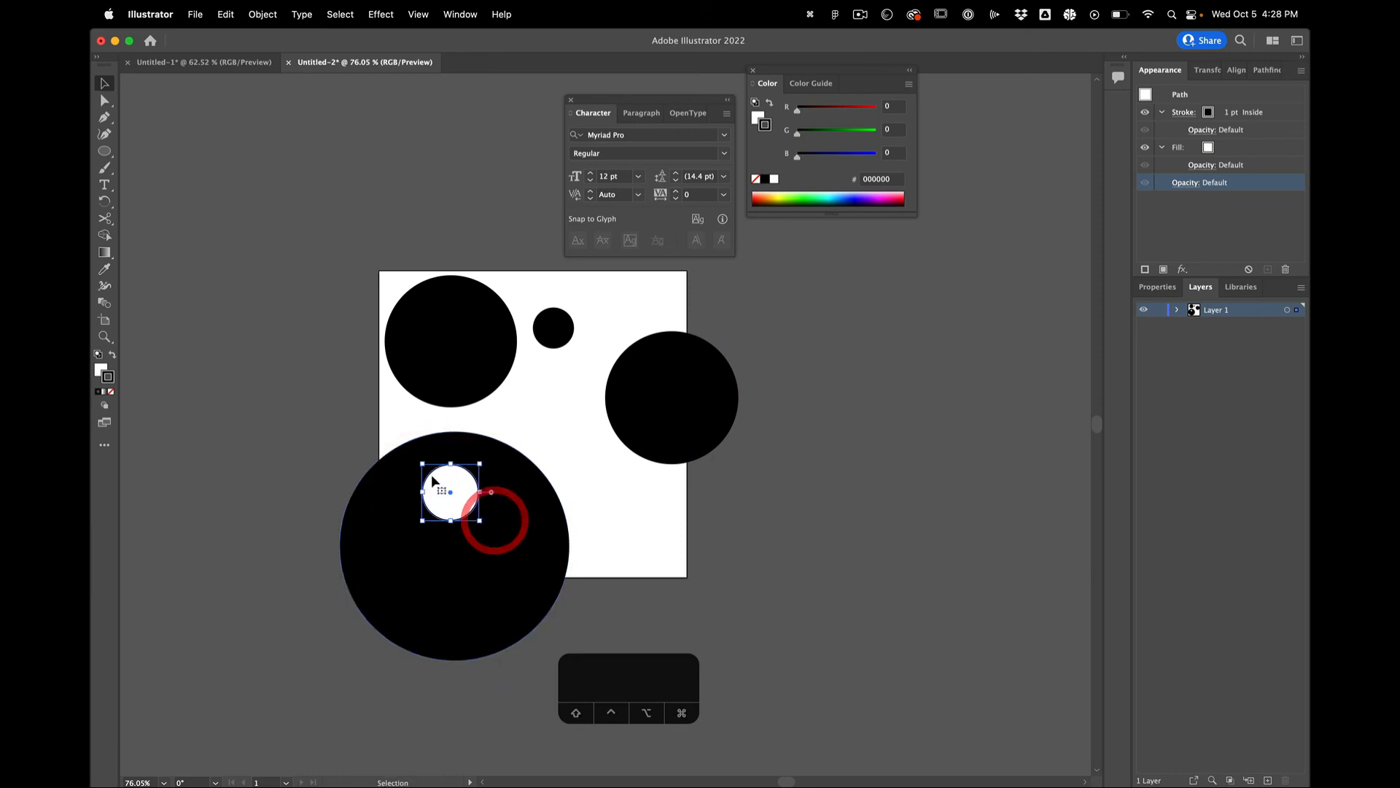
left_click_drag(431, 476, 469, 473)
left_click(782, 322)
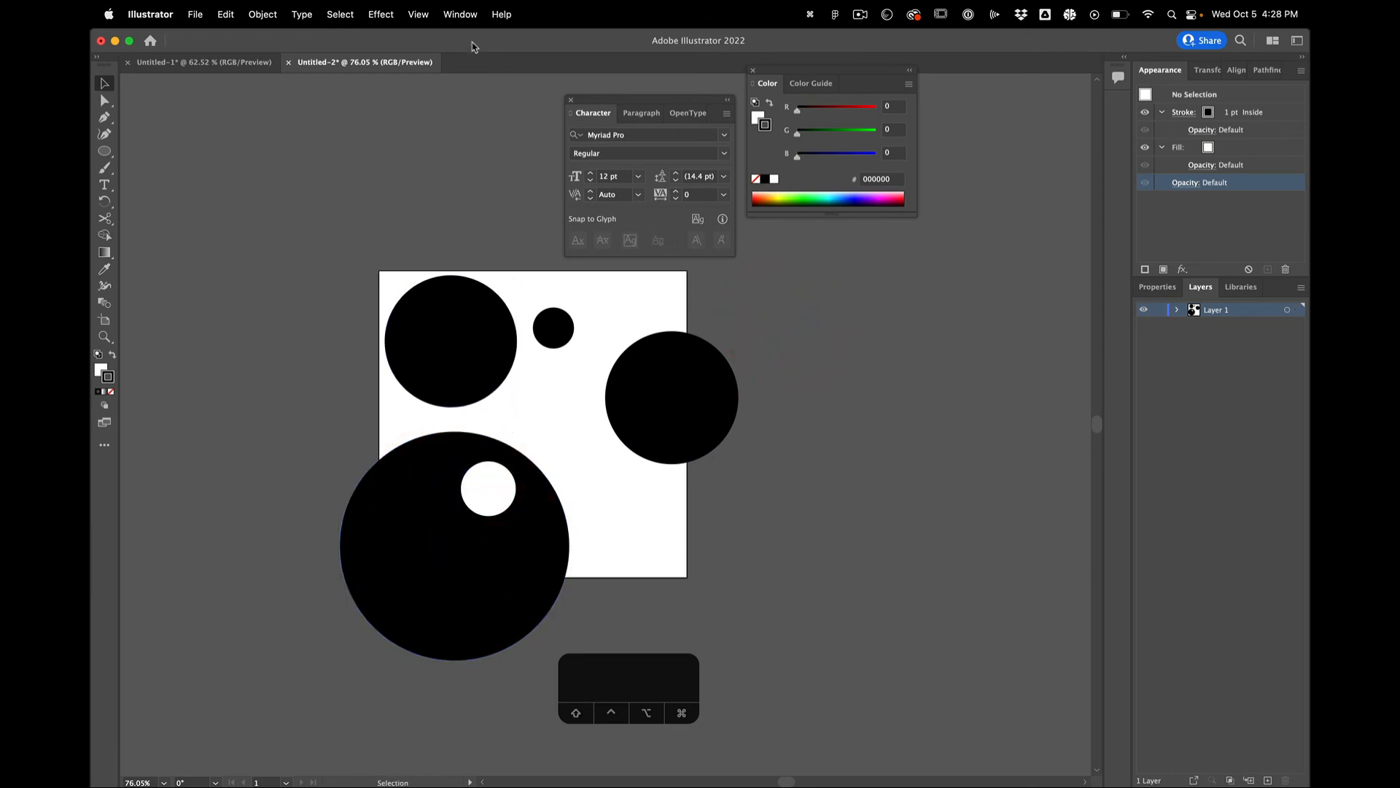
Turn on Trim View to preview the artwork cropped to the artboard
left_click(419, 13)
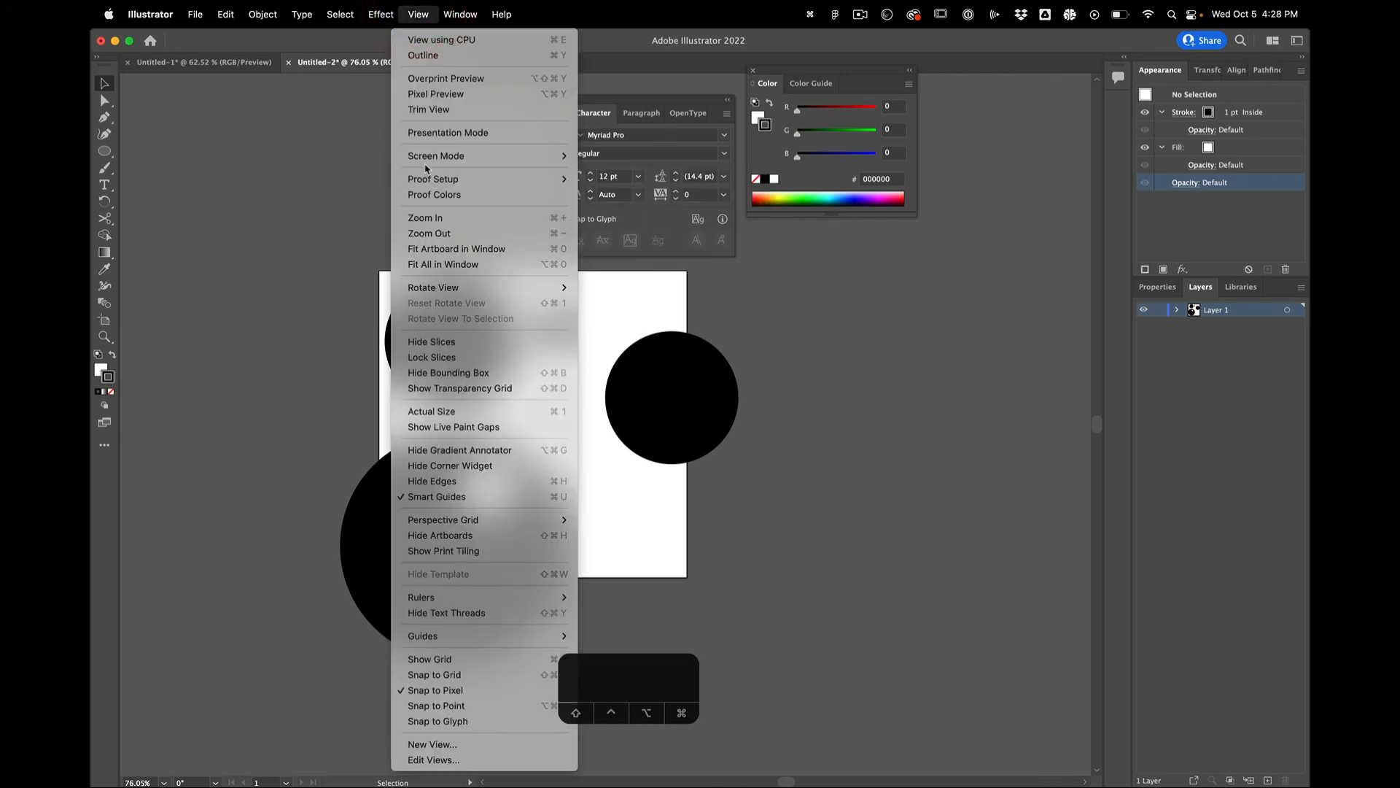
mouse_move(435, 292)
left_click(429, 109)
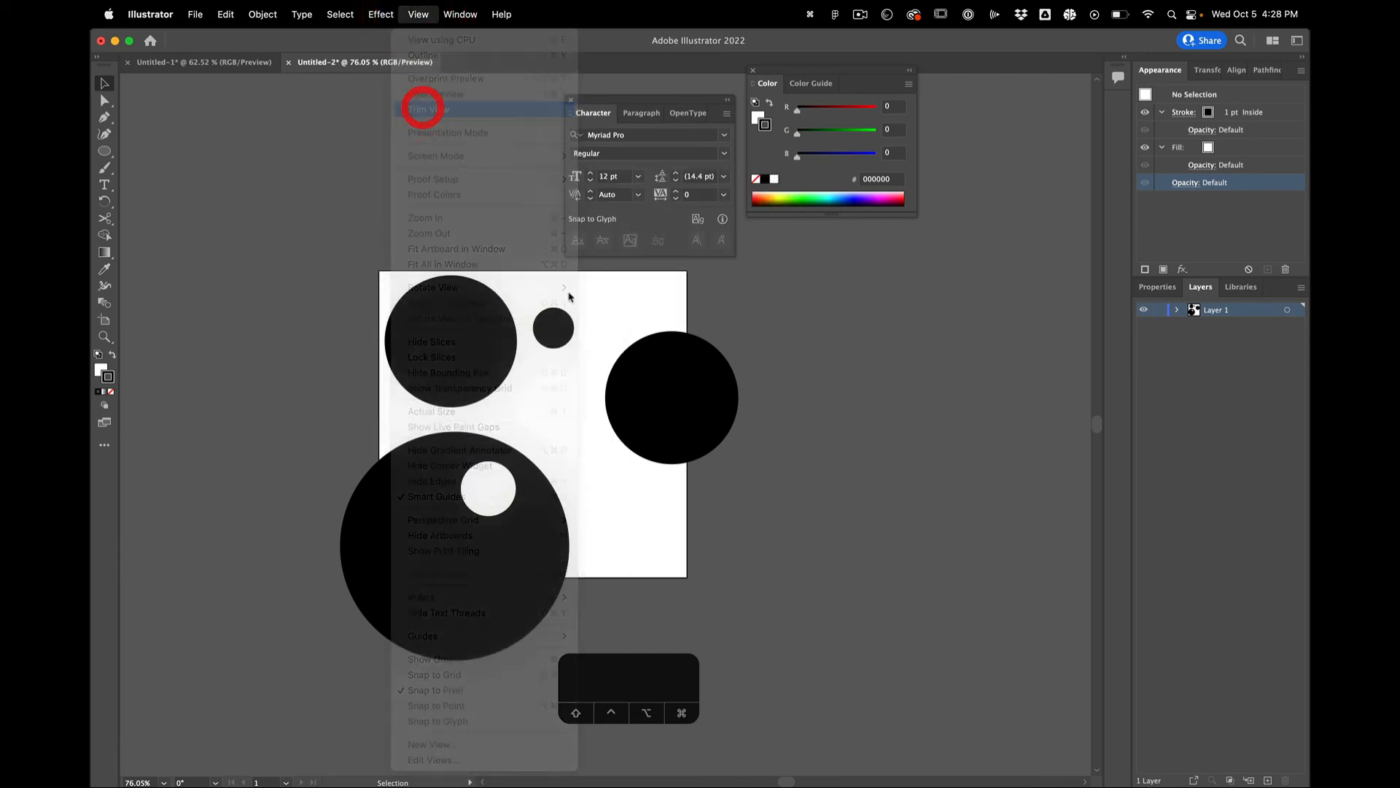
left_click(746, 466, "alt+super")
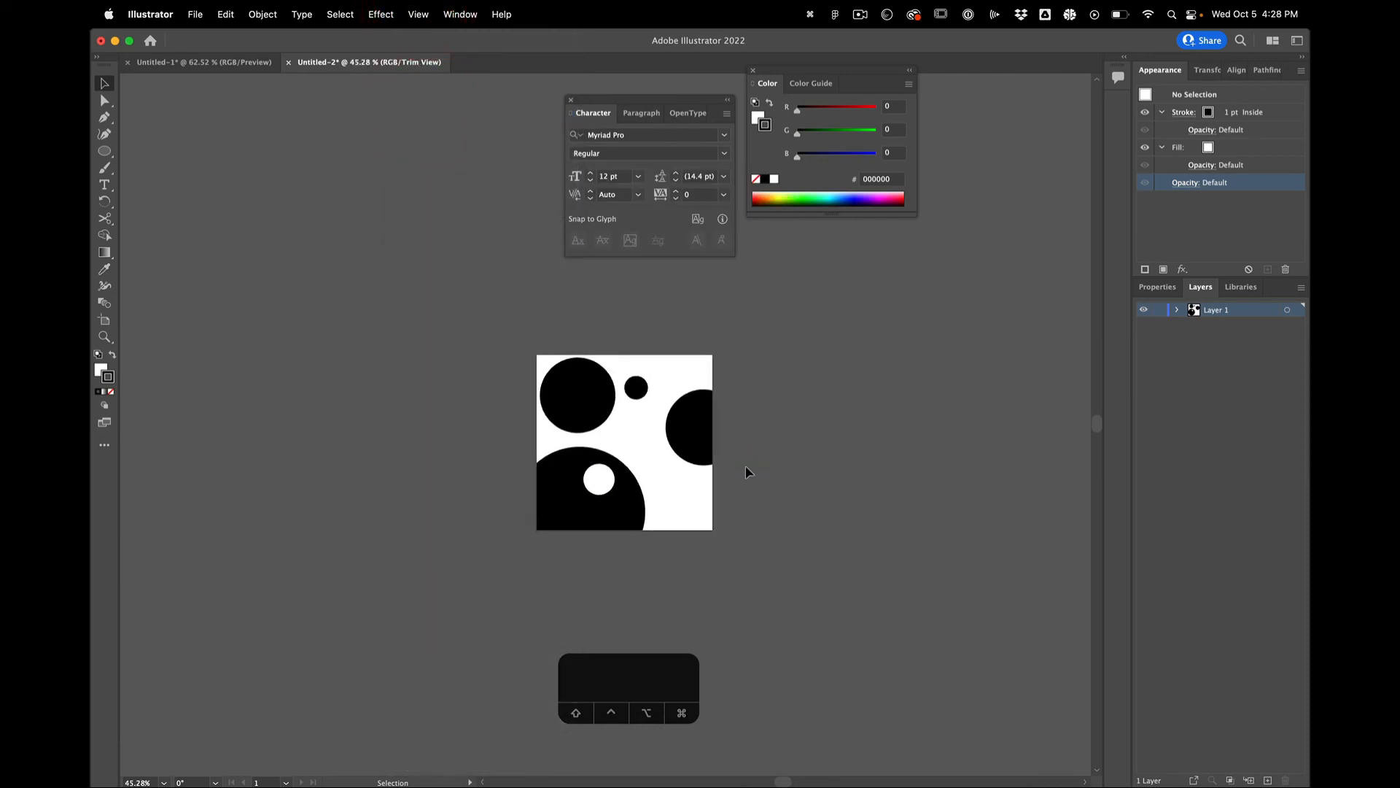
Isolate the black circle in the artboard's upper-left area for editing
double_click(606, 422)
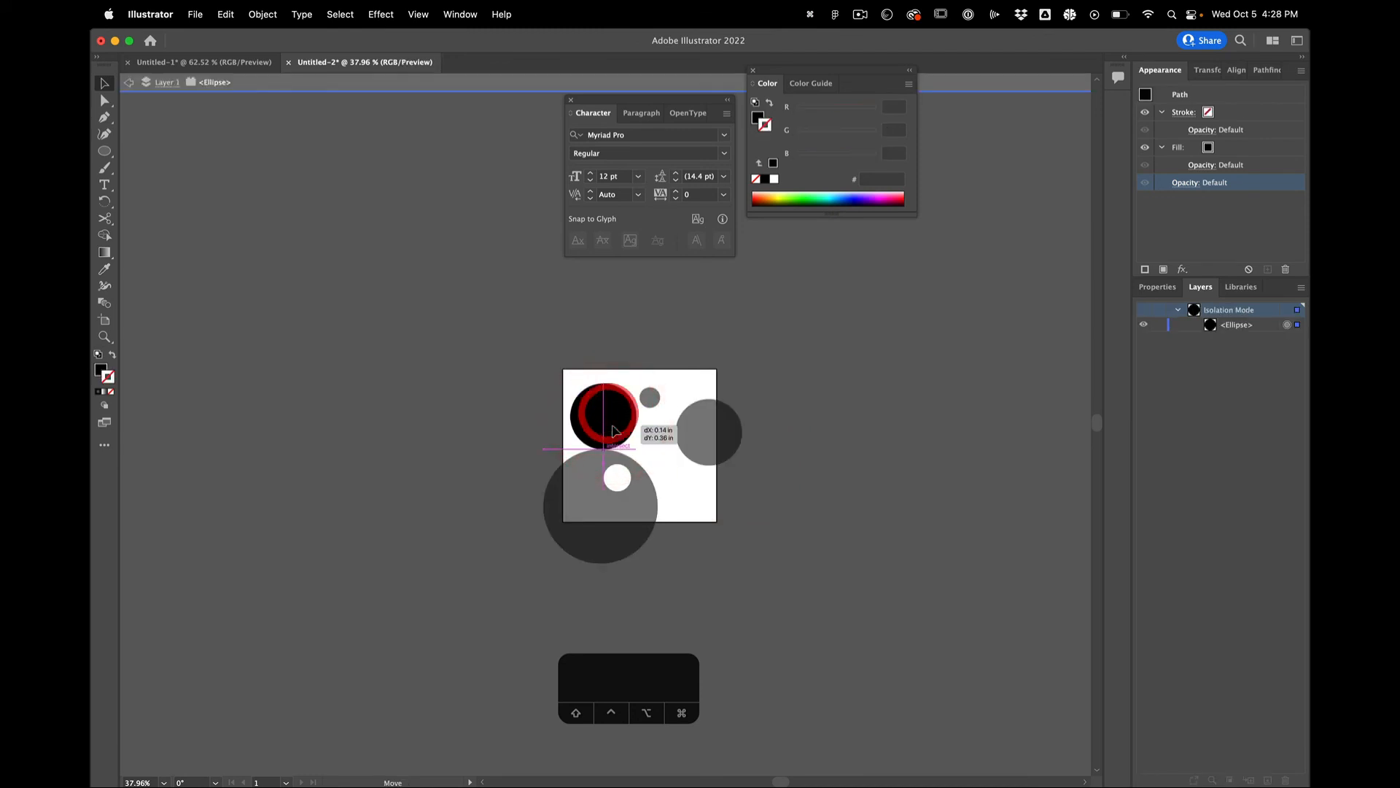